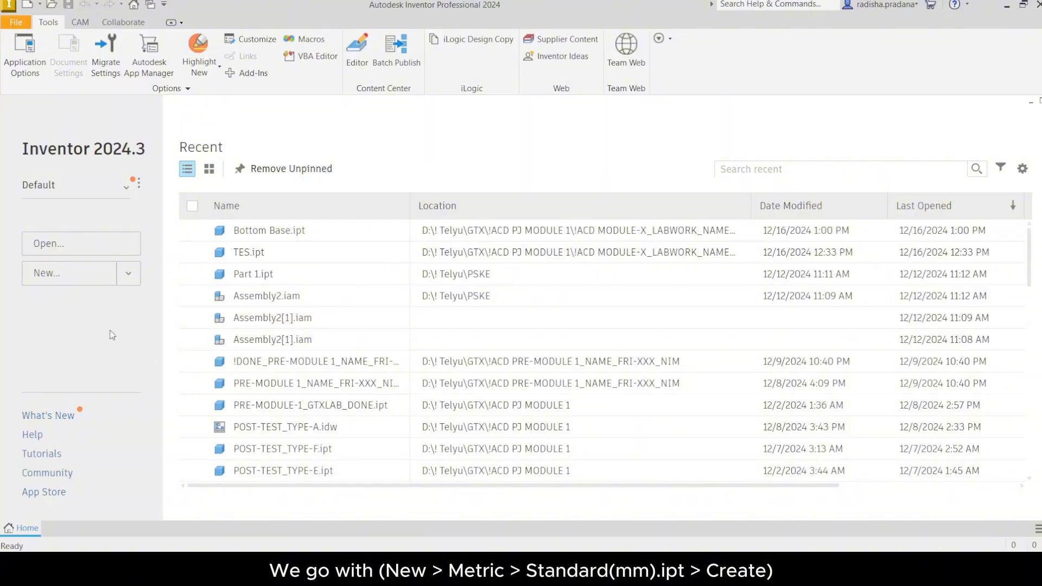
# Step: Create a new part from the Metric Standard (mm).ipt template
pyautogui.click(46, 274)
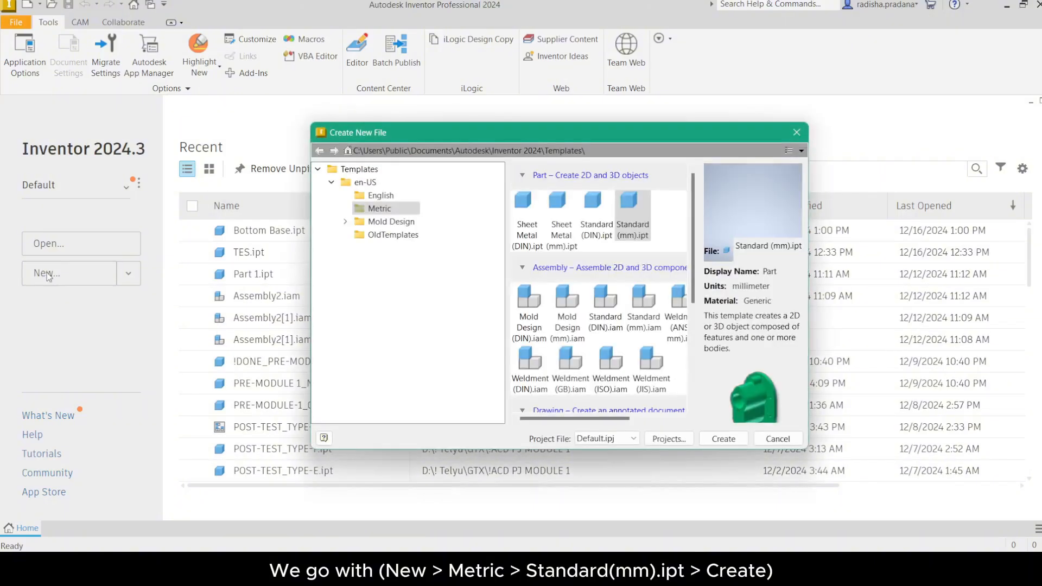
pyautogui.click(379, 209)
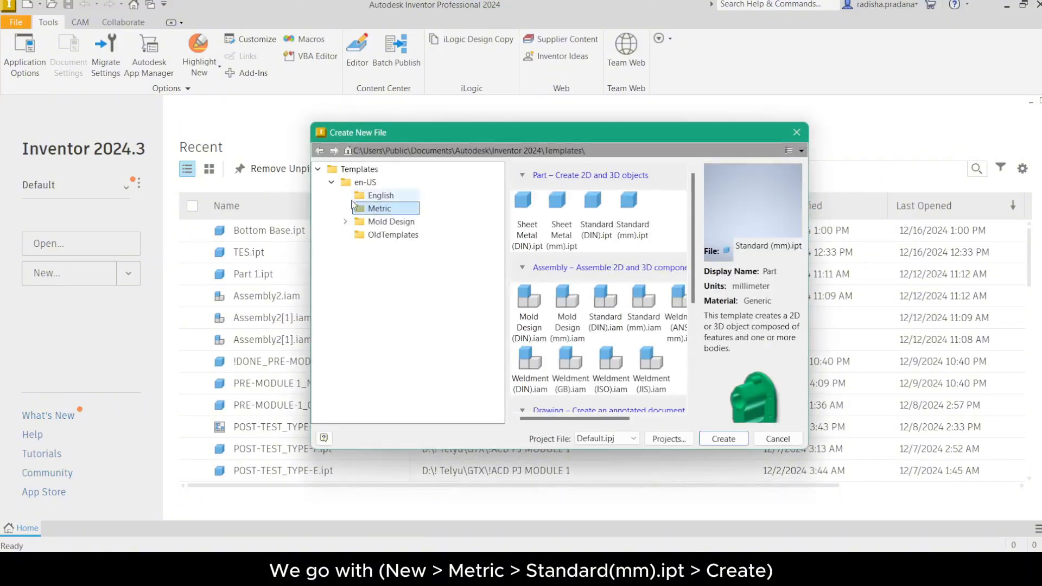
pyautogui.click(332, 183)
pyautogui.click(331, 183)
pyautogui.click(630, 201)
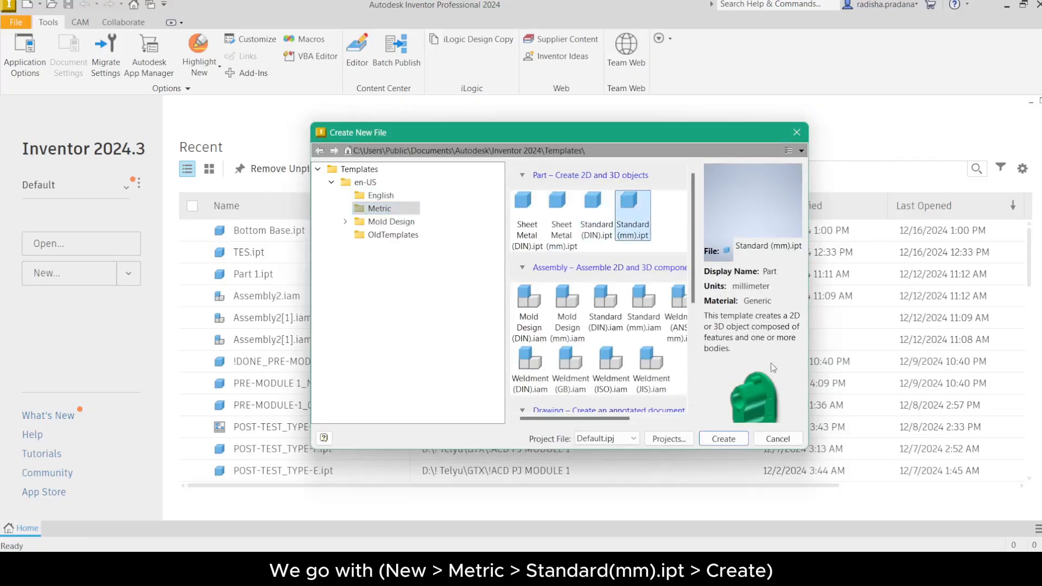
pyautogui.click(725, 440)
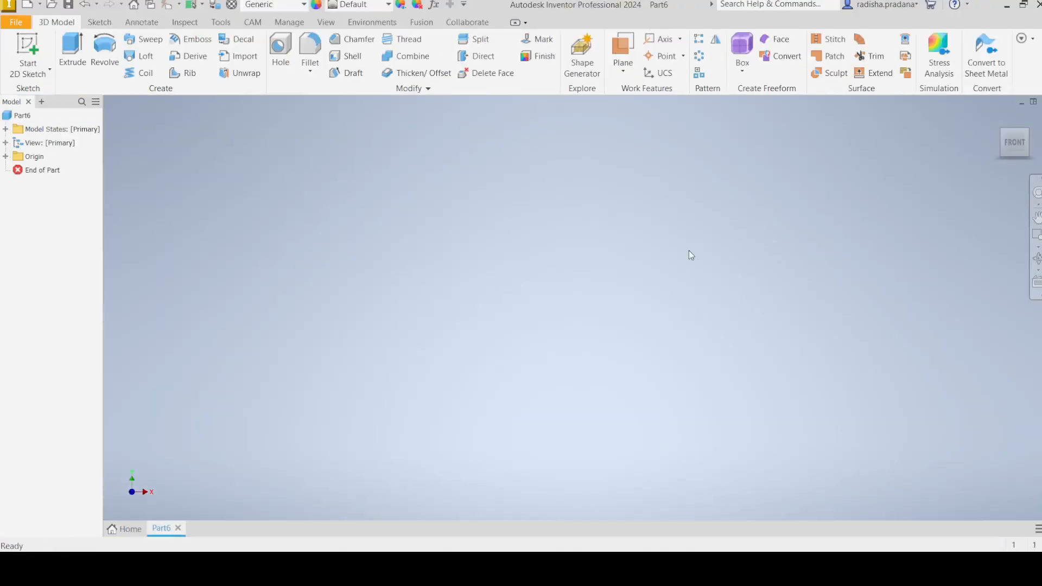
# Step: Save the part with the file name Bottom Base
pyautogui.click(17, 23)
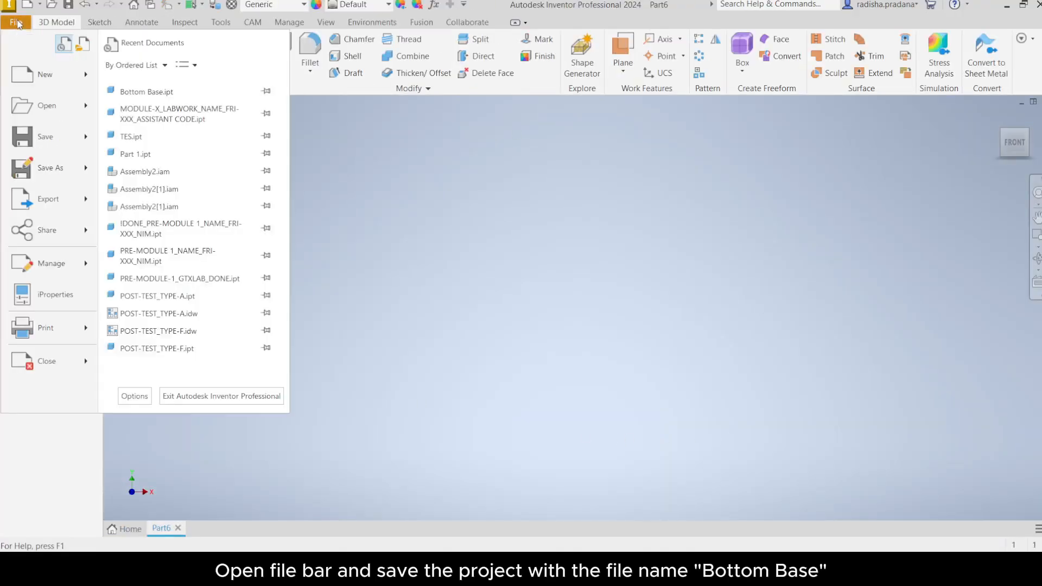
pyautogui.click(52, 142)
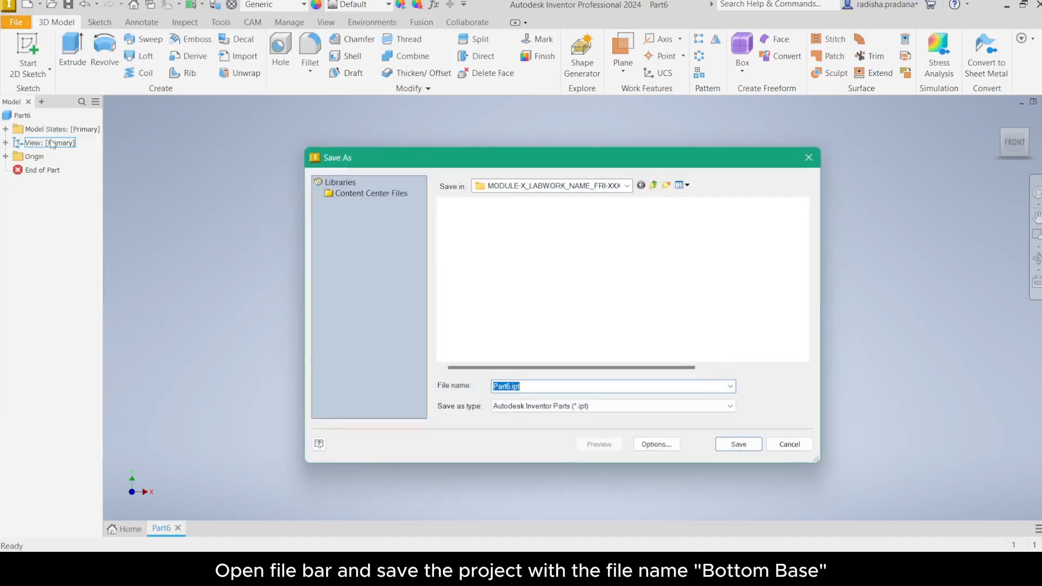
pyautogui.write('Bottom Base')
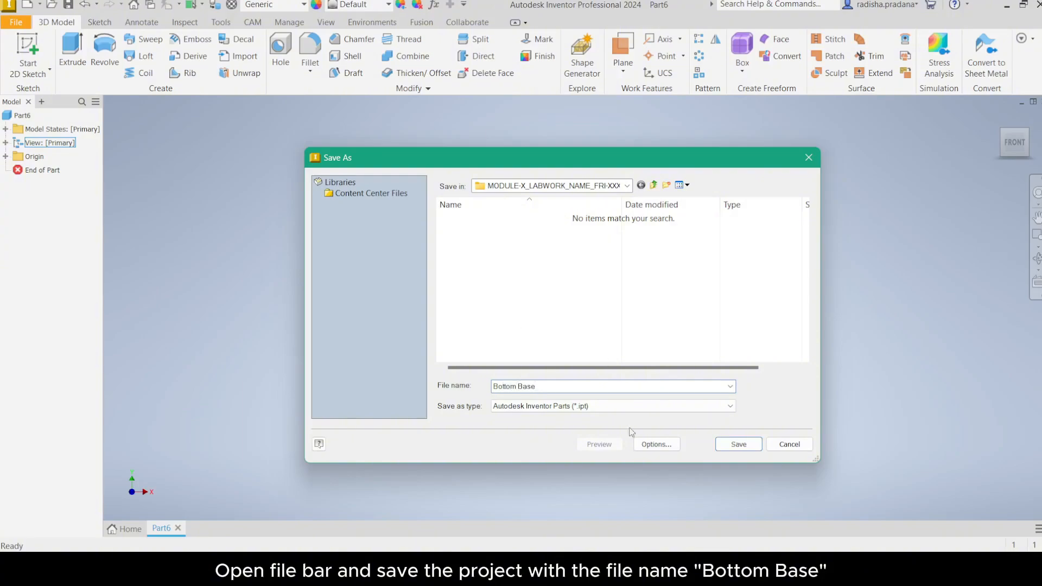
pyautogui.moveTo(549, 386); pyautogui.dragTo(492, 387)
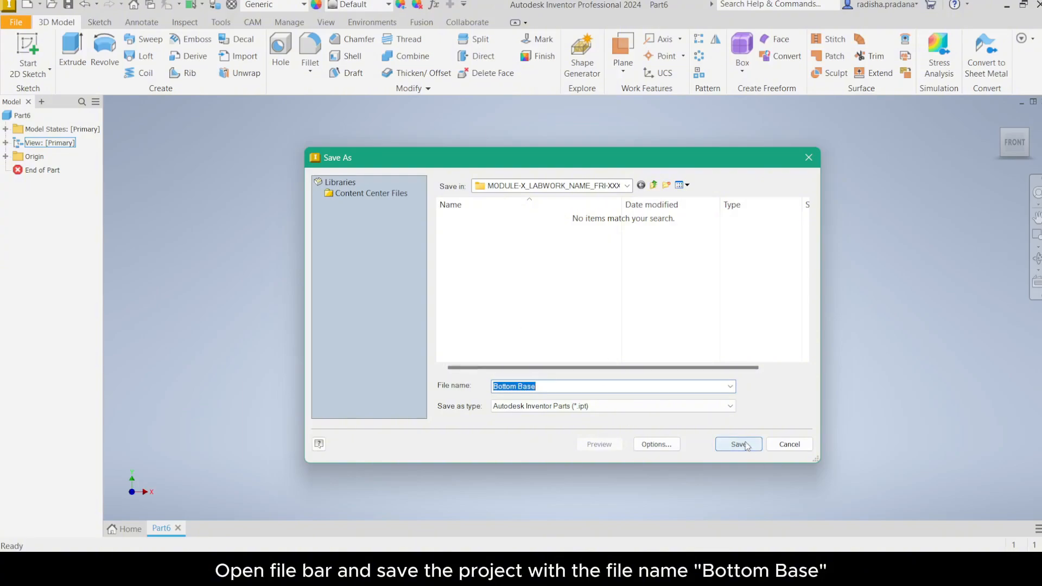
pyautogui.click(739, 444)
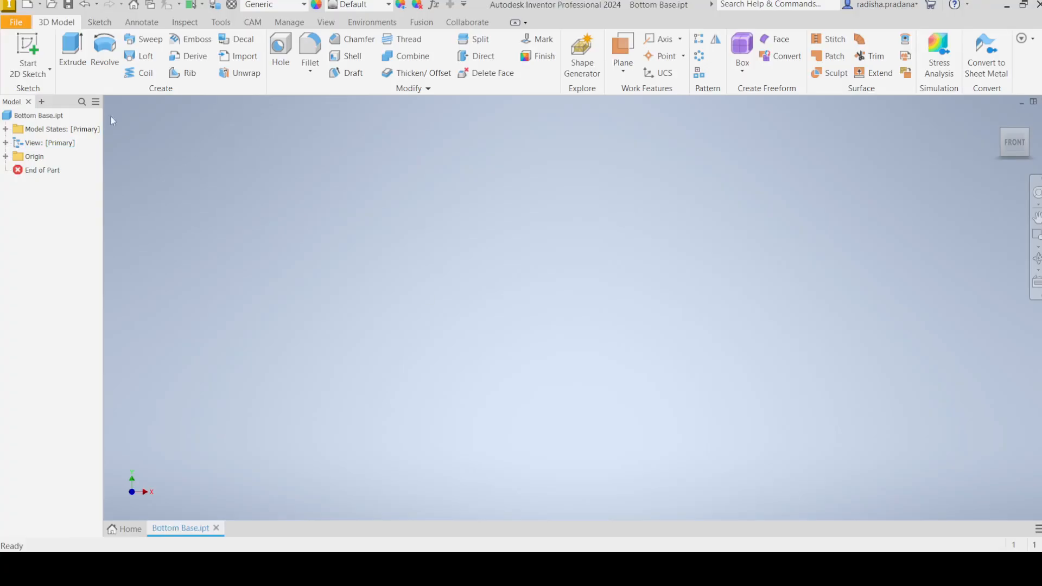
# Step: Configure the default template to millimetres with the ANSI drawing standard, overwrite it, and apply the application options
pyautogui.click(220, 23)
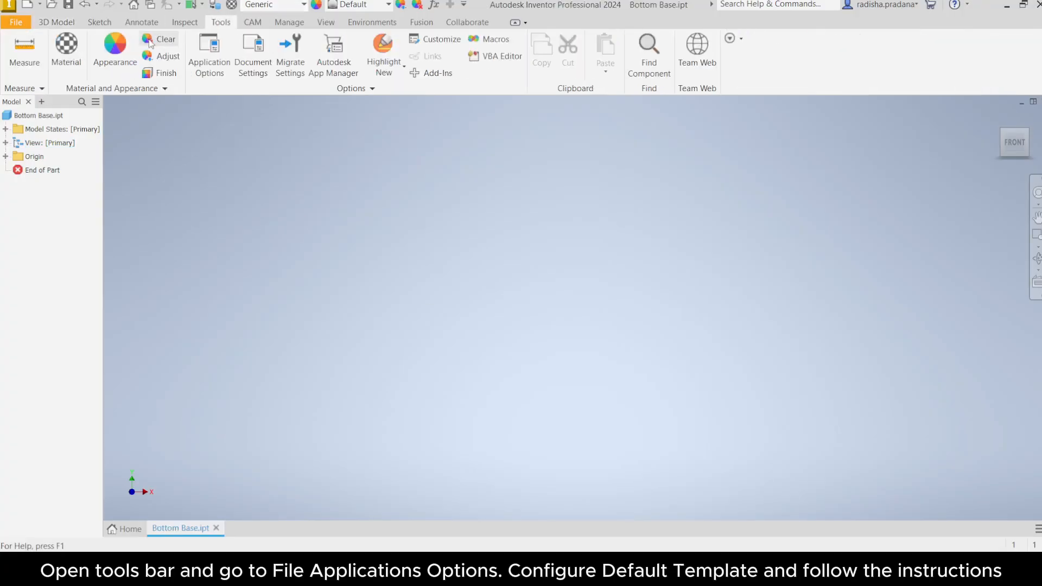
pyautogui.click(211, 52)
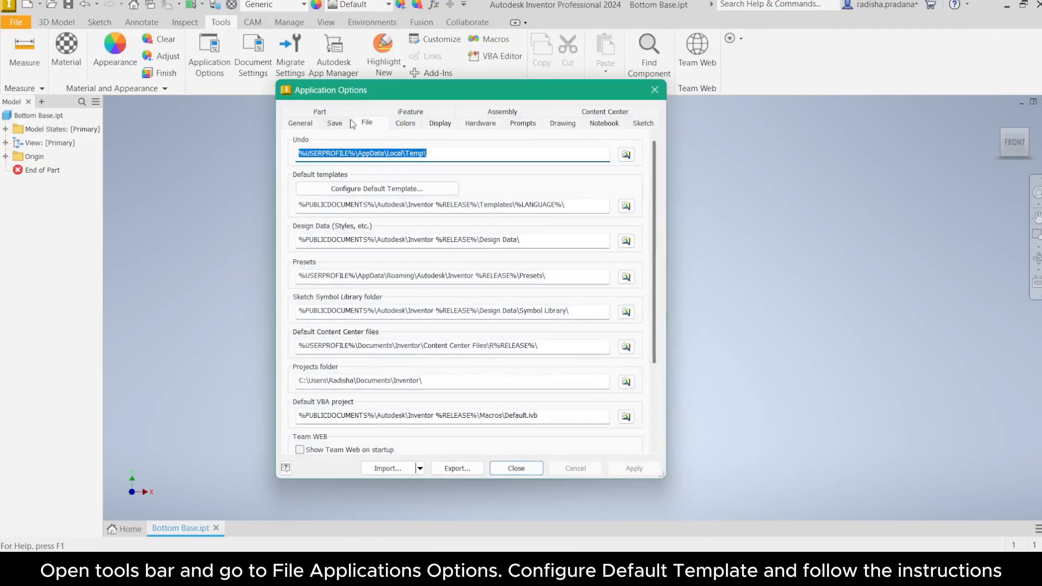
pyautogui.click(368, 124)
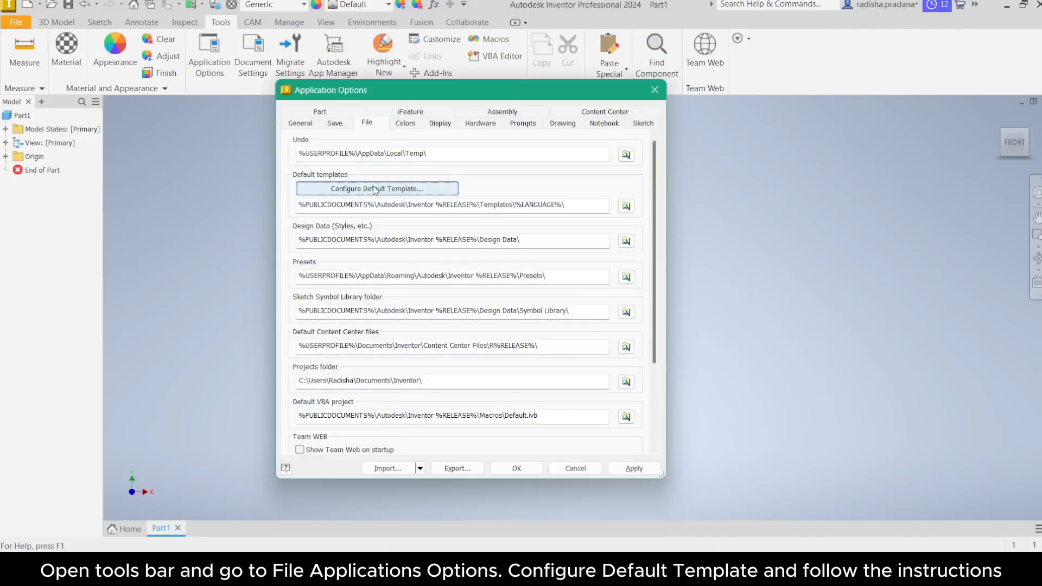
pyautogui.click(369, 189)
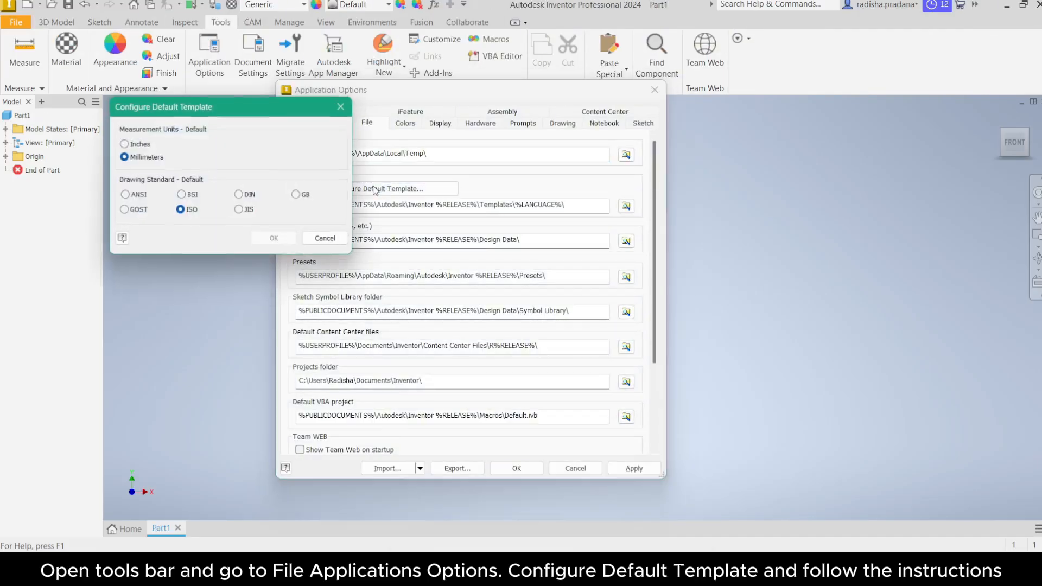
pyautogui.click(125, 196)
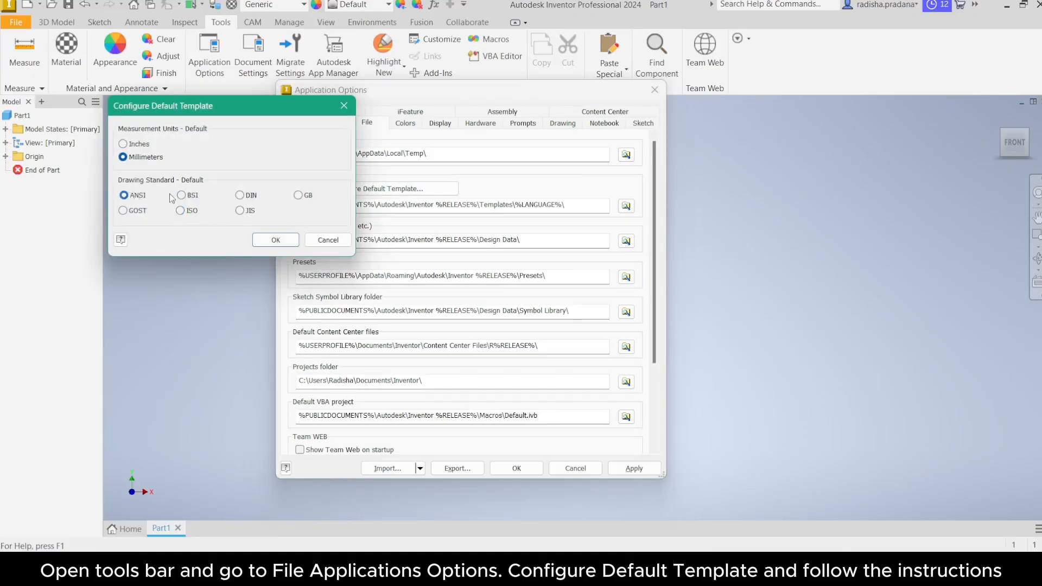
pyautogui.click(274, 242)
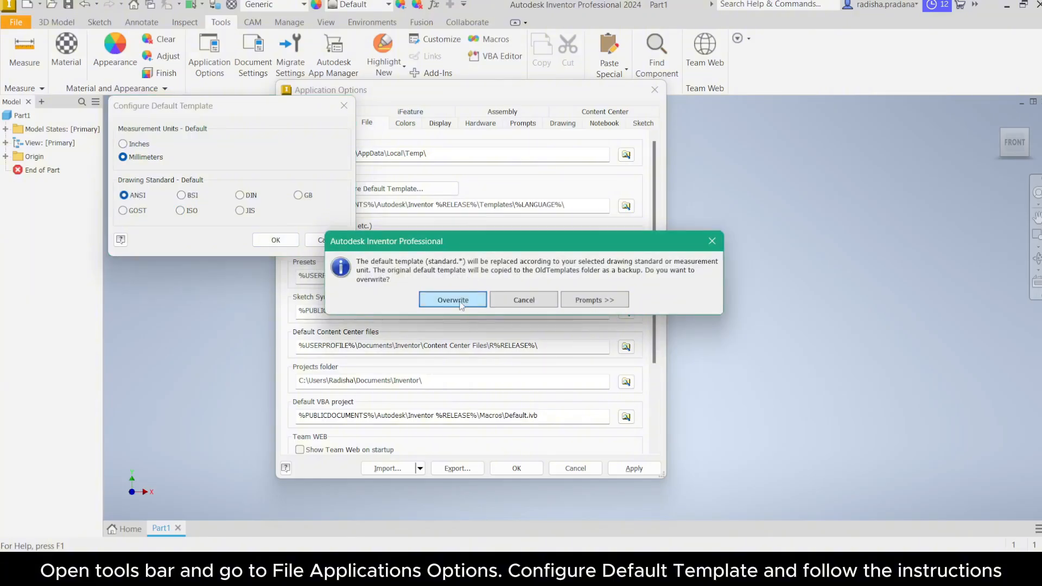
pyautogui.click(454, 299)
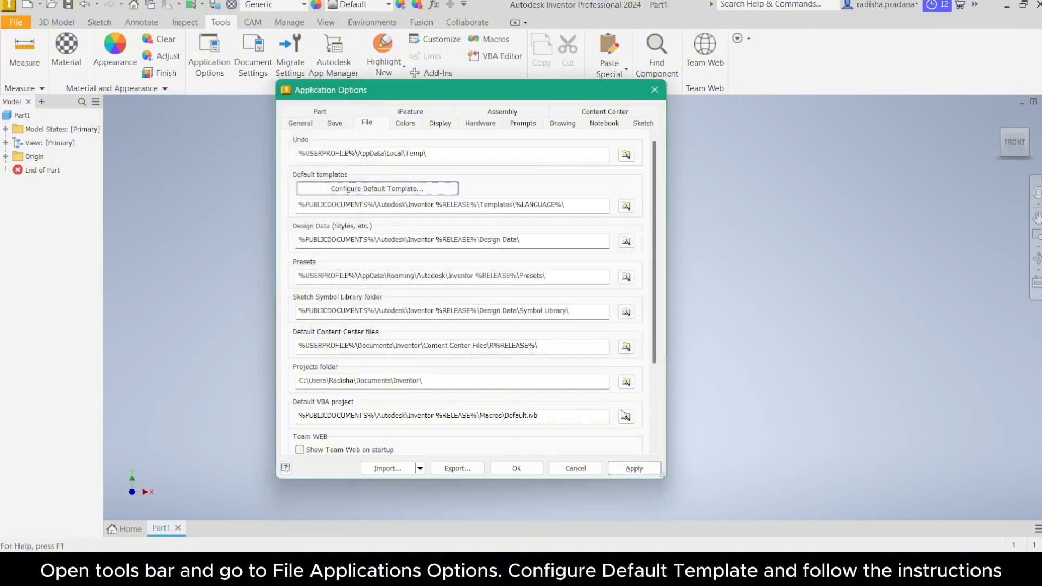
pyautogui.click(628, 468)
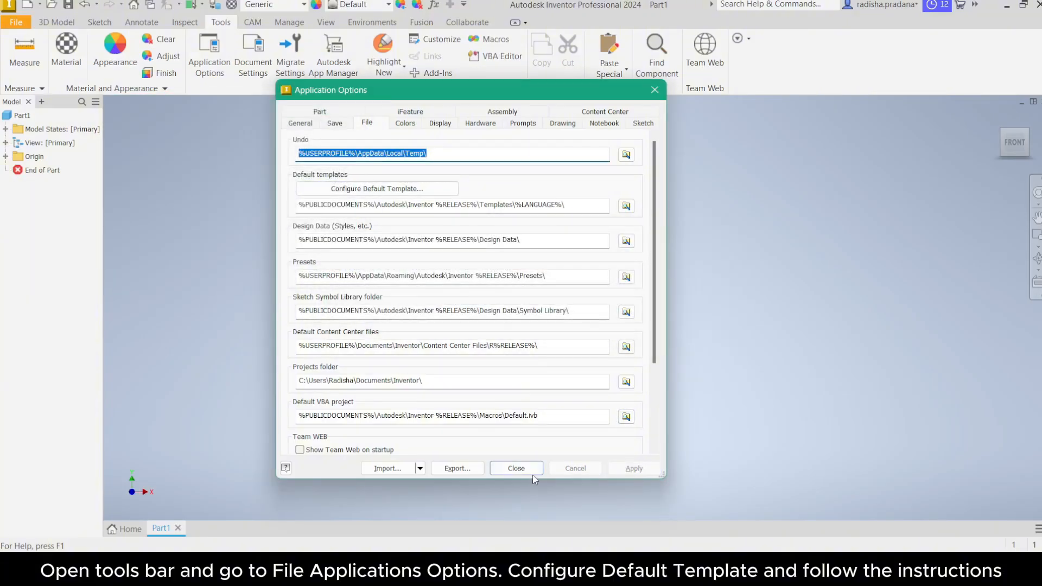
pyautogui.click(517, 468)
# Step: Start a 2D sketch on the XZ plane
pyautogui.click(99, 22)
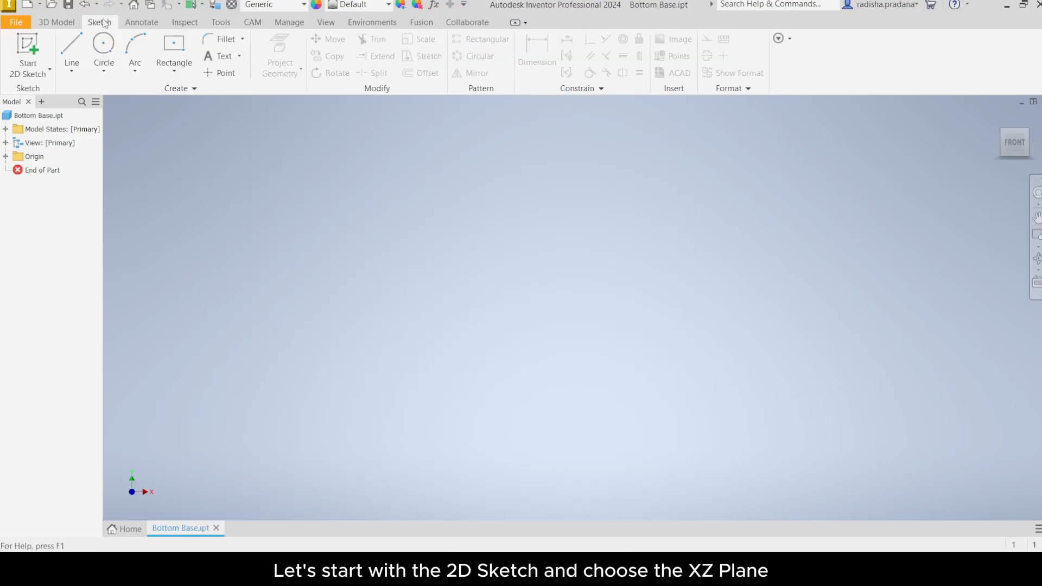
pyautogui.click(49, 69)
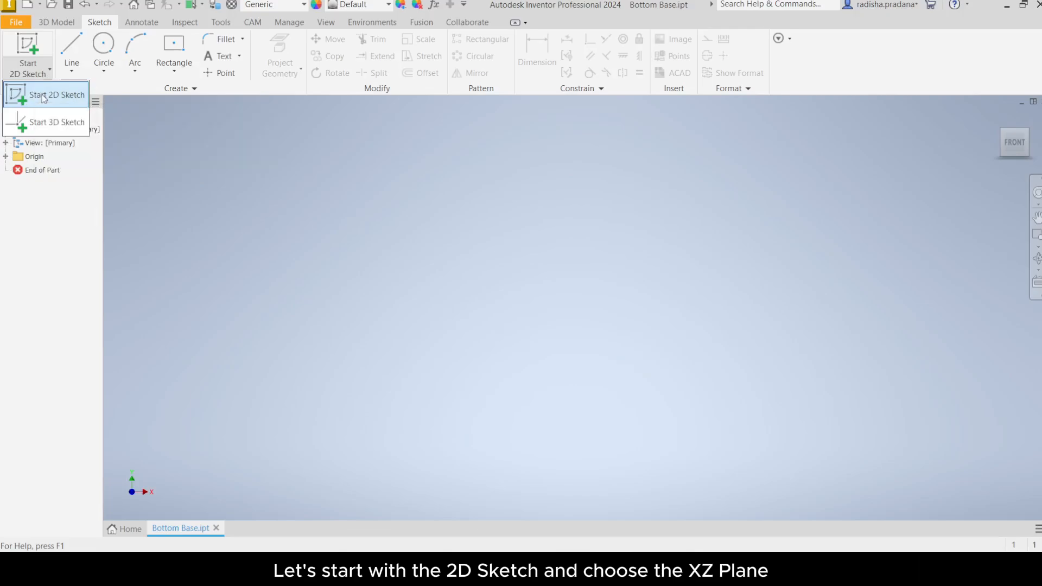
pyautogui.click(39, 95)
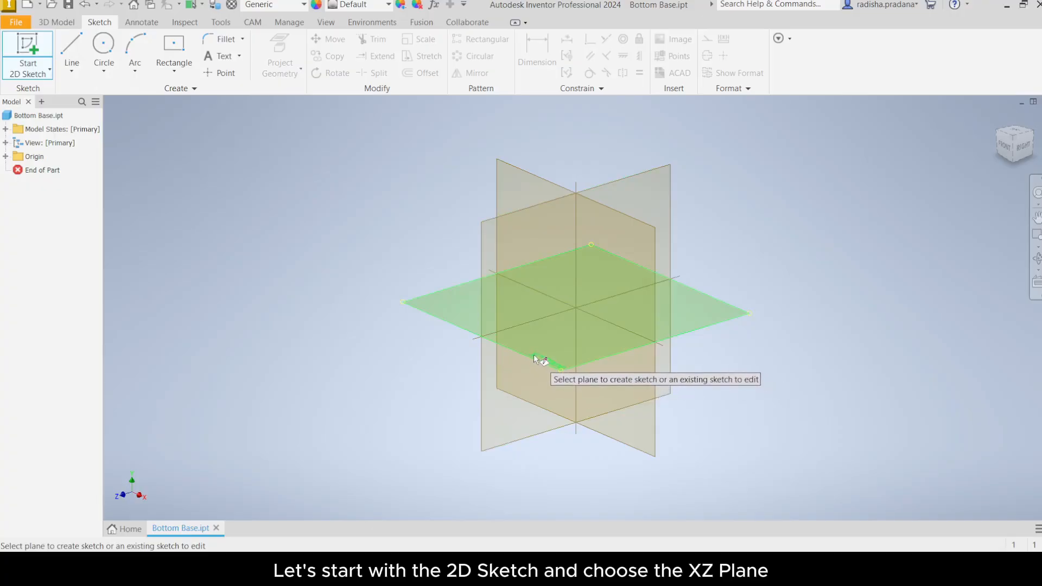
pyautogui.click(456, 302)
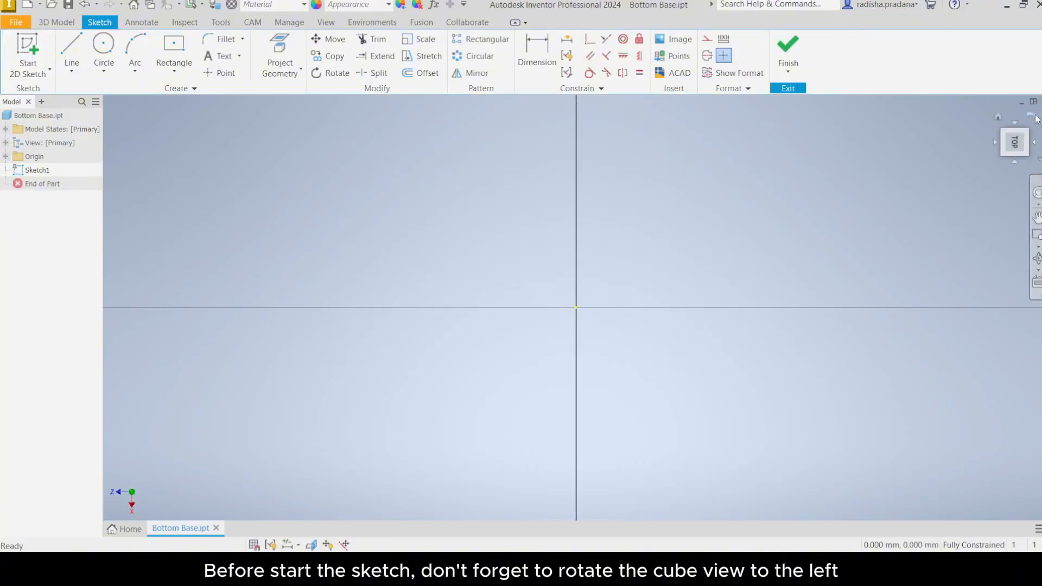
# Step: Draw a two-point center rectangle centred on the sketch origin, about 242 mm wide and 222 mm tall
pyautogui.click(1033, 118)
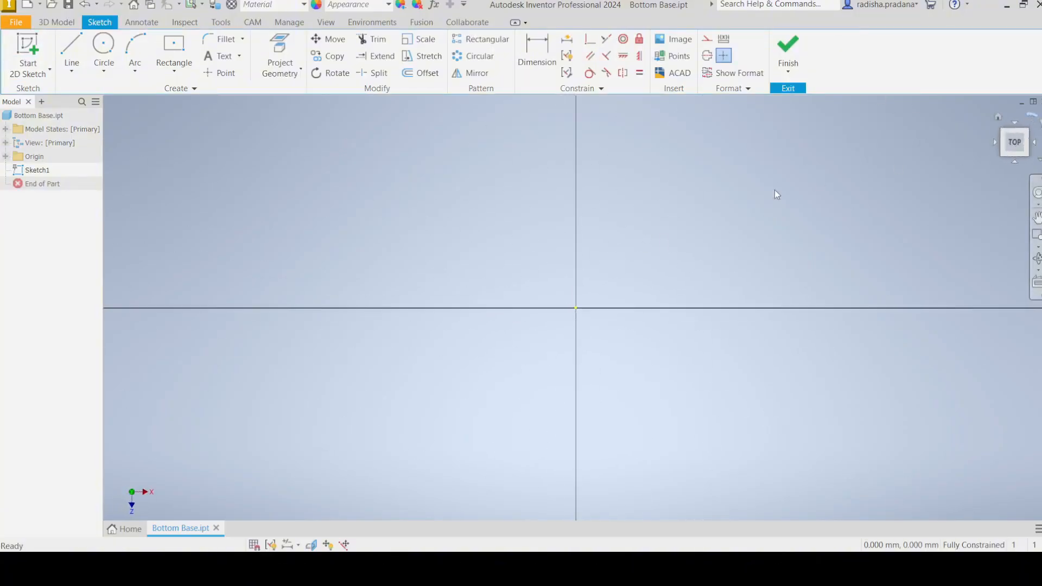
pyautogui.moveTo(728, 205); pyautogui.dragTo(649, 297, button='middle')
pyautogui.moveTo(536, 339); pyautogui.dragTo(568, 307, button='middle')
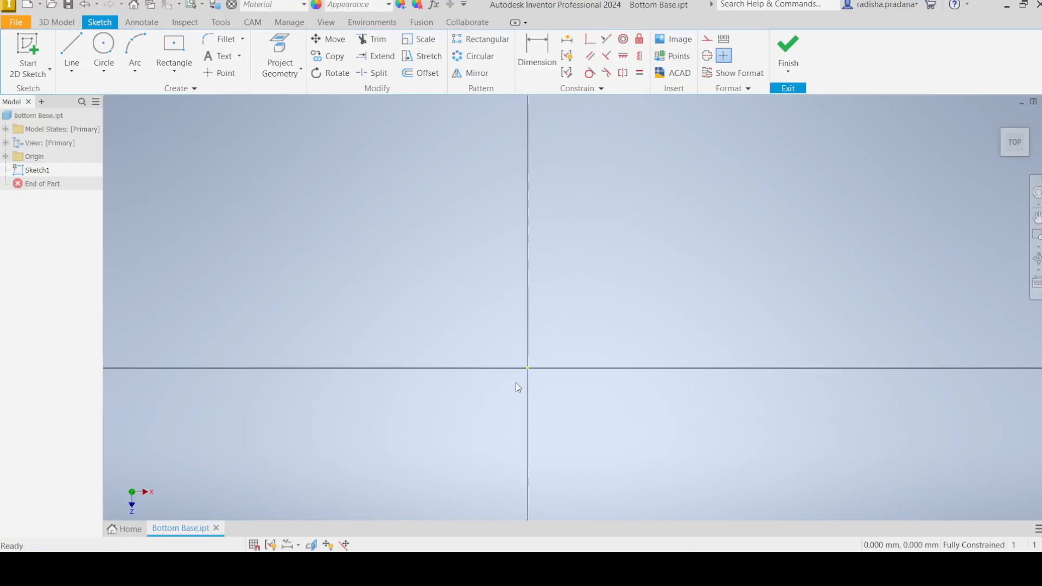
pyautogui.click(181, 71)
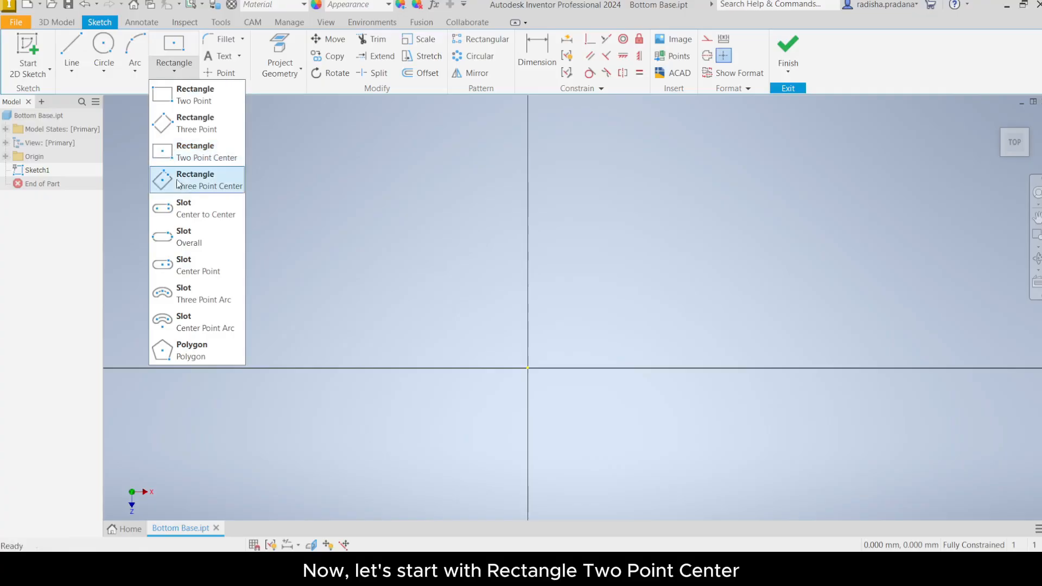
pyautogui.click(179, 158)
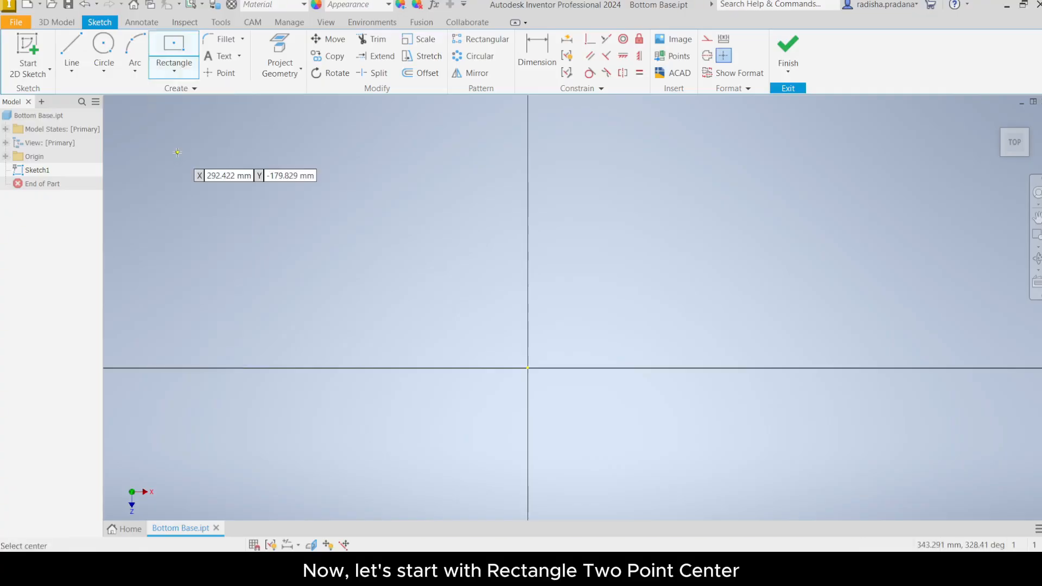
pyautogui.click(526, 368)
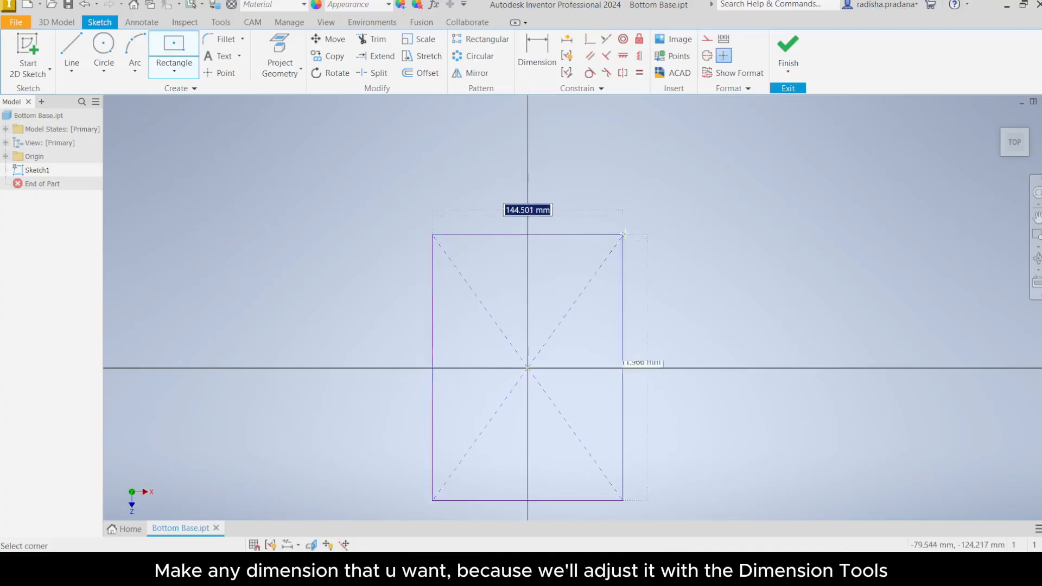
pyautogui.click(636, 235)
pyautogui.rightClick(609, 325)
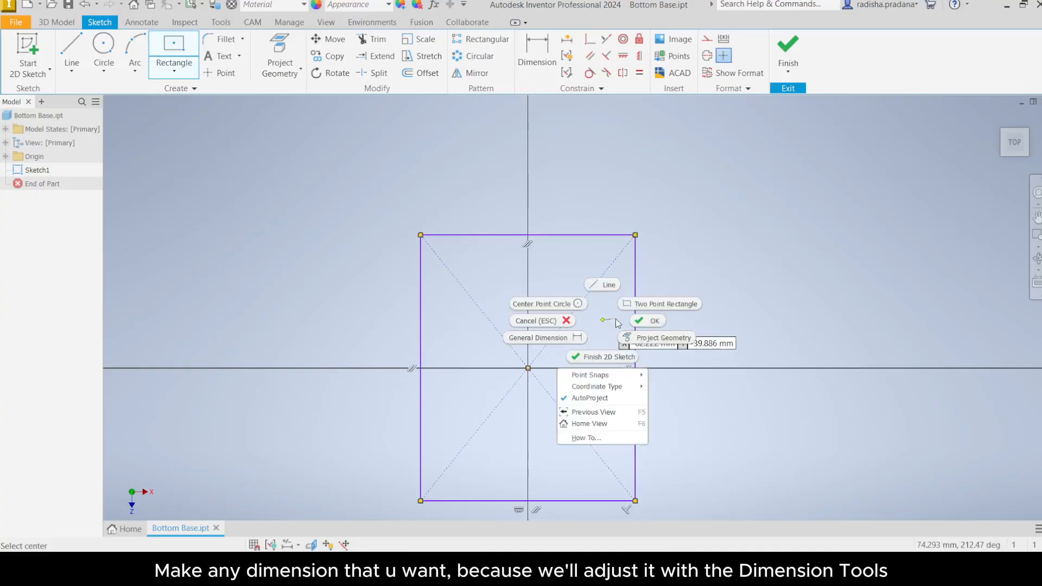
pyautogui.click(646, 321)
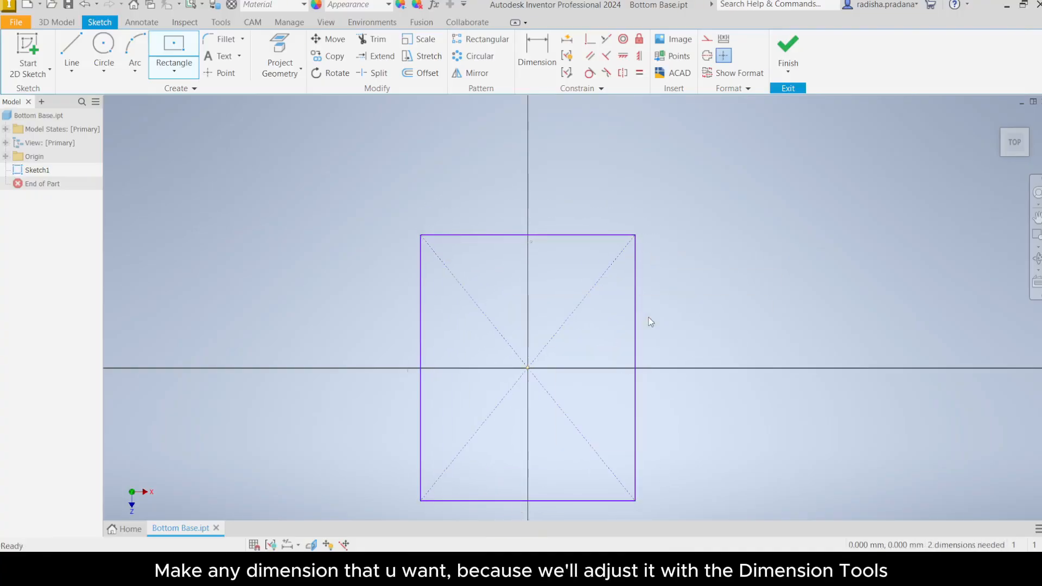
# Step: Dimension the rectangle's left side as 300 mm
pyautogui.click(526, 53)
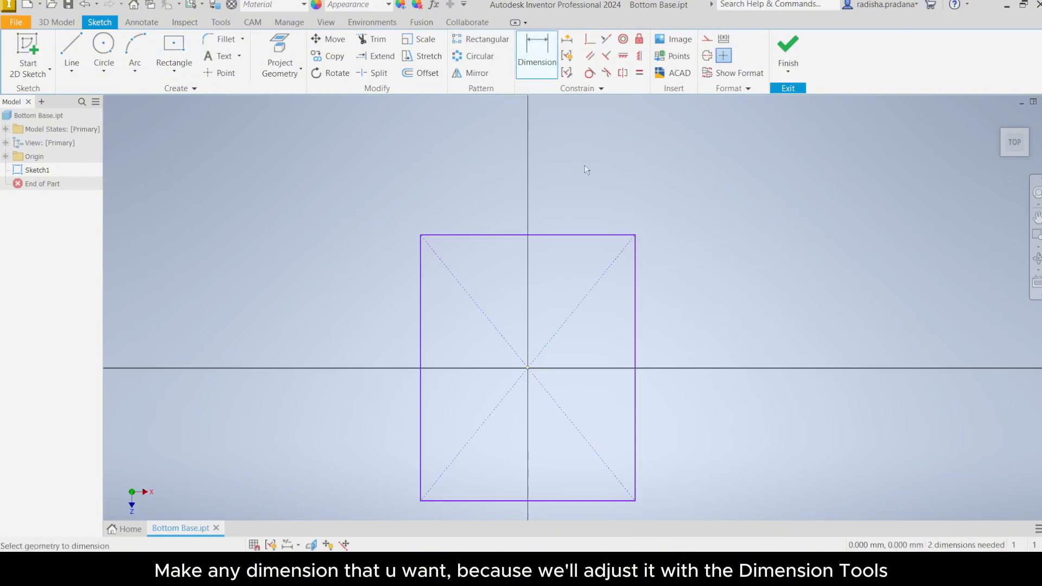
pyautogui.click(420, 302)
pyautogui.click(381, 299)
pyautogui.write('300')
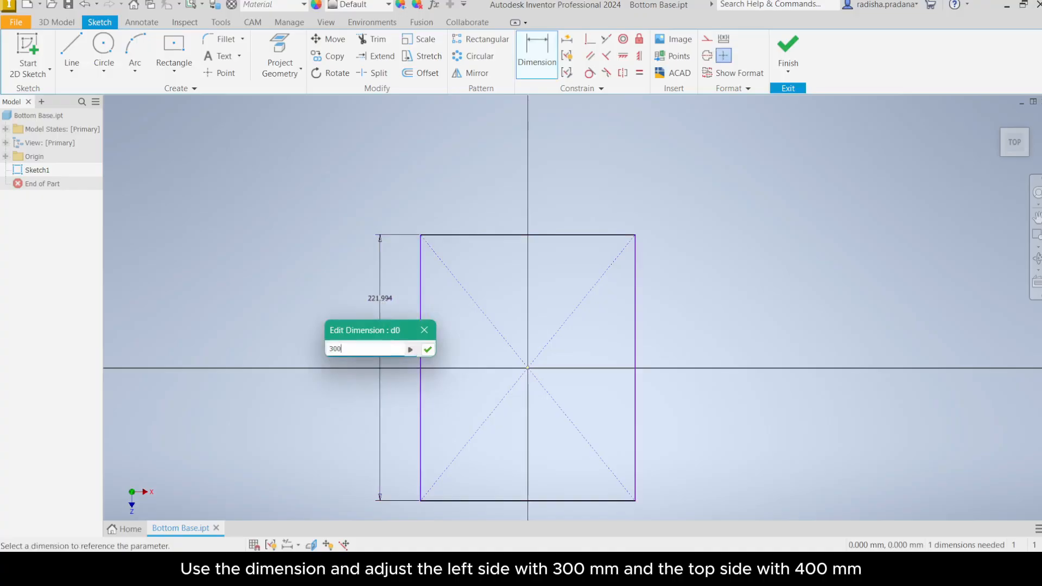
pyautogui.press('Return')
# Step: Dimension the rectangle's top side as 400 mm and finish the dimension command
pyautogui.scroll(-5, 378, 305)
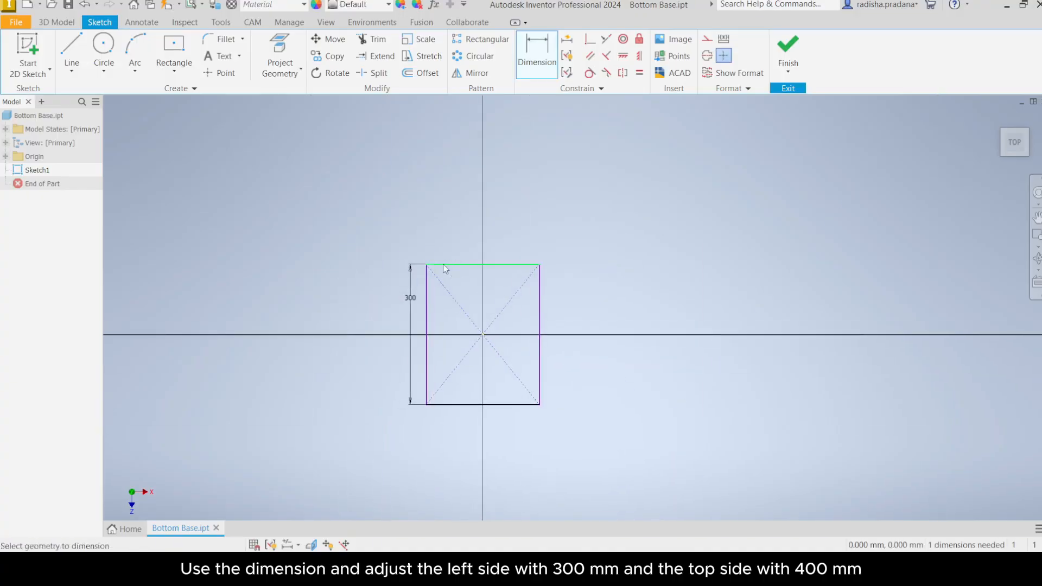
pyautogui.click(444, 265)
pyautogui.click(435, 247)
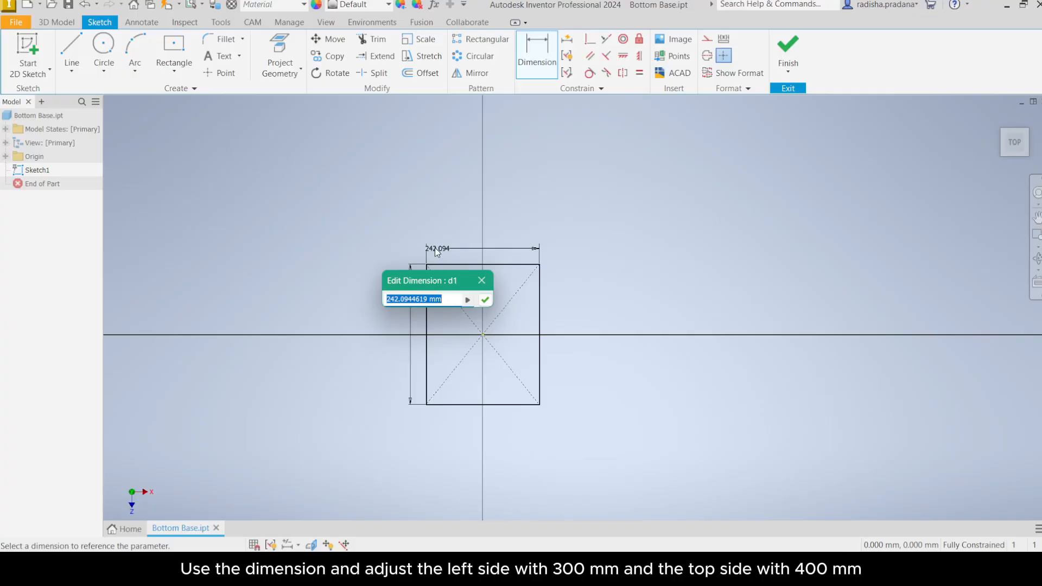
pyautogui.write('400')
pyautogui.press('Return')
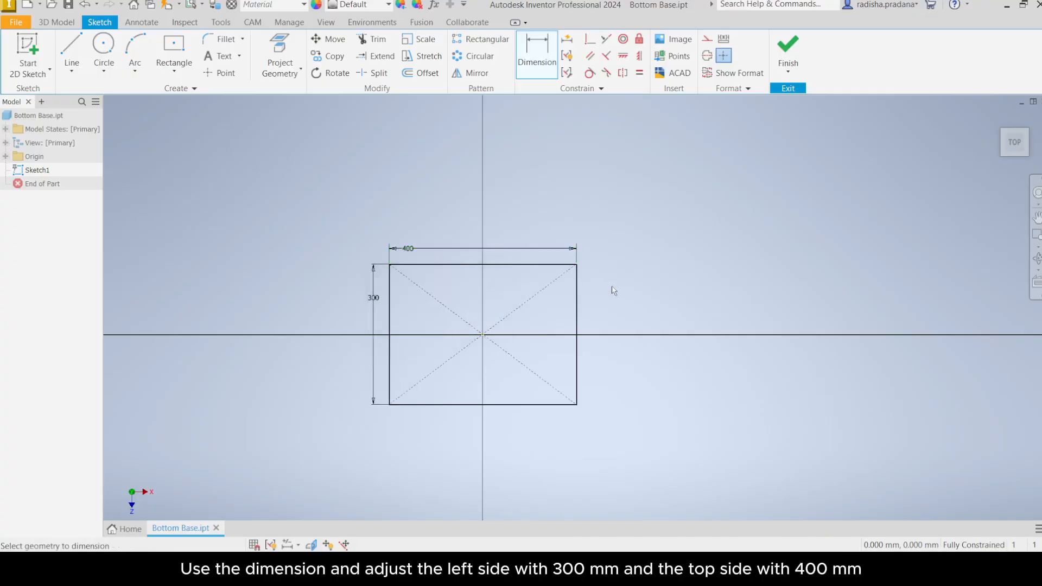
pyautogui.rightClick(297, 207)
pyautogui.click(337, 211)
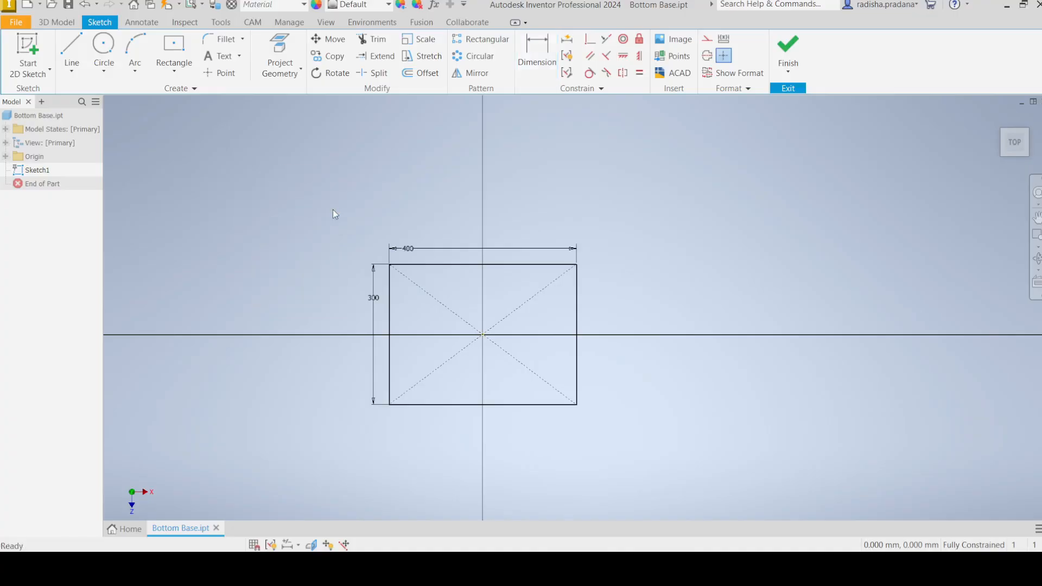
# Step: Chamfer the rectangle's two left corners with a 75 mm equal-distance chamfer
pyautogui.click(243, 39)
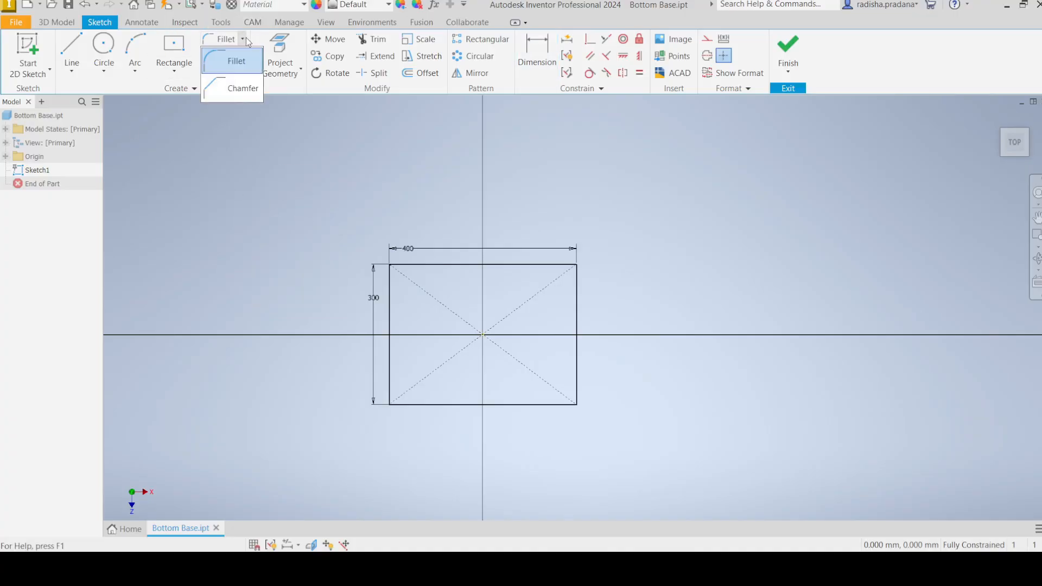
pyautogui.click(233, 92)
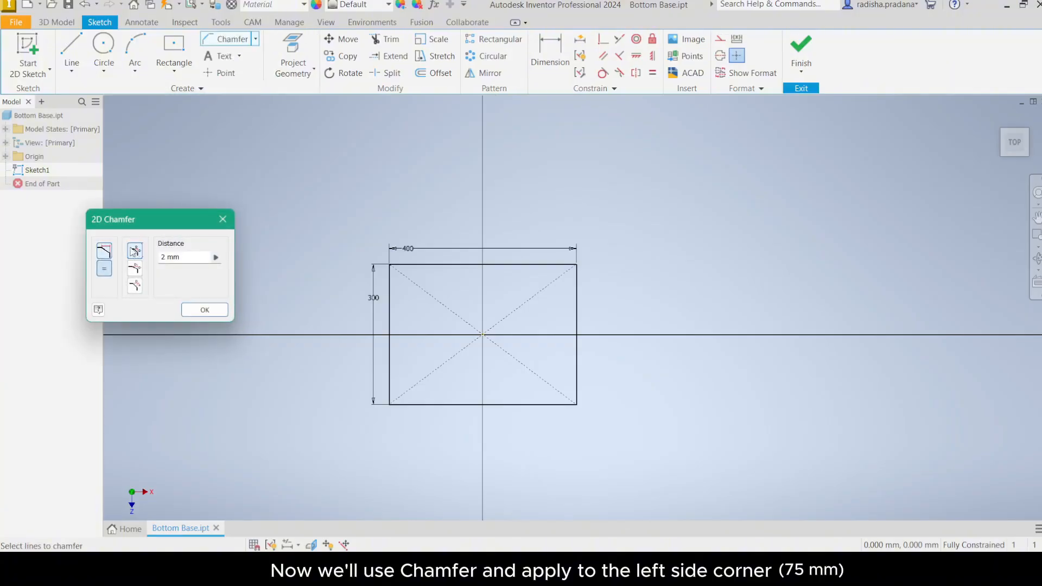
pyautogui.click(164, 258)
pyautogui.write('75')
pyautogui.click(397, 265)
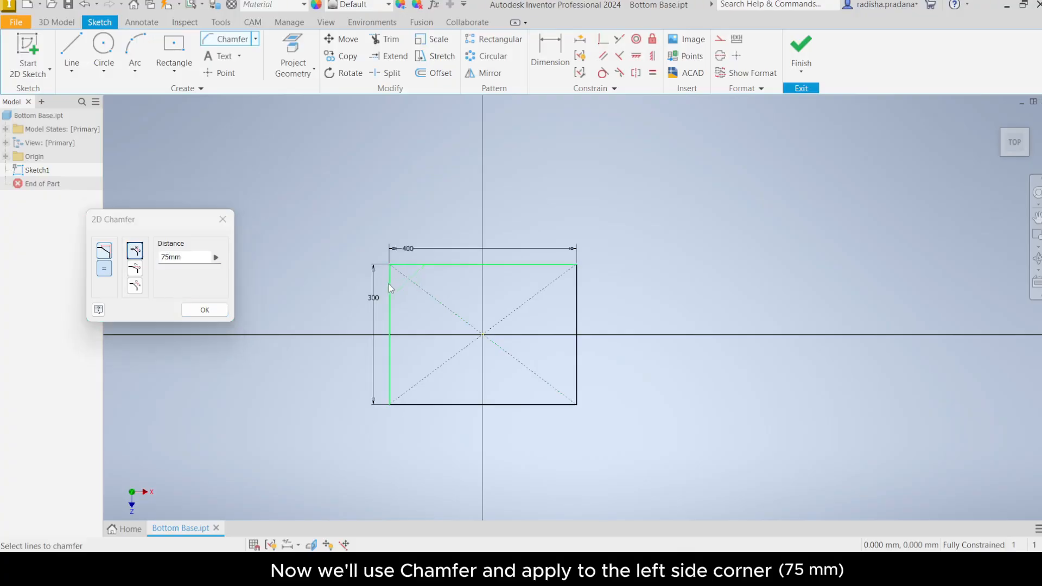
pyautogui.click(389, 285)
pyautogui.click(389, 374)
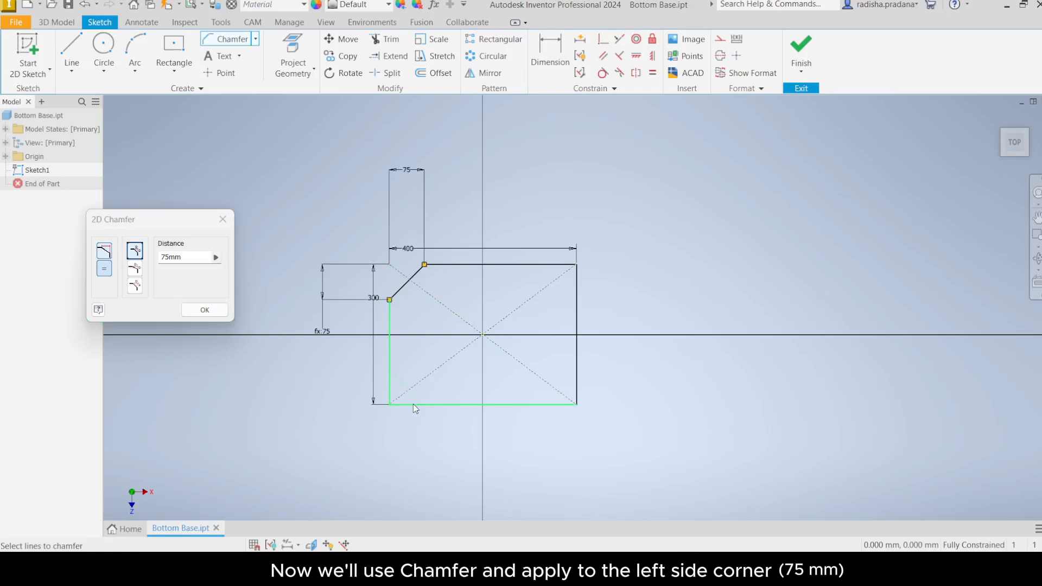
pyautogui.click(413, 405)
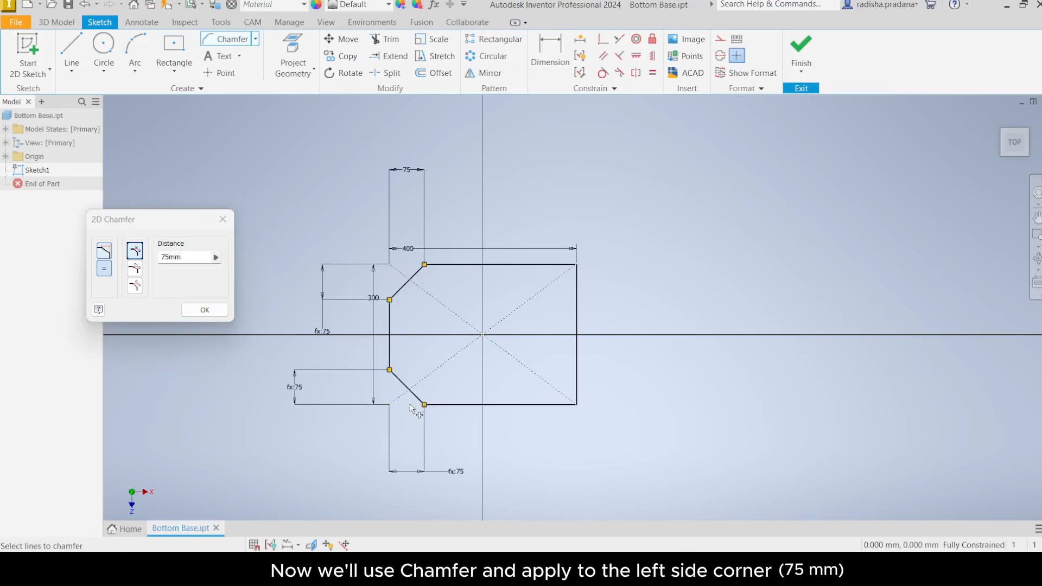
pyautogui.rightClick(410, 351)
pyautogui.click(441, 355)
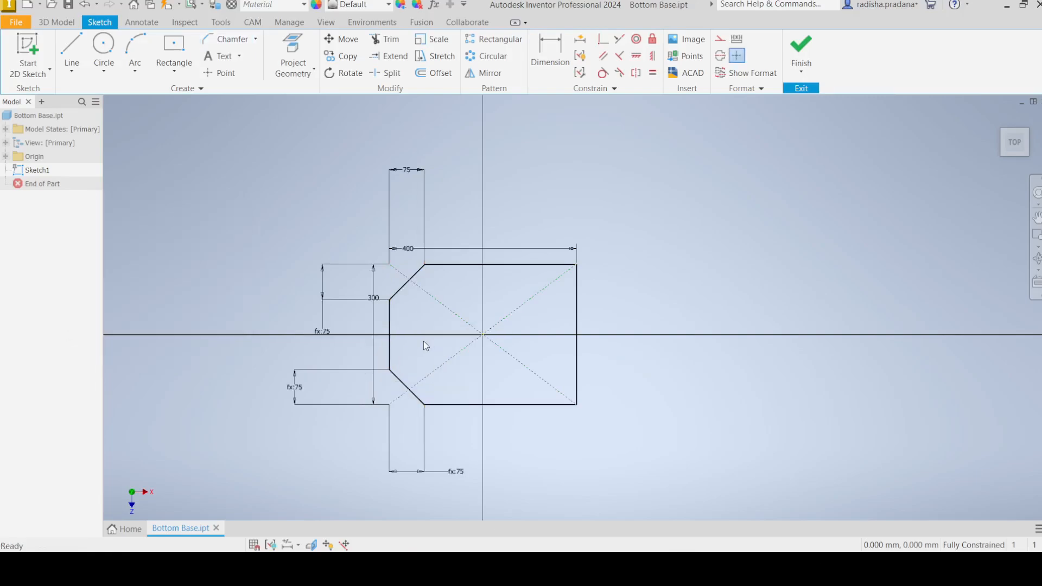
# Step: Fillet the rectangle's two right corners with a 150 mm radius
pyautogui.click(258, 37)
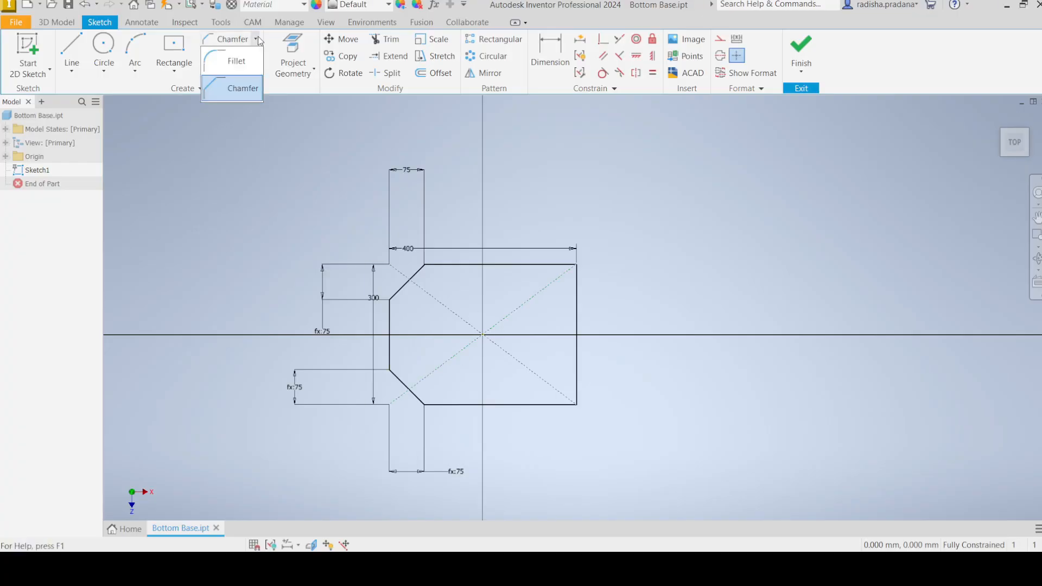
pyautogui.click(216, 64)
pyautogui.write('150')
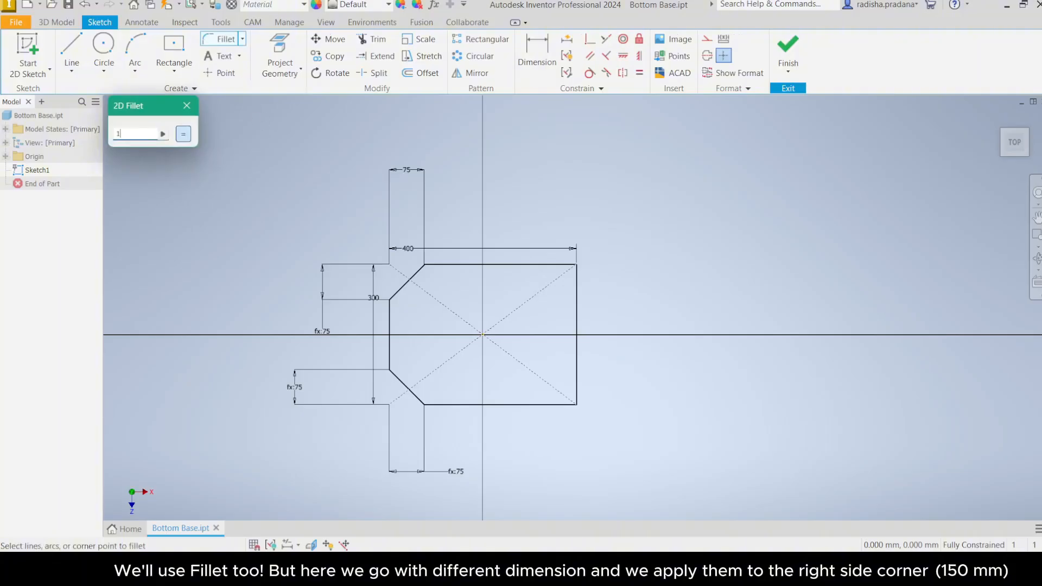
pyautogui.click(551, 264)
pyautogui.click(579, 276)
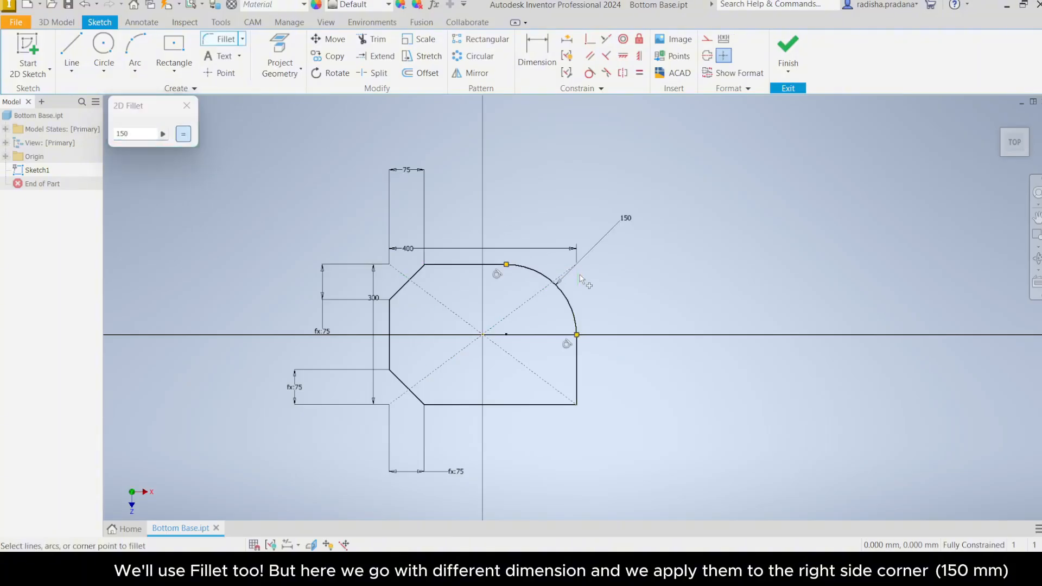
pyautogui.click(577, 361)
pyautogui.click(534, 405)
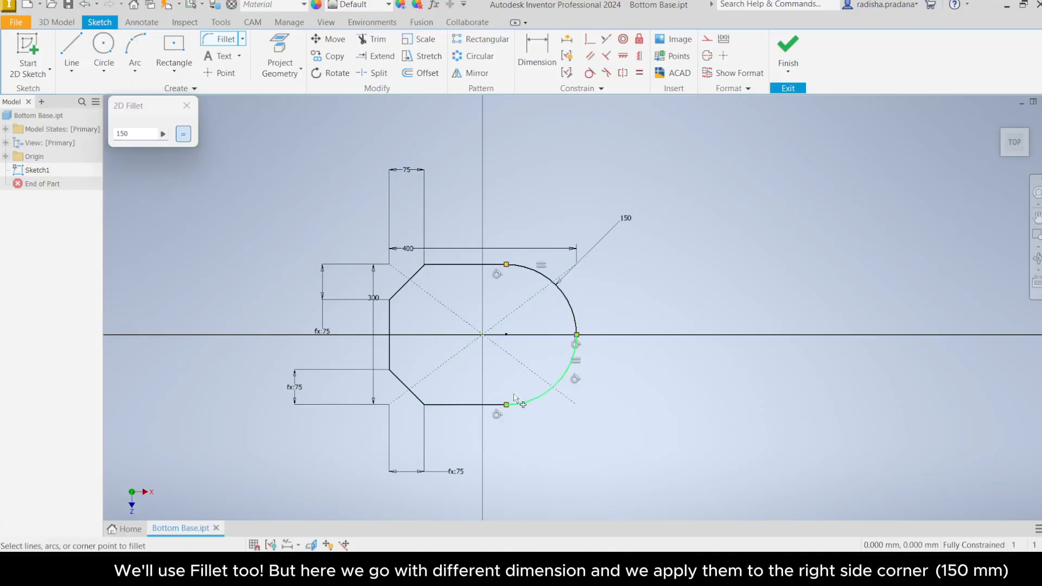
pyautogui.rightClick(505, 349)
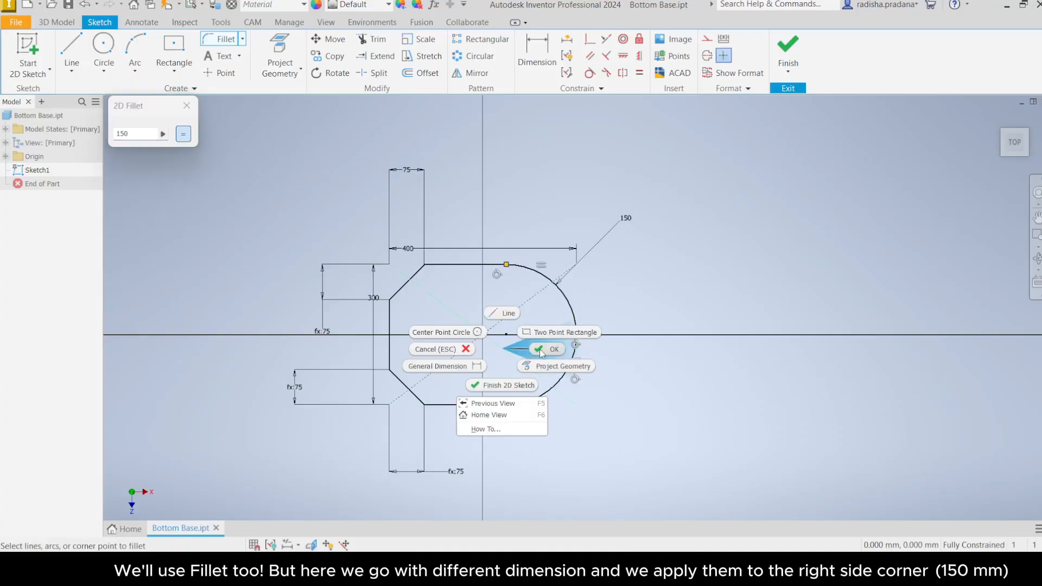
pyautogui.click(541, 351)
# Step: Offset the whole outline inward by 15 mm
pyautogui.scroll(4, 500, 307)
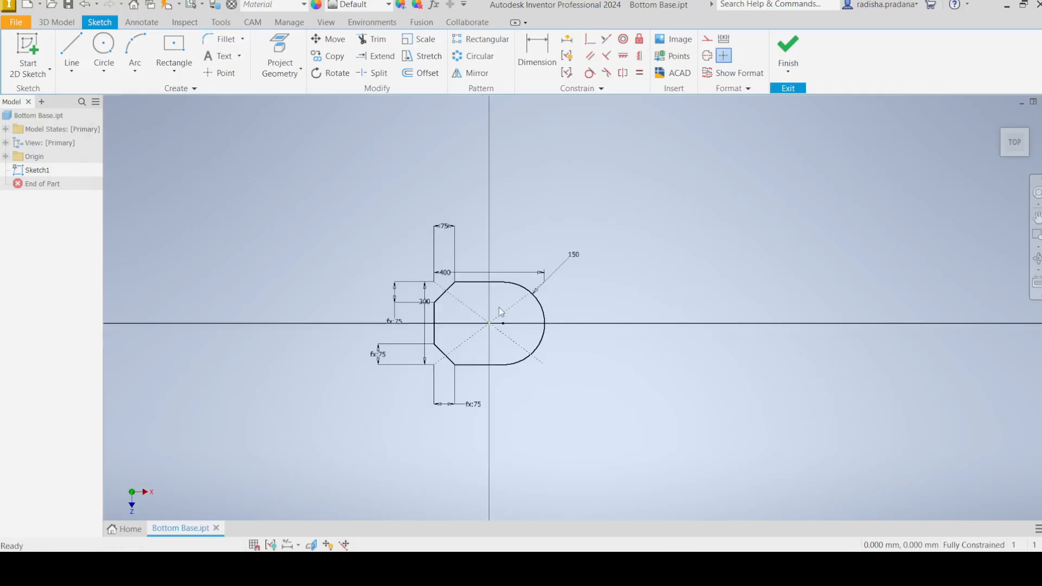
pyautogui.scroll(-5, 500, 307)
pyautogui.moveTo(499, 307); pyautogui.dragTo(537, 283, button='middle')
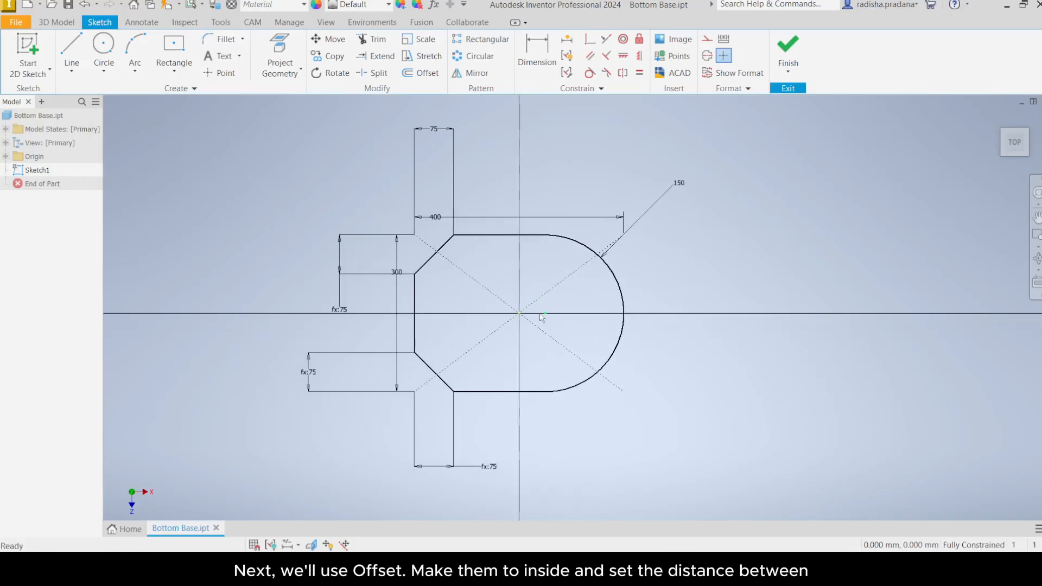
pyautogui.click(425, 75)
pyautogui.click(550, 234)
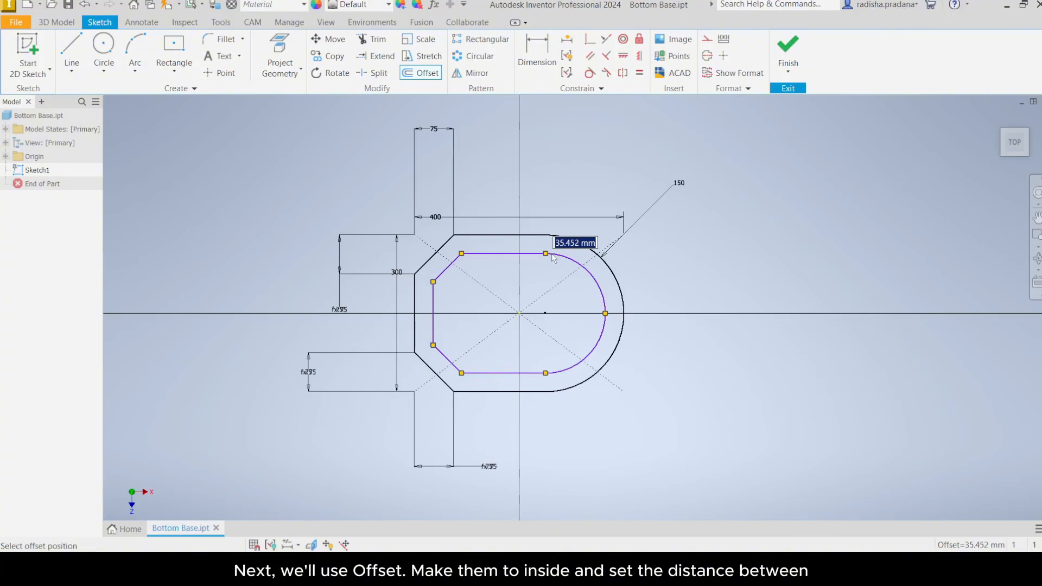
pyautogui.write('1')
pyautogui.press('Return')
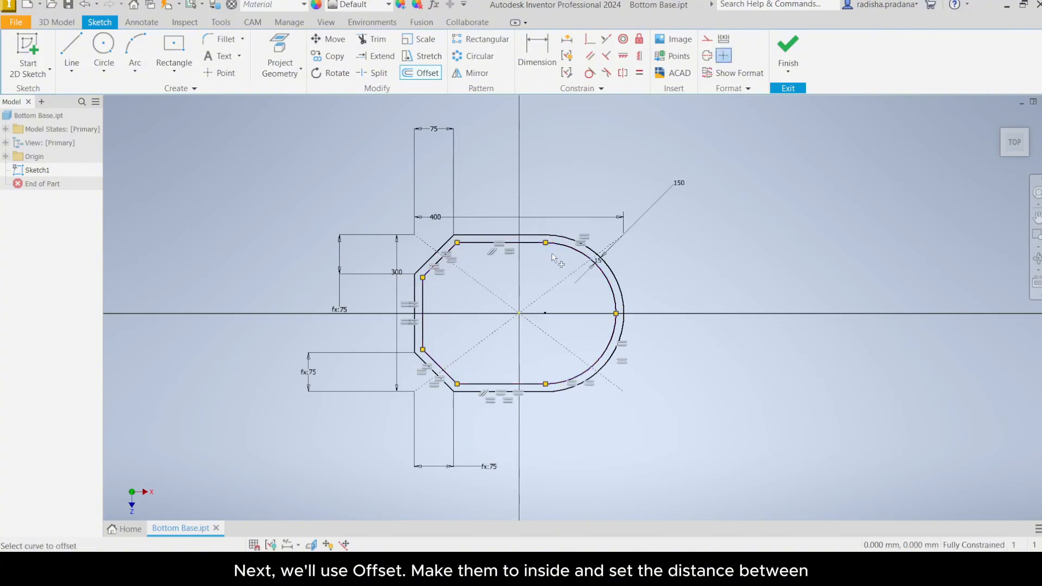
pyautogui.rightClick(554, 276)
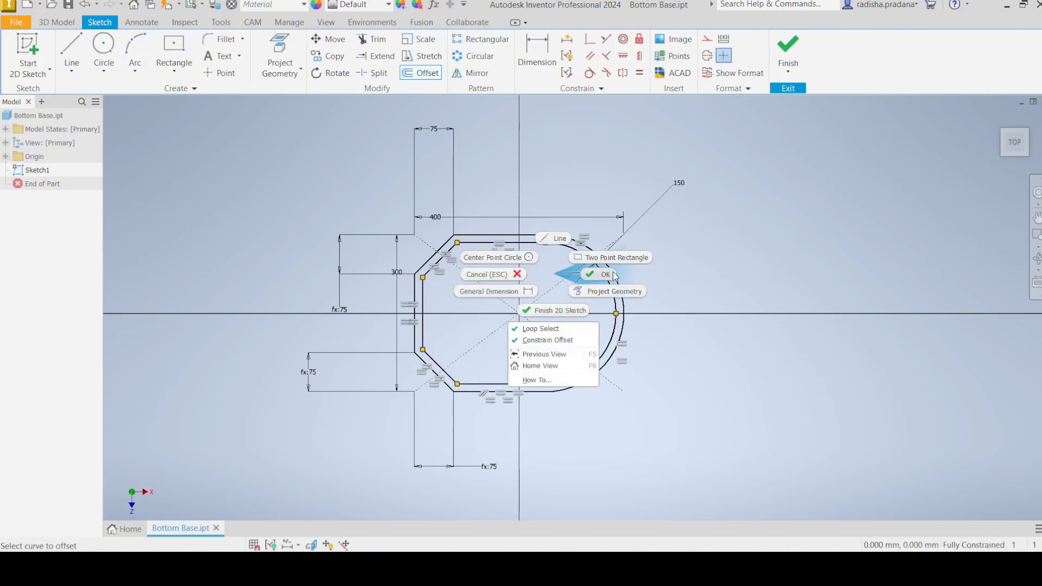
pyautogui.click(610, 276)
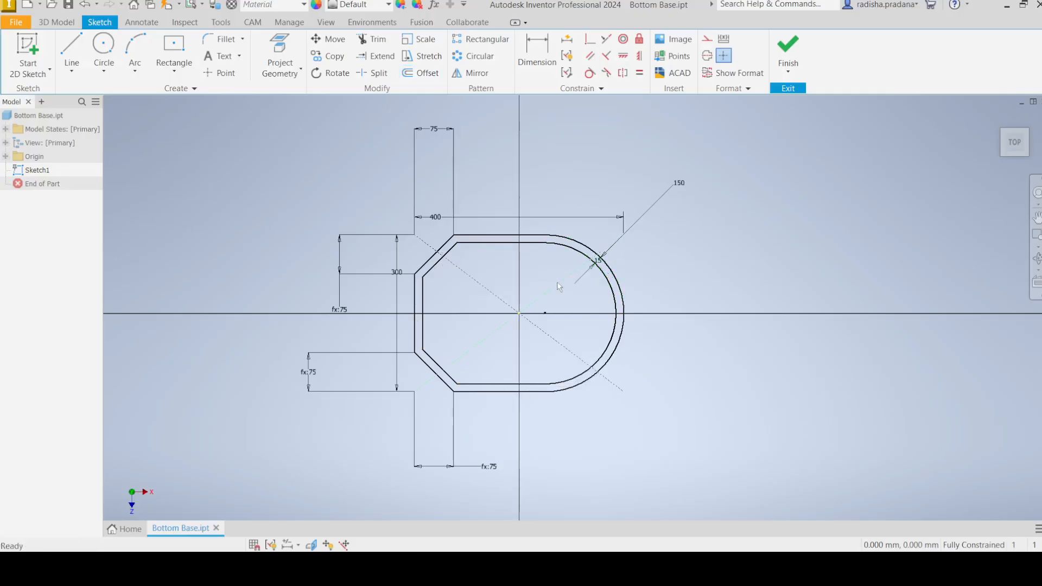
# Step: Draw a horizontal line 85 mm long from the inner left edge along the horizontal axis
pyautogui.scroll(-4, 559, 286)
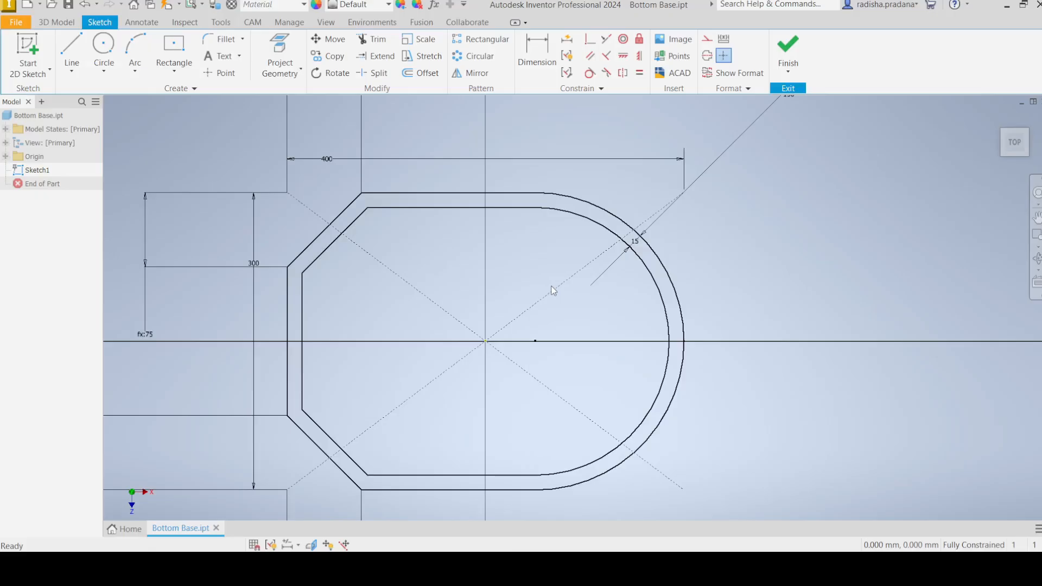
pyautogui.click(71, 52)
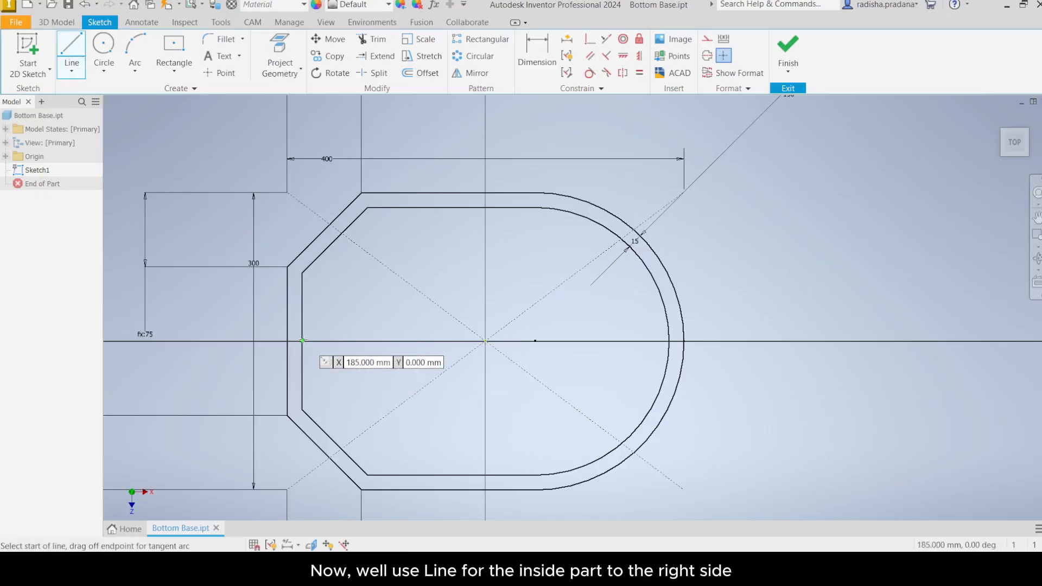
pyautogui.click(302, 341)
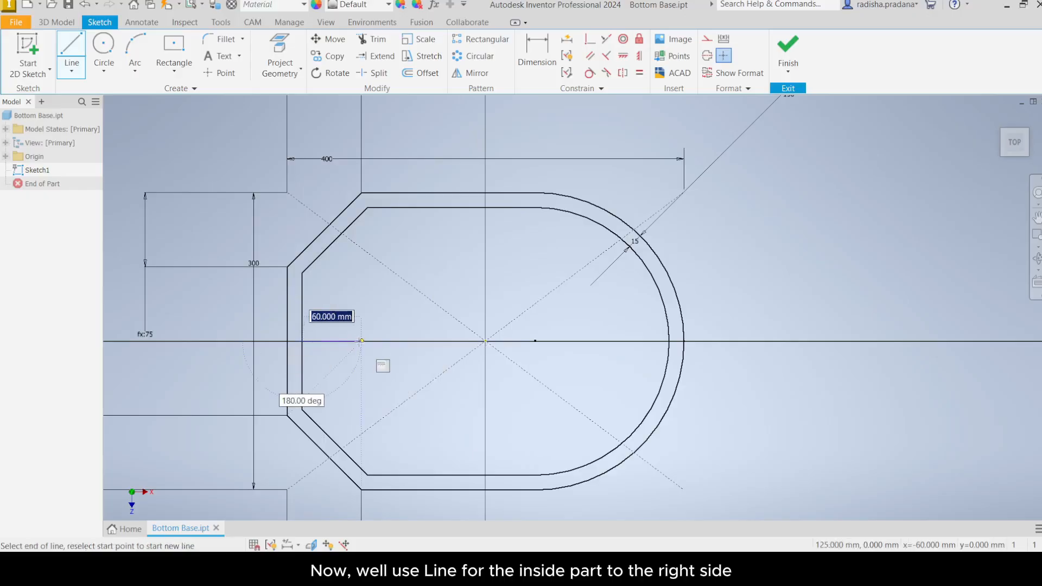
pyautogui.write('85')
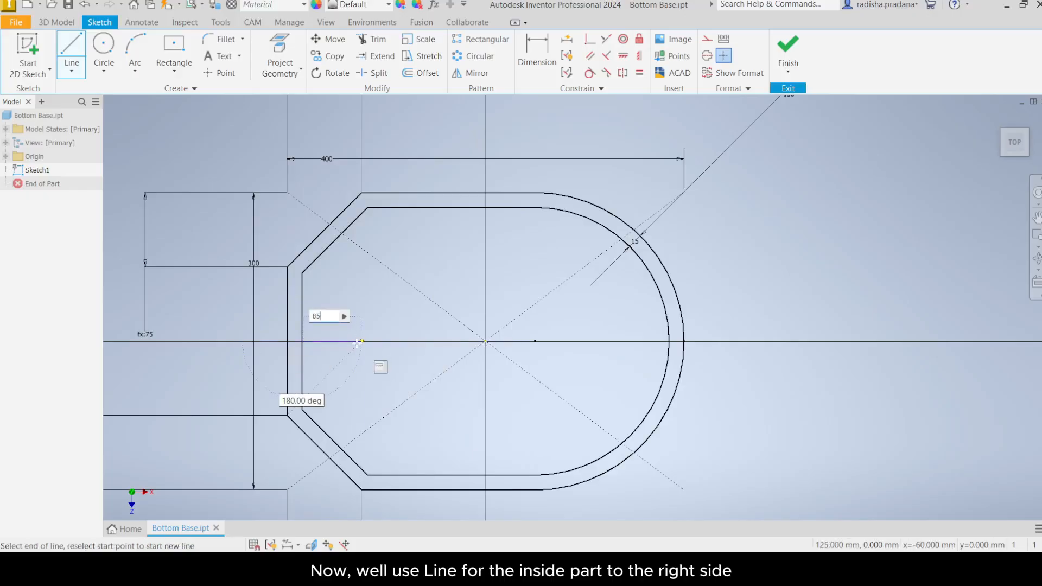
pyautogui.press('Return')
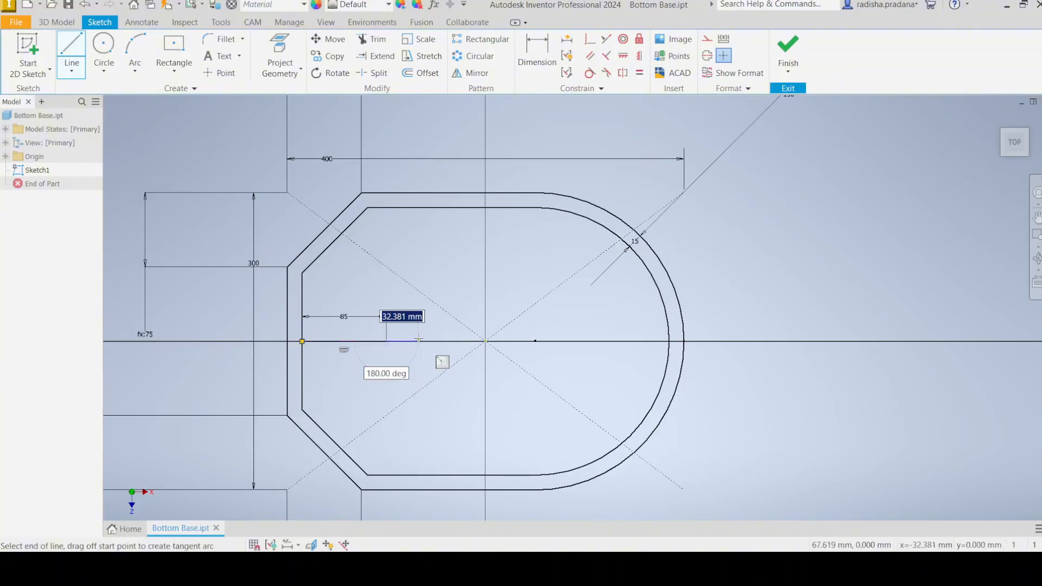
pyautogui.rightClick(423, 315)
pyautogui.click(471, 319)
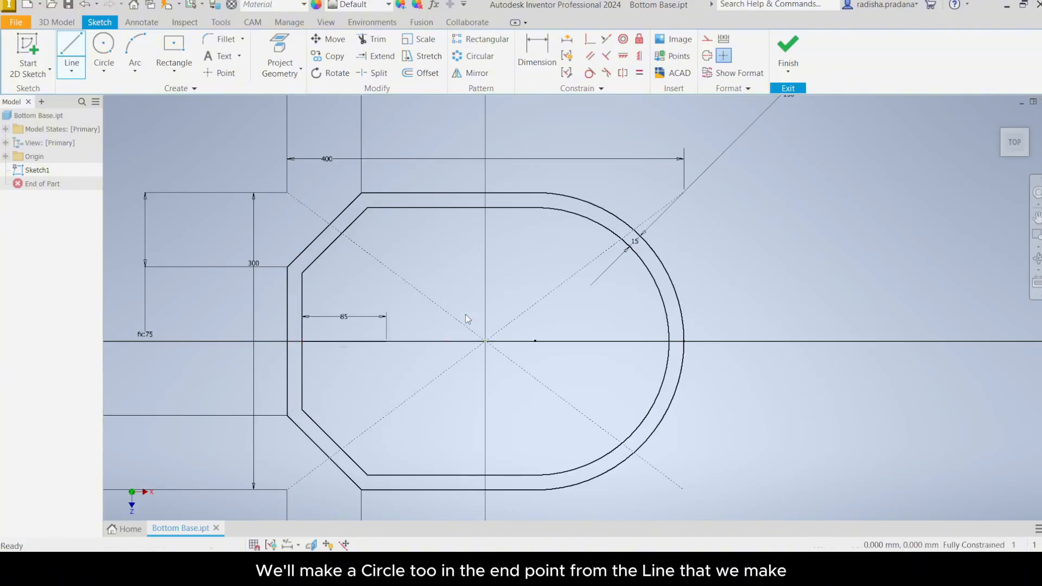
# Step: Draw a 55 mm circle centred on the end point of the 85 mm line
pyautogui.click(102, 48)
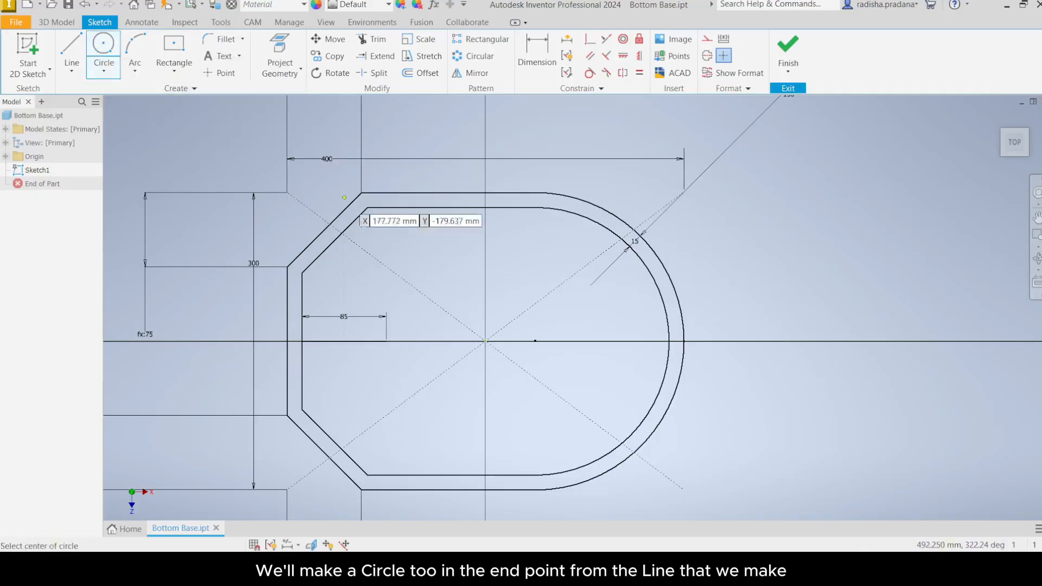
pyautogui.click(386, 341)
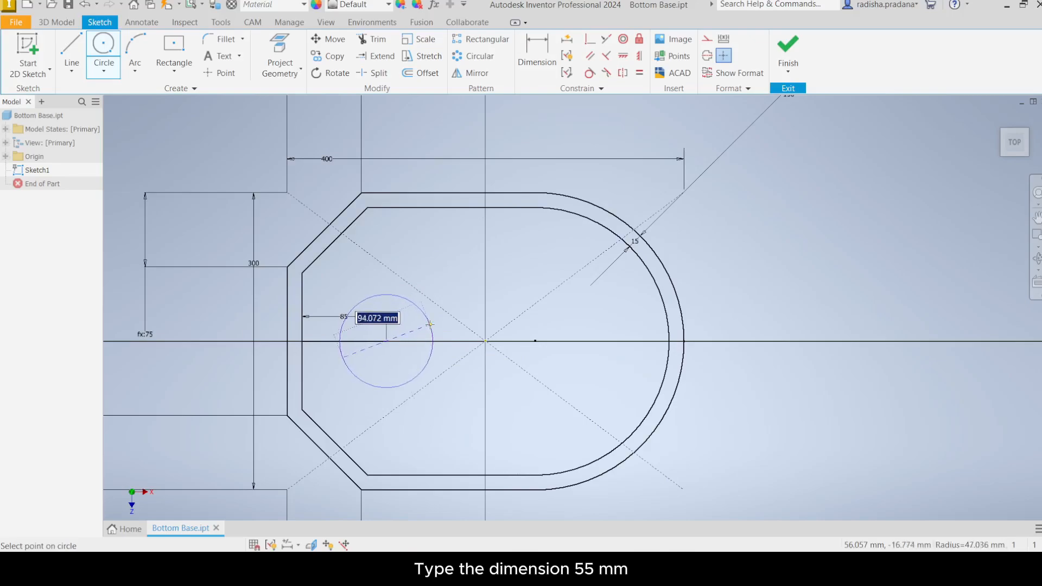
pyautogui.write('55')
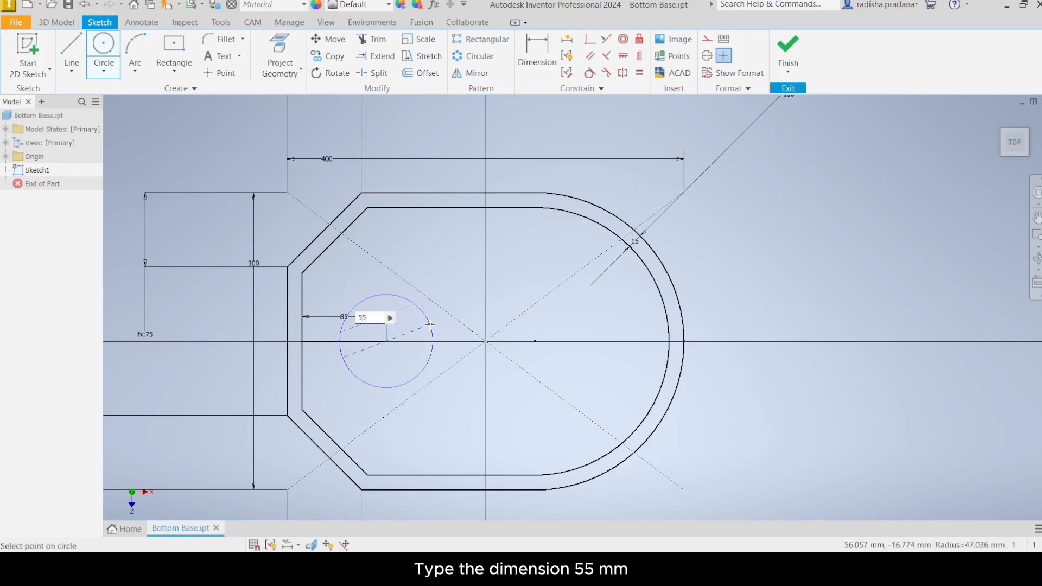
pyautogui.press('Return')
pyautogui.rightClick(428, 302)
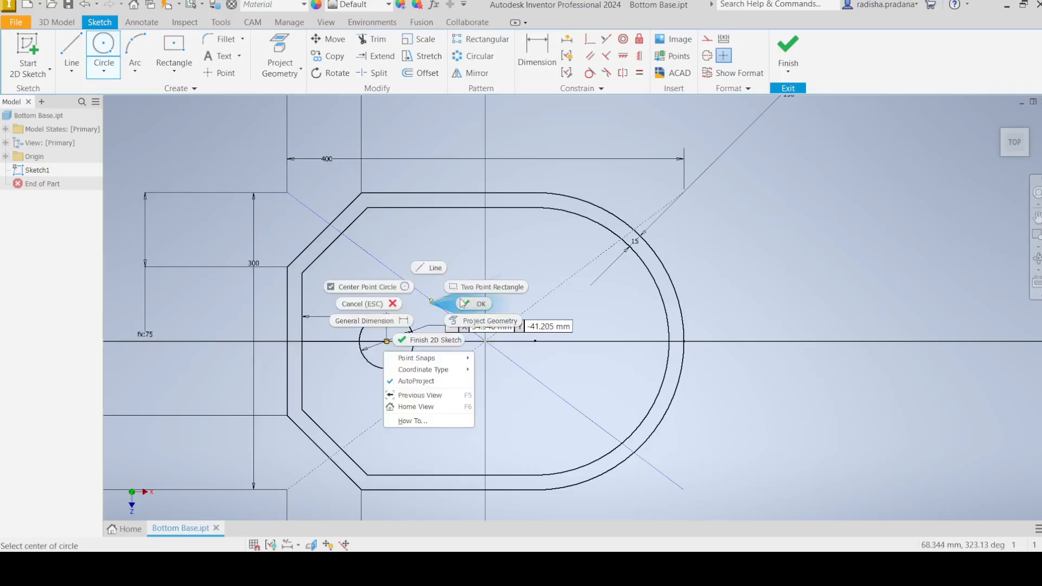
pyautogui.click(467, 301)
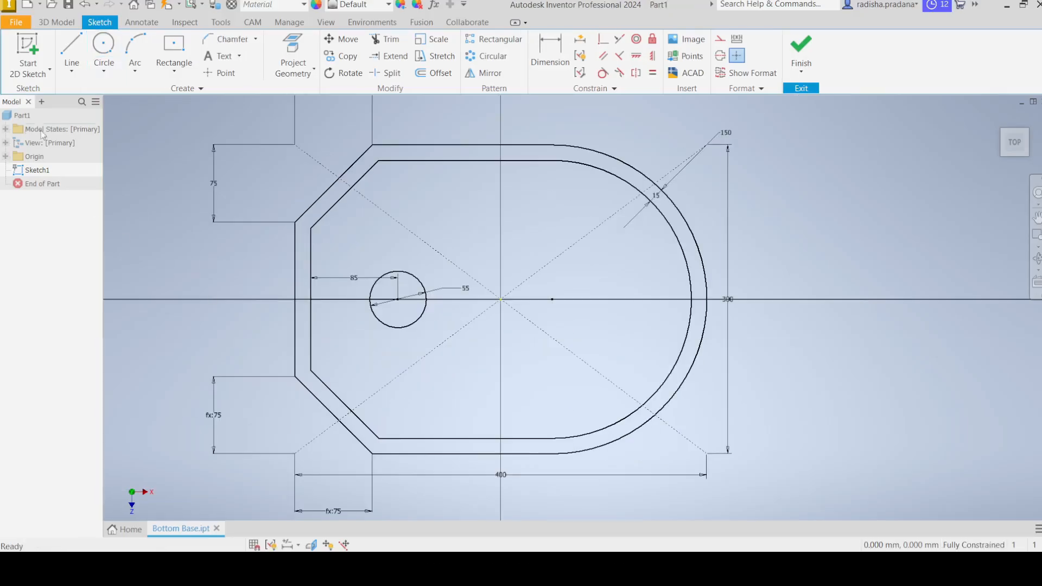
# Step: Draw a horizontal line 175 mm long from the circle's centre toward the right along the axis
pyautogui.click(72, 71)
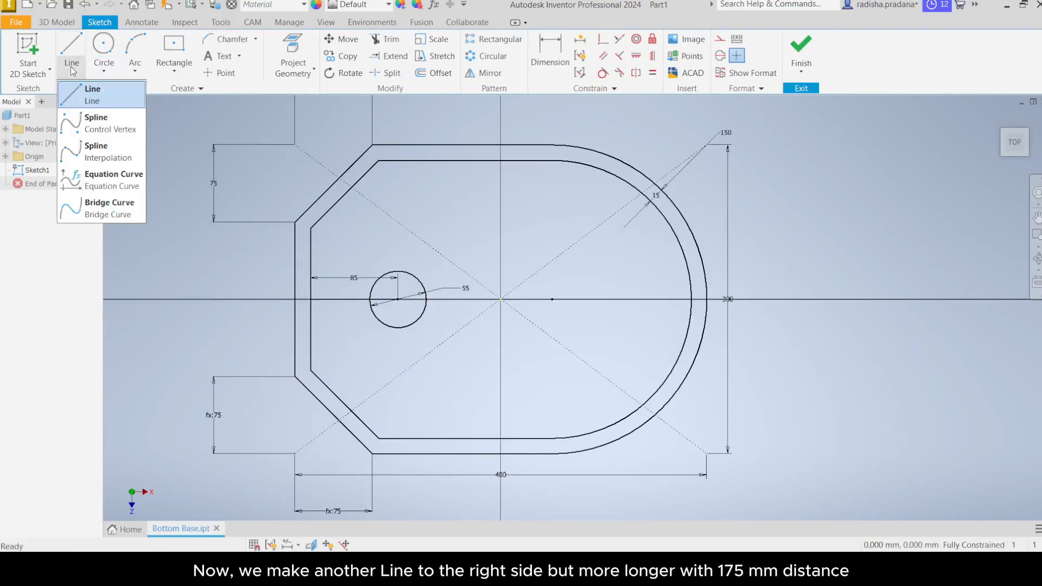
pyautogui.click(79, 103)
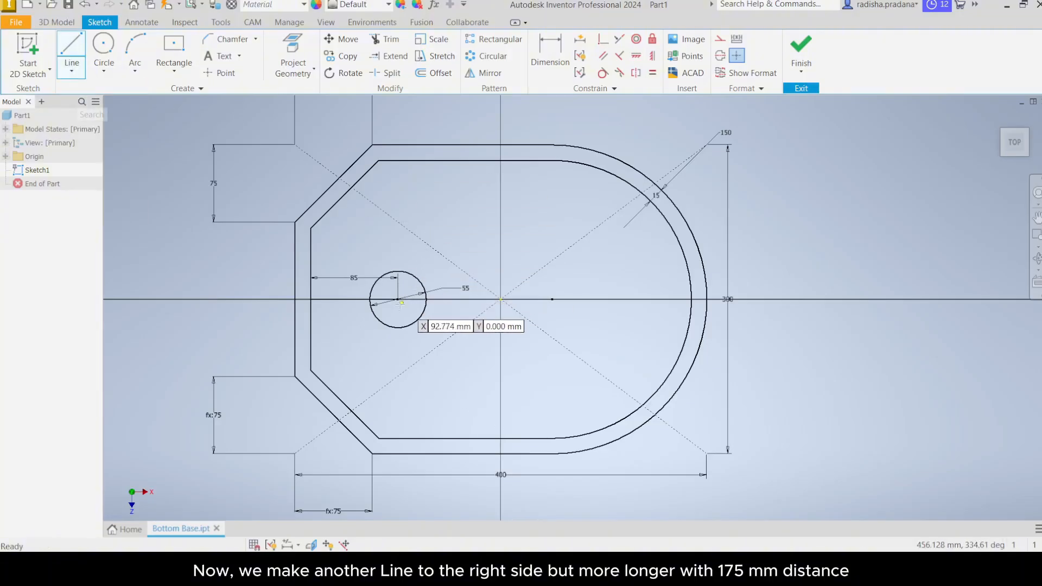
pyautogui.scroll(-2, 399, 300)
pyautogui.scroll(5, 395, 299)
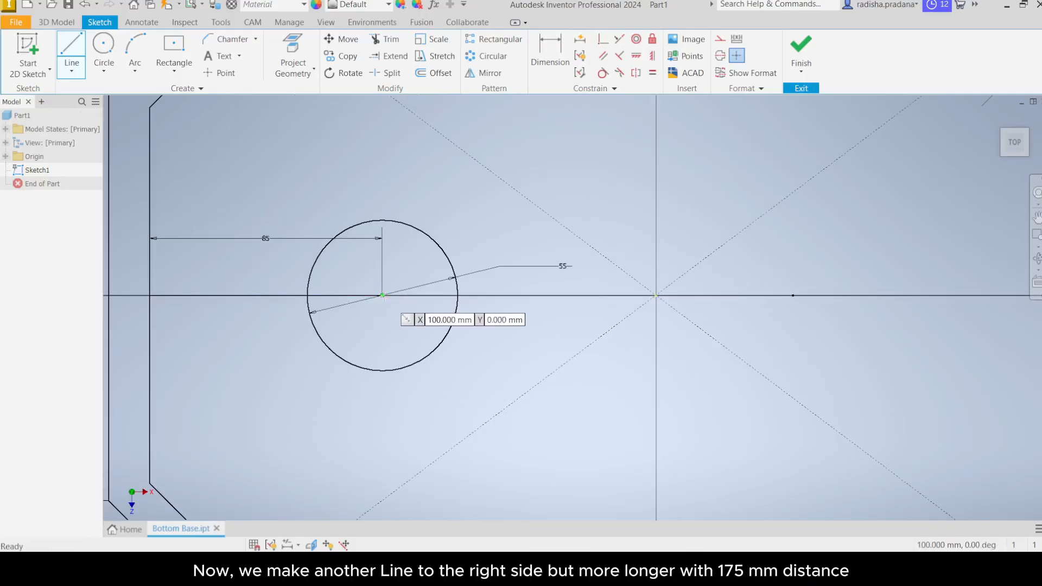
pyautogui.click(383, 295)
pyautogui.scroll(-3, 790, 314)
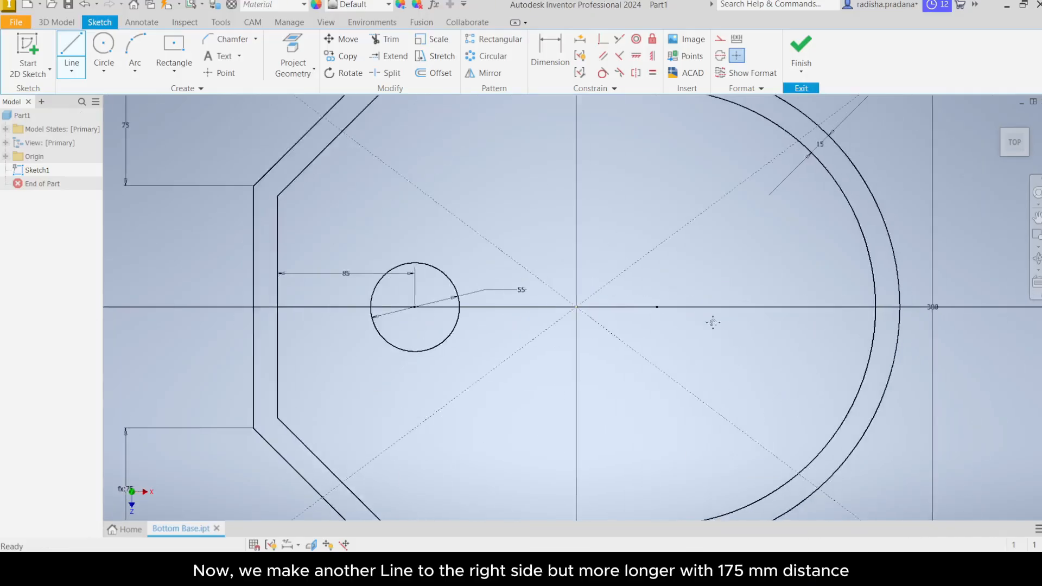
pyautogui.moveTo(714, 323); pyautogui.dragTo(665, 324, button='middle')
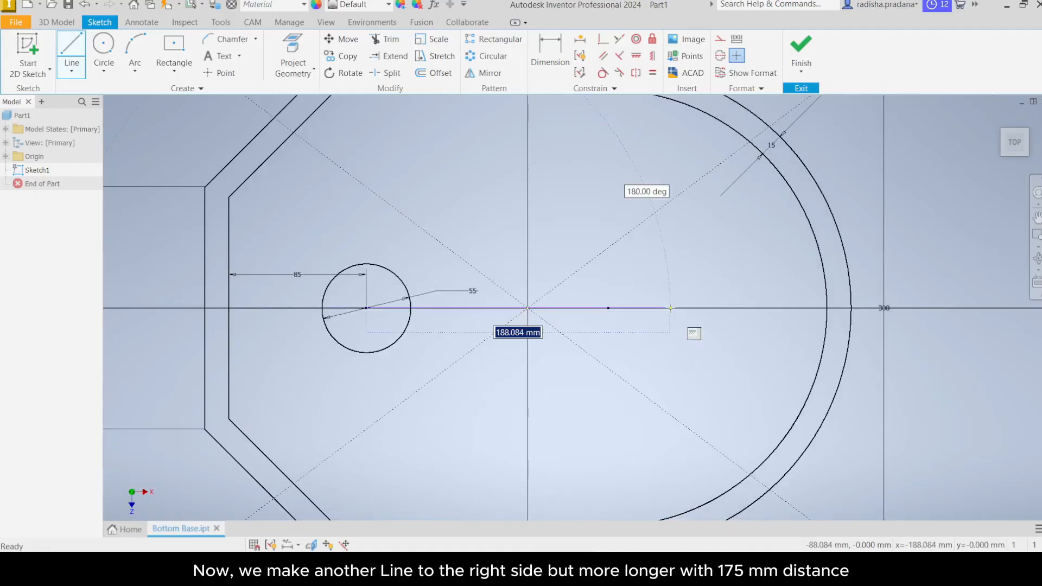
pyautogui.write('1')
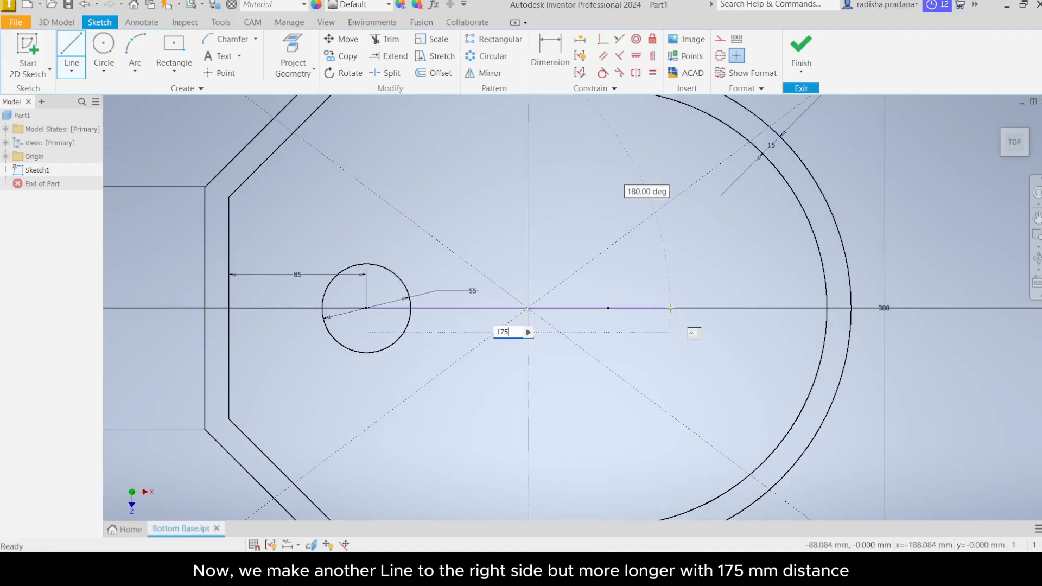
pyautogui.write('75')
pyautogui.press('Return')
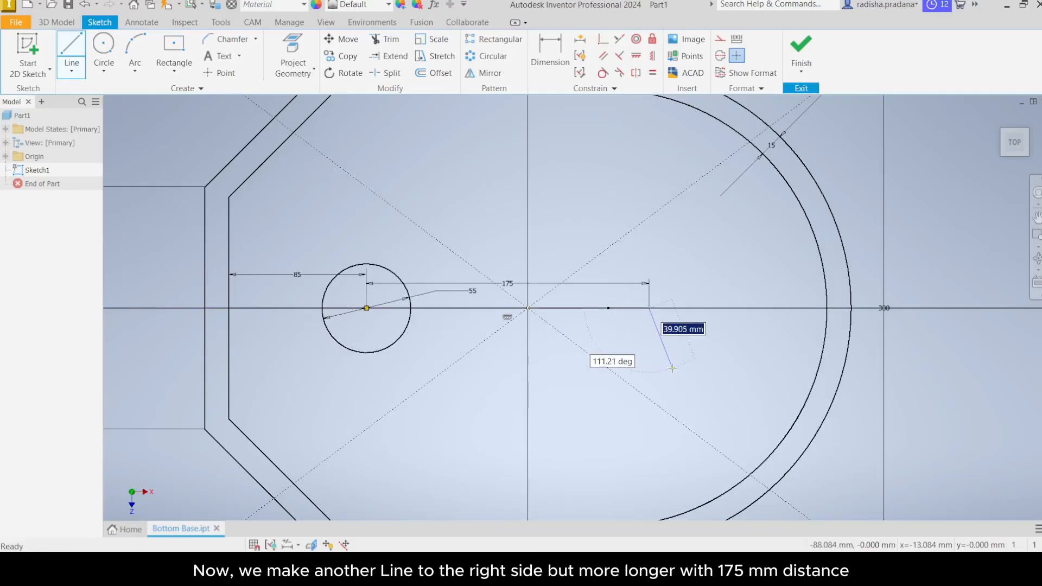
# Step: Draw a 114 mm diameter circle centred on the right end point of the 175 mm line
pyautogui.rightClick(673, 369)
pyautogui.click(709, 369)
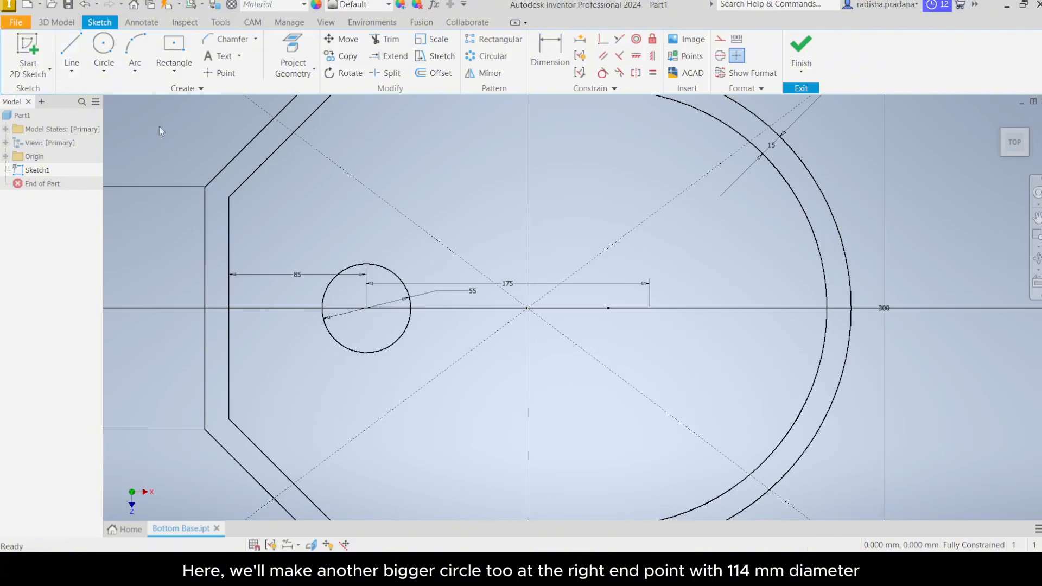
pyautogui.click(104, 71)
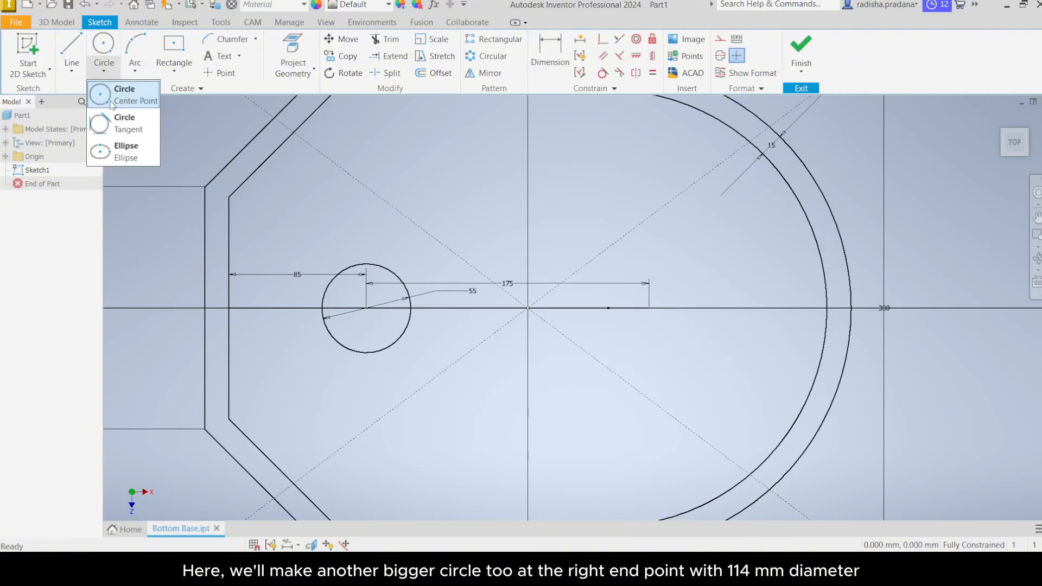
pyautogui.click(111, 103)
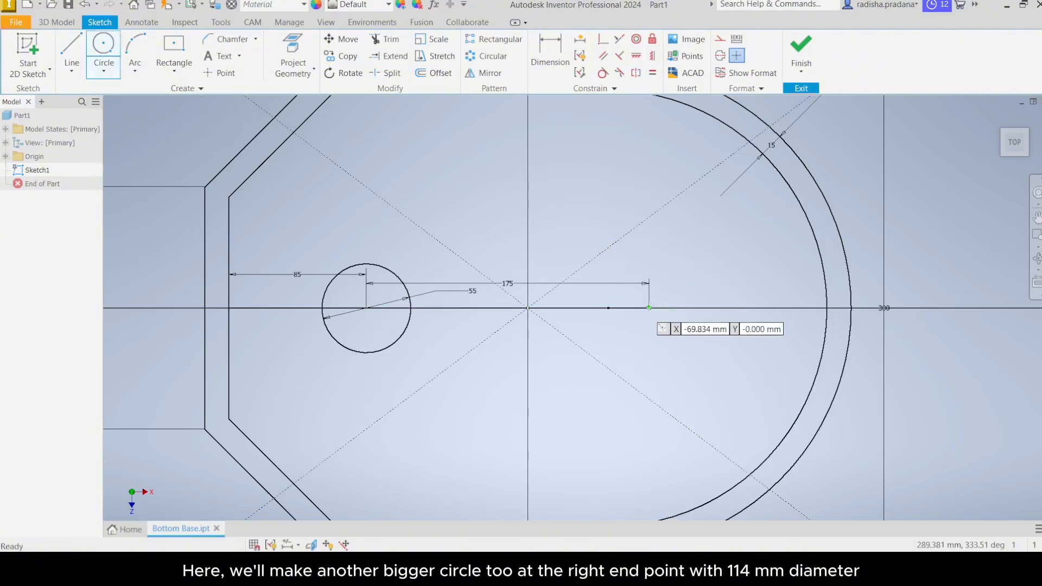
pyautogui.click(648, 308)
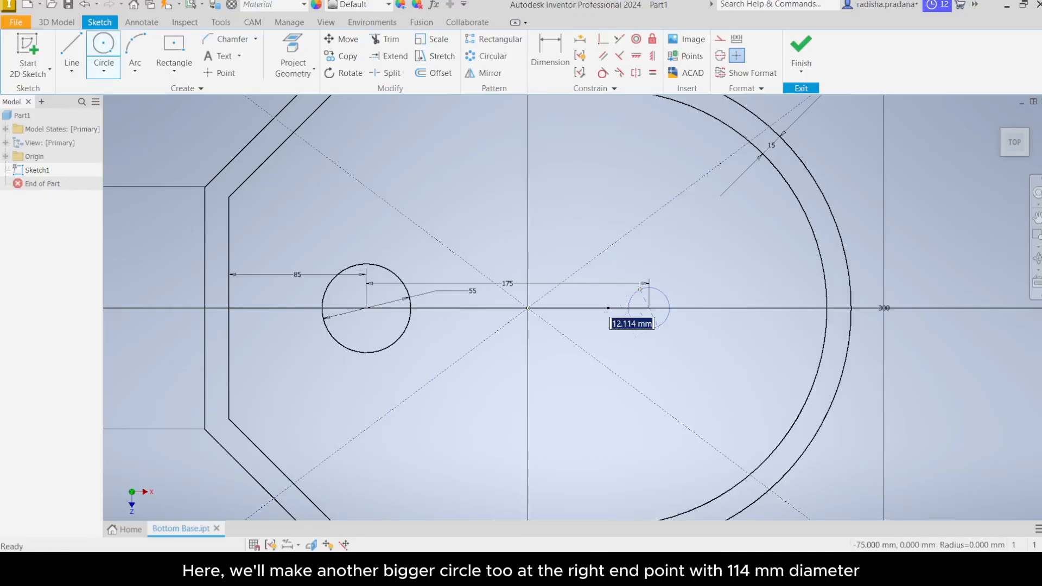
pyautogui.write('114')
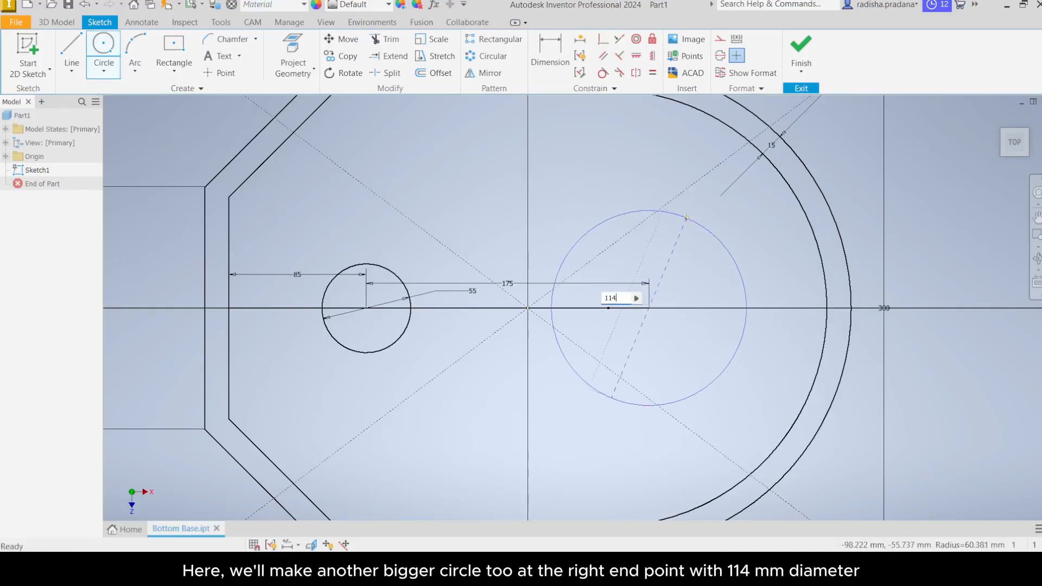
pyautogui.press('Return')
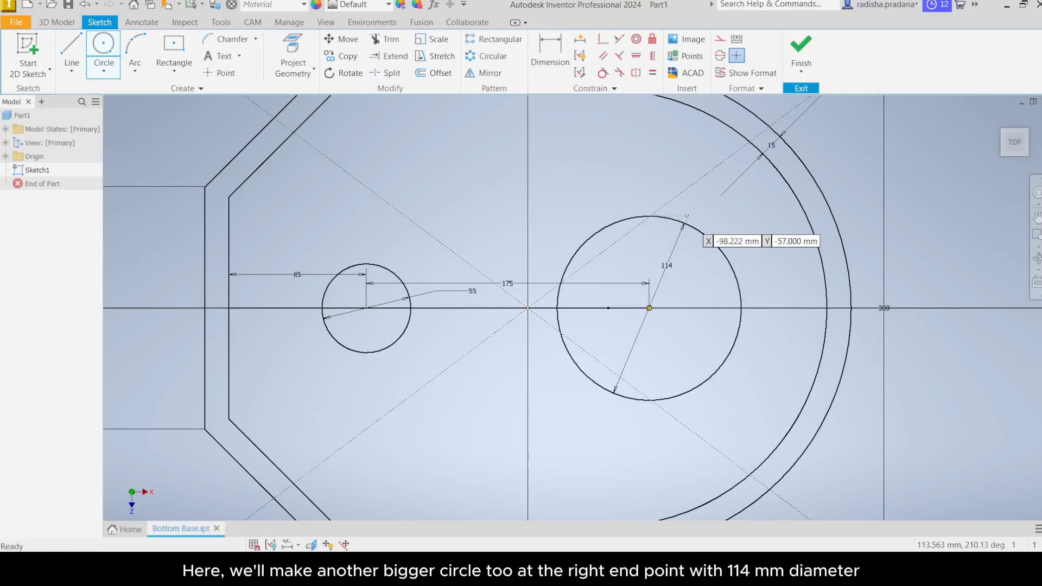
pyautogui.rightClick(519, 237)
pyautogui.click(583, 243)
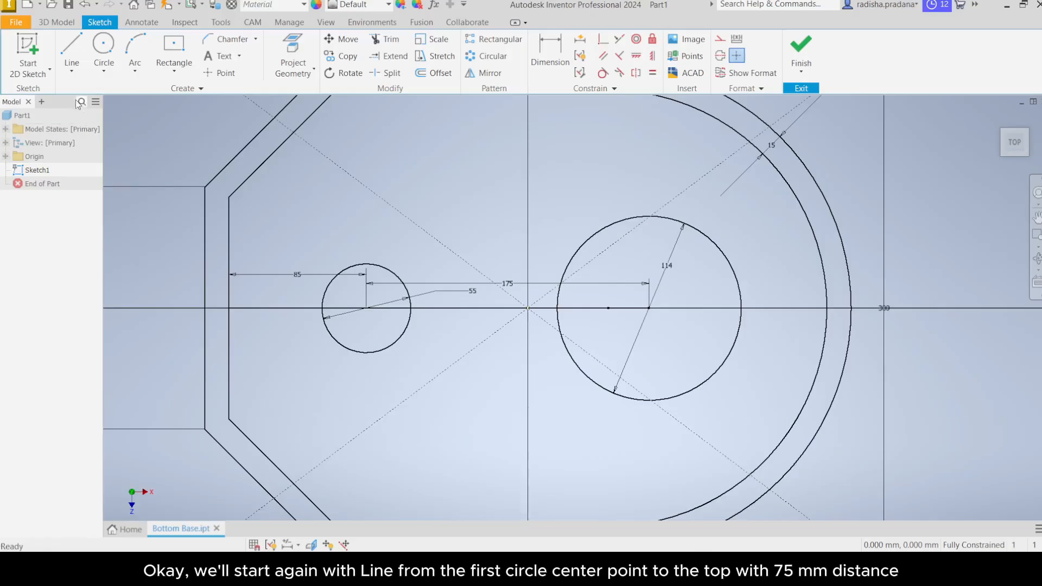
# Step: Draw a vertical line 75 mm long upward from the centre of the 55 mm circle
pyautogui.click(72, 53)
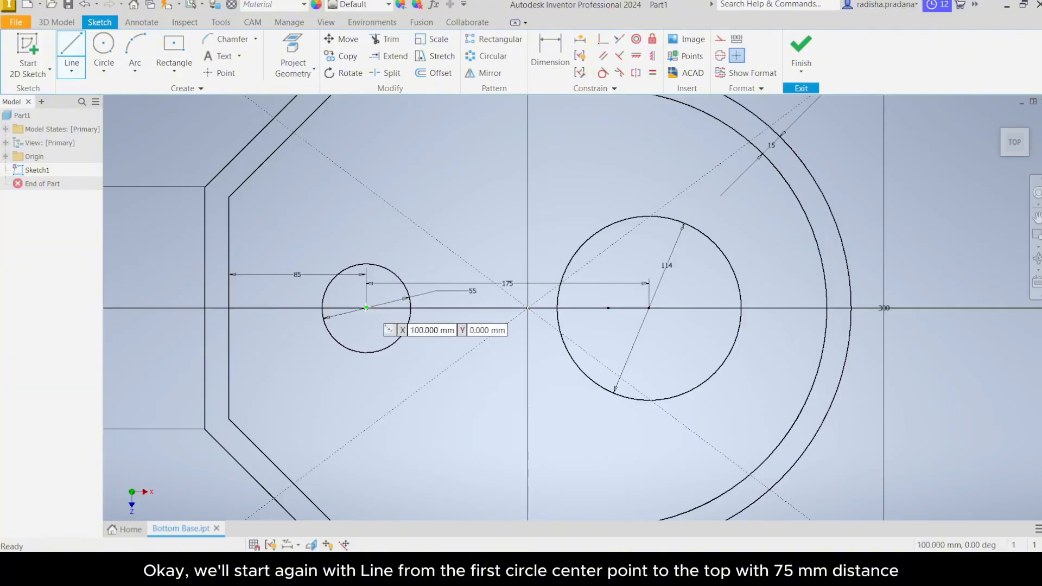
pyautogui.click(366, 308)
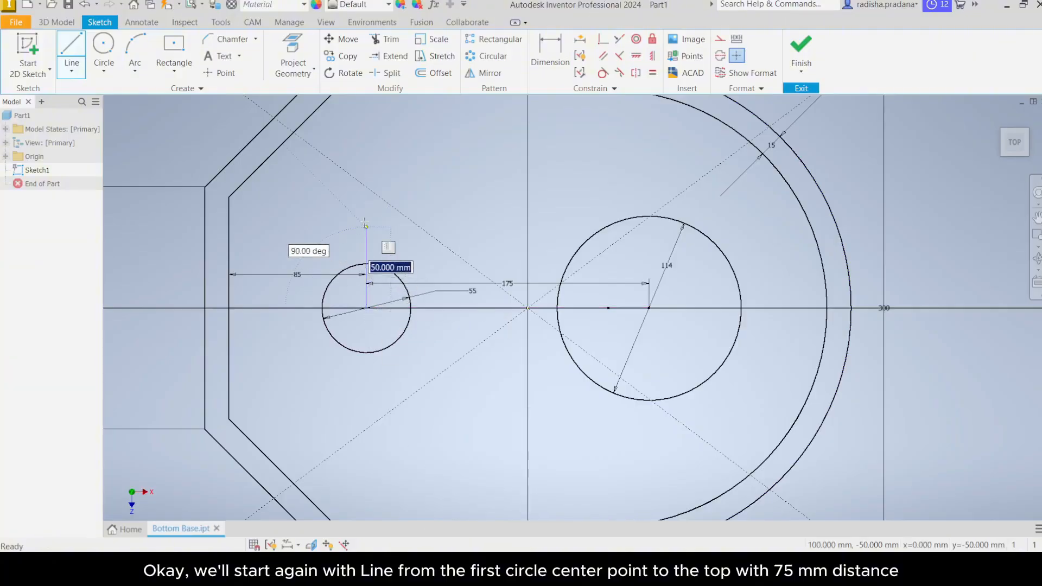
pyautogui.write('75')
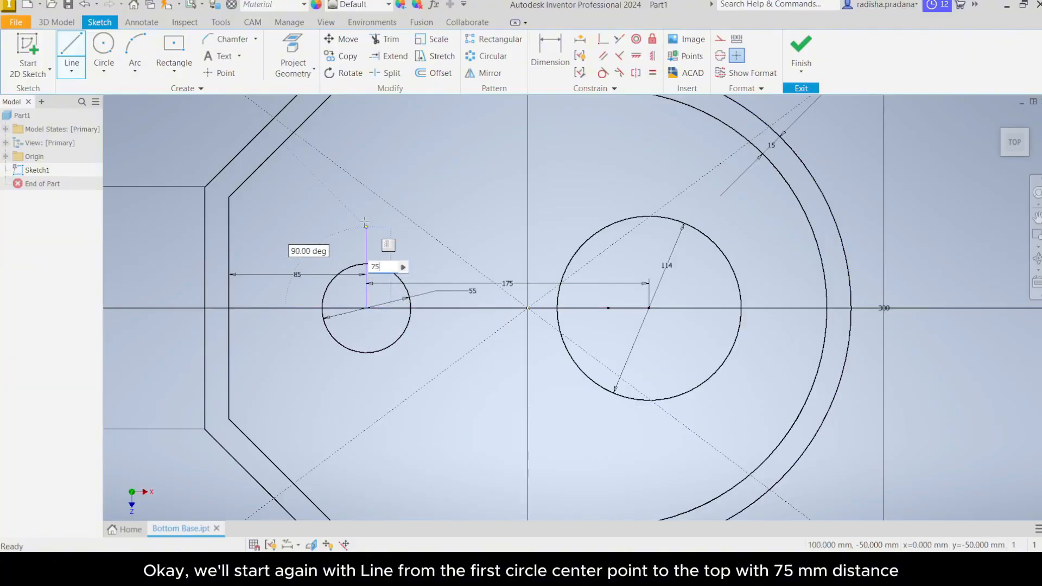
pyautogui.press('Return')
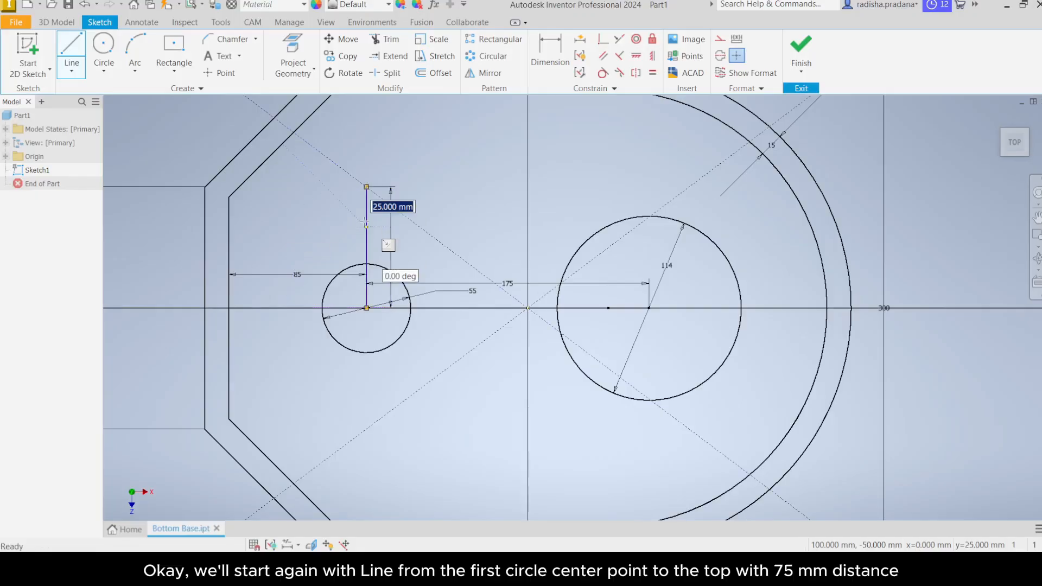
pyautogui.rightClick(455, 209)
pyautogui.click(491, 205)
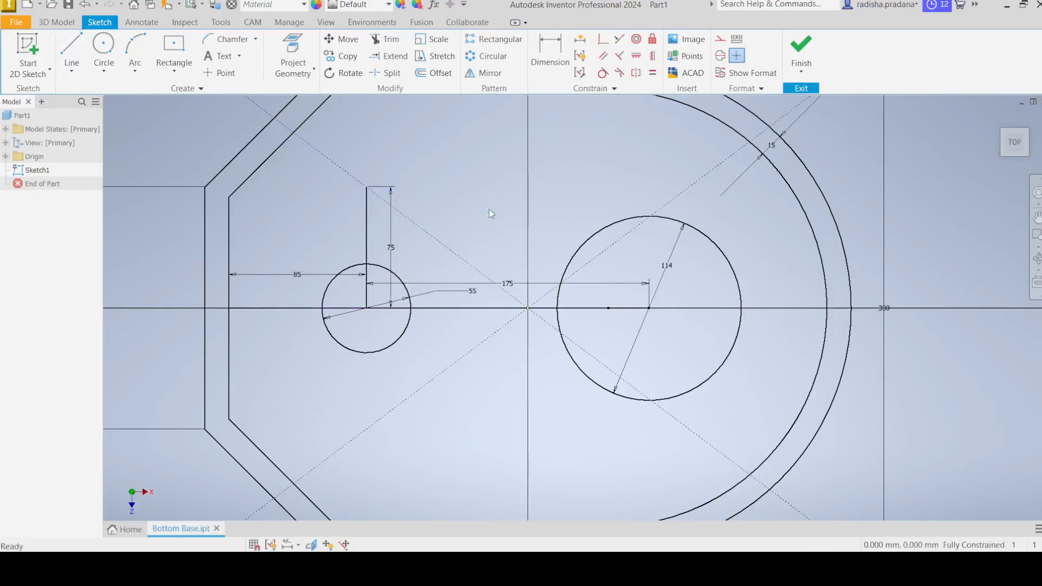
# Step: Draw a 10 mm diameter circle centred on the top end of the 75 mm vertical line
pyautogui.moveTo(486, 207); pyautogui.dragTo(531, 293, button='middle')
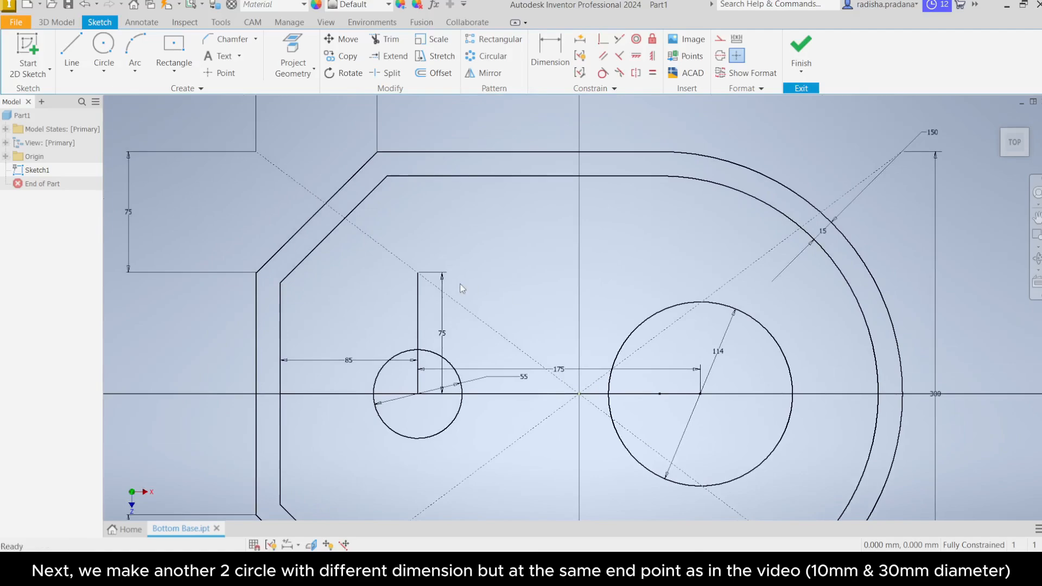
pyautogui.scroll(-3, 462, 288)
pyautogui.scroll(6, 444, 284)
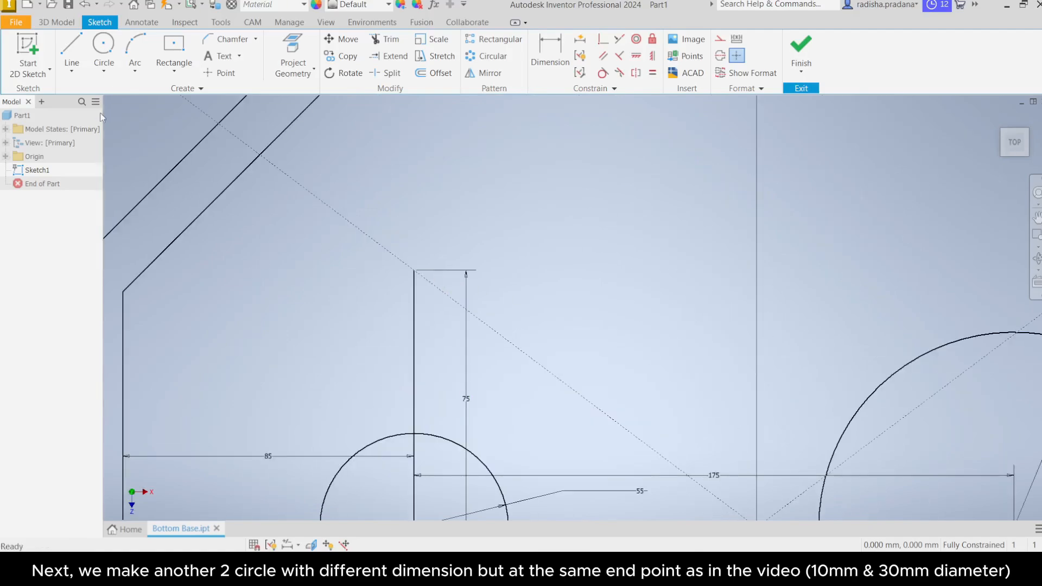
pyautogui.click(104, 71)
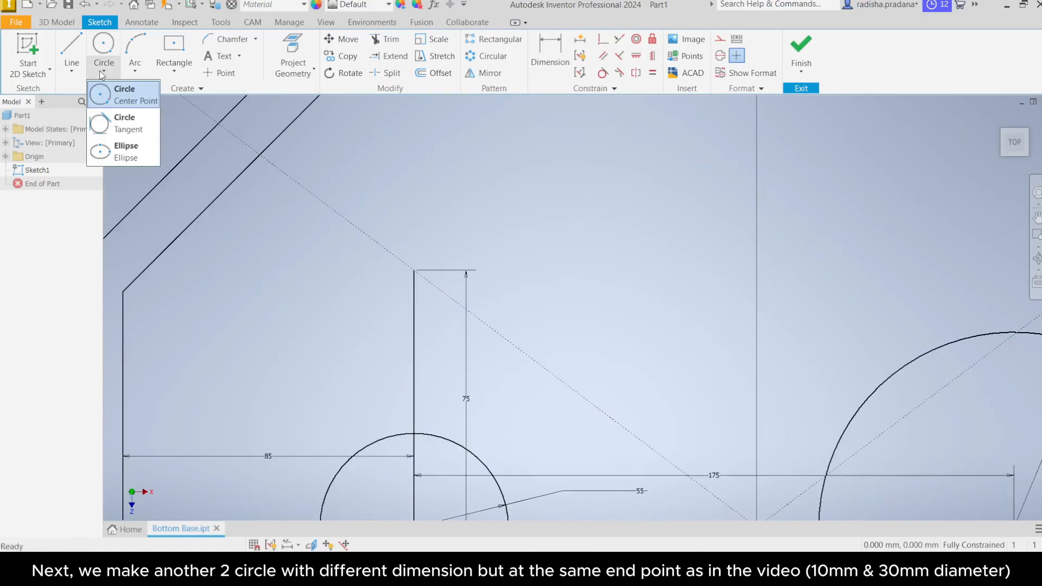
pyautogui.click(105, 101)
pyautogui.click(414, 270)
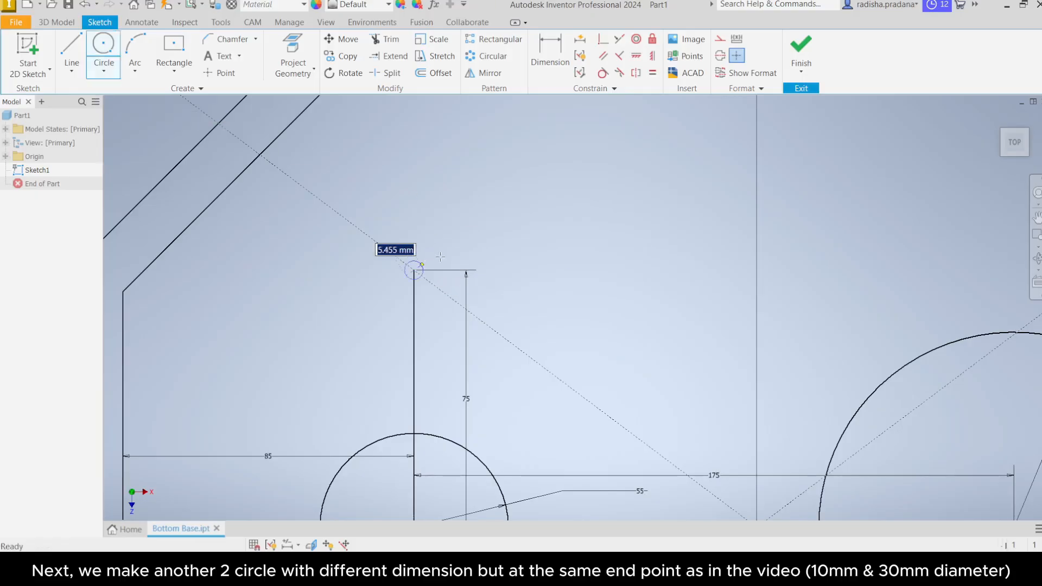
pyautogui.write('10')
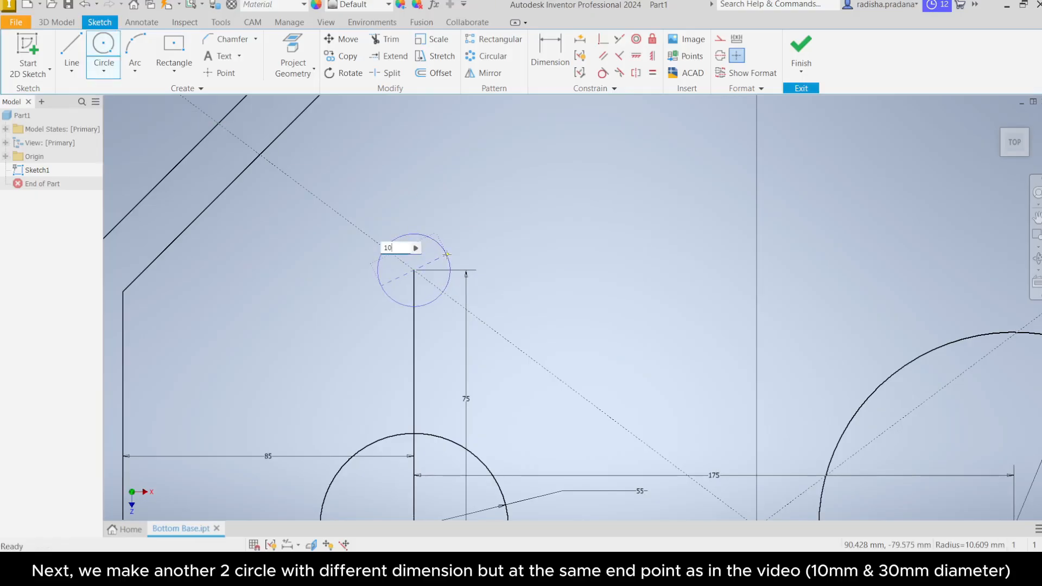
pyautogui.press('Return')
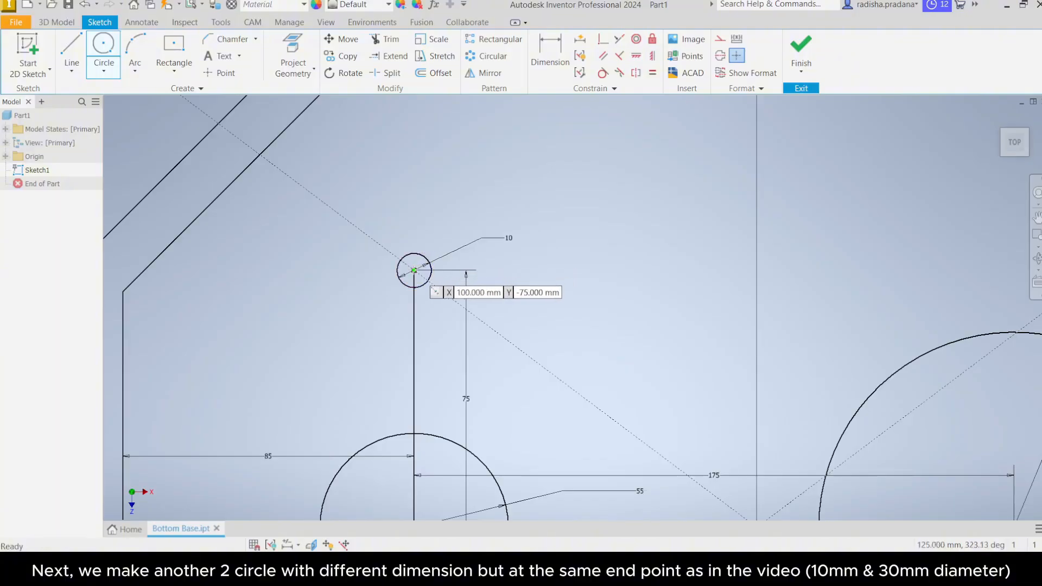
# Step: Draw a concentric 30 mm diameter circle around the 10 mm circle
pyautogui.click(414, 270)
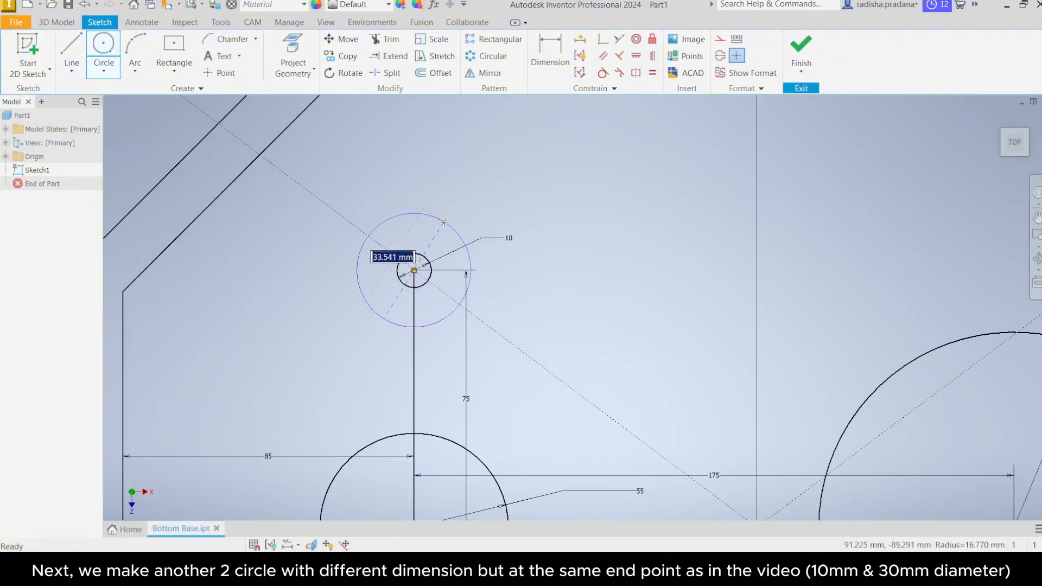
pyautogui.write('30')
pyautogui.press('Return')
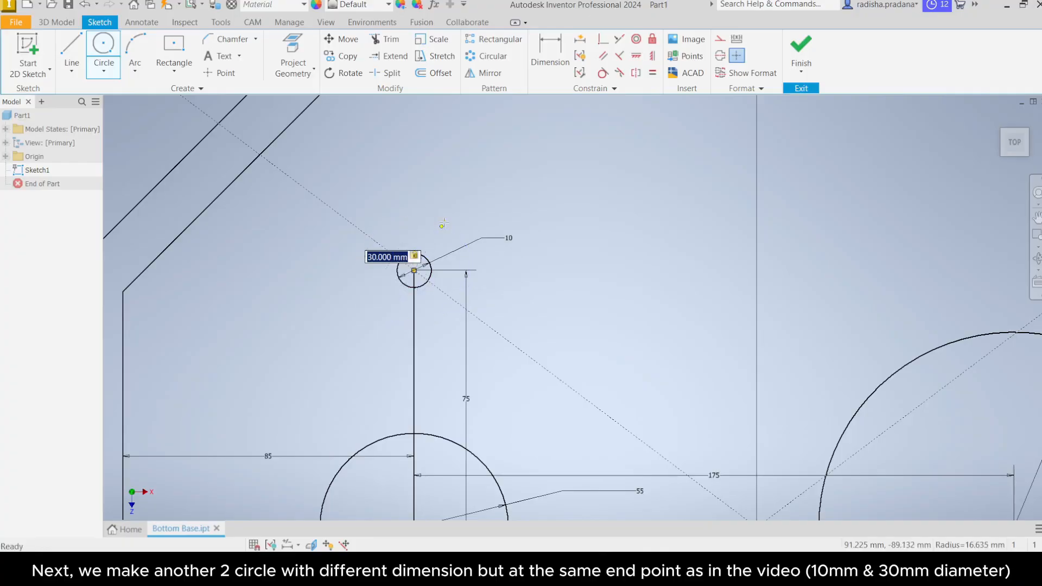
pyautogui.rightClick(595, 243)
pyautogui.click(628, 255)
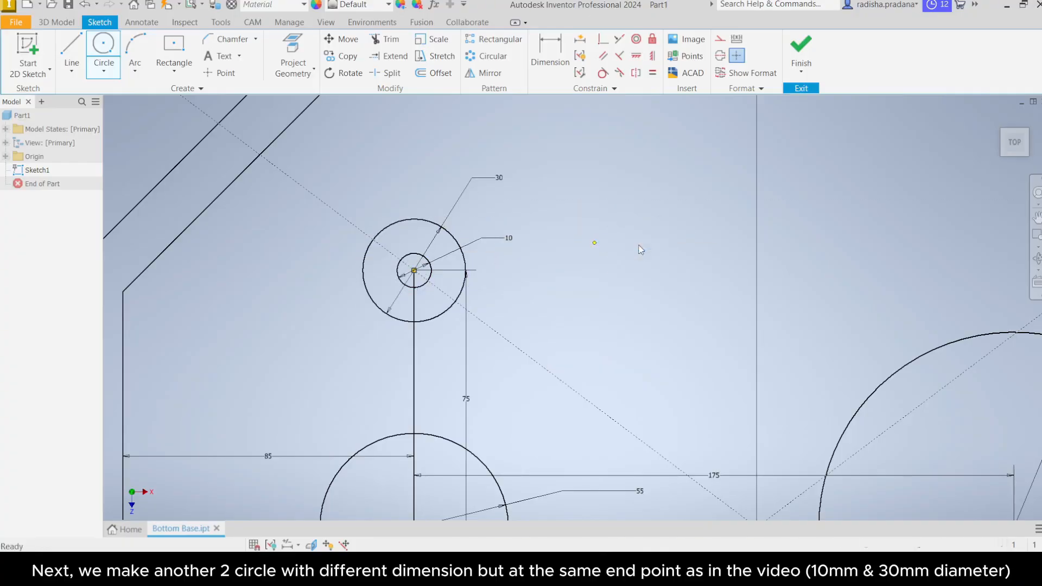
# Step: Start a Rectangular Pattern of the 10 mm and 30 mm circles with Direction 1 along the horizontal axis, 2 copies spaced 200 mm
pyautogui.scroll(3, 640, 249)
pyautogui.scroll(-7, 640, 249)
pyautogui.moveTo(607, 284); pyautogui.dragTo(494, 292, button='middle')
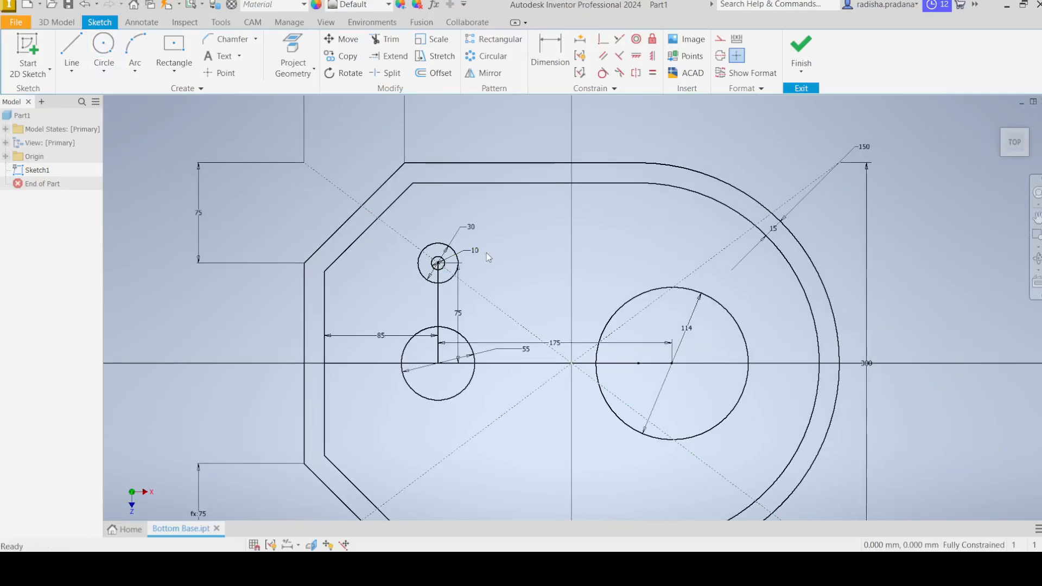
pyautogui.scroll(3, 456, 251)
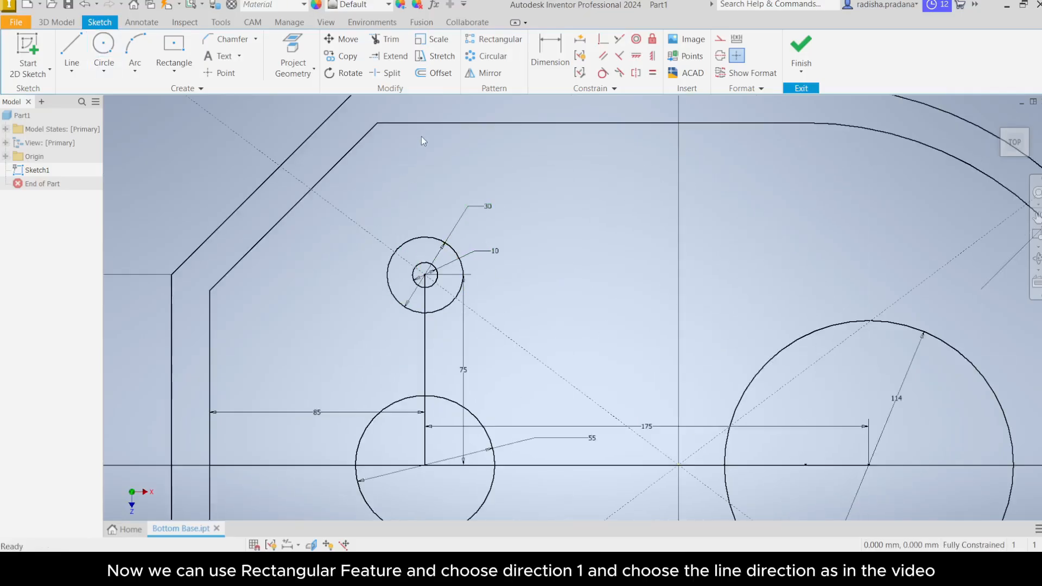
pyautogui.click(489, 43)
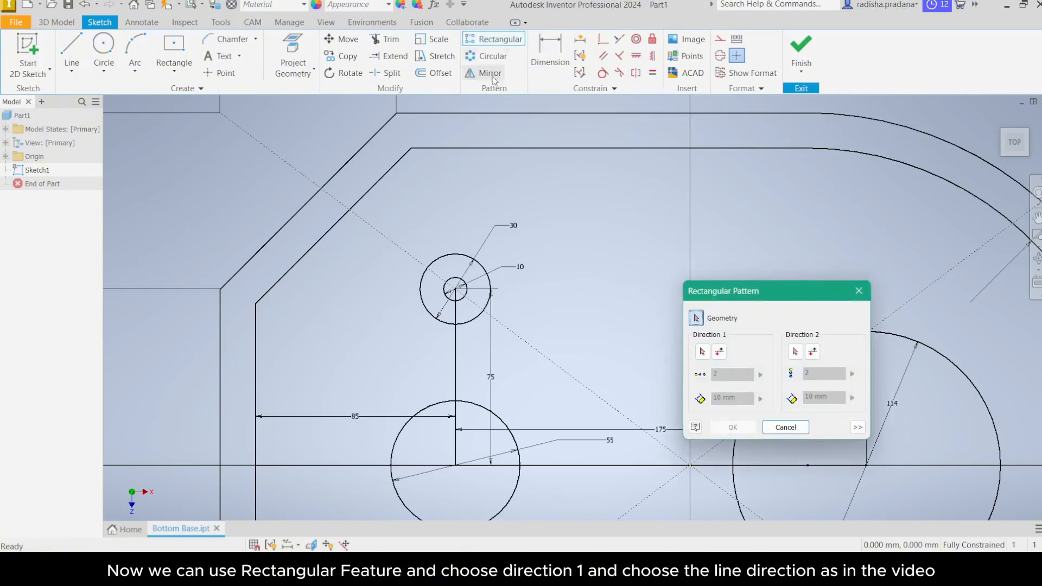
pyautogui.click(454, 254)
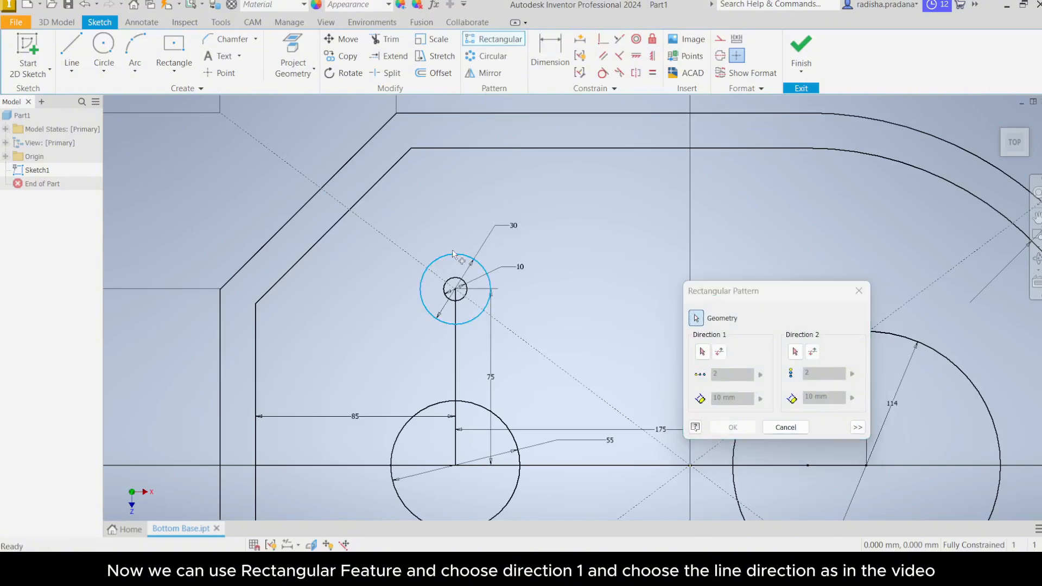
pyautogui.click(455, 280)
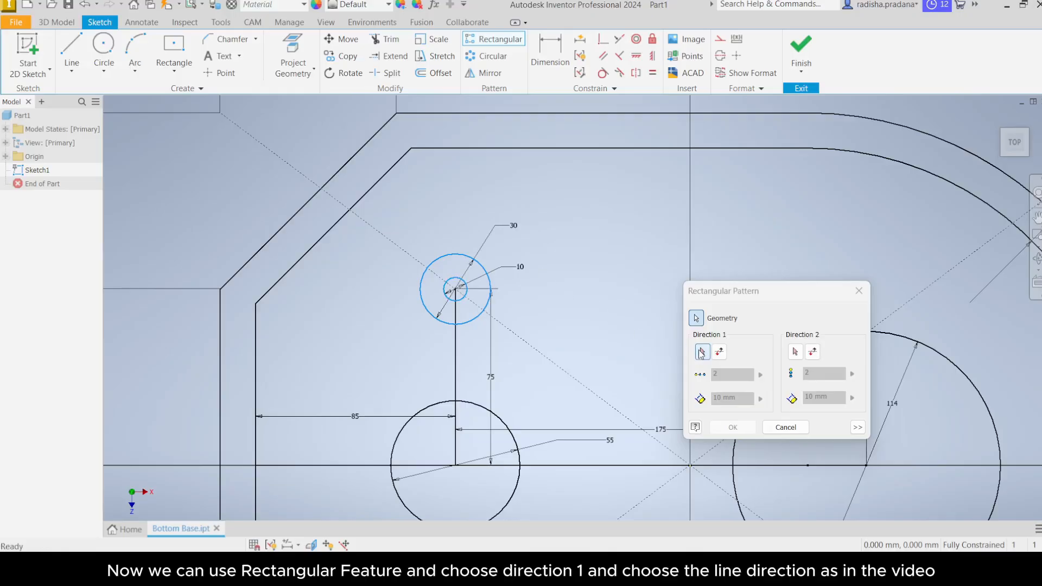
pyautogui.click(702, 353)
pyautogui.moveTo(647, 361); pyautogui.dragTo(496, 264, button='middle')
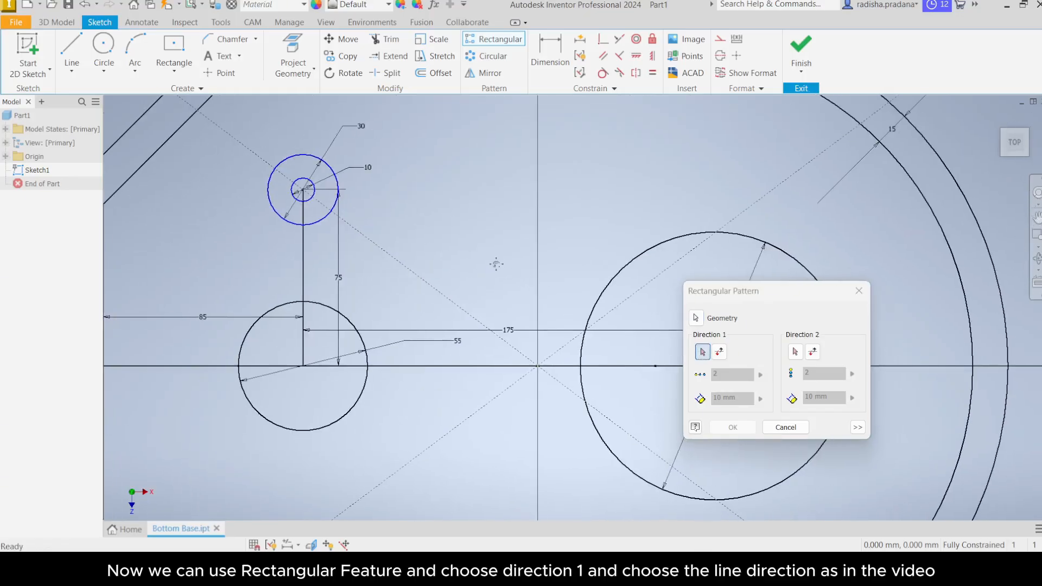
pyautogui.click(516, 367)
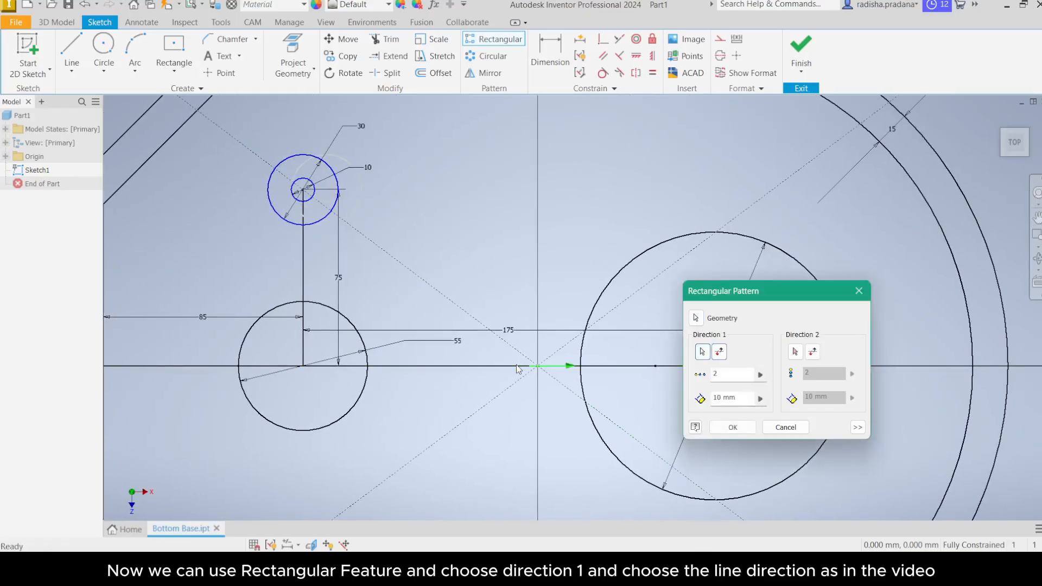
pyautogui.doubleClick(717, 397)
pyautogui.write('2')
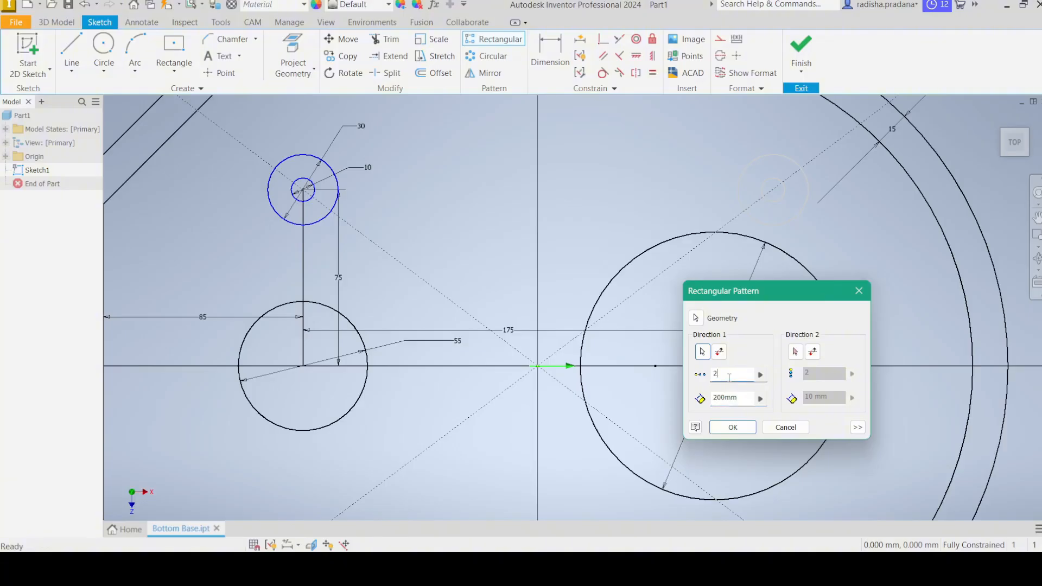
# Step: Set the pattern's Direction 2 along the vertical outline edge with 2 copies spaced 150 mm and complete the Rectangular Pattern
pyautogui.scroll(-3, 619, 345)
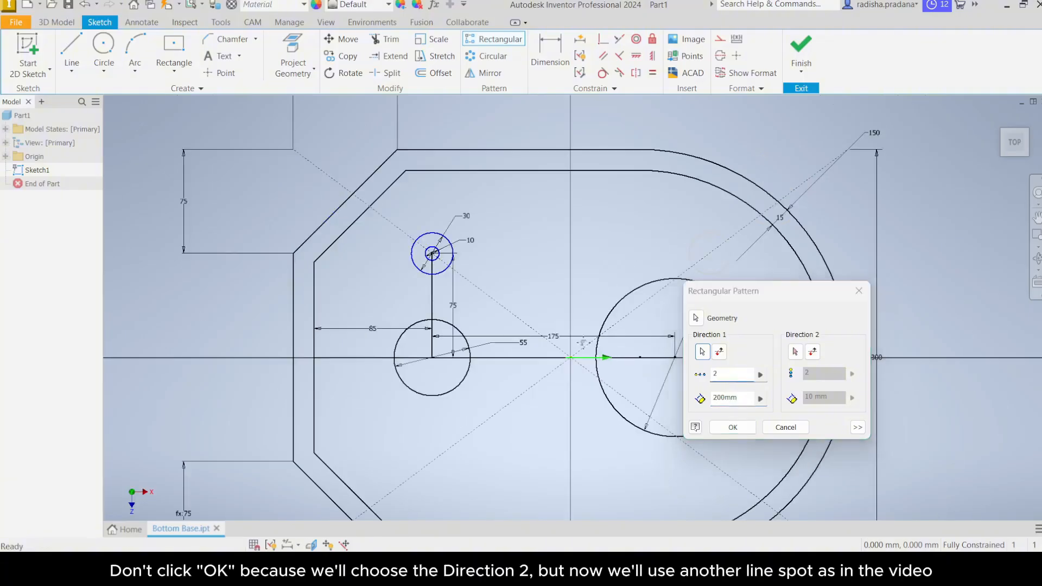
pyautogui.moveTo(618, 345); pyautogui.dragTo(538, 343, button='middle')
pyautogui.scroll(4, 640, 263)
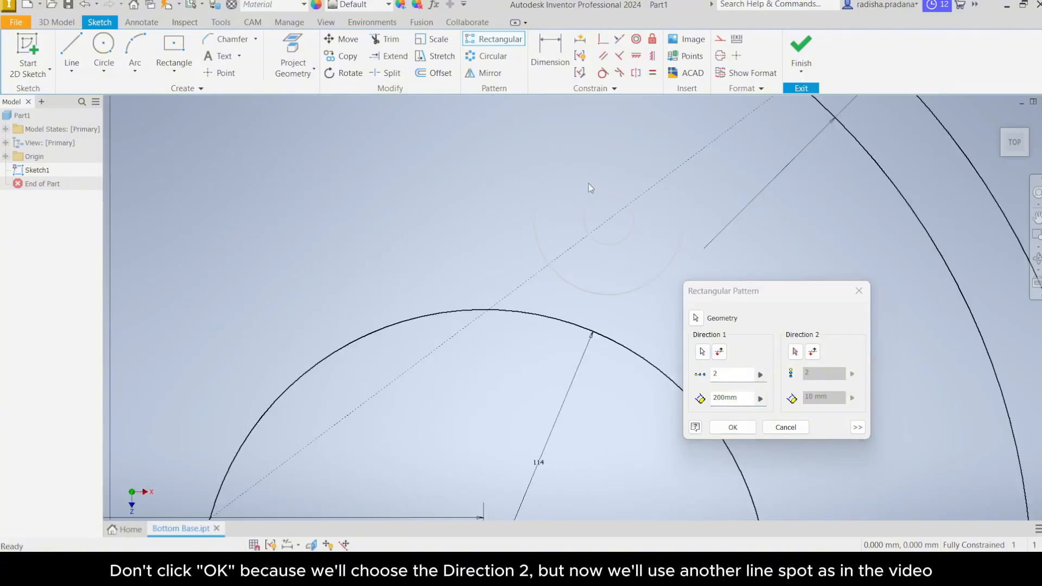
pyautogui.scroll(-4, 511, 306)
pyautogui.scroll(5, 488, 318)
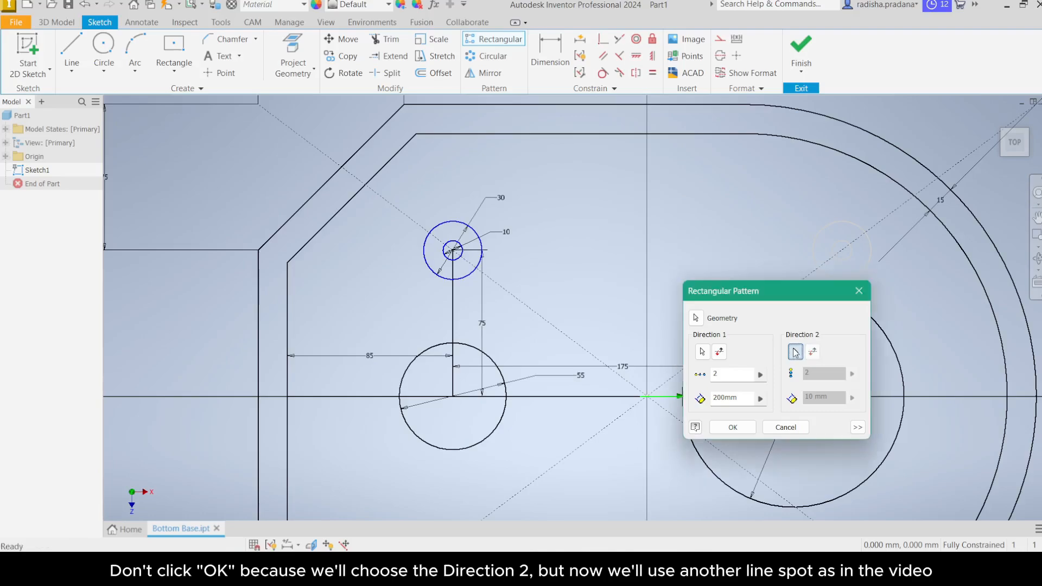
pyautogui.moveTo(602, 406); pyautogui.dragTo(632, 316, button='middle')
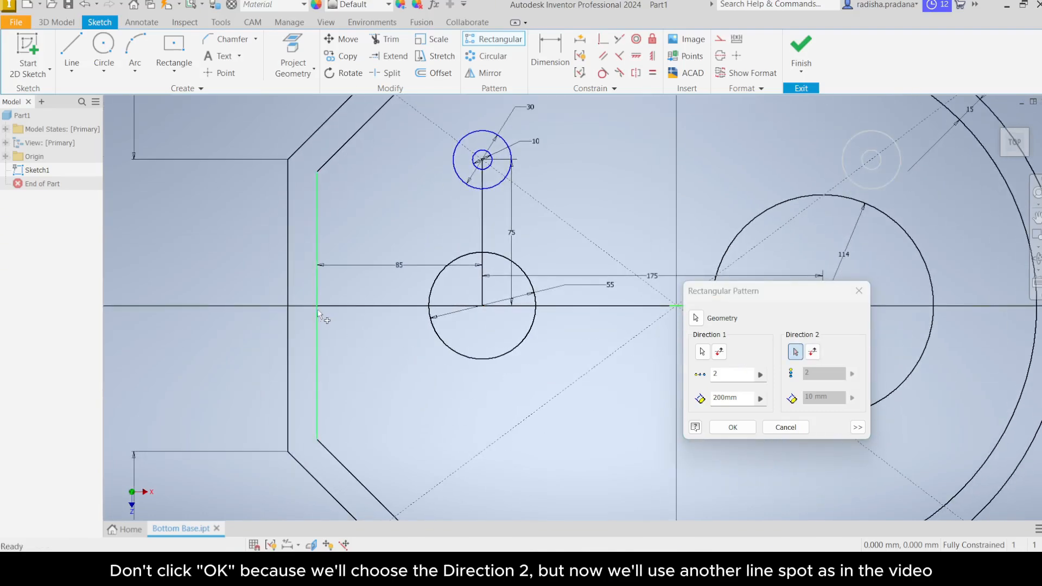
pyautogui.click(317, 327)
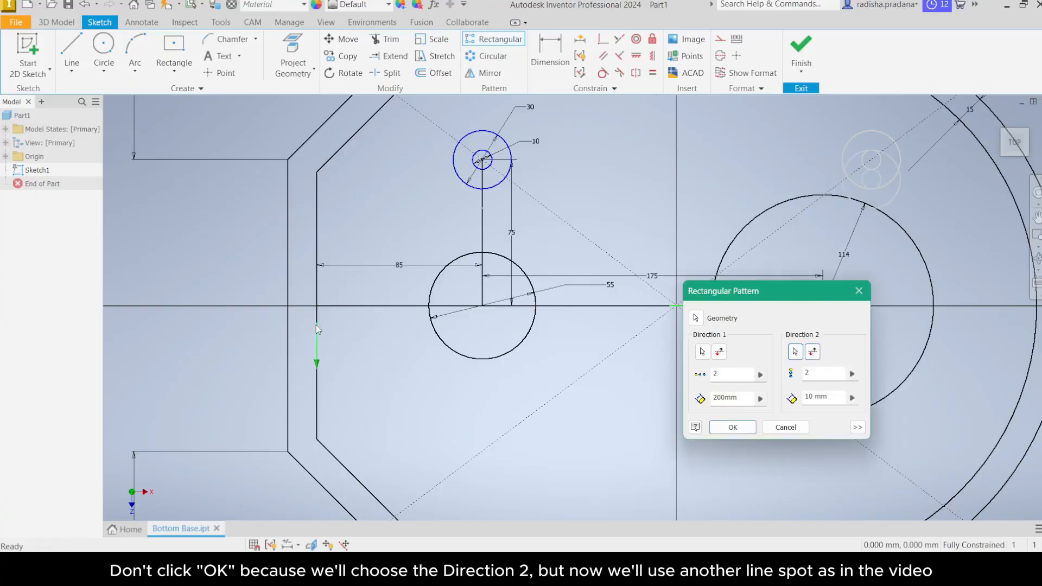
pyautogui.doubleClick(810, 396)
pyautogui.write('150')
pyautogui.scroll(-1, 574, 353)
pyautogui.moveTo(574, 353); pyautogui.dragTo(605, 268, button='middle')
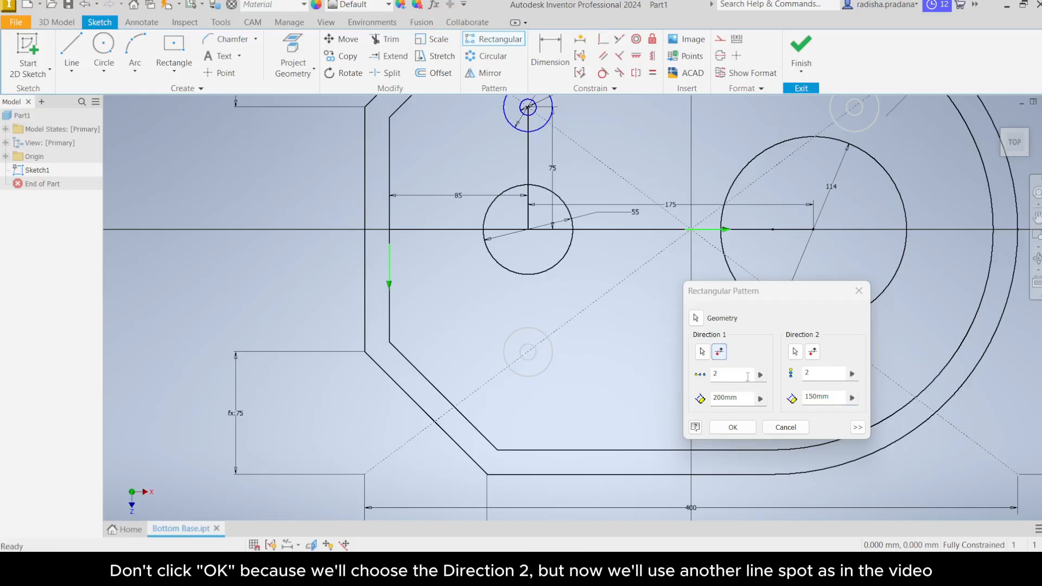
pyautogui.click(733, 428)
pyautogui.click(733, 427)
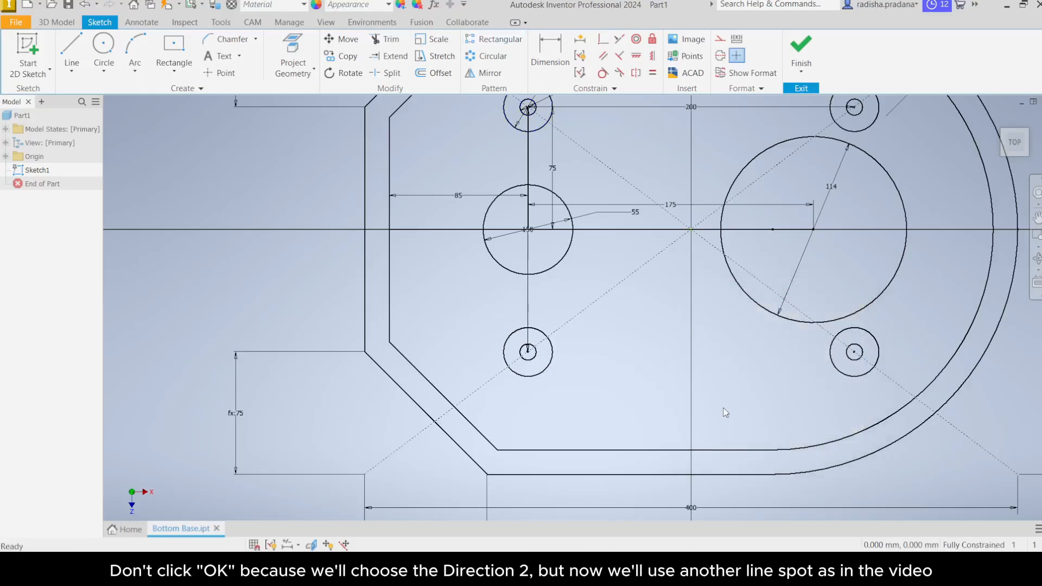
# Step: Finish the Bottom Base sketch
pyautogui.moveTo(726, 413)
pyautogui.mouseDown(button='middle')
pyautogui.moveTo(602, 435)
pyautogui.moveTo(575, 477)
pyautogui.mouseUp(button='middle')
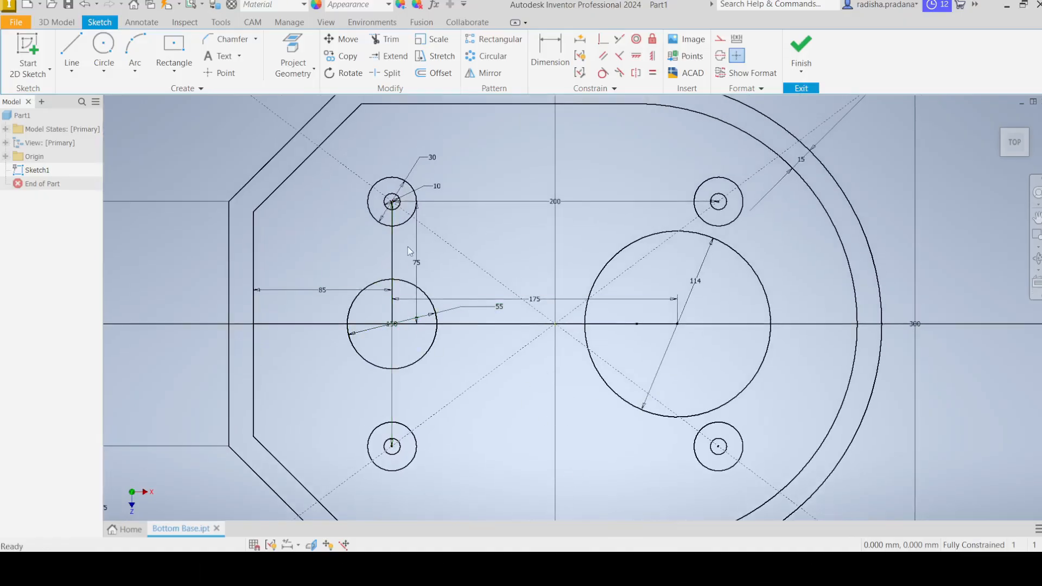
pyautogui.click(417, 266)
pyautogui.scroll(-4, 492, 277)
pyautogui.click(788, 388)
pyautogui.scroll(1, 789, 388)
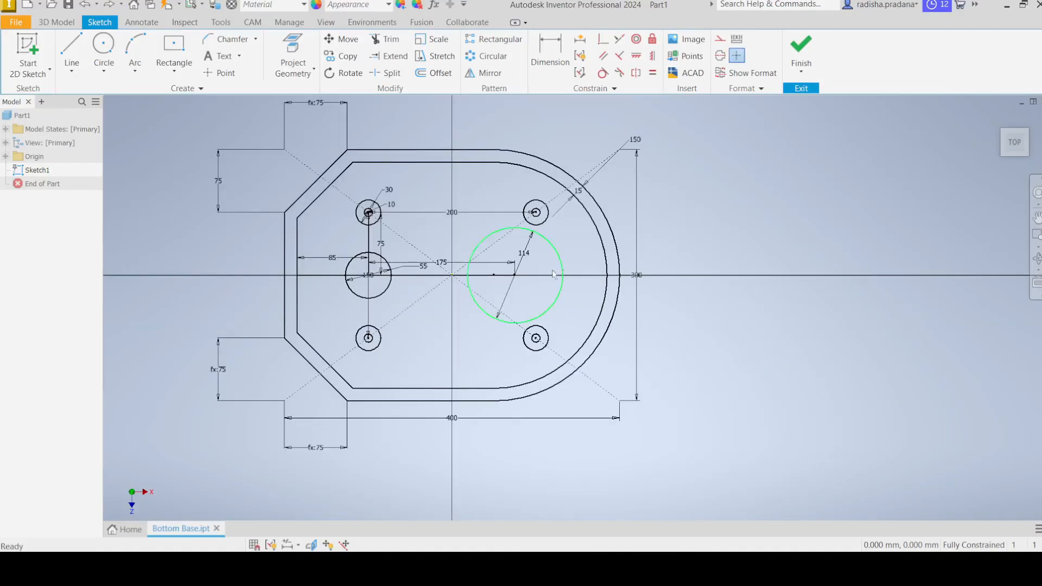
pyautogui.click(796, 73)
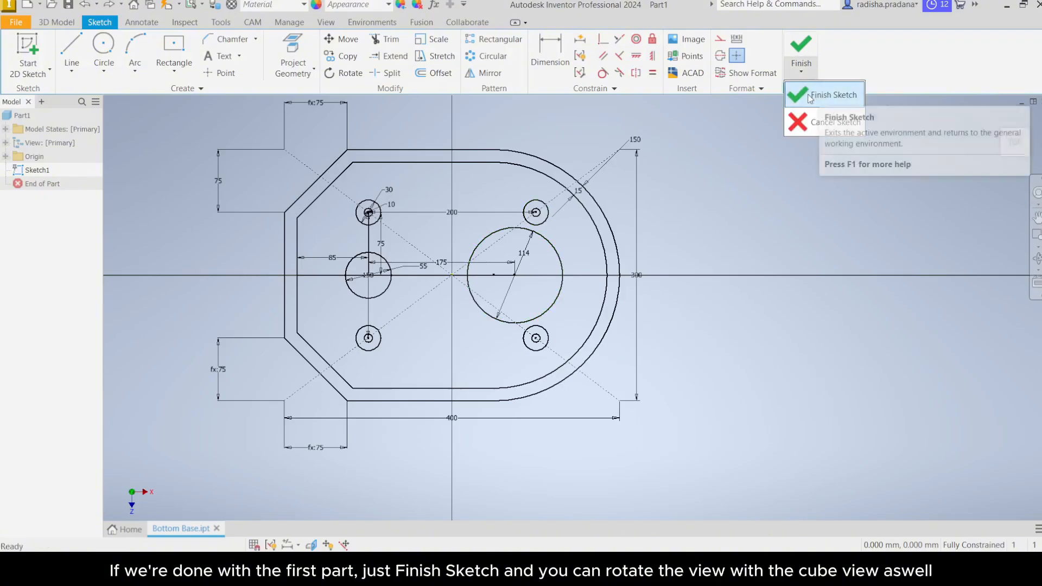
pyautogui.click(815, 93)
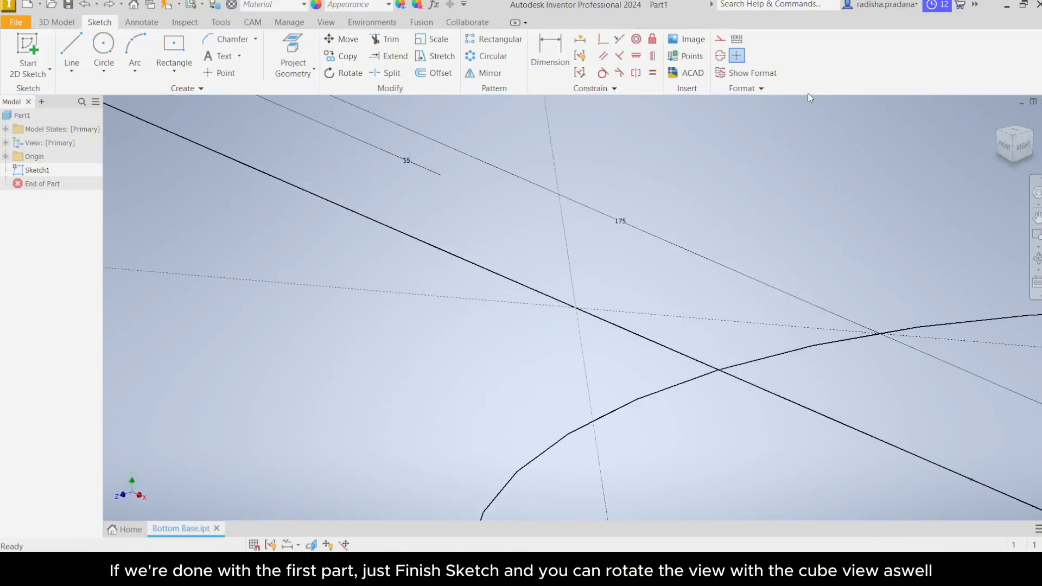
# Step: Orbit around the finished sketch to examine it and return to the top view
pyautogui.moveTo(564, 249); pyautogui.dragTo(616, 259, button='middle')
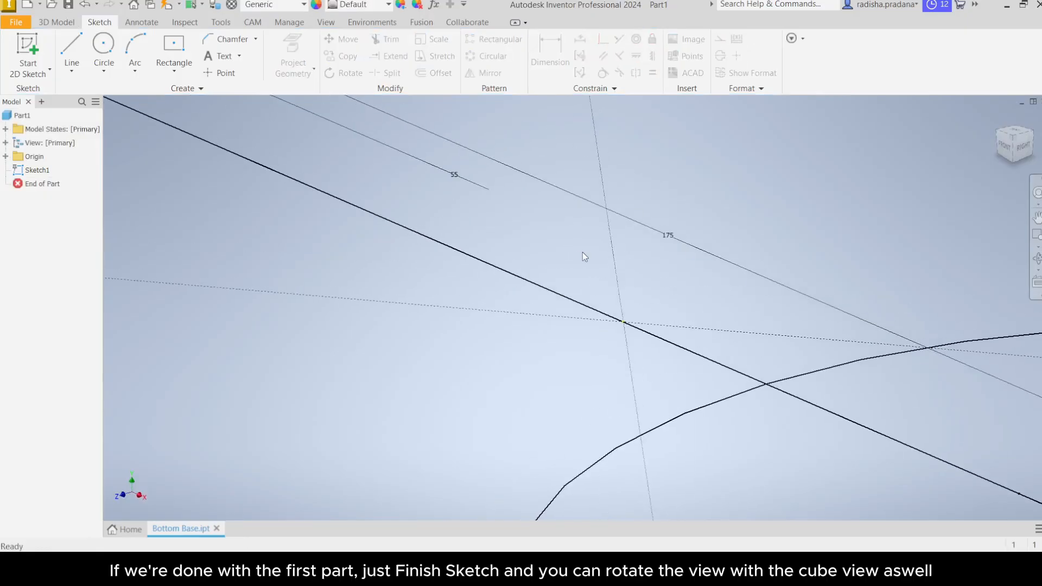
pyautogui.scroll(-5, 582, 252)
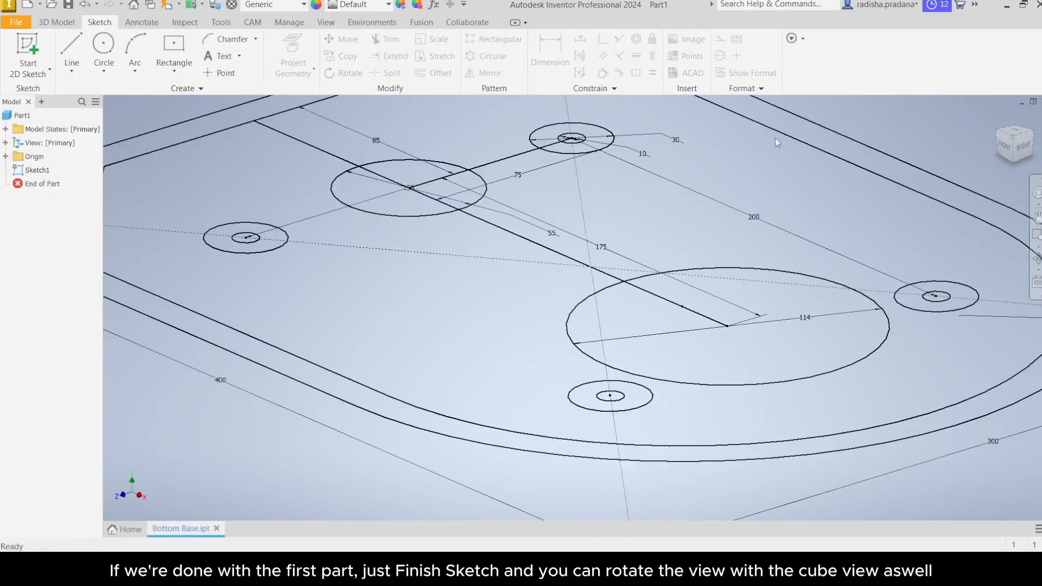
pyautogui.click(1011, 133)
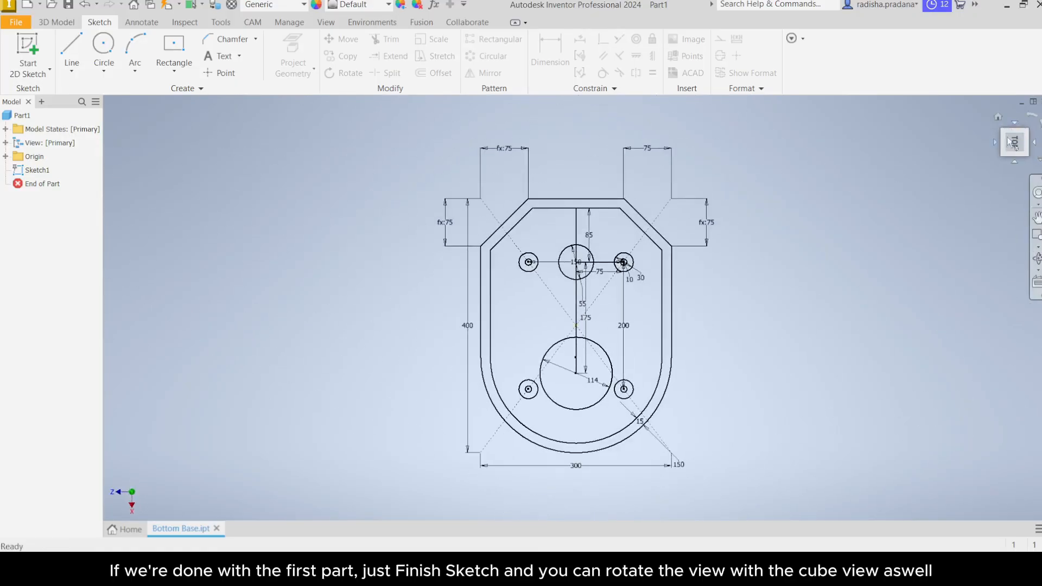
pyautogui.click(1037, 118)
pyautogui.moveTo(888, 249)
pyautogui.mouseDown(button='middle')
pyautogui.moveTo(835, 274)
pyautogui.moveTo(917, 244)
pyautogui.mouseUp(button='middle')
pyautogui.scroll(2, 835, 273)
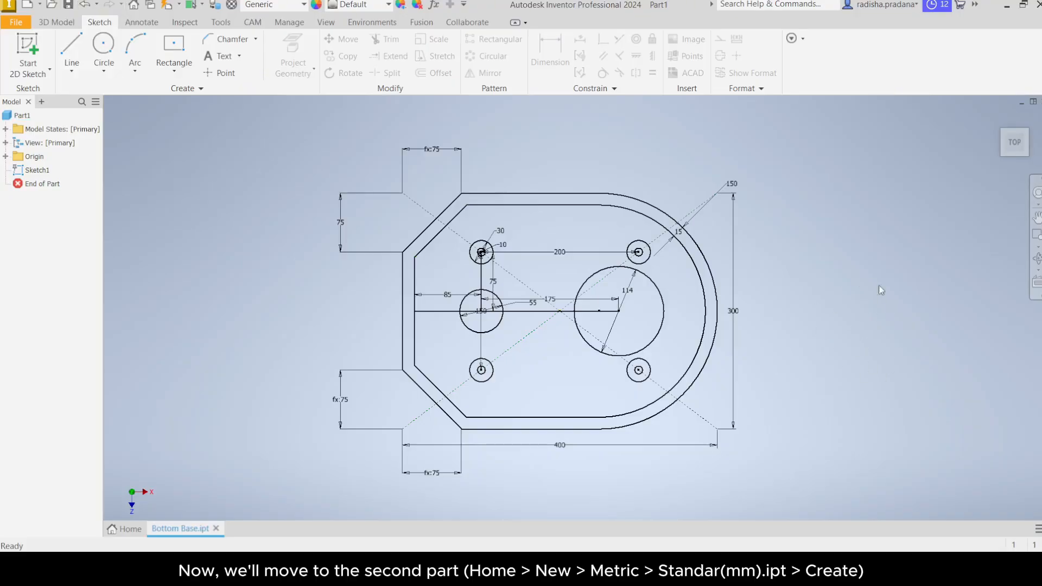
# Step: Create a new part from the Metric Standard (mm).ipt template
pyautogui.click(125, 529)
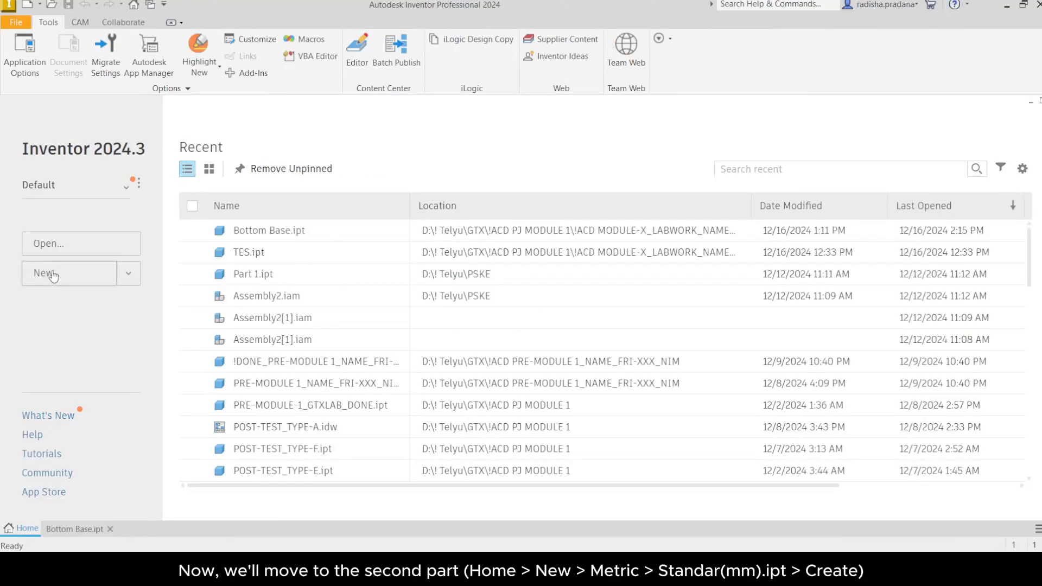
pyautogui.click(53, 275)
pyautogui.click(374, 209)
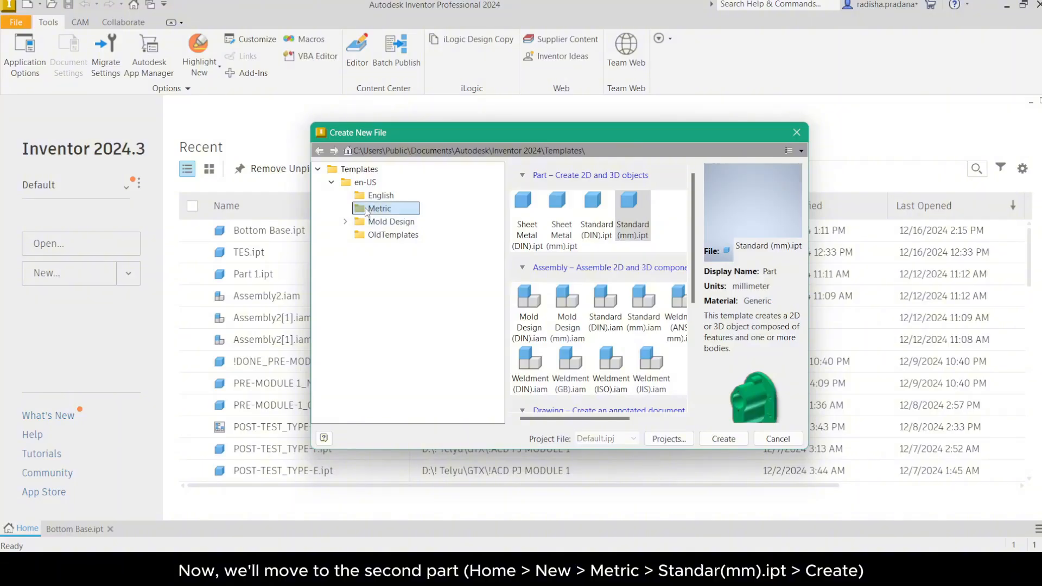
pyautogui.click(632, 201)
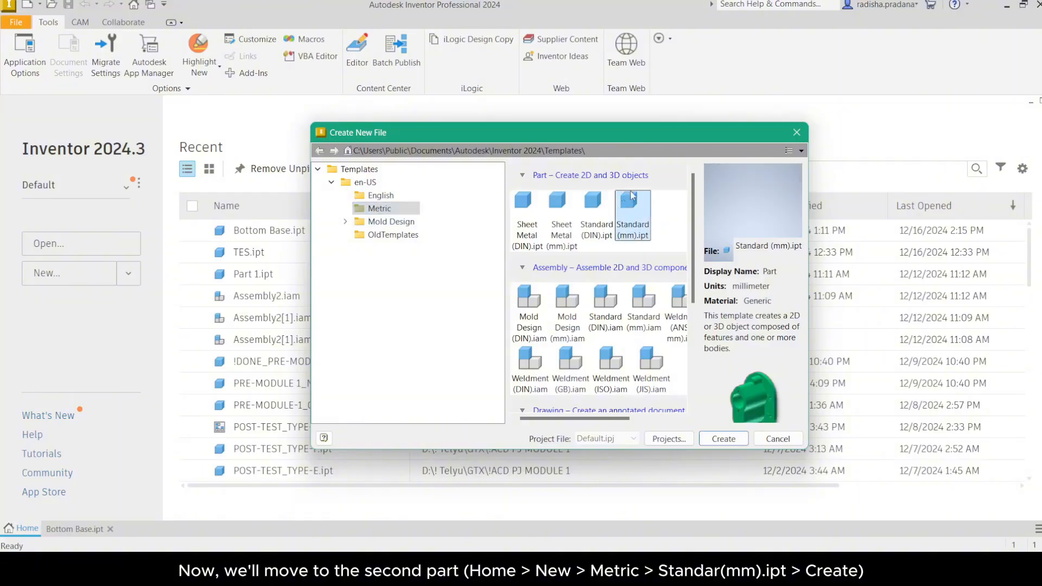
pyautogui.click(724, 438)
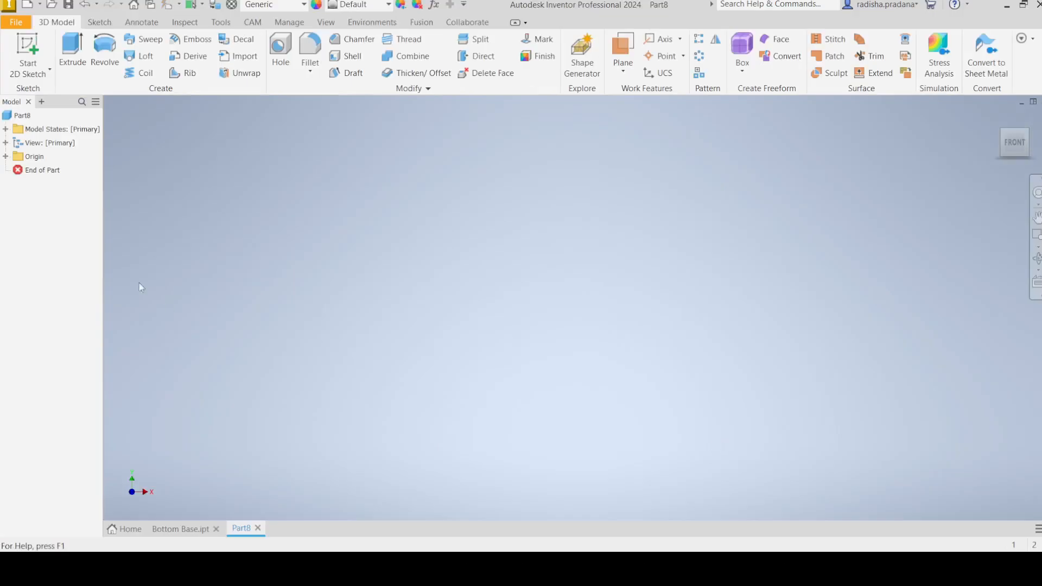
# Step: Save the new part as Shaft Holder.ipt
pyautogui.click(16, 22)
pyautogui.click(52, 148)
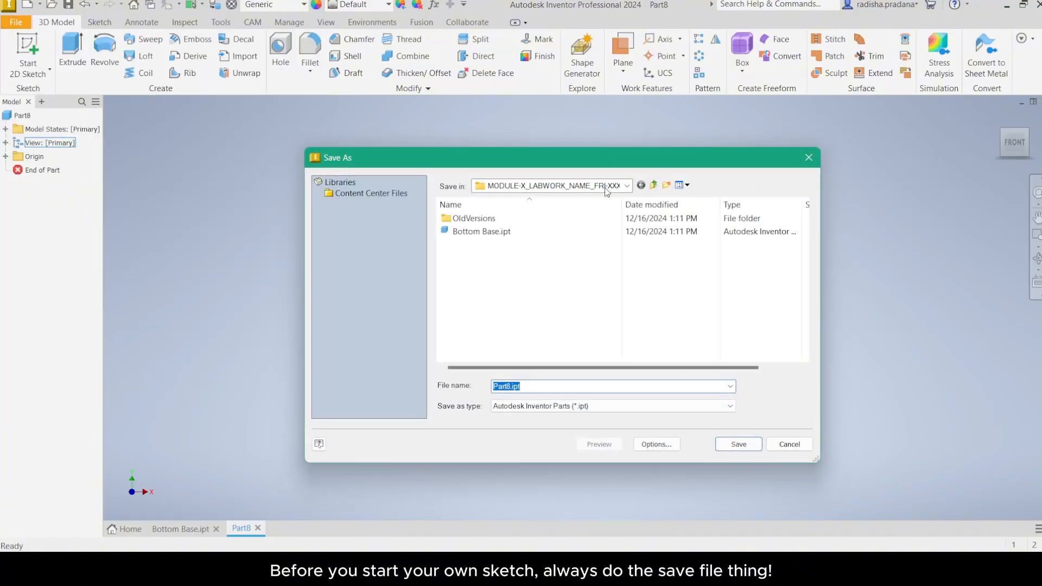
pyautogui.write('Shaft Holder')
pyautogui.tripleClick(522, 387)
pyautogui.click(740, 444)
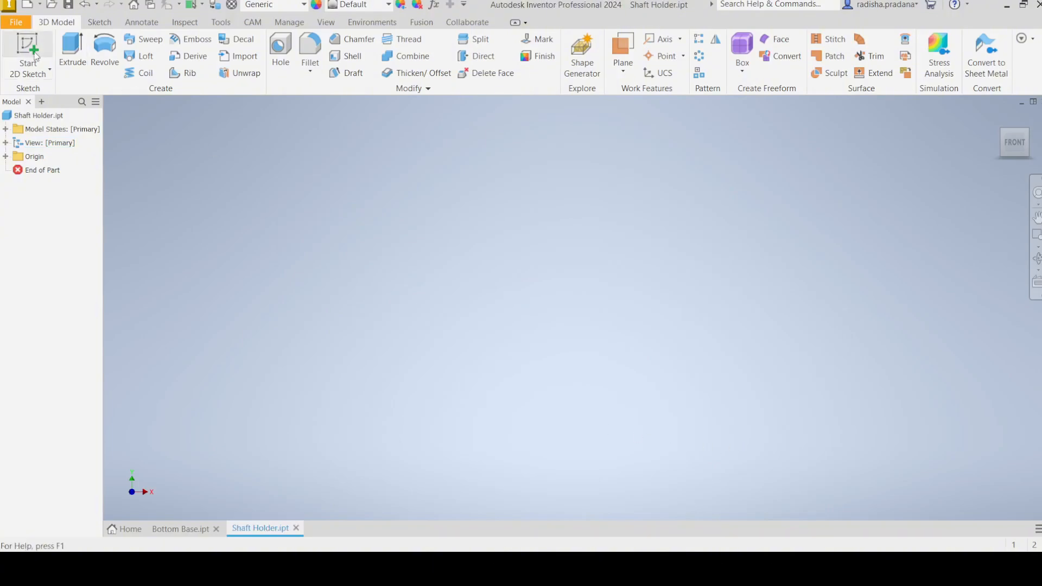
# Step: Start a 2D sketch on the XZ plane and orient the view to the top
pyautogui.click(33, 72)
pyautogui.click(29, 102)
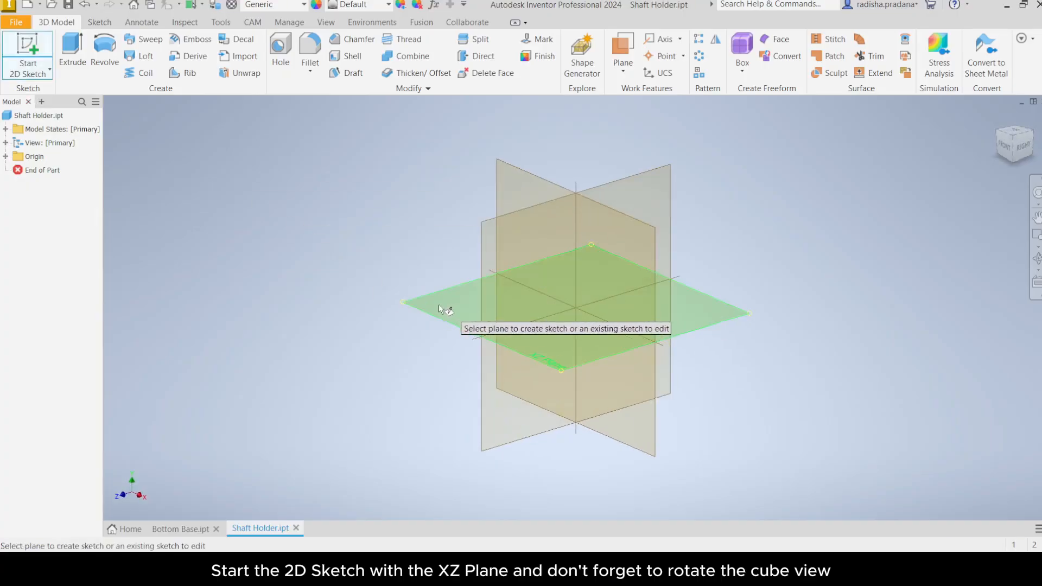
pyautogui.click(542, 359)
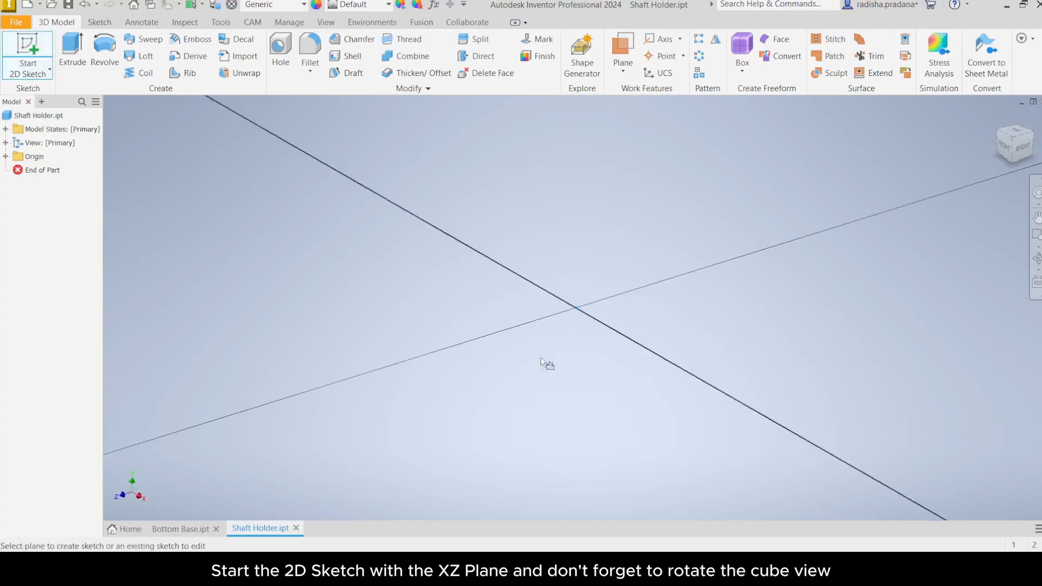
pyautogui.moveTo(1013, 134)
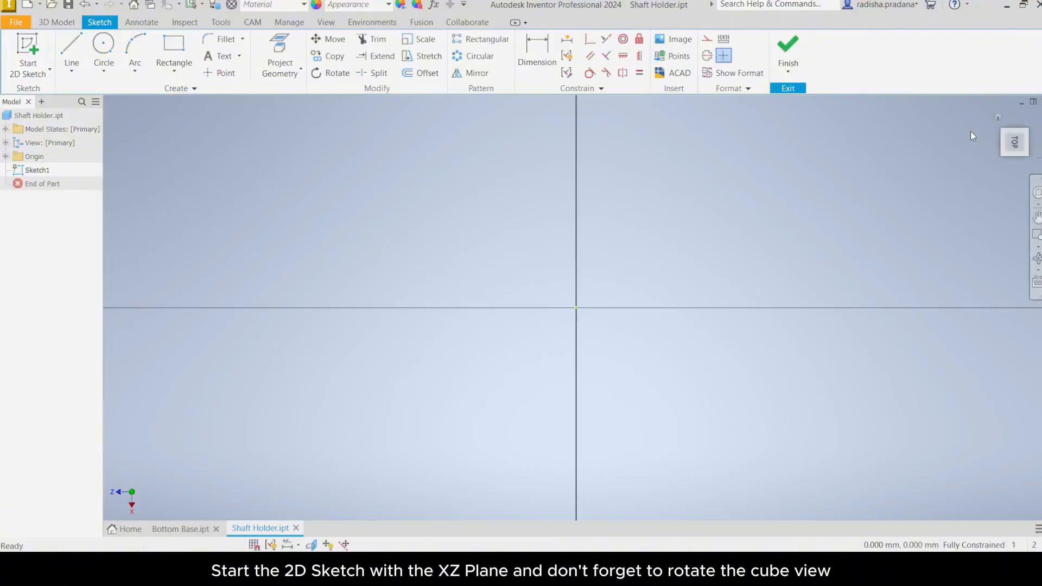
pyautogui.click(1035, 120)
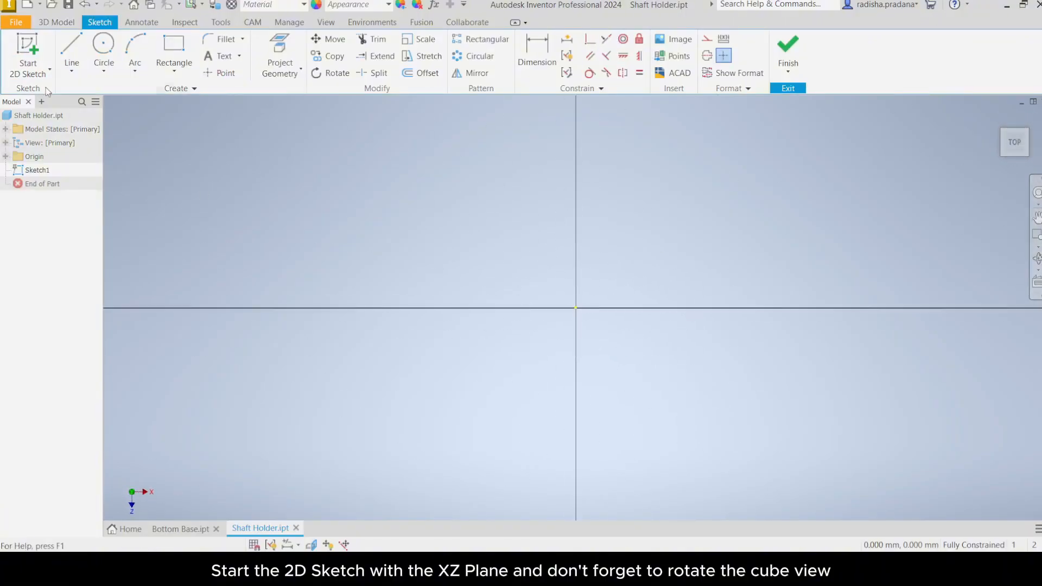
# Step: Draw a 105 mm diameter circle centred on the origin
pyautogui.click(47, 71)
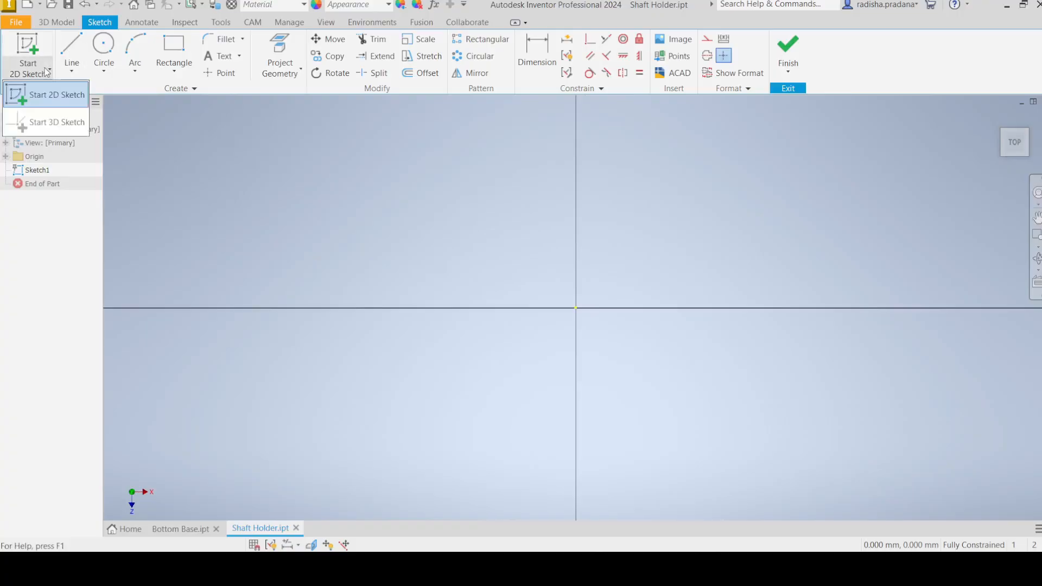
pyautogui.moveTo(461, 228); pyautogui.dragTo(398, 221, button='middle')
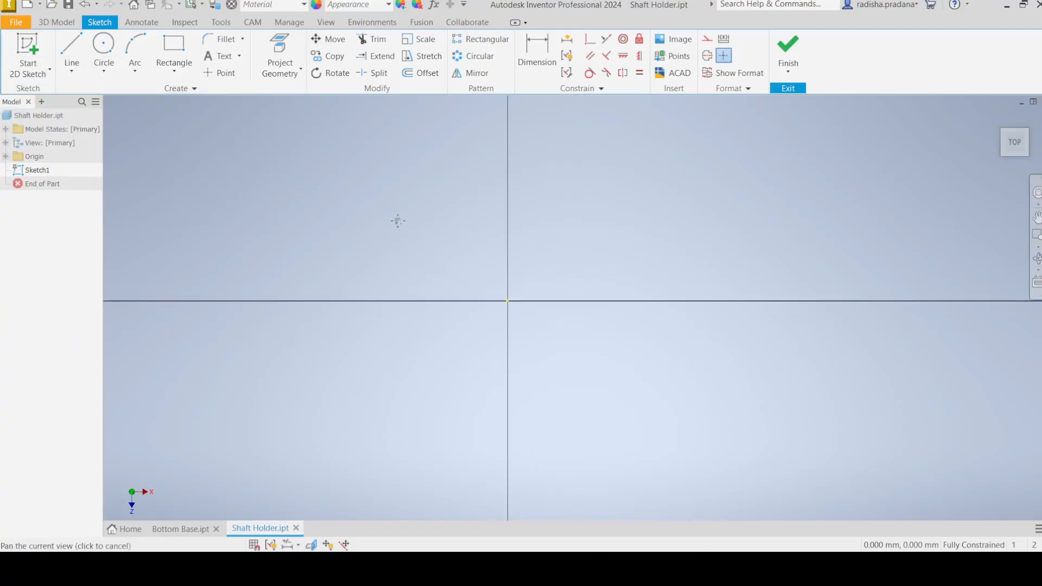
pyautogui.click(107, 51)
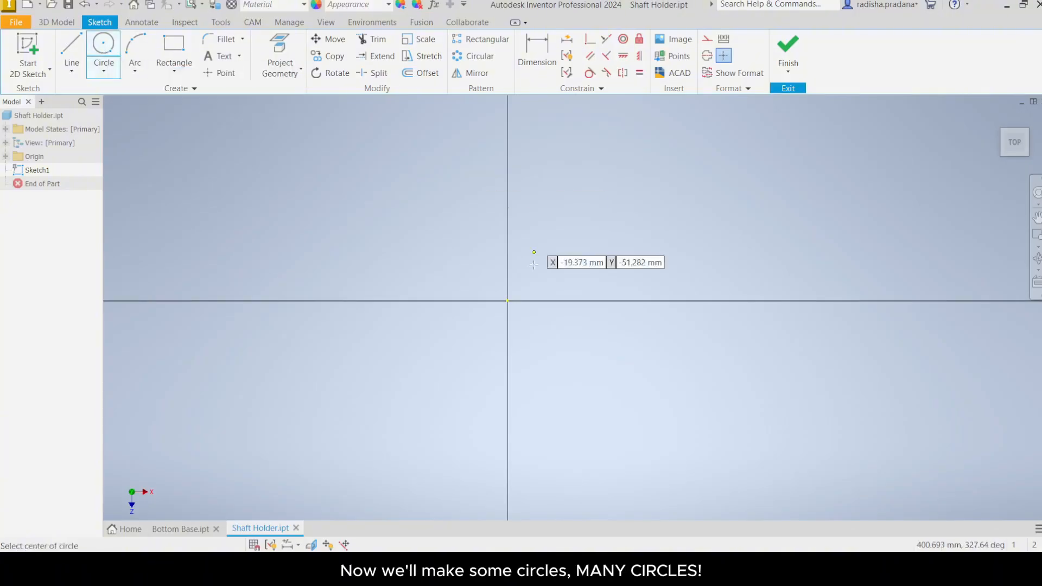
pyautogui.click(508, 301)
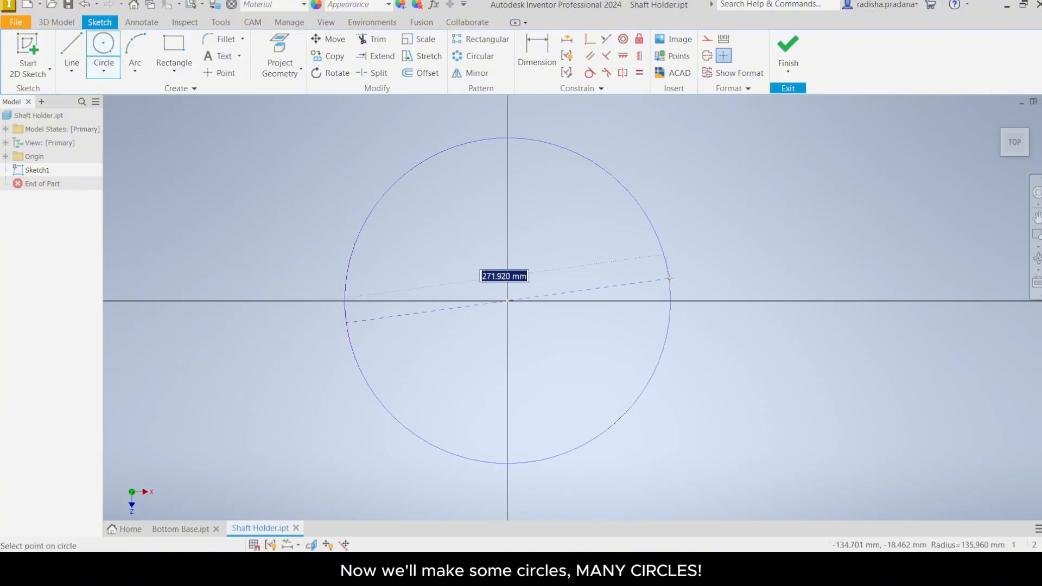
pyautogui.write('105')
pyautogui.press('Return')
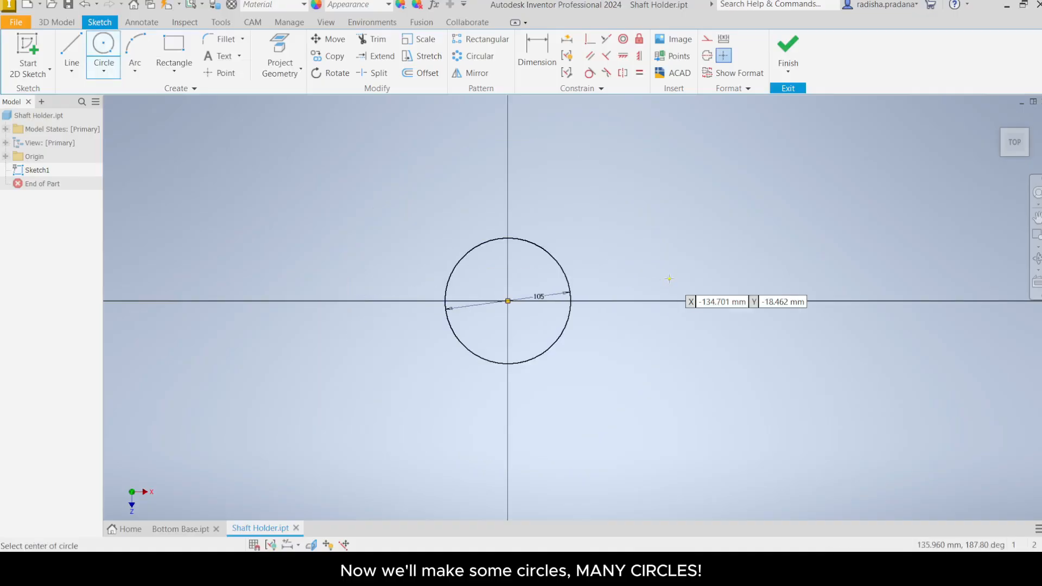
# Step: Draw a concentric 95 mm diameter circle centred on the origin
pyautogui.scroll(4, 536, 279)
pyautogui.moveTo(491, 328); pyautogui.dragTo(544, 294, button='middle')
pyautogui.scroll(-1, 545, 294)
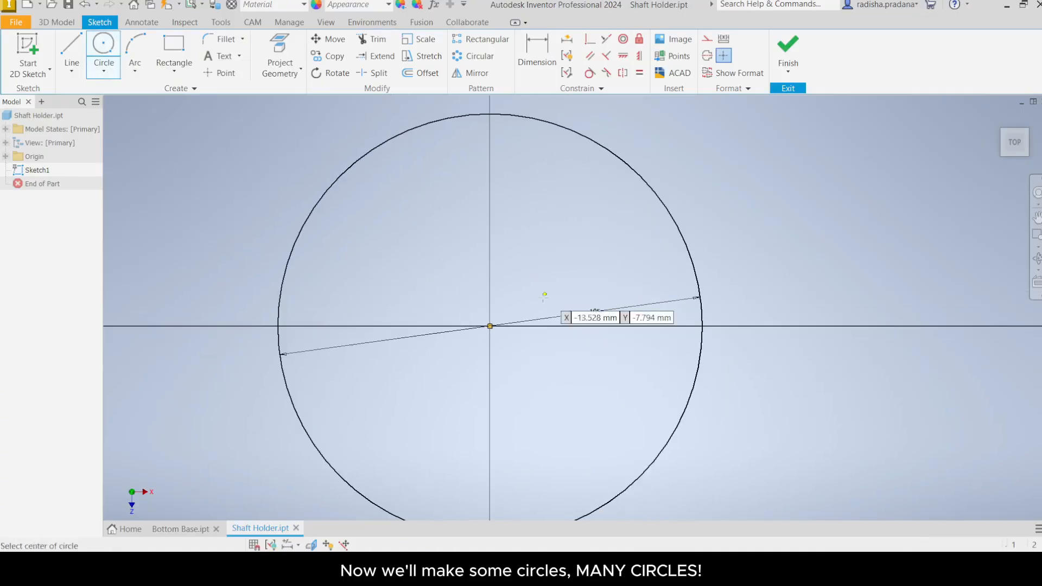
pyautogui.click(491, 326)
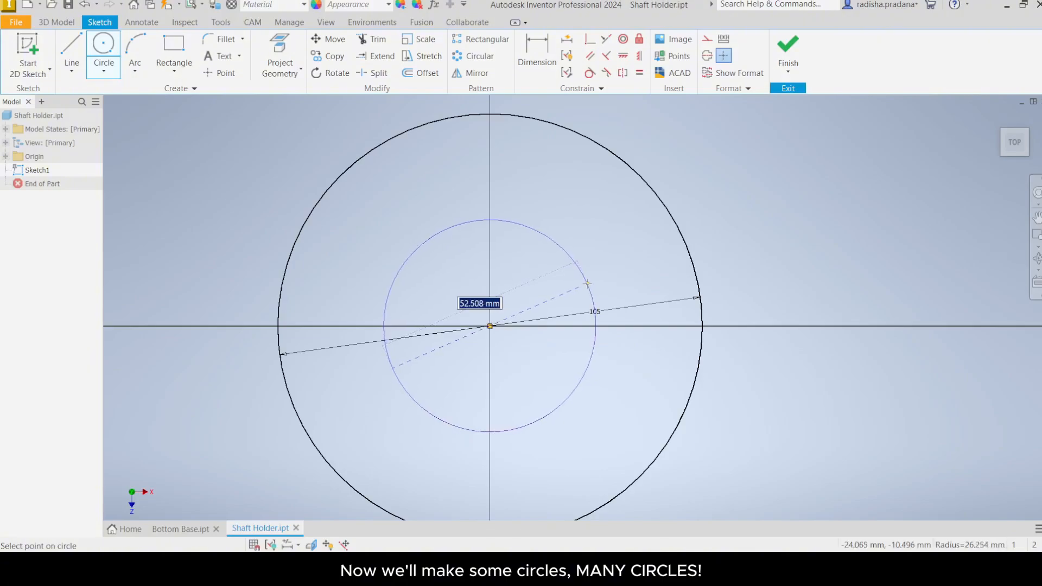
pyautogui.write('95')
pyautogui.press('Return')
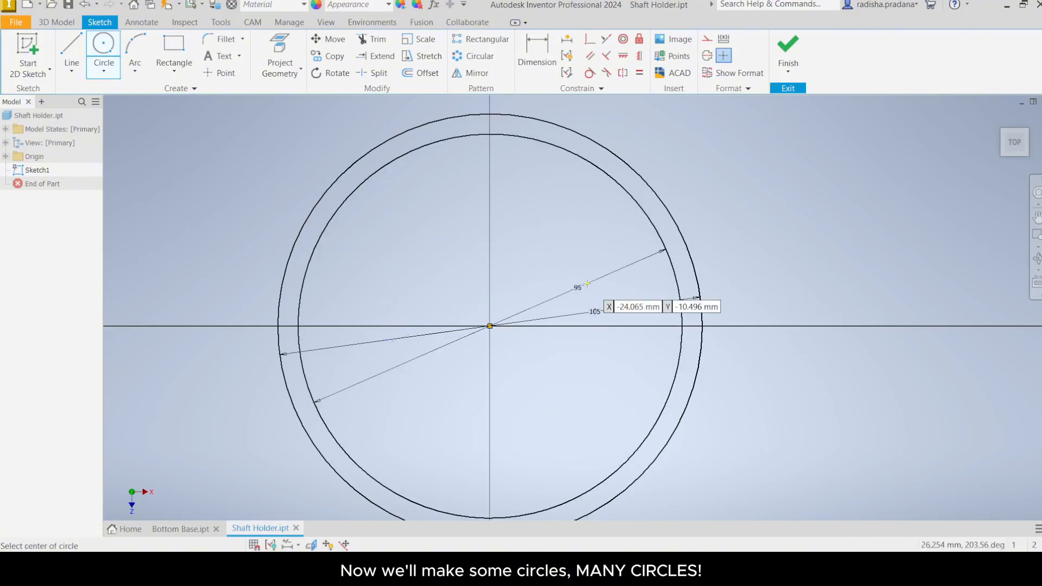
# Step: Draw a concentric 85 mm diameter circle centred on the origin
pyautogui.click(489, 326)
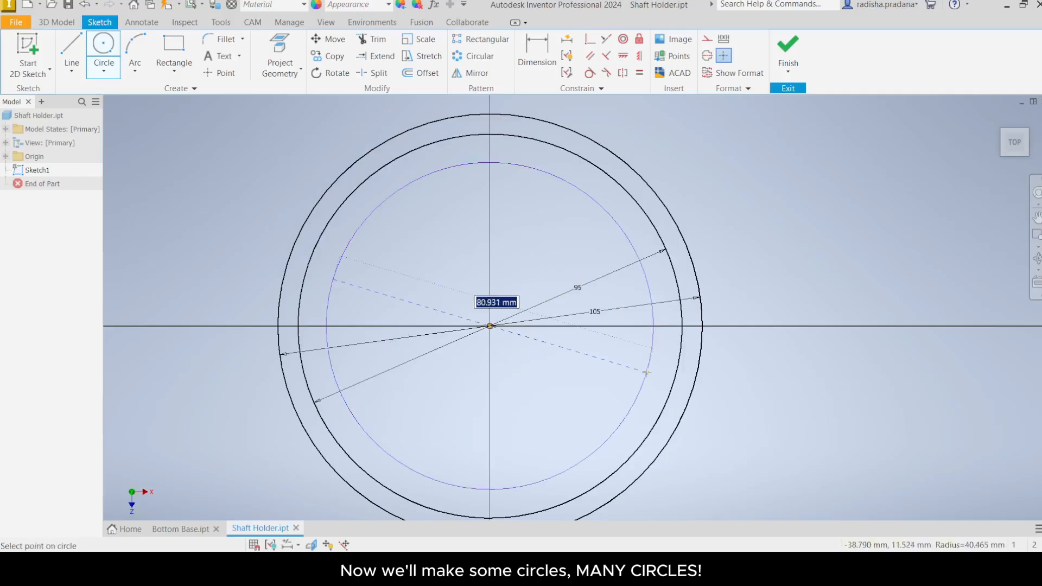
pyautogui.write('85')
pyautogui.press('Return')
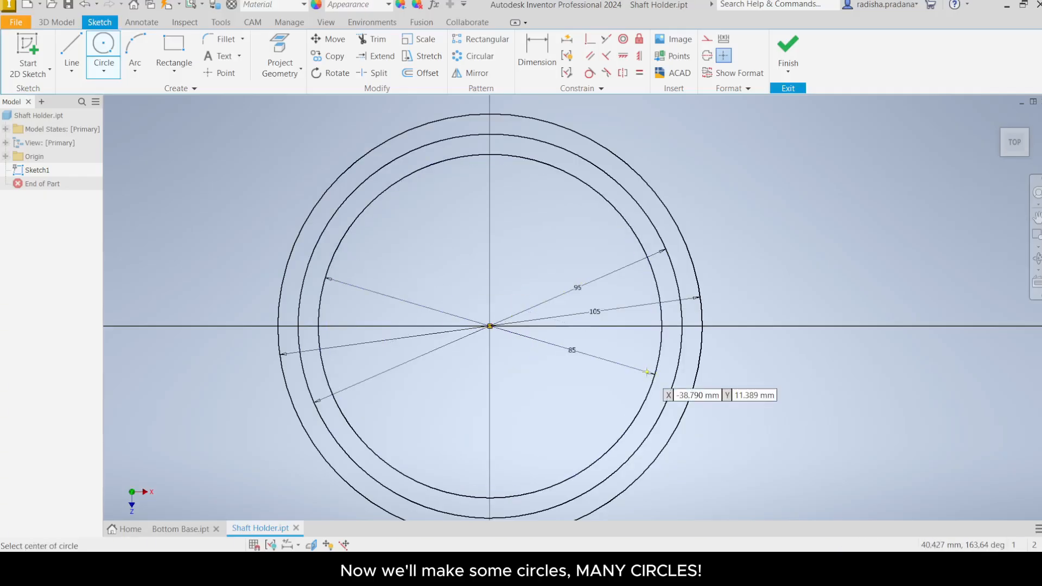
# Step: Draw a concentric 70 mm diameter circle centred on the origin
pyautogui.click(490, 326)
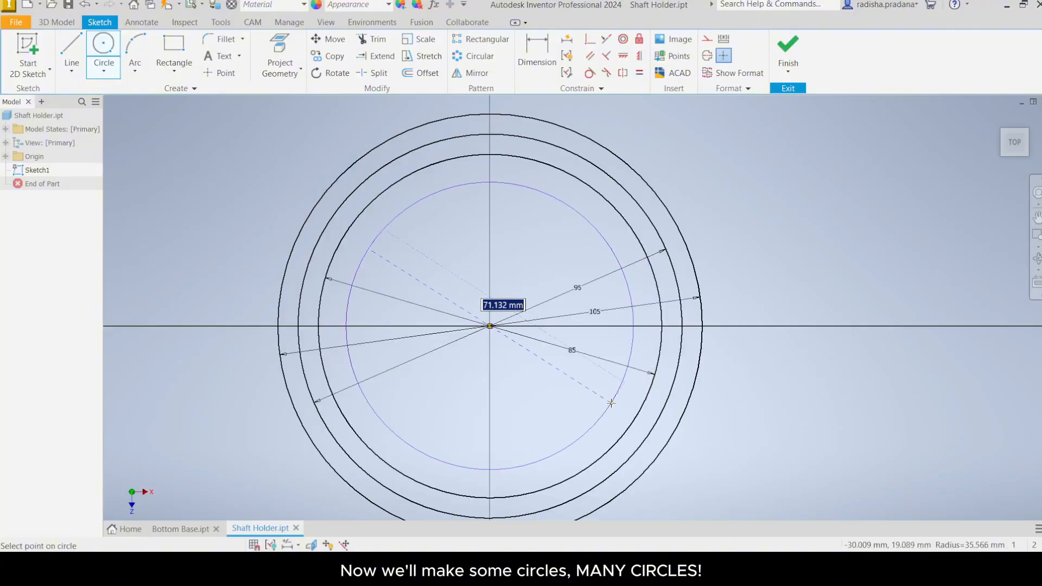
pyautogui.write('70')
pyautogui.press('Return')
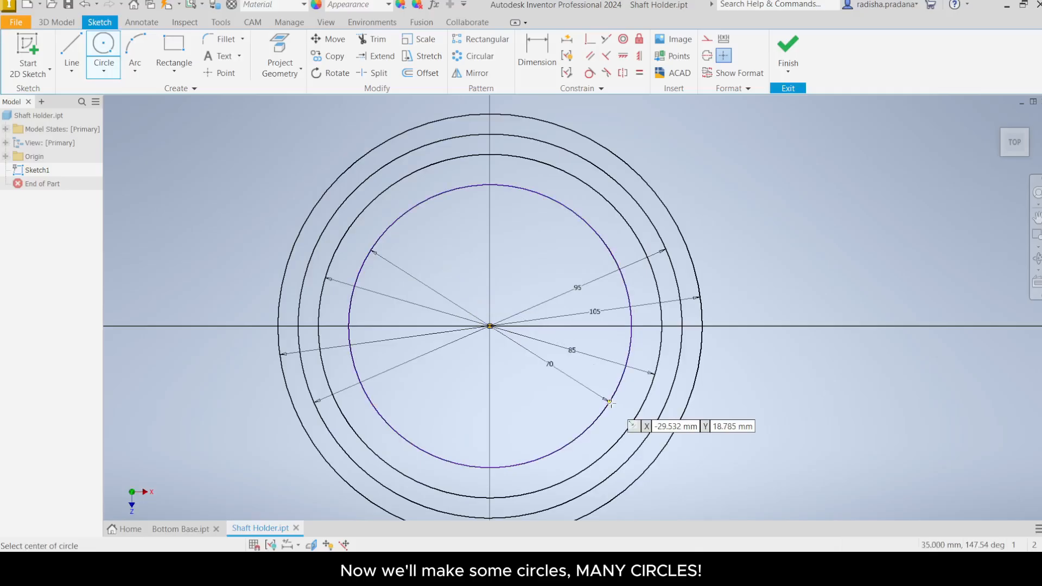
# Step: Draw a concentric 55 mm diameter circle centred on the origin
pyautogui.click(490, 325)
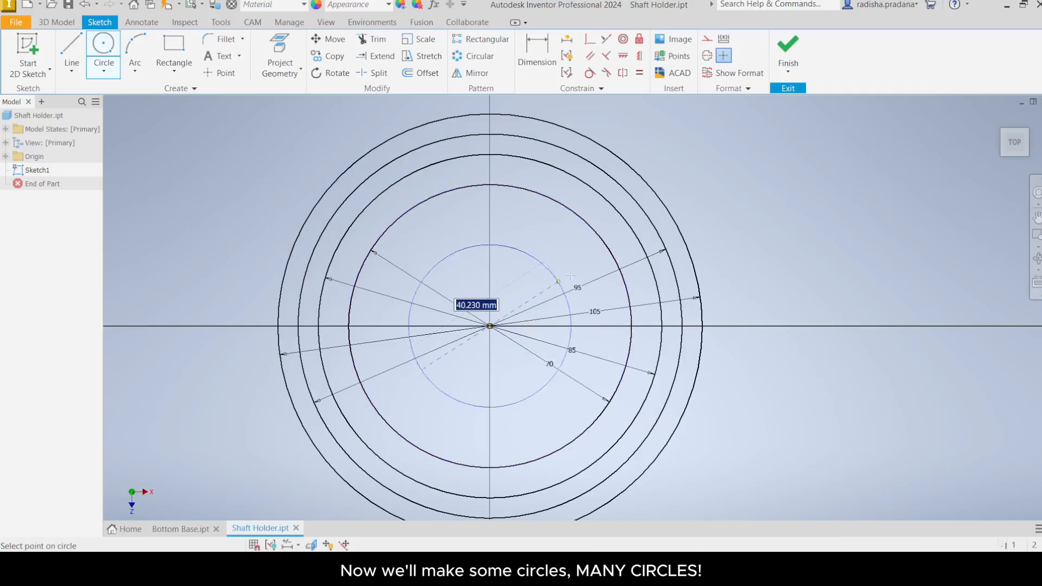
pyautogui.write('55')
pyautogui.press('Return')
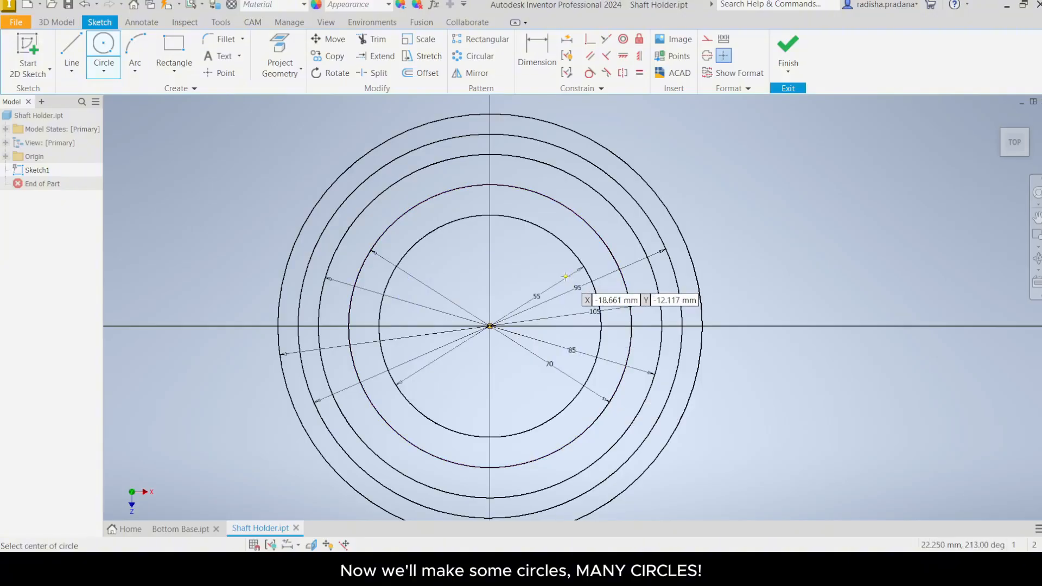
# Step: Draw a concentric 40 mm diameter circle centred on the origin and close the Circle tool
pyautogui.click(490, 325)
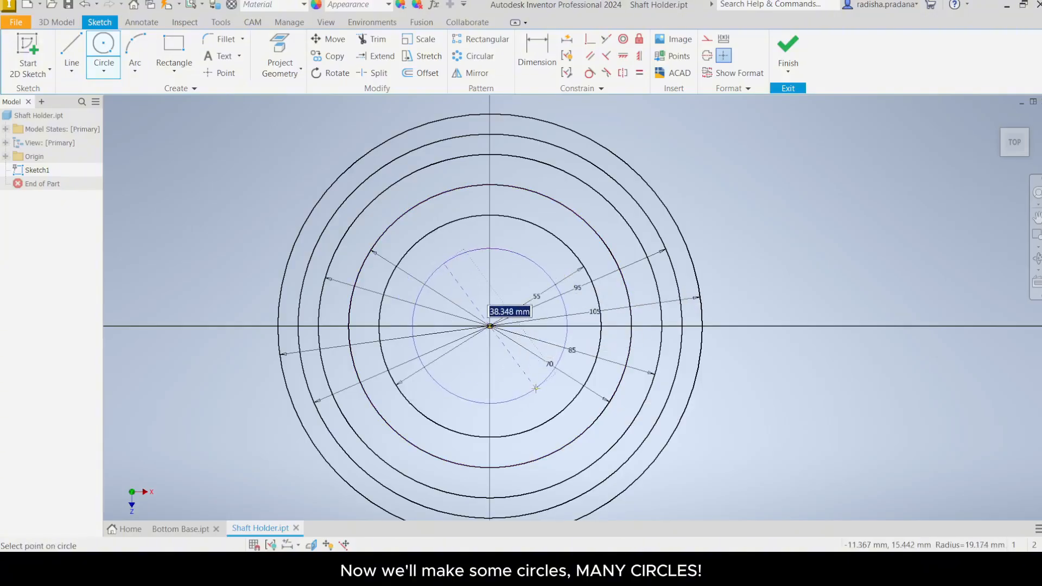
pyautogui.write('40')
pyautogui.press('Return')
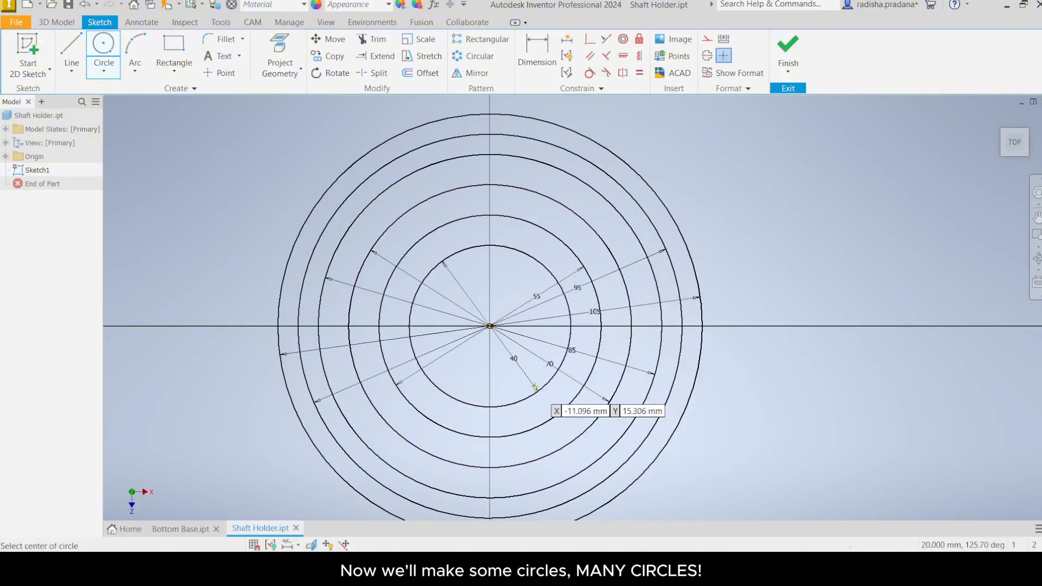
pyautogui.rightClick(494, 370)
pyautogui.click(540, 370)
pyautogui.scroll(-2, 543, 373)
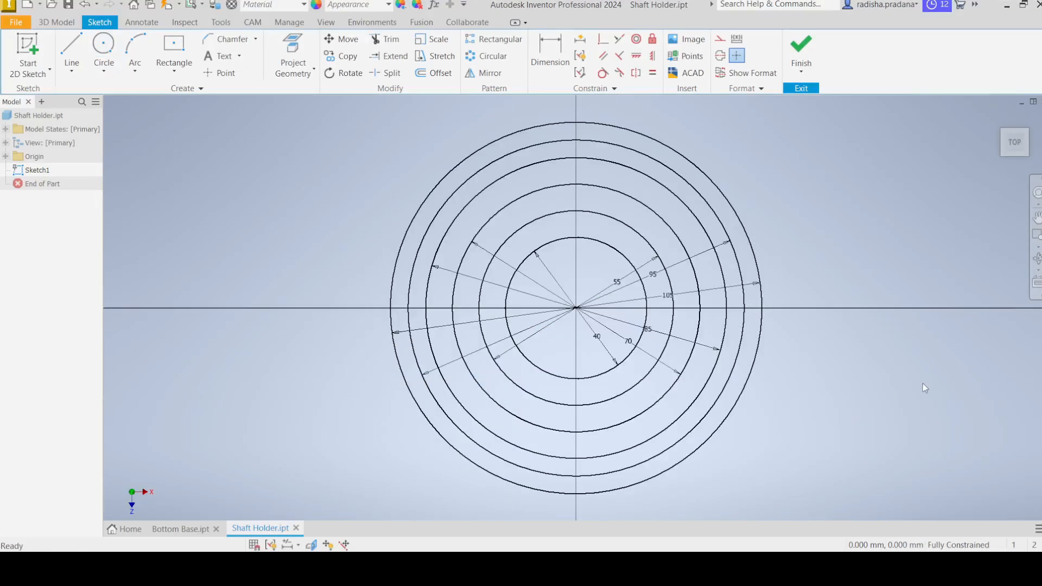
# Step: Draw a 17 mm by 17 mm two-point-centre rectangle centred where the 85 mm circle crosses the horizontal axis left of the origin
pyautogui.moveTo(923, 383)
pyautogui.mouseDown(button='middle')
pyautogui.moveTo(856, 372)
pyautogui.moveTo(873, 390)
pyautogui.moveTo(870, 377)
pyautogui.mouseUp(button='middle')
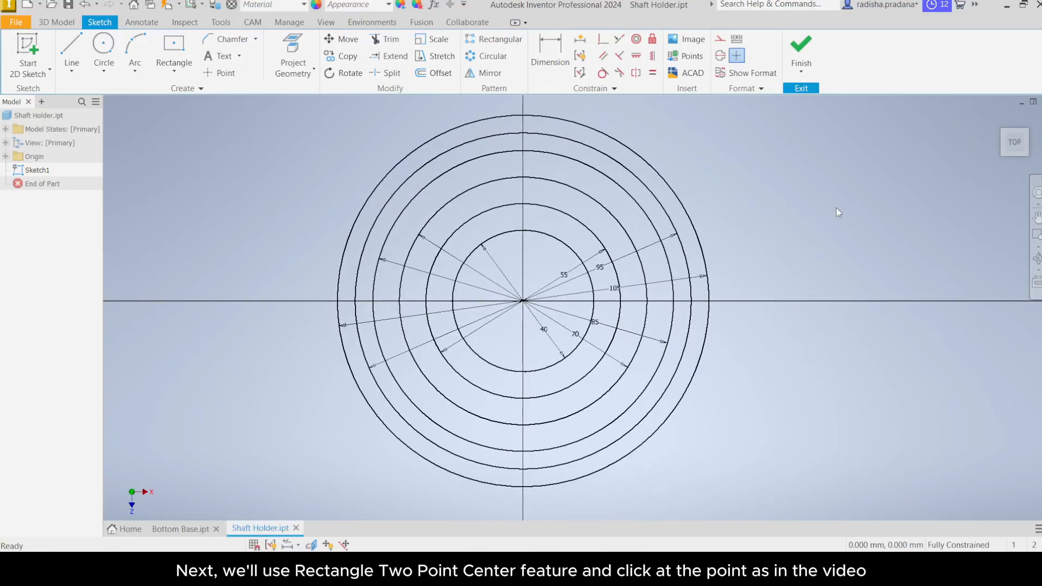
pyautogui.click(189, 73)
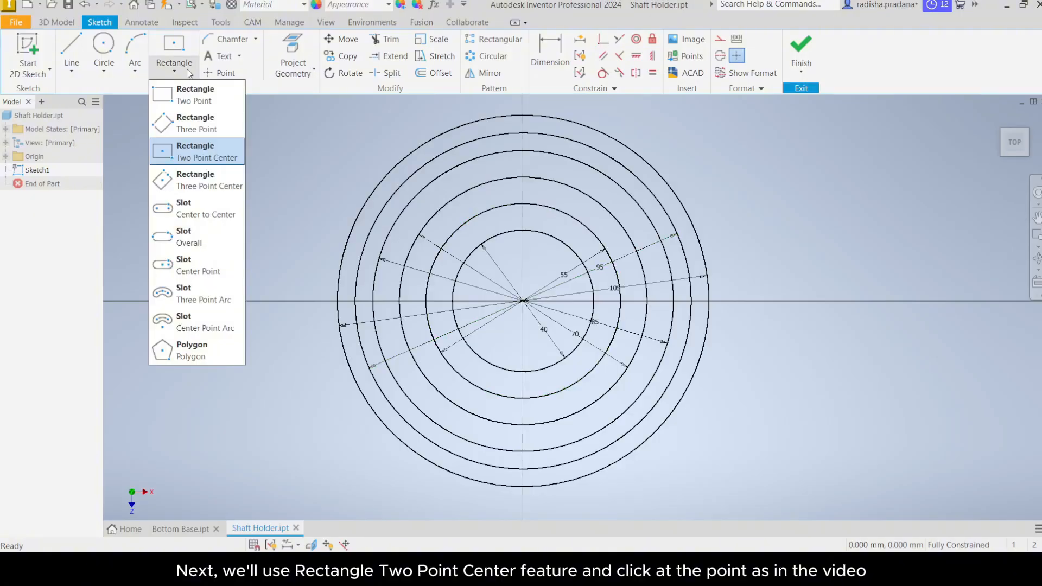
pyautogui.click(185, 152)
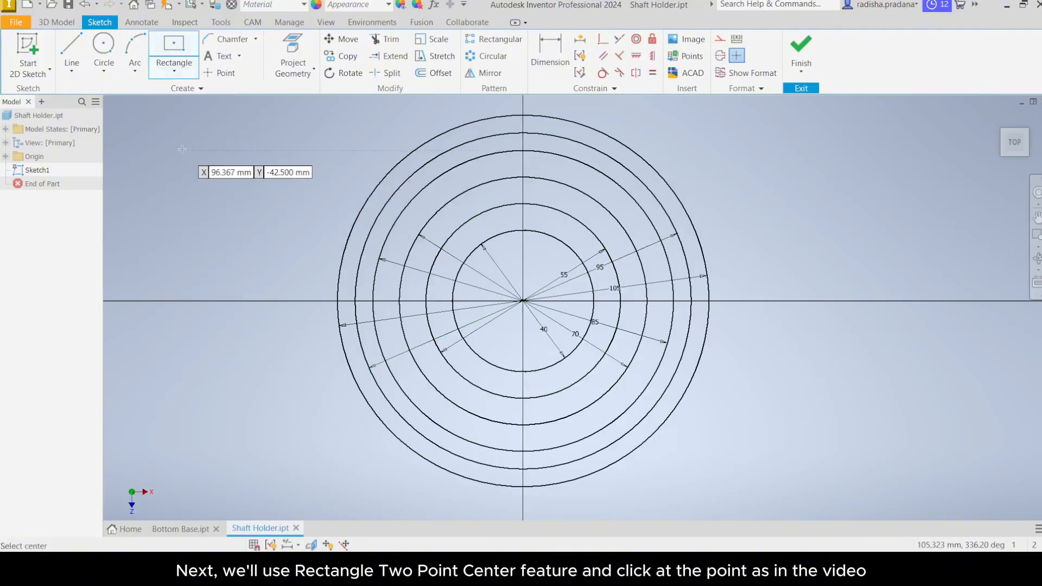
pyautogui.scroll(5, 374, 307)
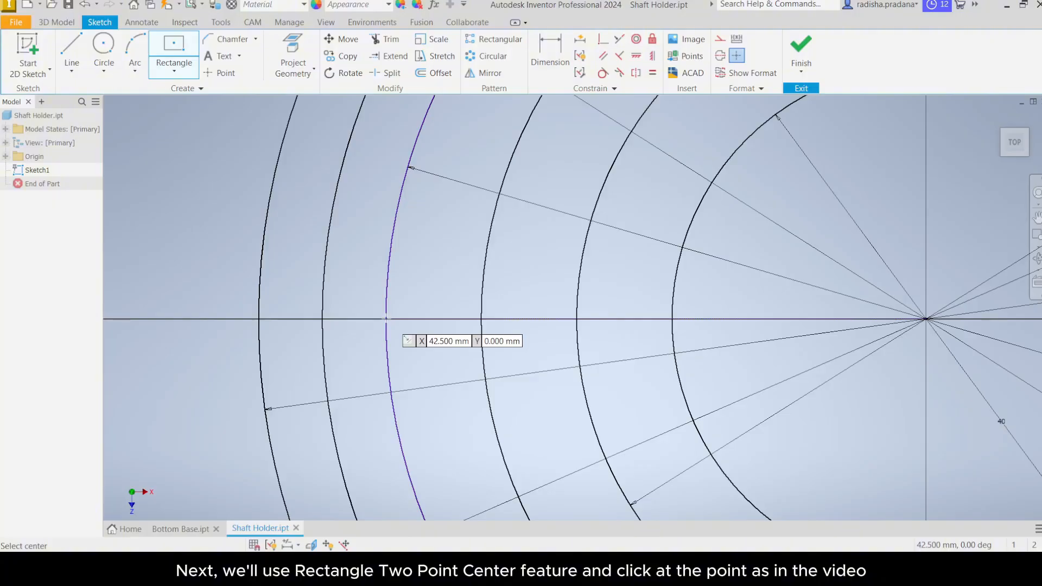
pyautogui.click(386, 319)
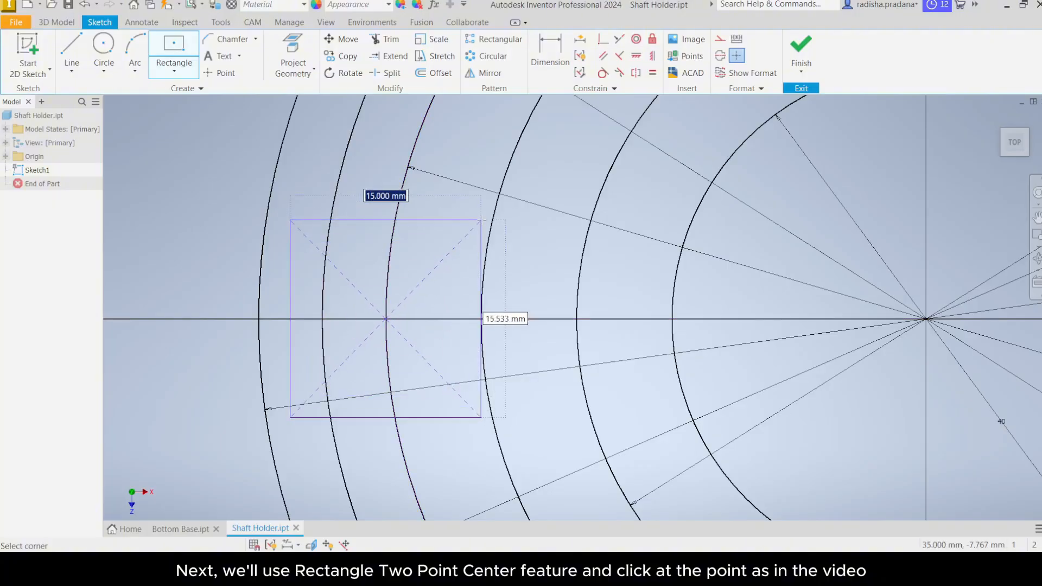
pyautogui.write('17')
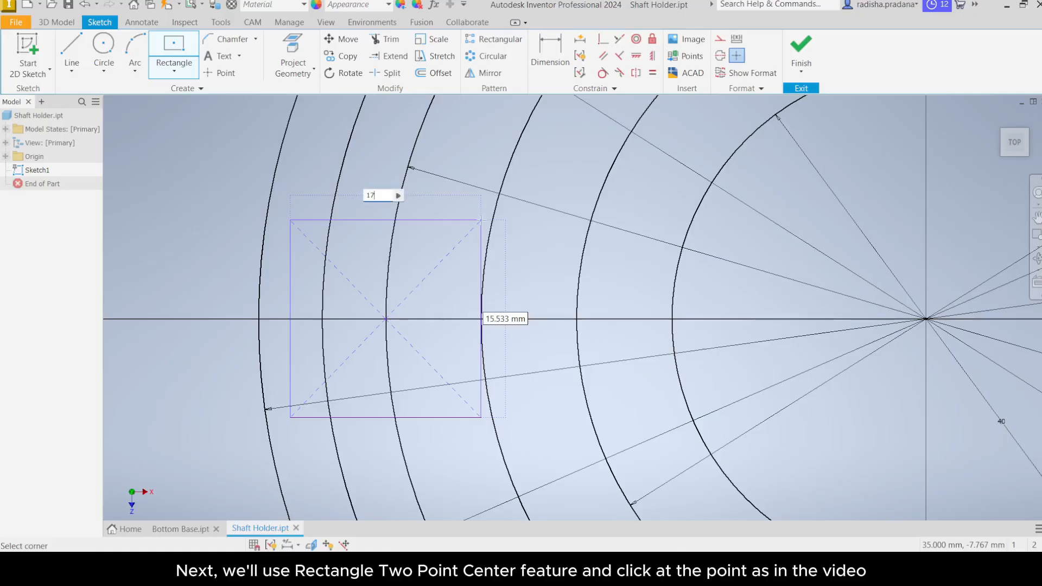
pyautogui.press('Tab')
pyautogui.write('17')
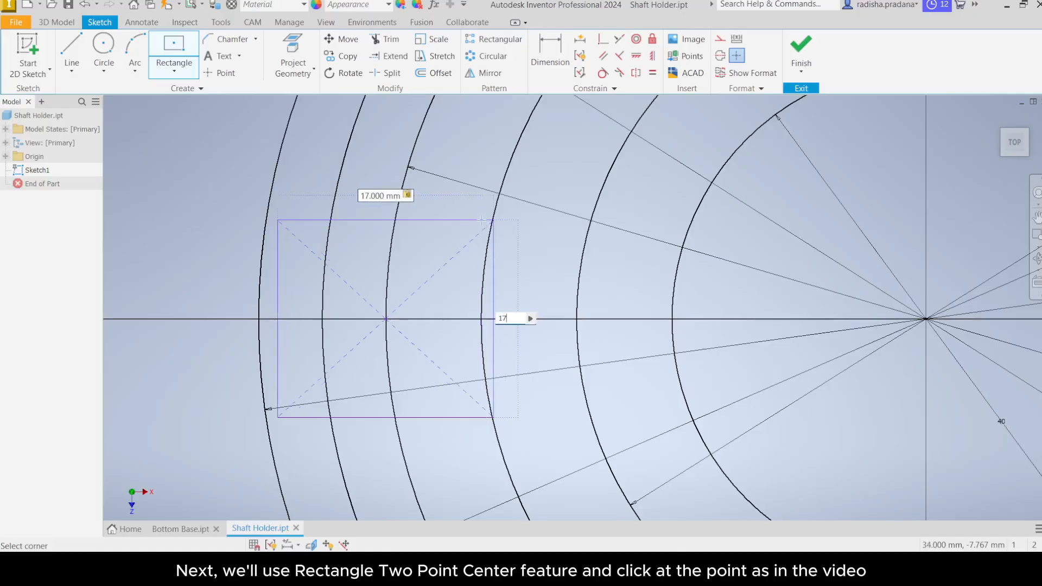
pyautogui.press('Return')
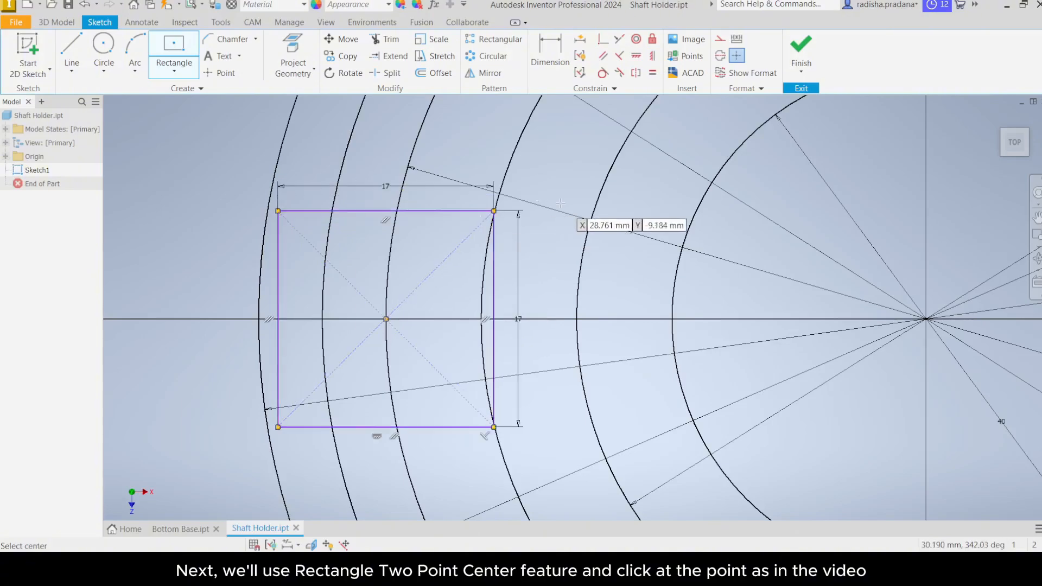
pyautogui.rightClick(566, 163)
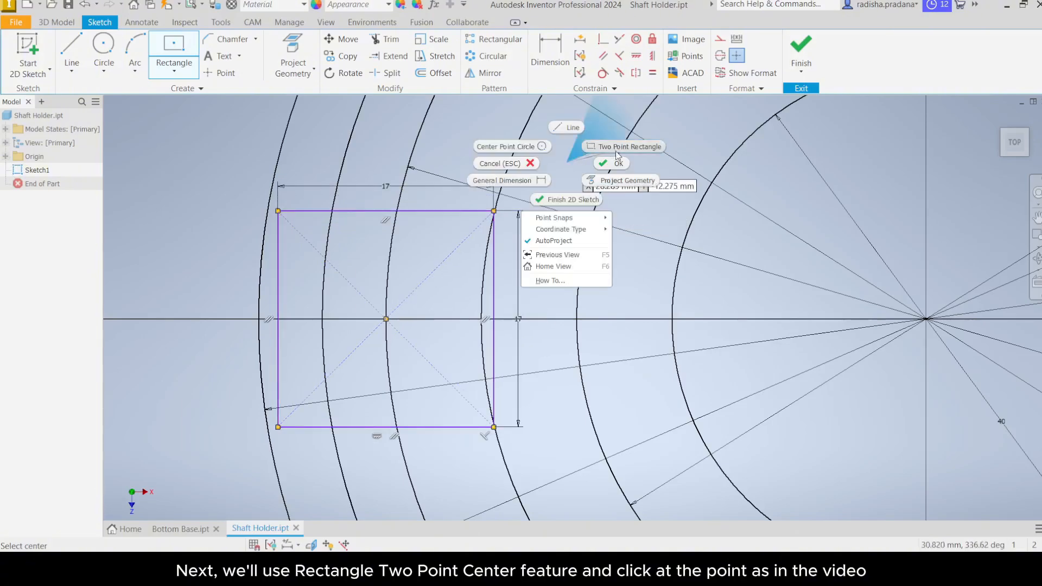
pyautogui.click(619, 164)
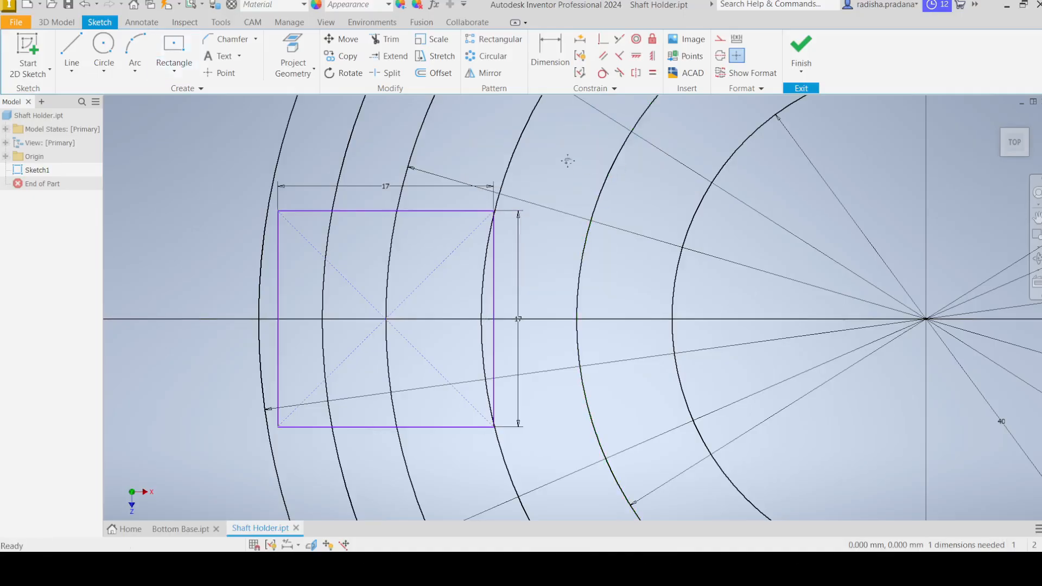
# Step: Trim away the rectangle's right edge and its top and bottom segments inside the 85 mm circle
pyautogui.moveTo(565, 160); pyautogui.dragTo(581, 177, button='middle')
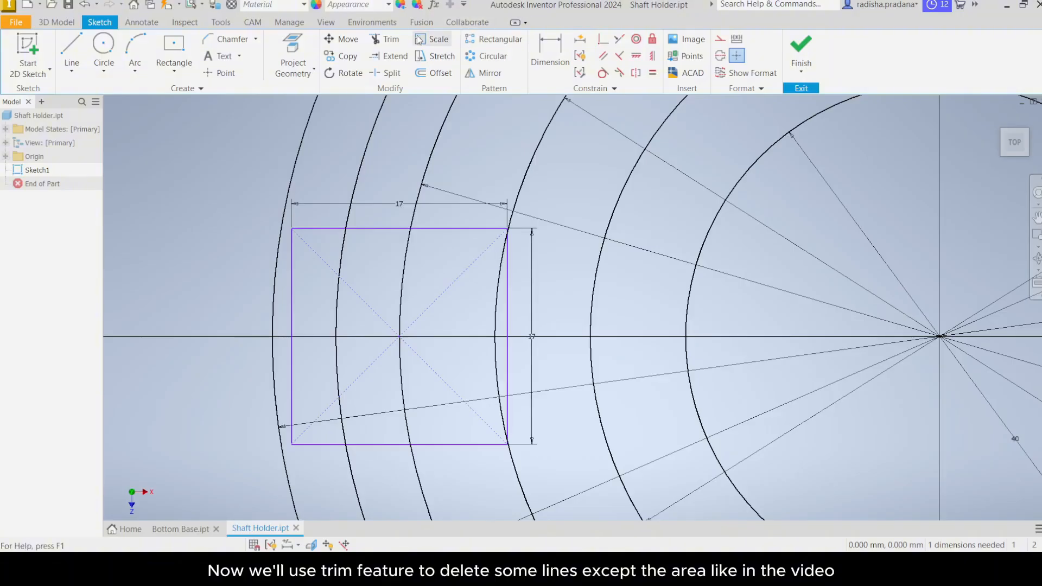
pyautogui.click(380, 41)
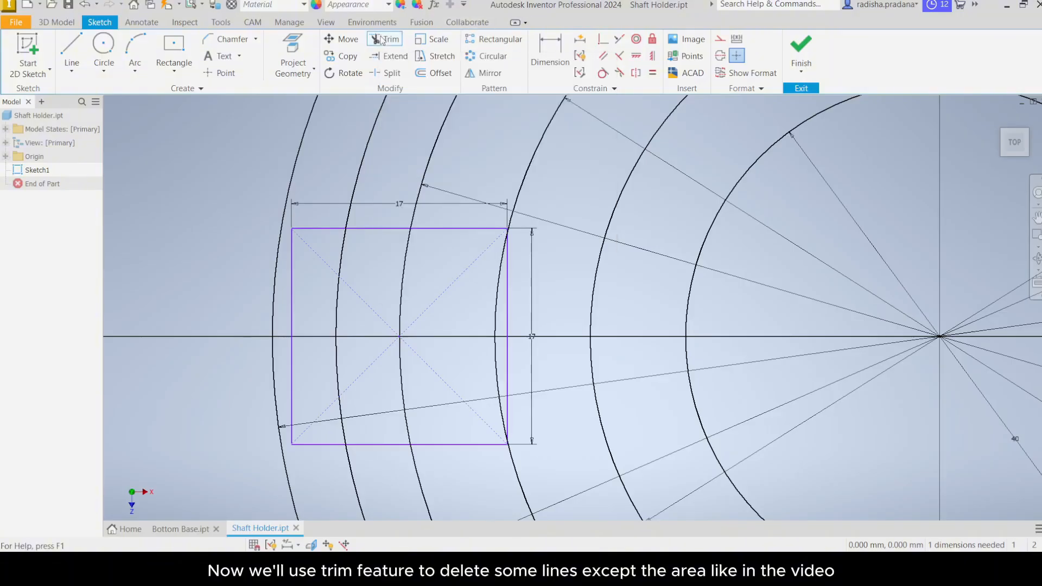
pyautogui.click(462, 228)
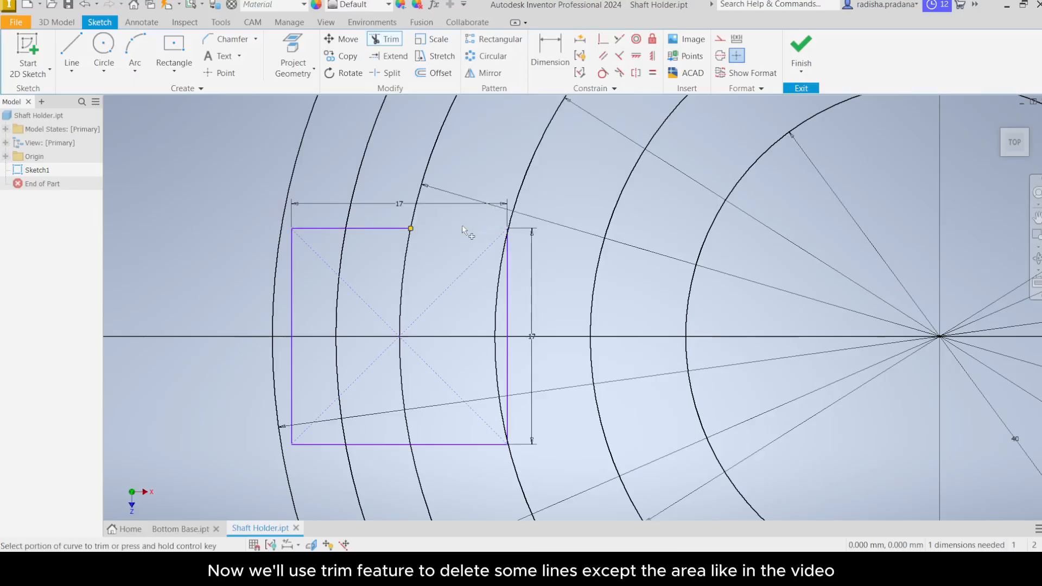
pyautogui.click(509, 264)
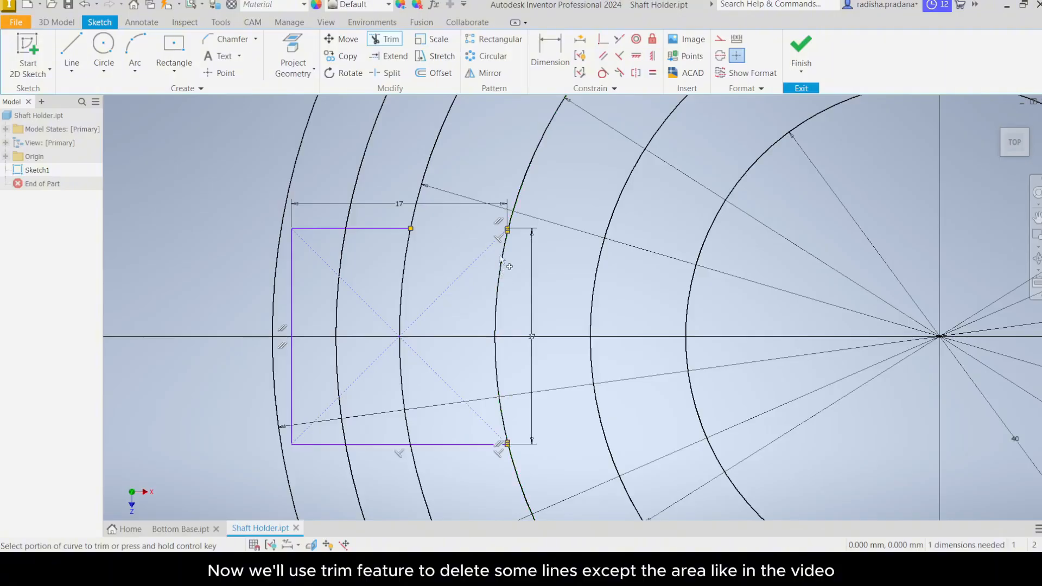
pyautogui.click(477, 445)
pyautogui.click(293, 374)
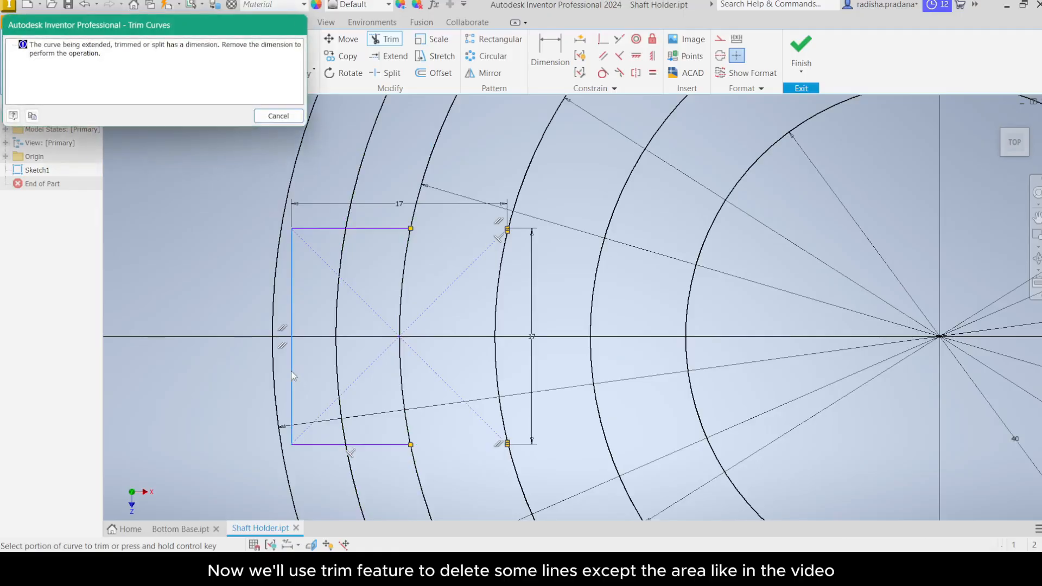
pyautogui.click(287, 117)
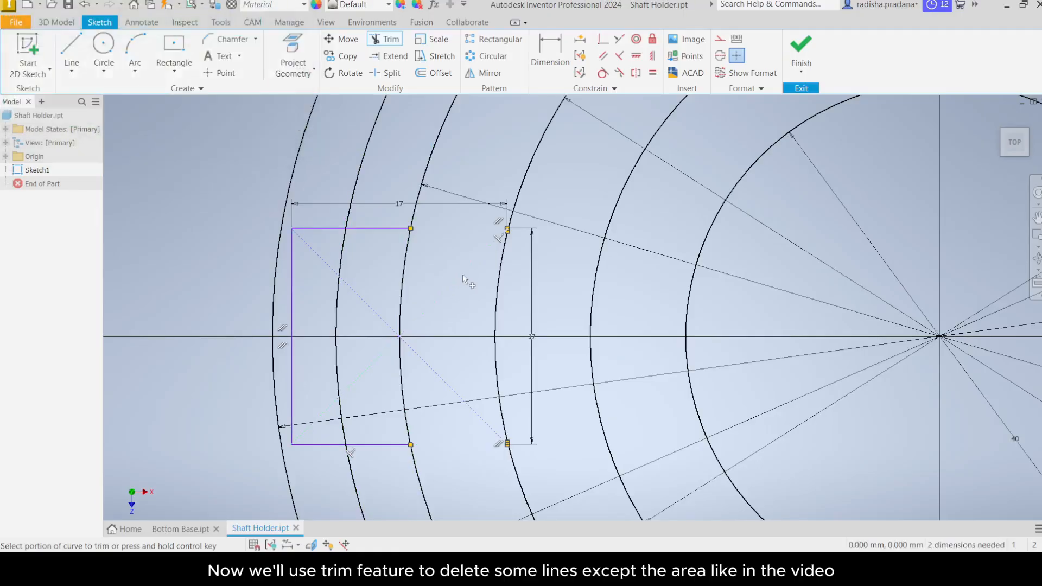
pyautogui.rightClick(442, 266)
pyautogui.click(488, 256)
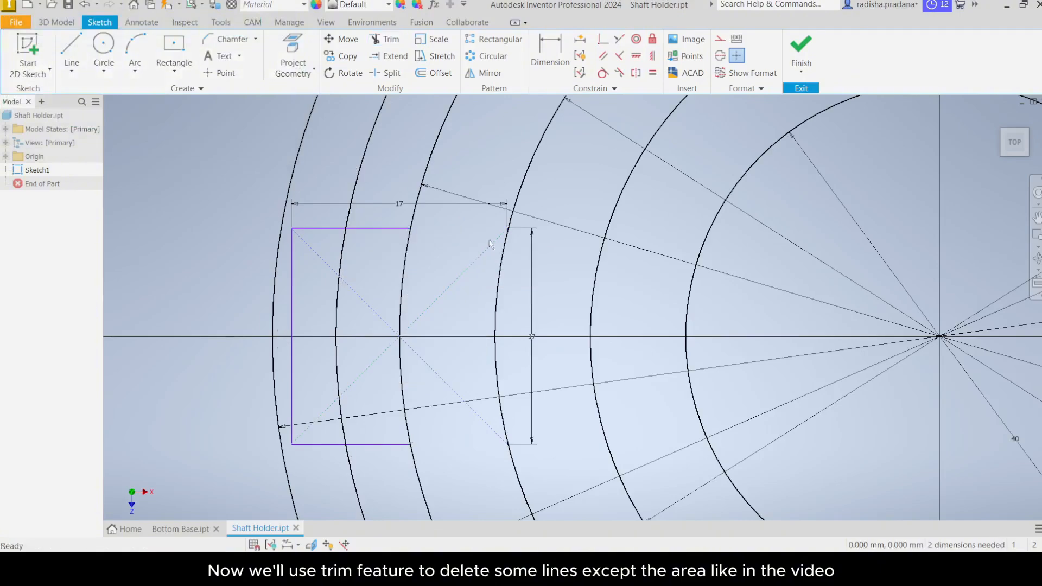
# Step: Delete the rectangle's width and height dimensions
pyautogui.click(533, 307)
pyautogui.press('Delete')
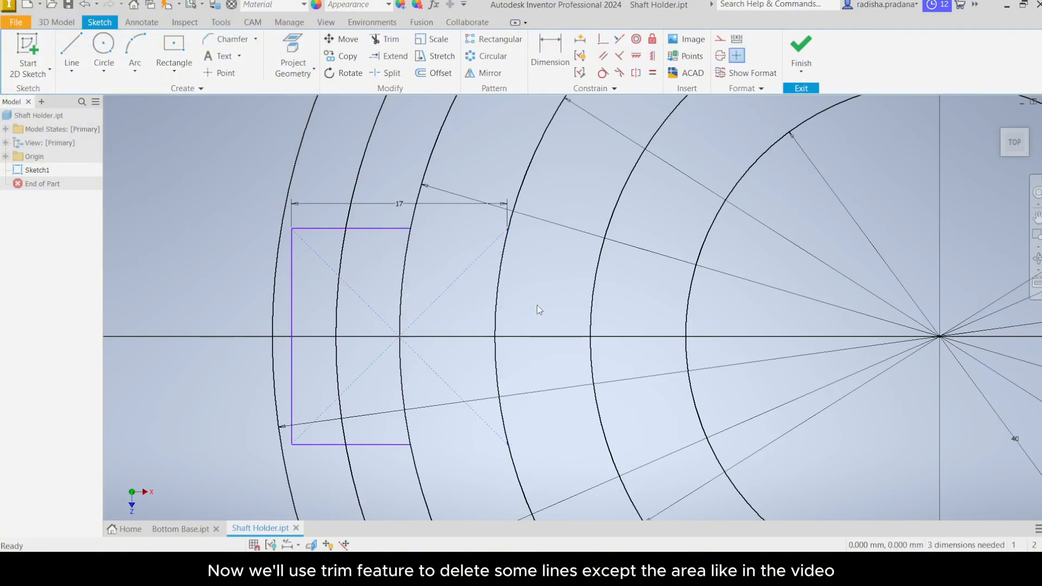
pyautogui.click(411, 204)
pyautogui.press('Delete')
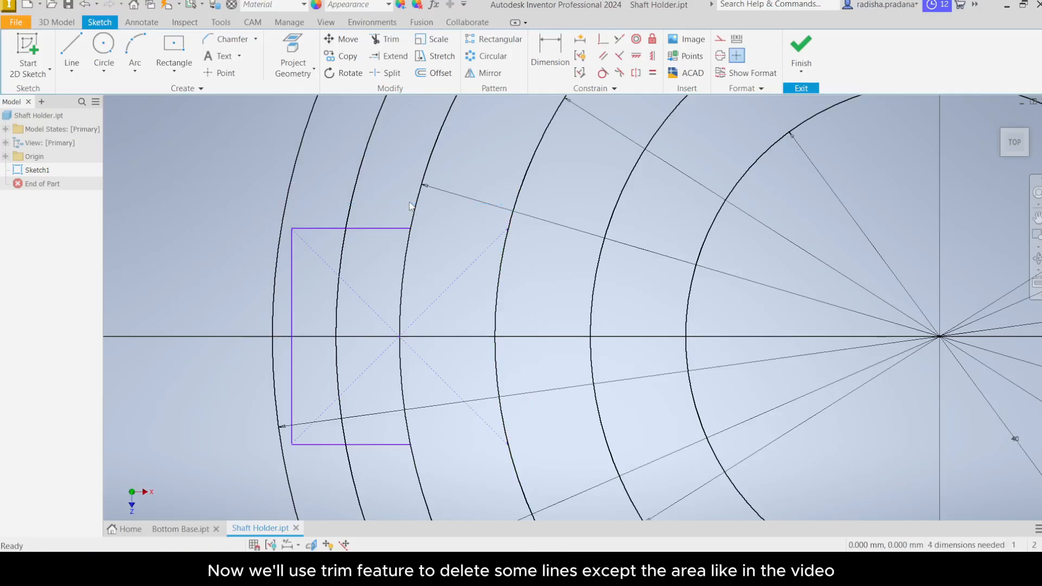
# Step: Trim the rectangle's left edge and its top and bottom segments outside the 95 mm circle
pyautogui.click(385, 39)
pyautogui.click(316, 233)
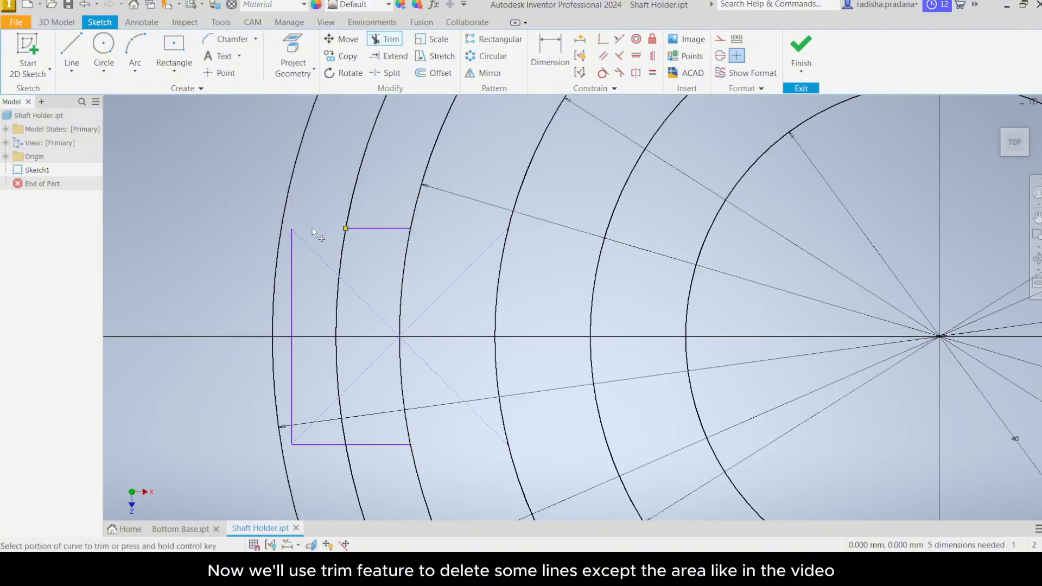
pyautogui.click(291, 253)
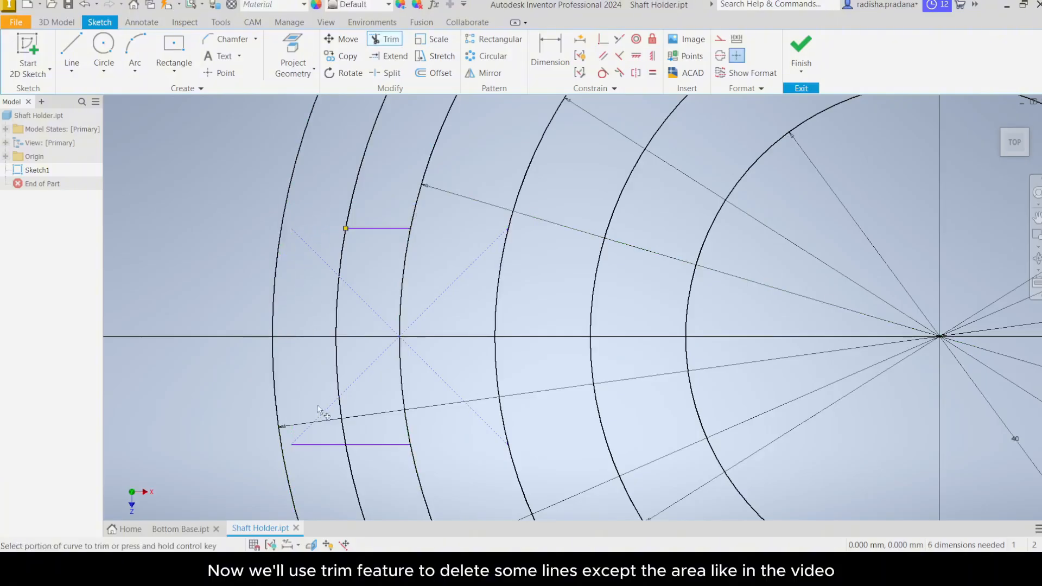
pyautogui.click(316, 445)
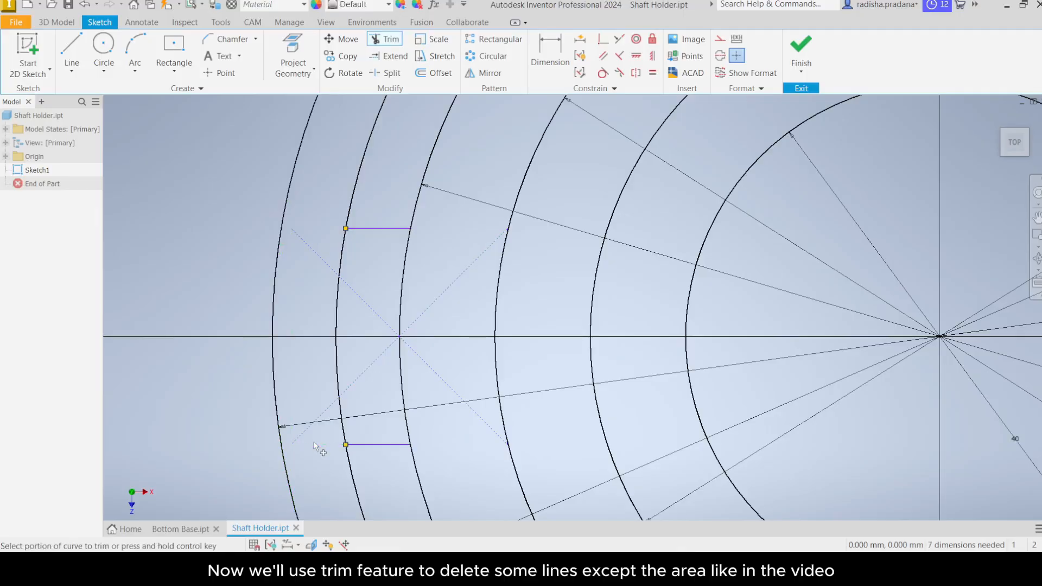
pyautogui.rightClick(308, 294)
pyautogui.click(343, 288)
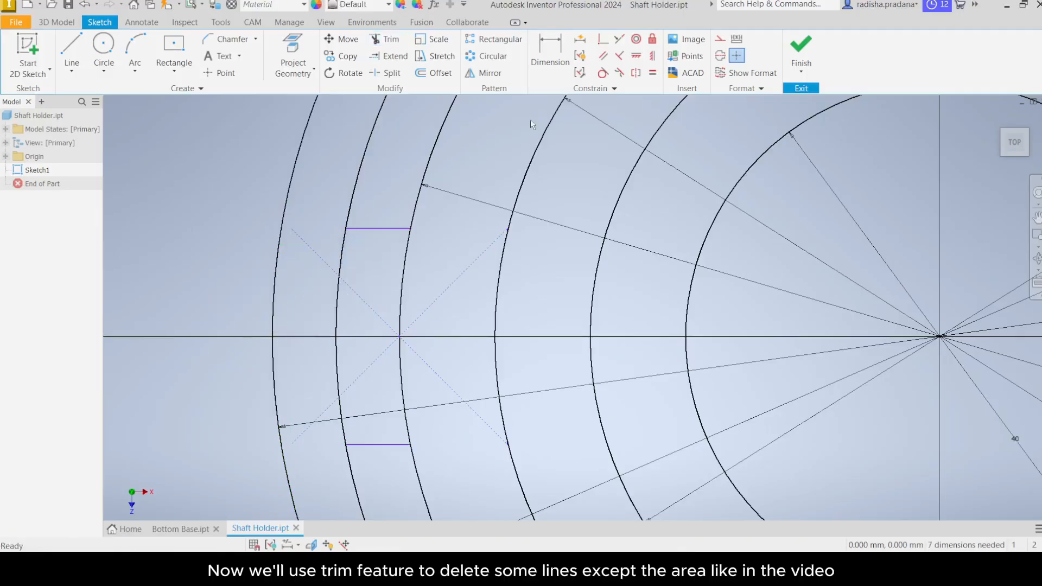
pyautogui.scroll(3, 743, 175)
pyautogui.scroll(-7, 694, 216)
pyautogui.moveTo(671, 241)
pyautogui.mouseDown(button='middle')
pyautogui.moveTo(614, 269)
pyautogui.moveTo(520, 269)
pyautogui.moveTo(481, 289)
pyautogui.mouseUp(button='middle')
pyautogui.scroll(-2, 567, 272)
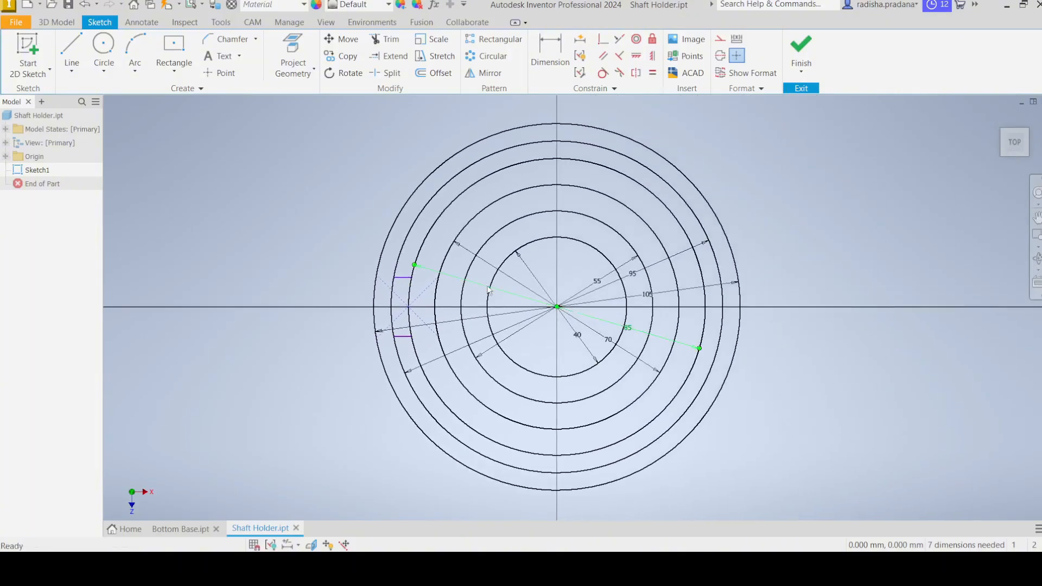
pyautogui.press('x')
pyautogui.scroll(2, 481, 289)
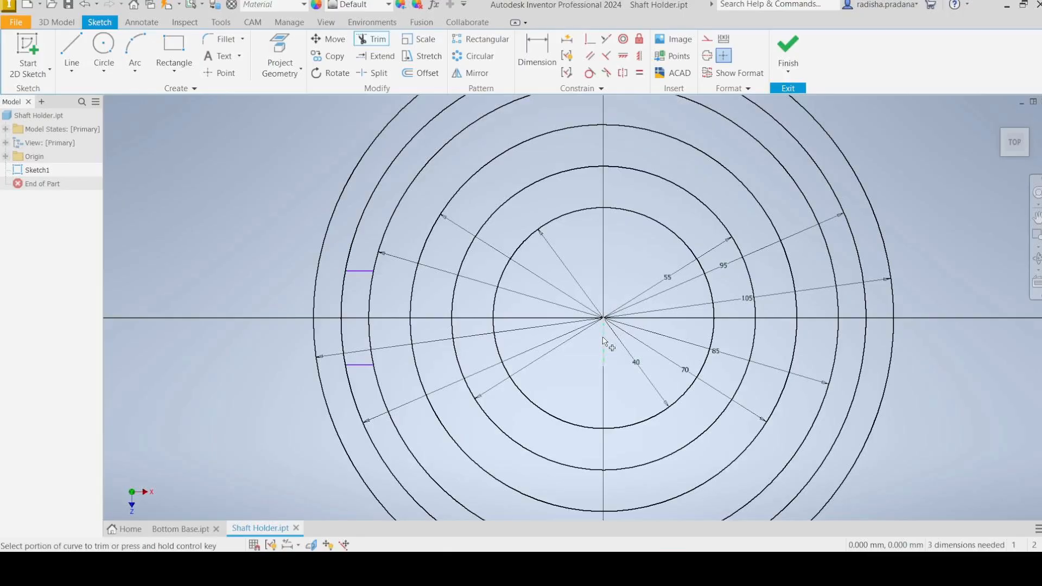
pyautogui.click(603, 338)
pyautogui.press('Escape')
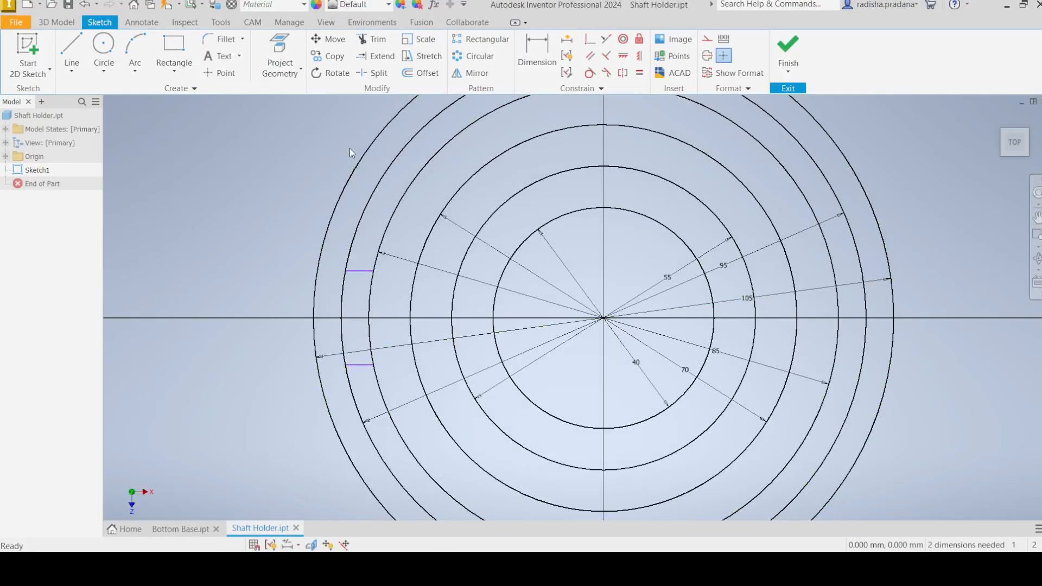
# Step: Circular-pattern the notch's two short lines around the origin with 6 copies over 360 deg
pyautogui.click(477, 60)
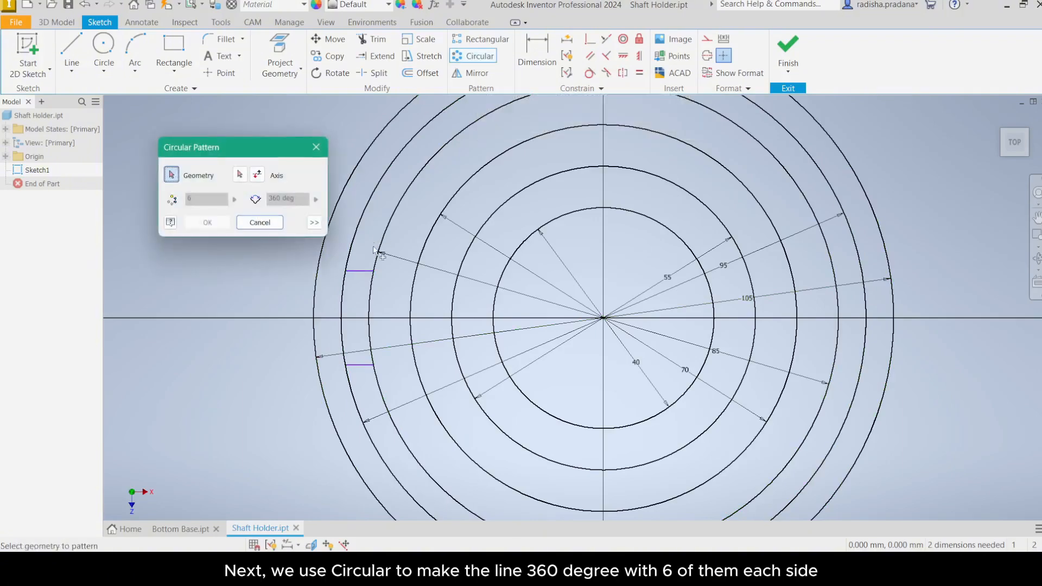
pyautogui.click(362, 272)
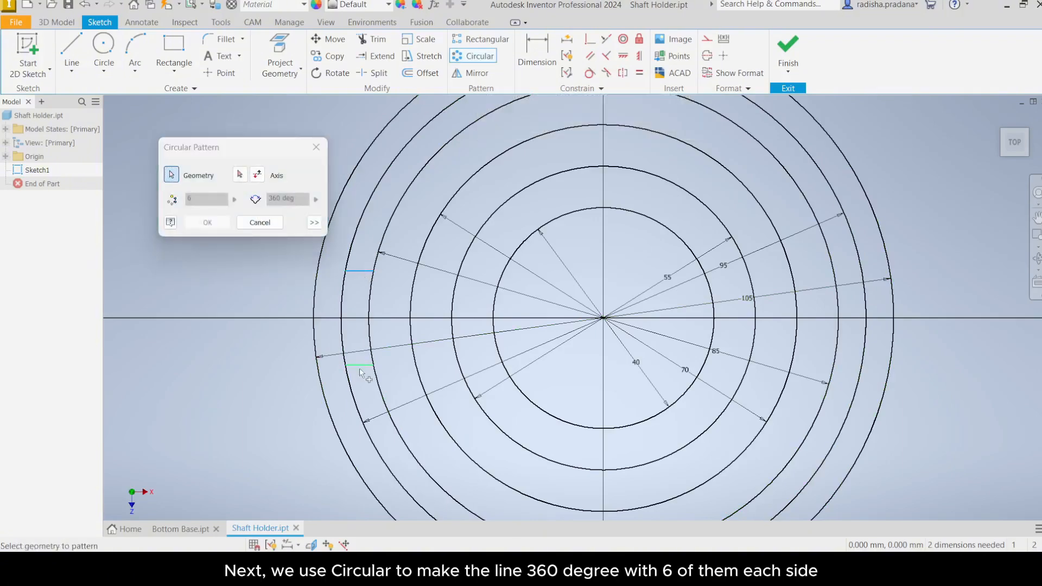
pyautogui.click(240, 174)
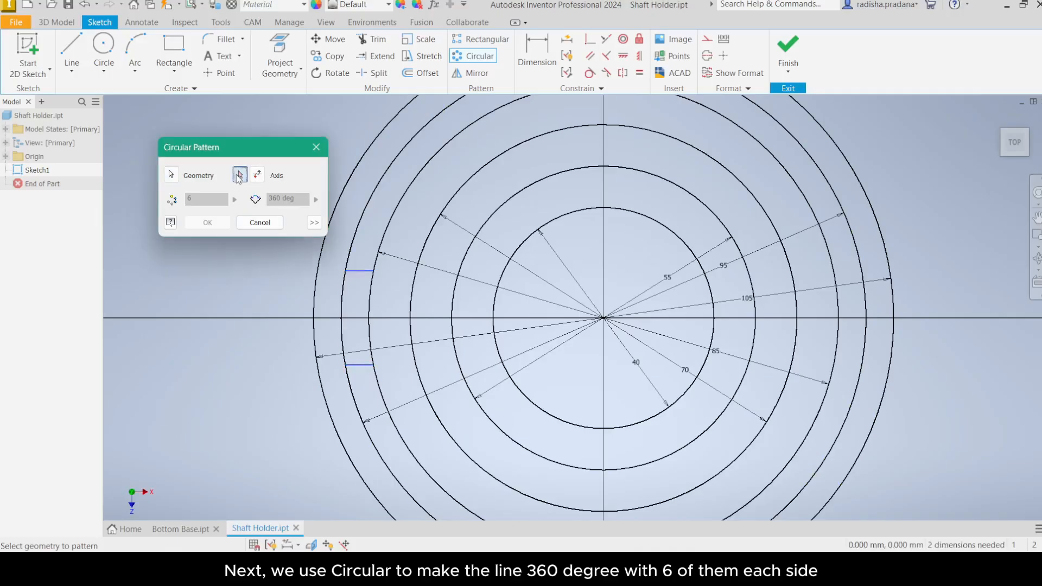
pyautogui.click(365, 201)
pyautogui.scroll(-2, 497, 239)
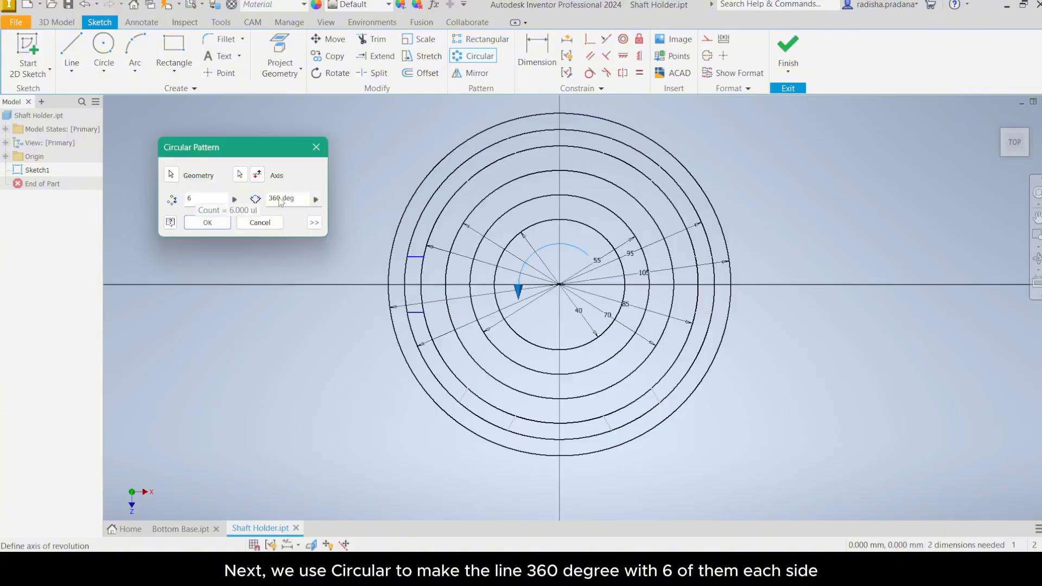
pyautogui.click(217, 224)
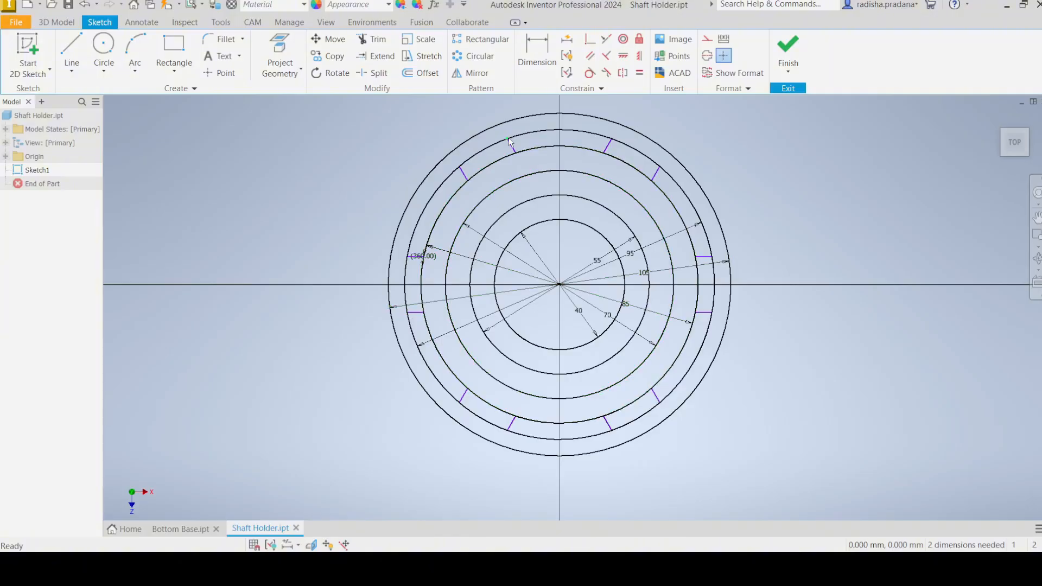
# Step: Finish the sketch and save the Shaft Holder part
pyautogui.moveTo(509, 140)
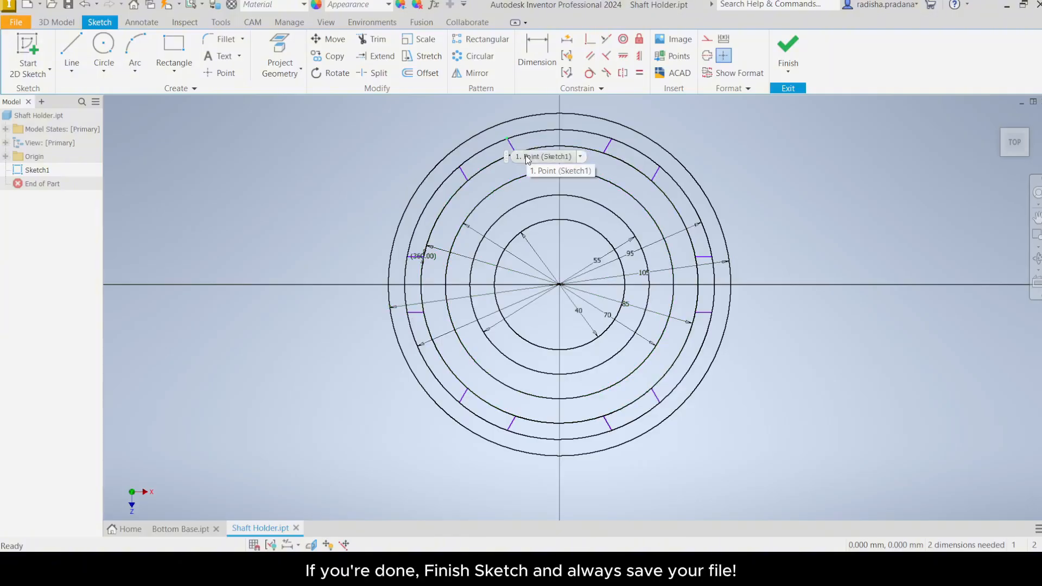
pyautogui.click(788, 48)
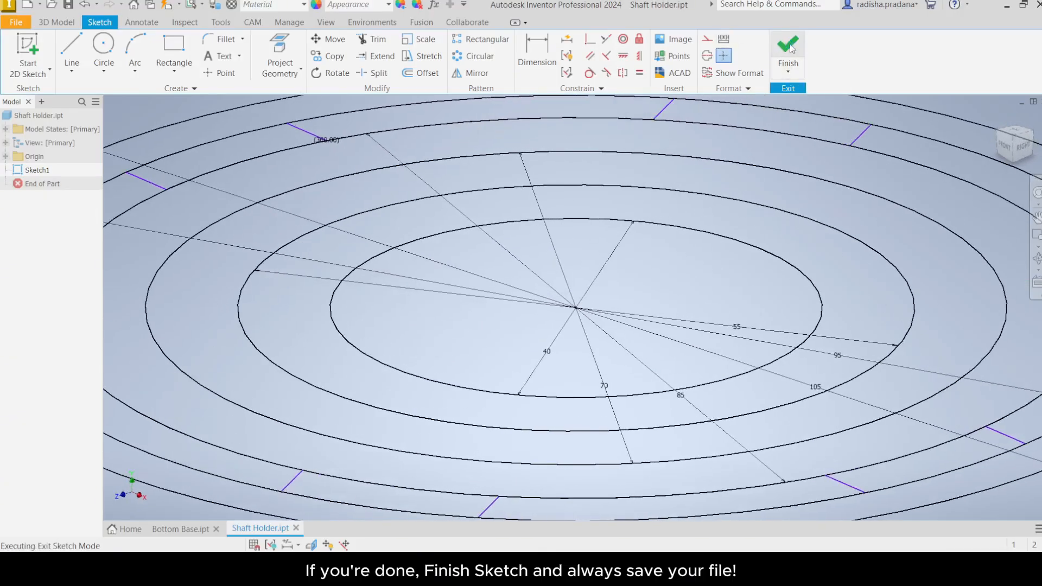
pyautogui.click(1015, 132)
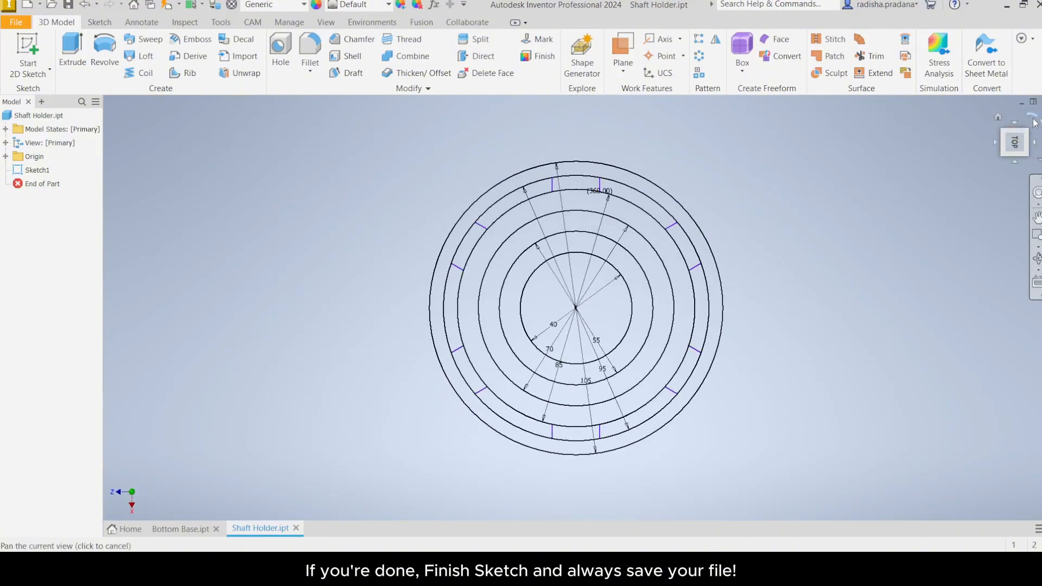
pyautogui.click(1033, 119)
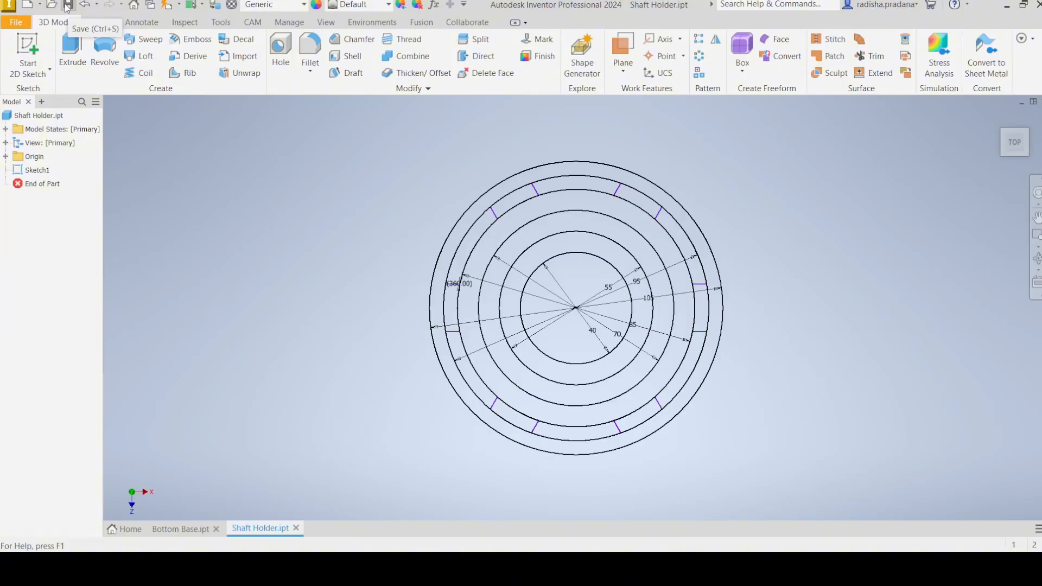
pyautogui.click(68, 6)
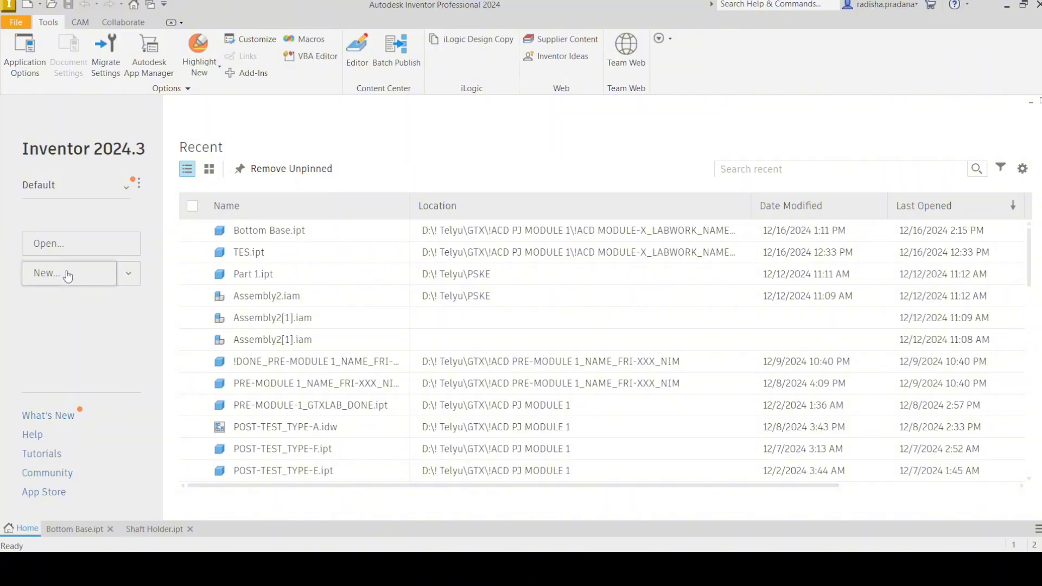
# Step: Create a new part from the Metric Standard (mm).ipt template
pyautogui.click(68, 274)
pyautogui.click(380, 209)
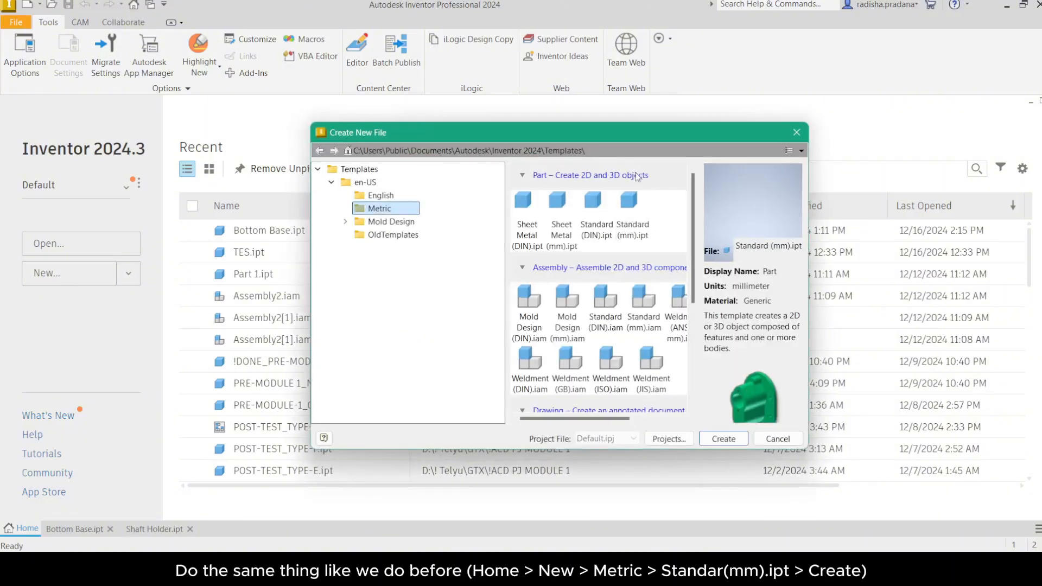
pyautogui.click(633, 215)
pyautogui.click(724, 439)
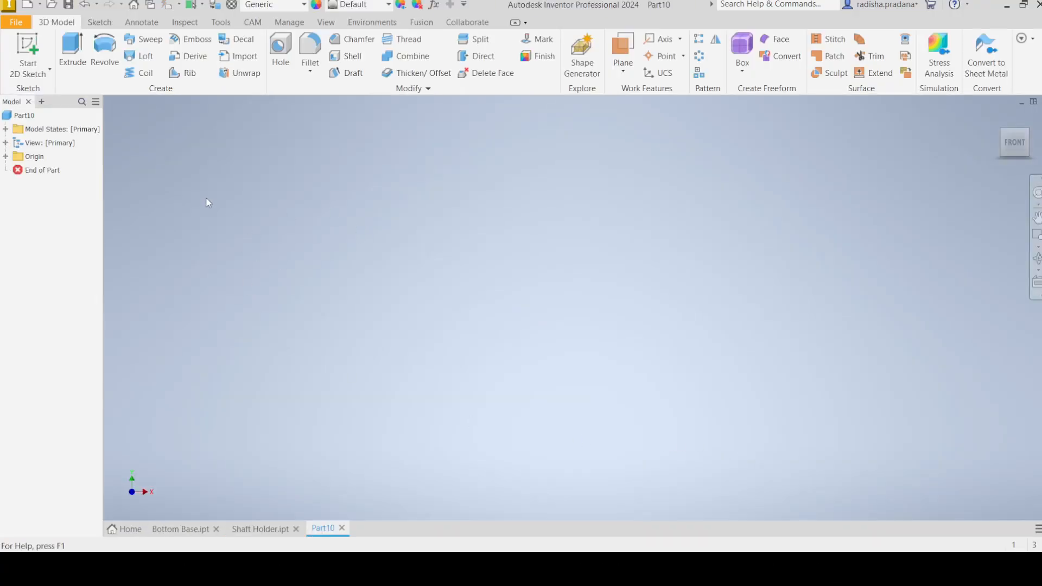
# Step: Save the new part under the file name Portafilter Grip
pyautogui.click(18, 28)
pyautogui.click(43, 135)
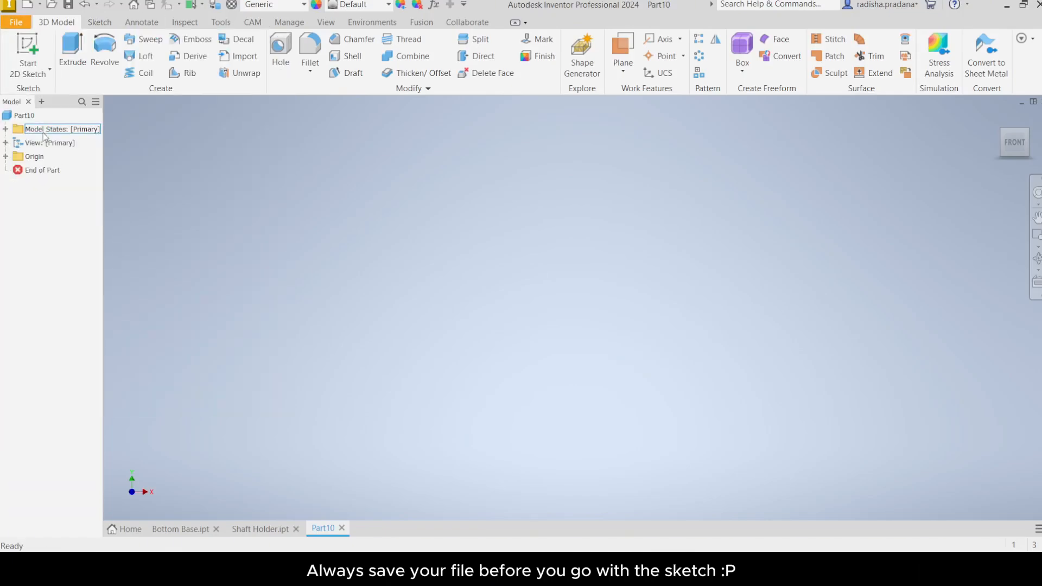
pyautogui.write('Portafilter Grip')
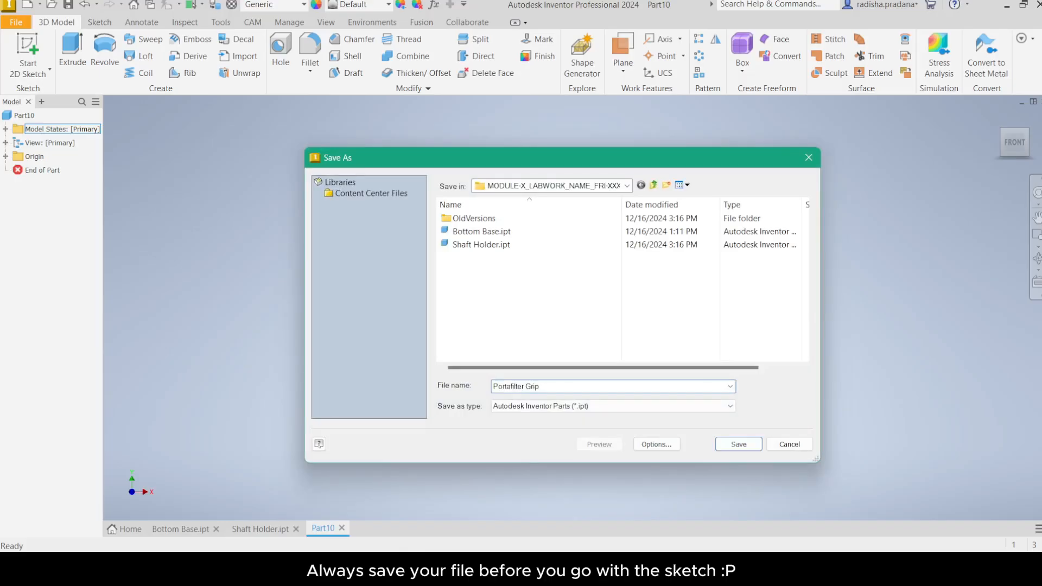
pyautogui.hotkey('ctrl', 'a')
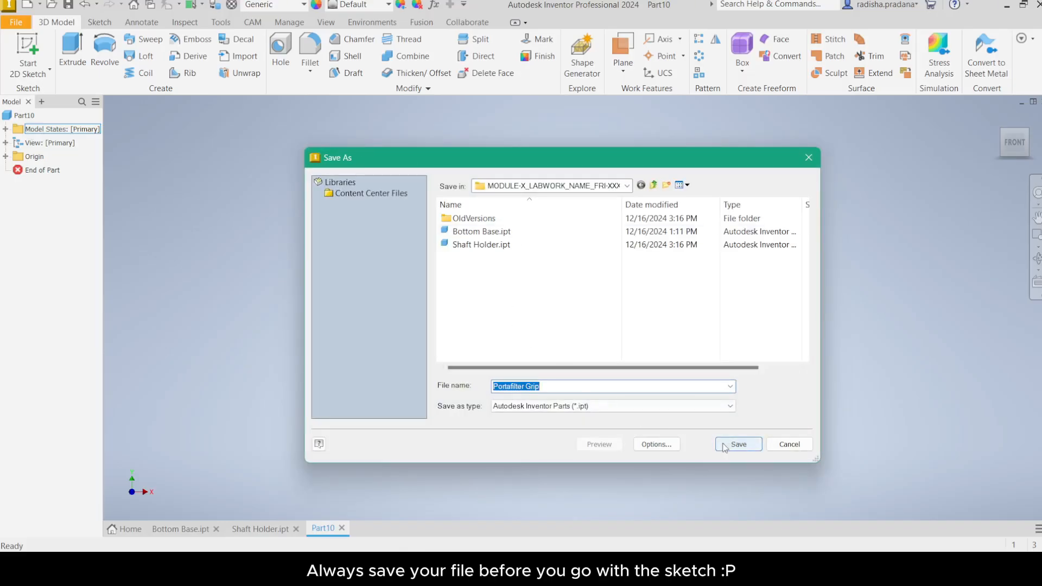
pyautogui.click(739, 445)
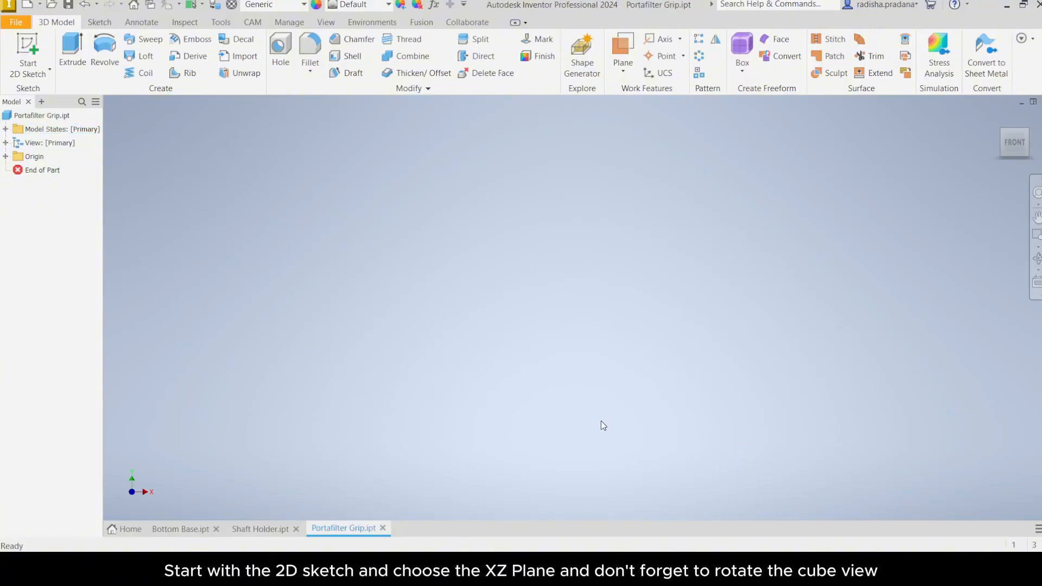
# Step: Start a 2D sketch on the XZ plane and orient it to the top view
pyautogui.click(27, 69)
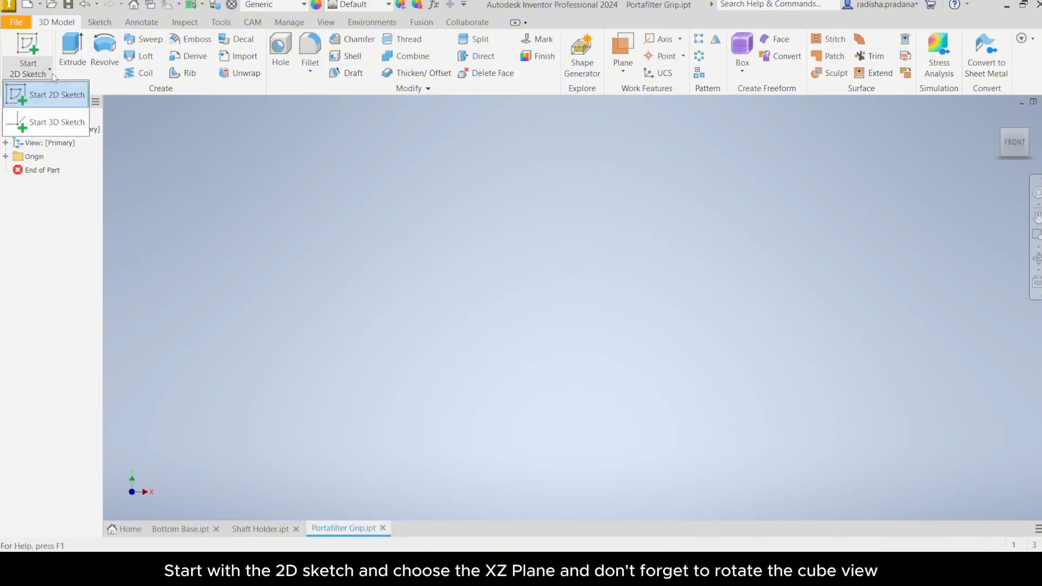
pyautogui.click(48, 95)
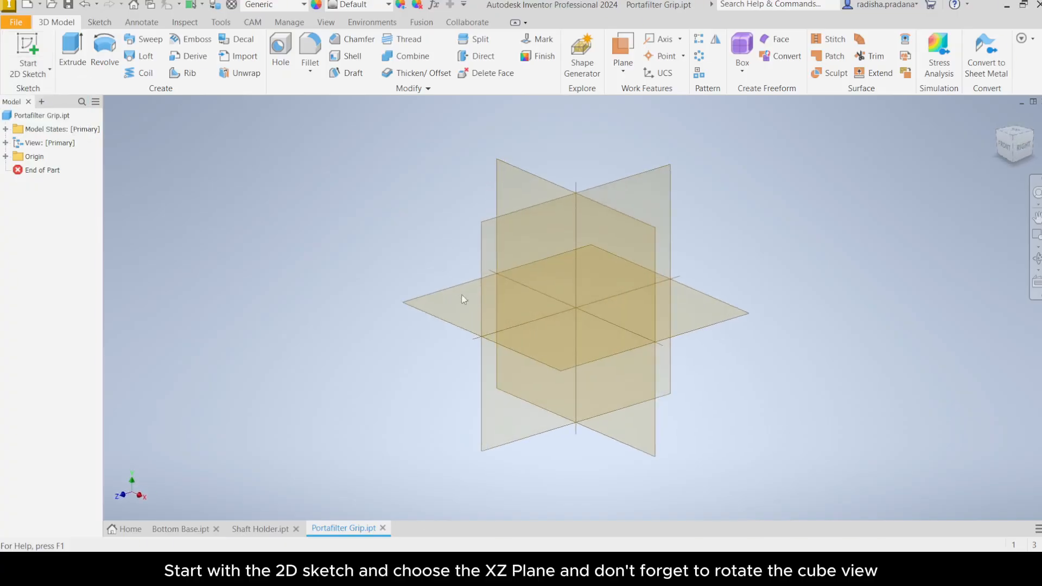
pyautogui.click(553, 365)
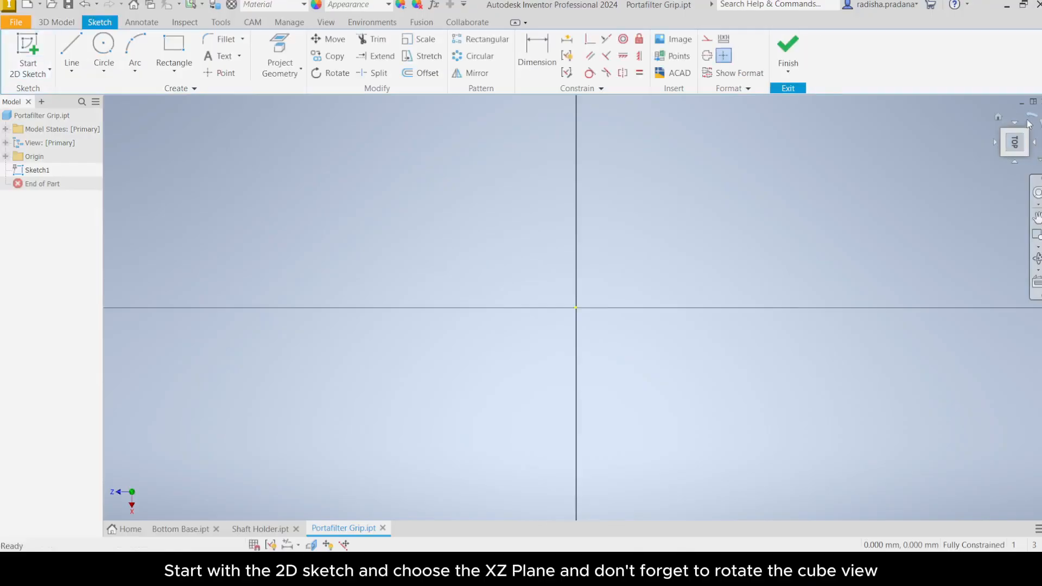
pyautogui.click(1033, 116)
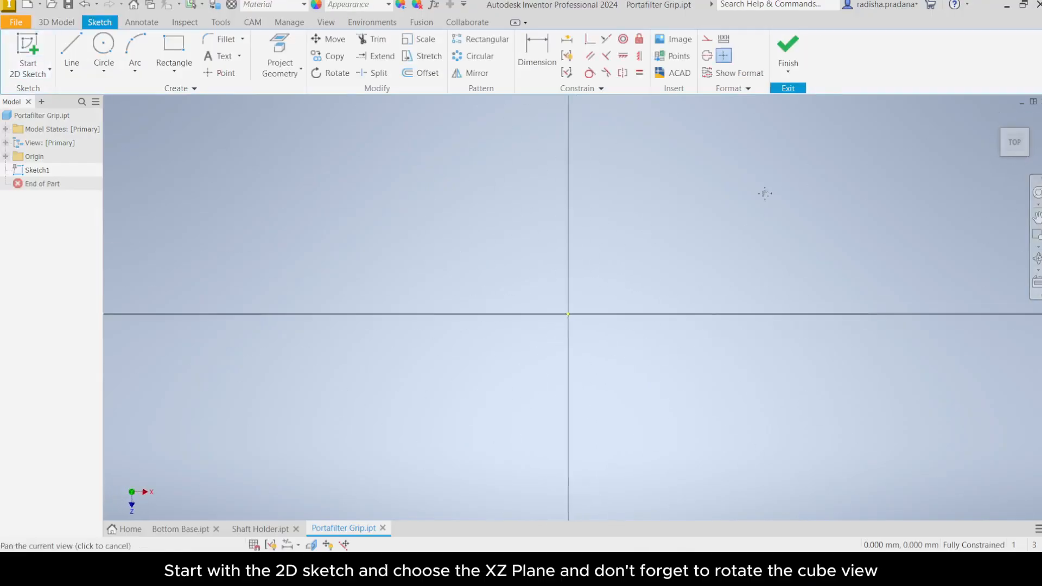
pyautogui.moveTo(764, 193); pyautogui.dragTo(683, 223, button='middle')
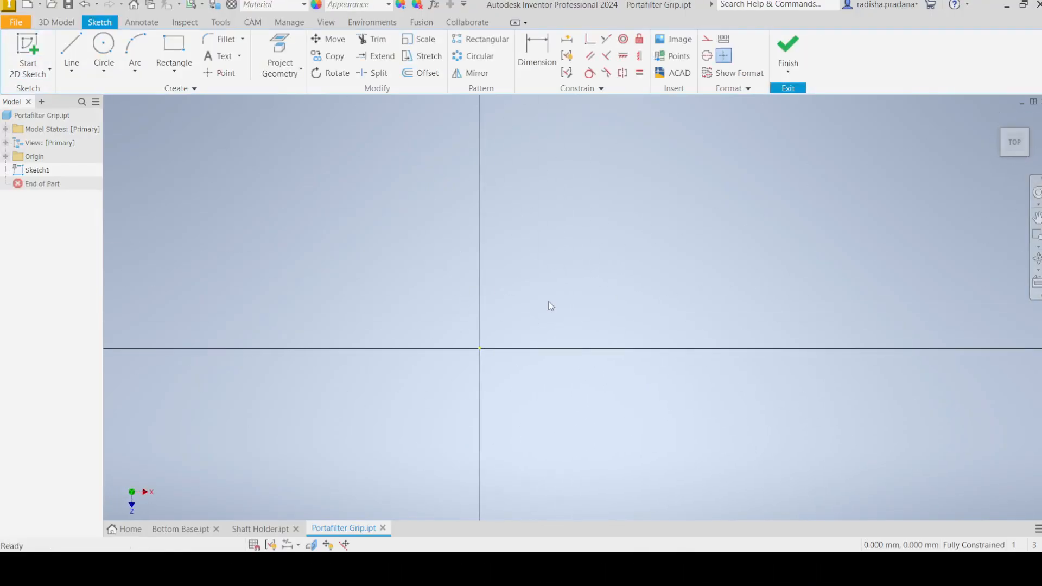
# Step: Draw a 34 mm diameter circle centred on the origin and finish the sketch
pyautogui.click(103, 57)
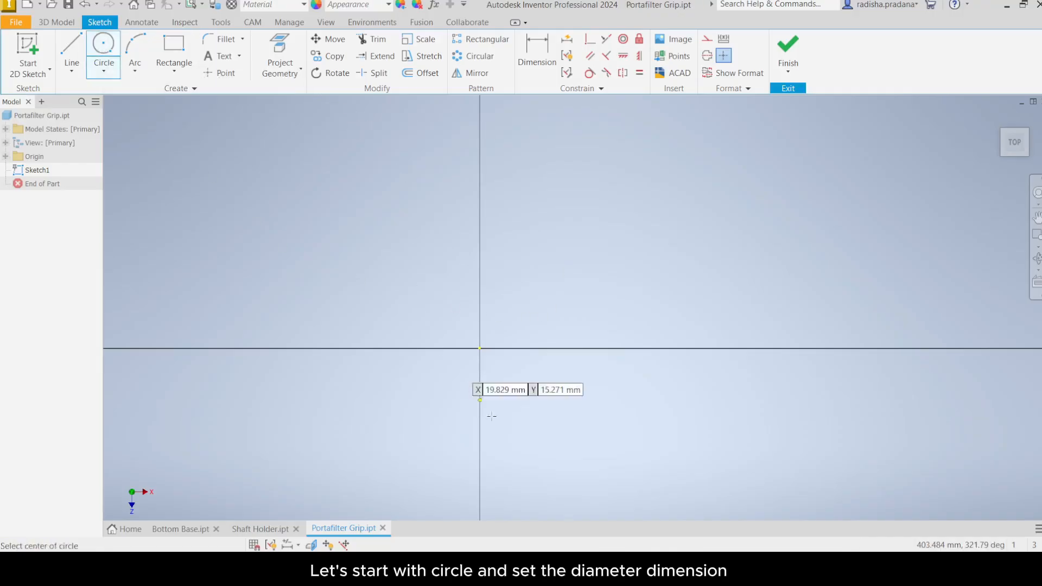
pyautogui.click(480, 348)
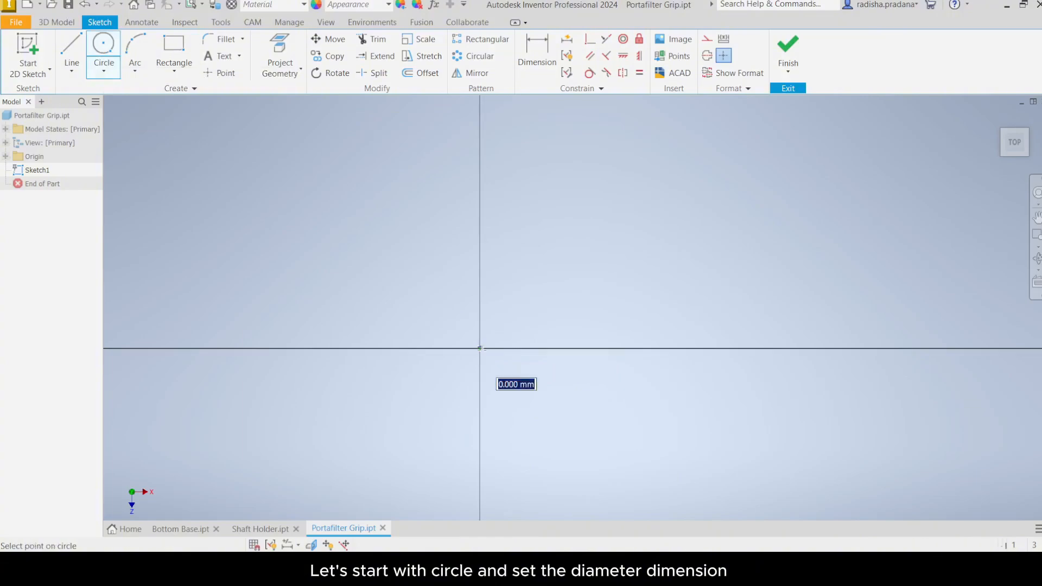
pyautogui.write('3')
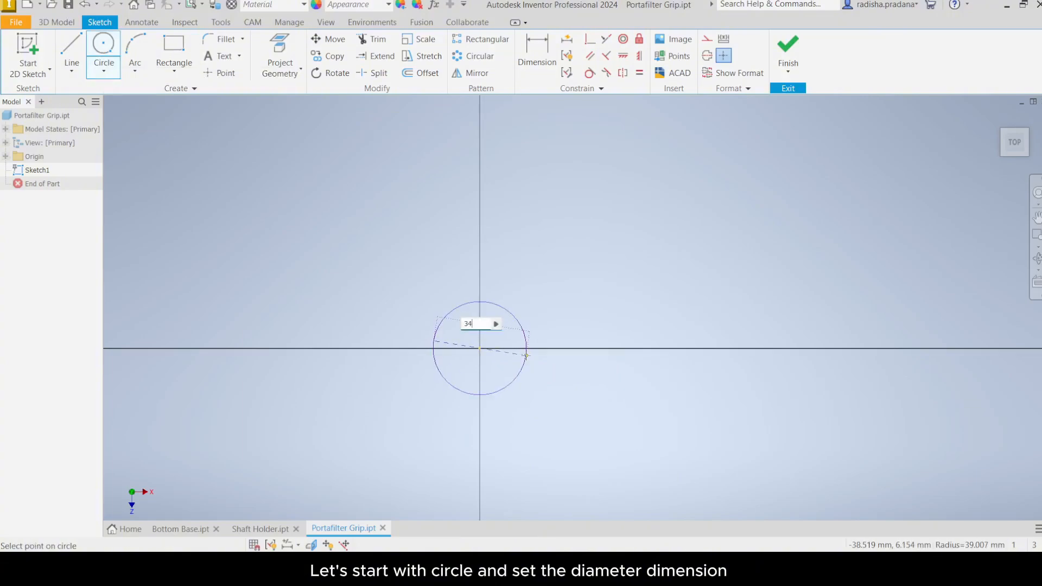
pyautogui.write('4')
pyautogui.press('Return')
pyautogui.scroll(-1, 495, 353)
pyautogui.scroll(4, 494, 352)
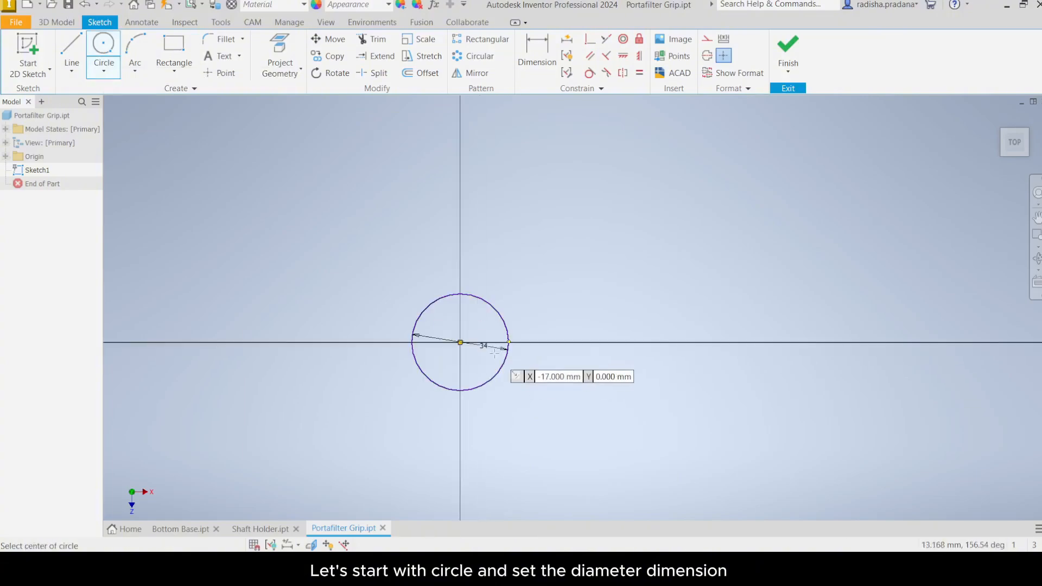
pyautogui.scroll(4, 495, 354)
pyautogui.moveTo(495, 354); pyautogui.dragTo(546, 352, button='middle')
pyautogui.rightClick(511, 350)
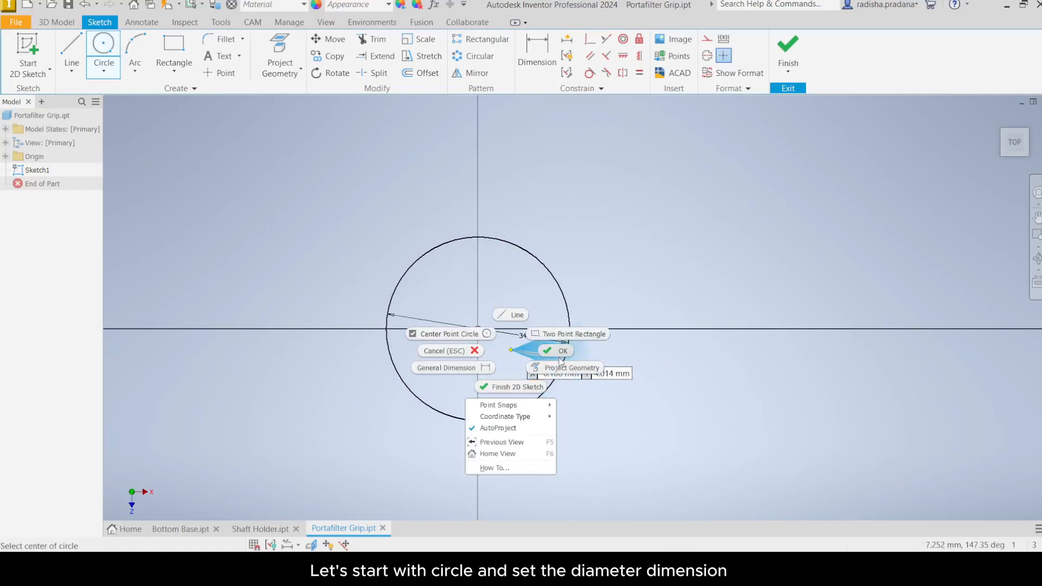
pyautogui.click(561, 359)
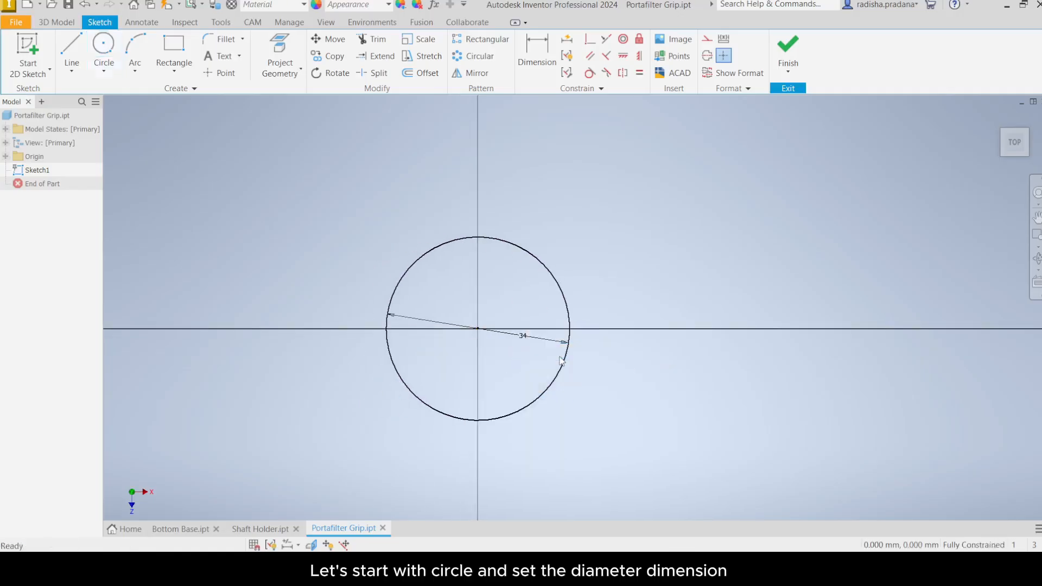
pyautogui.click(784, 47)
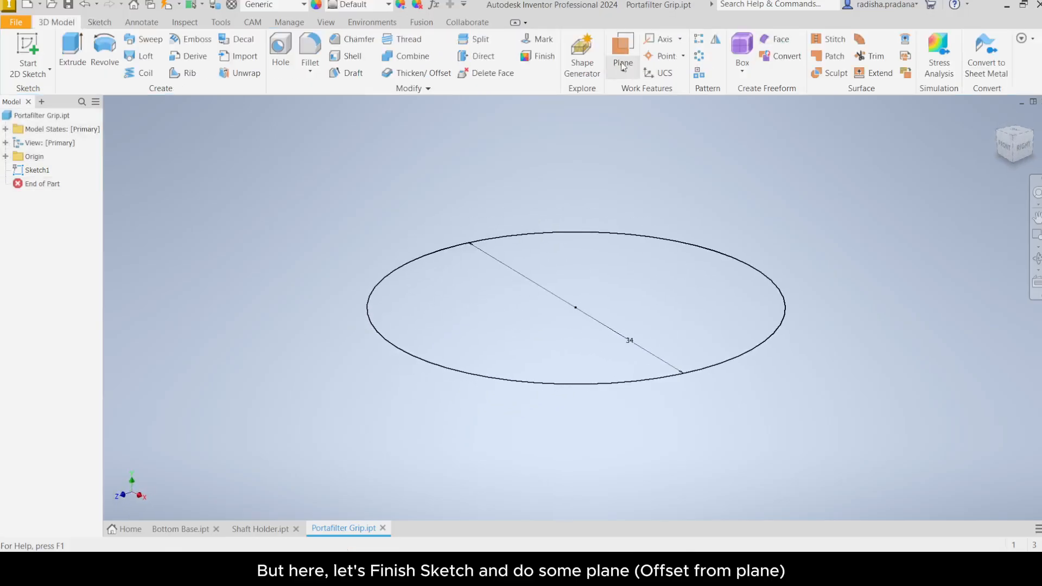
# Step: Create a work plane offset -50 mm from the XZ plane
pyautogui.click(623, 70)
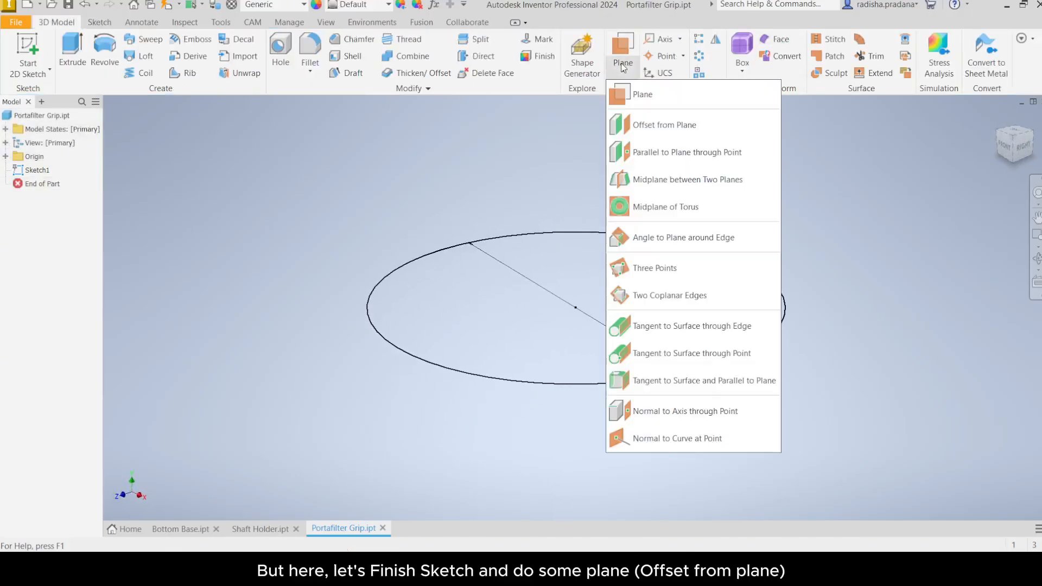
pyautogui.click(652, 126)
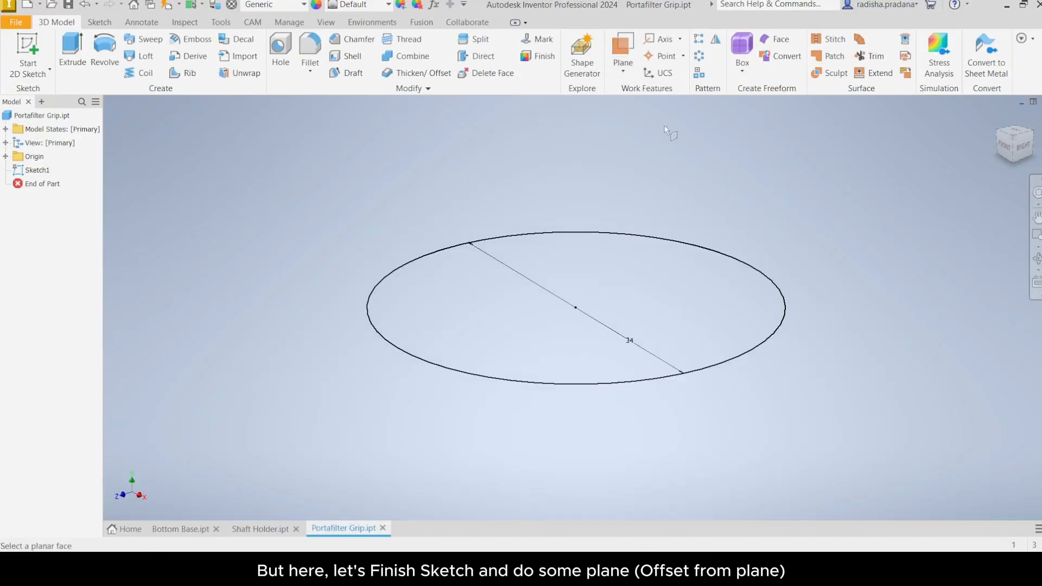
pyautogui.click(6, 156)
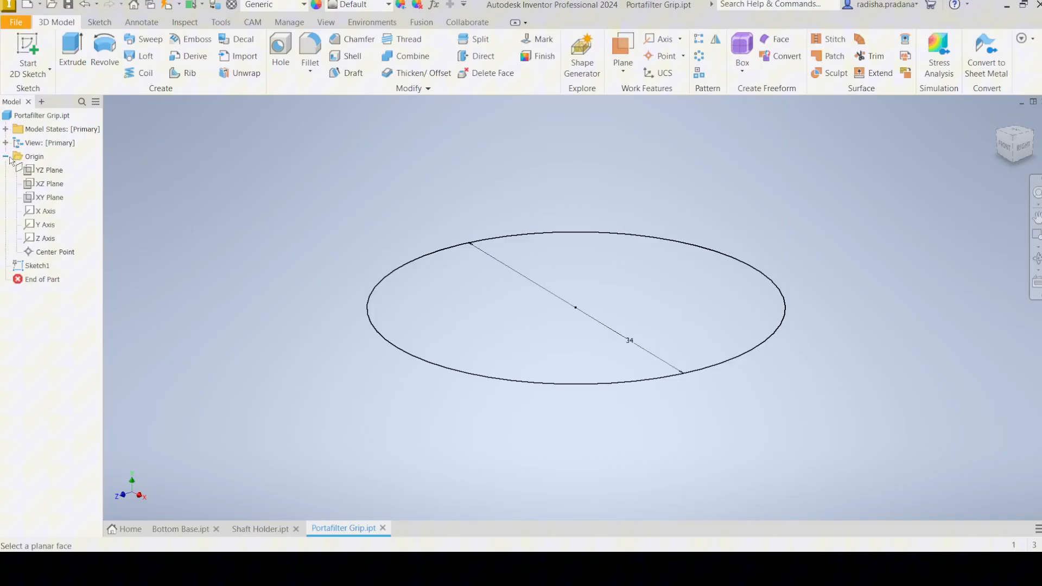
pyautogui.click(42, 184)
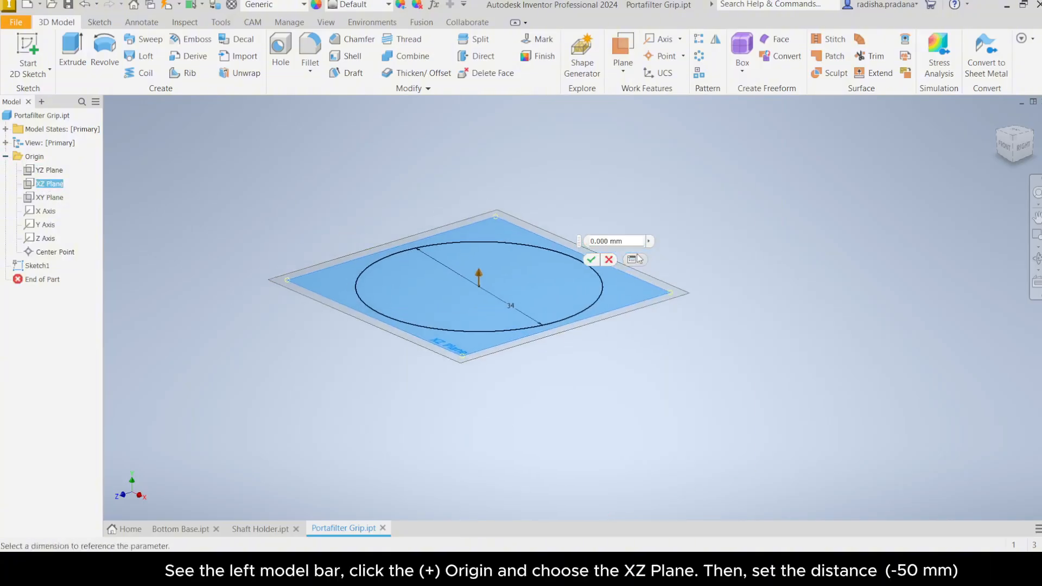
pyautogui.tripleClick(600, 243)
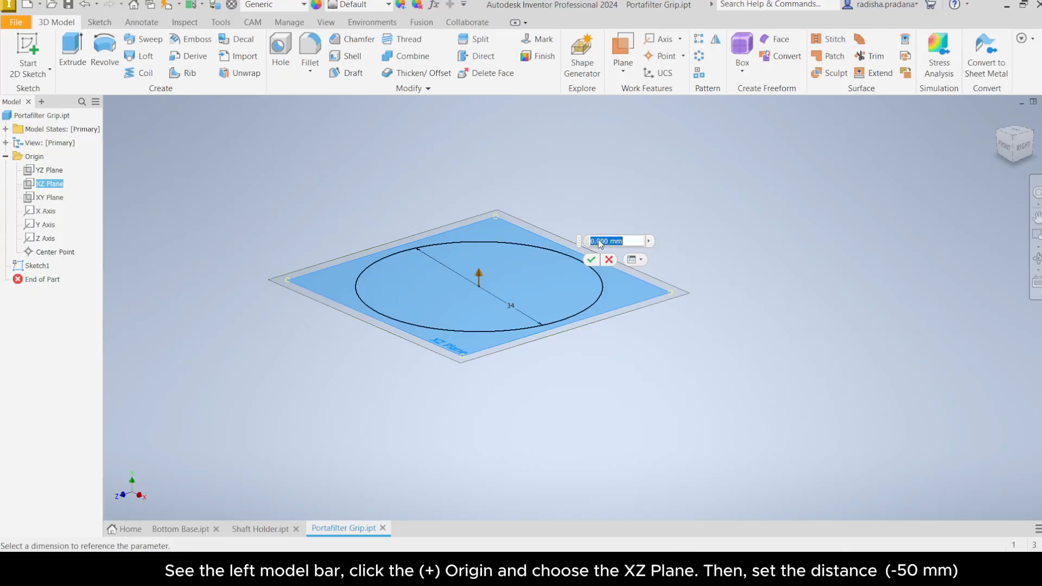
pyautogui.write('-50')
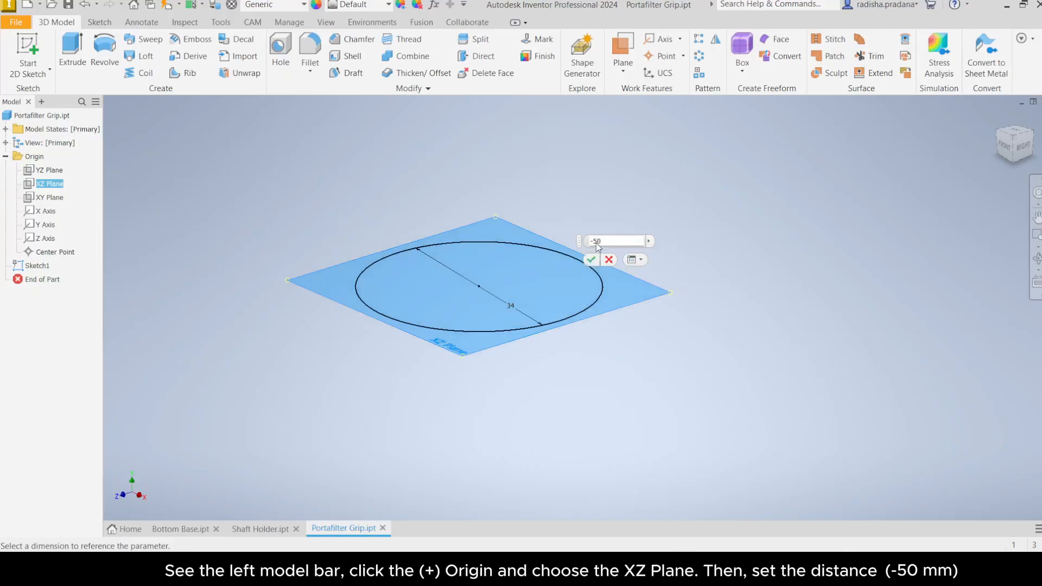
pyautogui.click(590, 260)
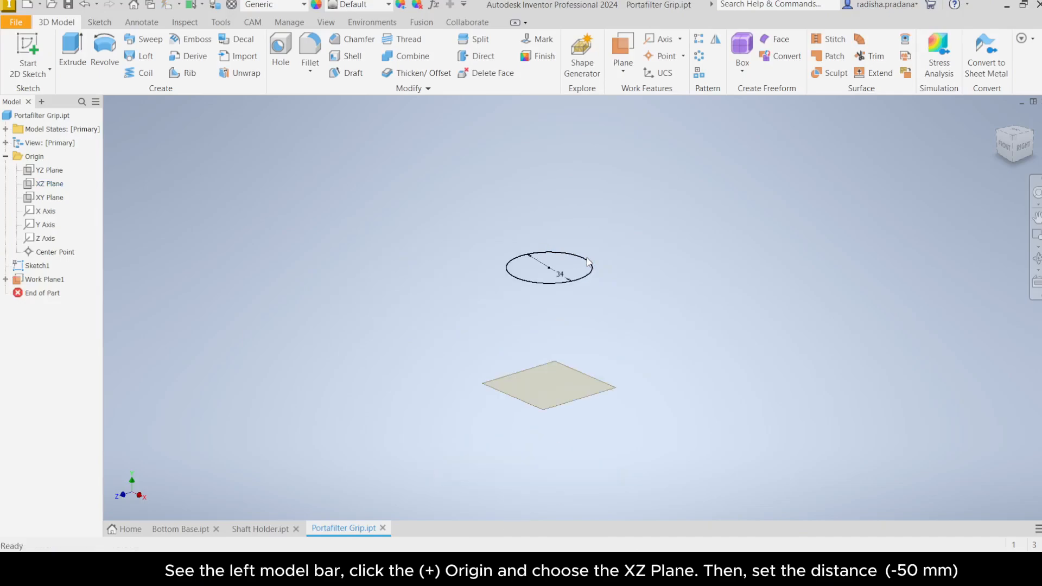
# Step: Sketch a 34 mm diameter circle centred on the origin on Work Plane1 and finish the sketch
pyautogui.scroll(3, 578, 311)
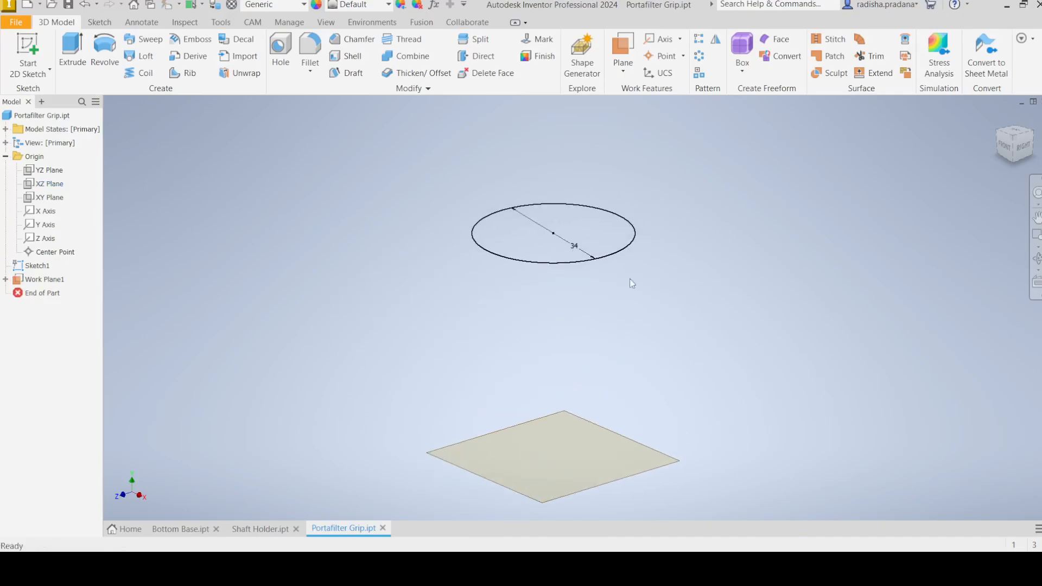
pyautogui.click(32, 47)
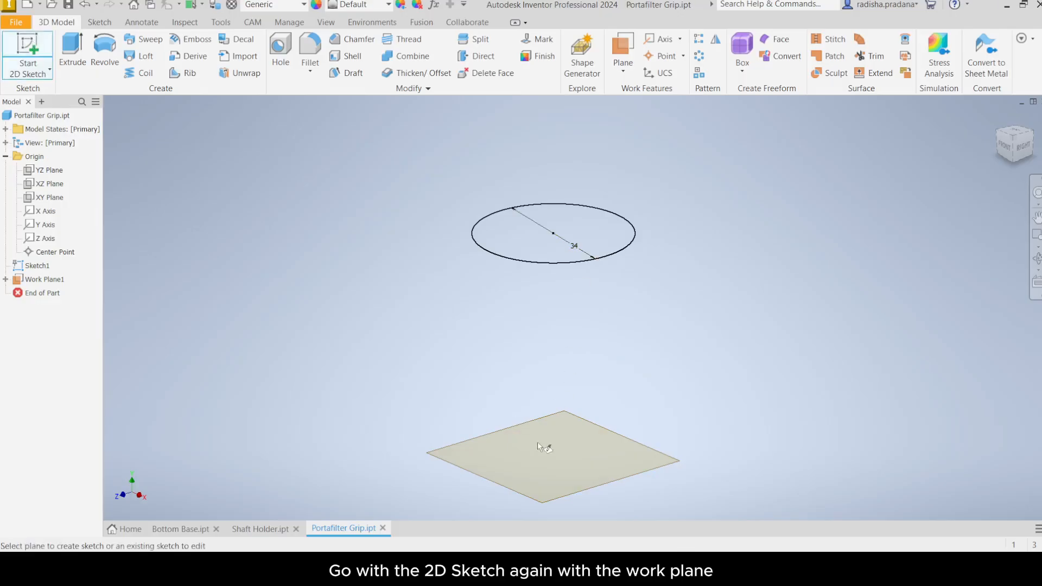
pyautogui.click(629, 445)
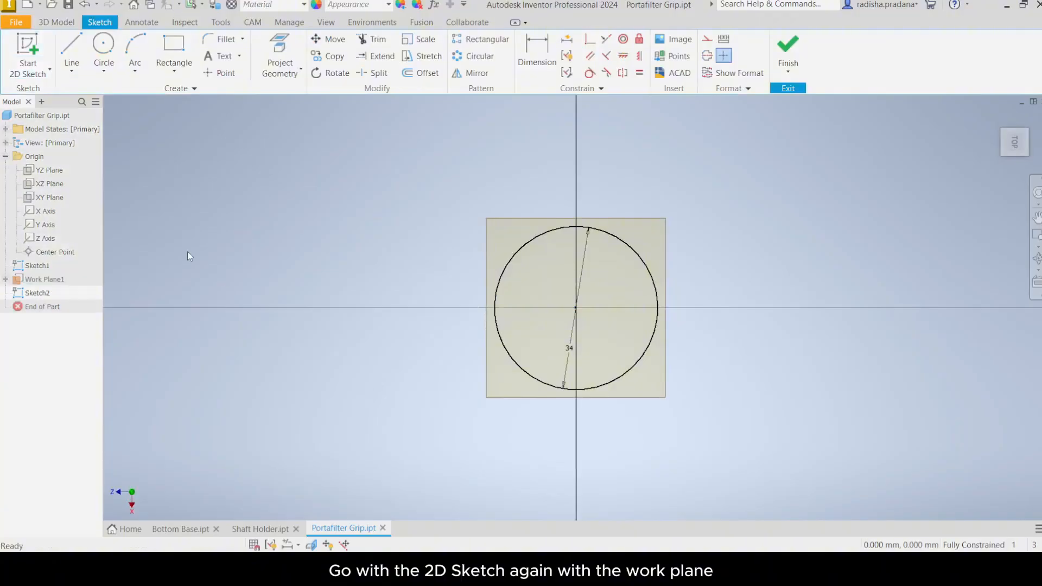
pyautogui.click(104, 43)
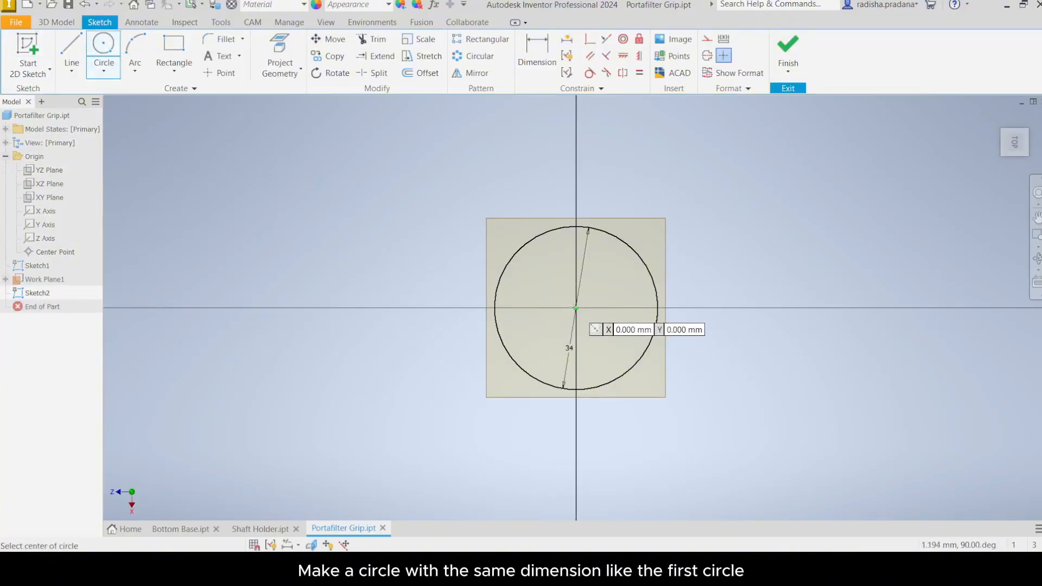
pyautogui.click(575, 308)
pyautogui.write('34')
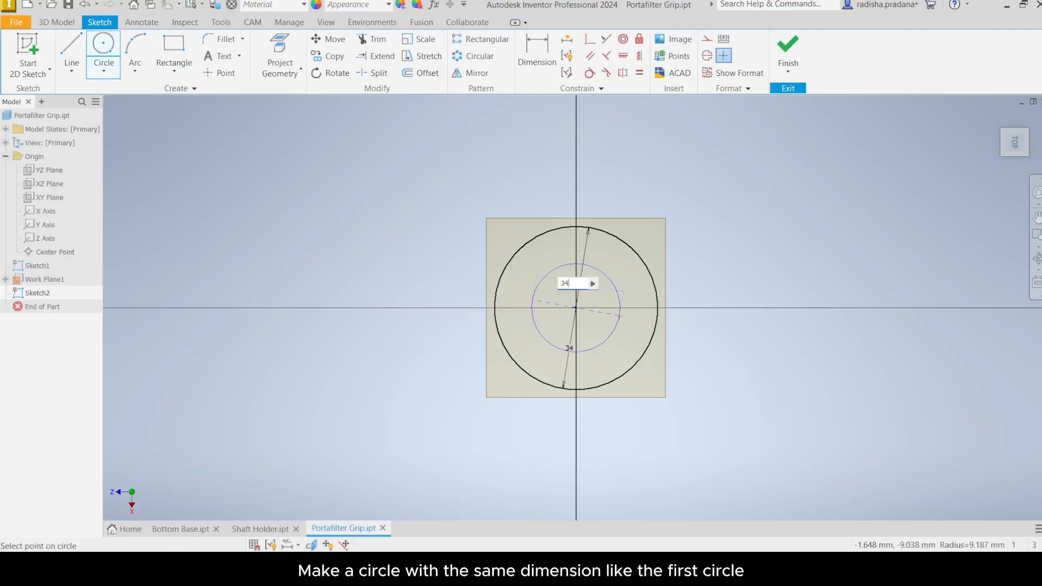
pyautogui.press('Return')
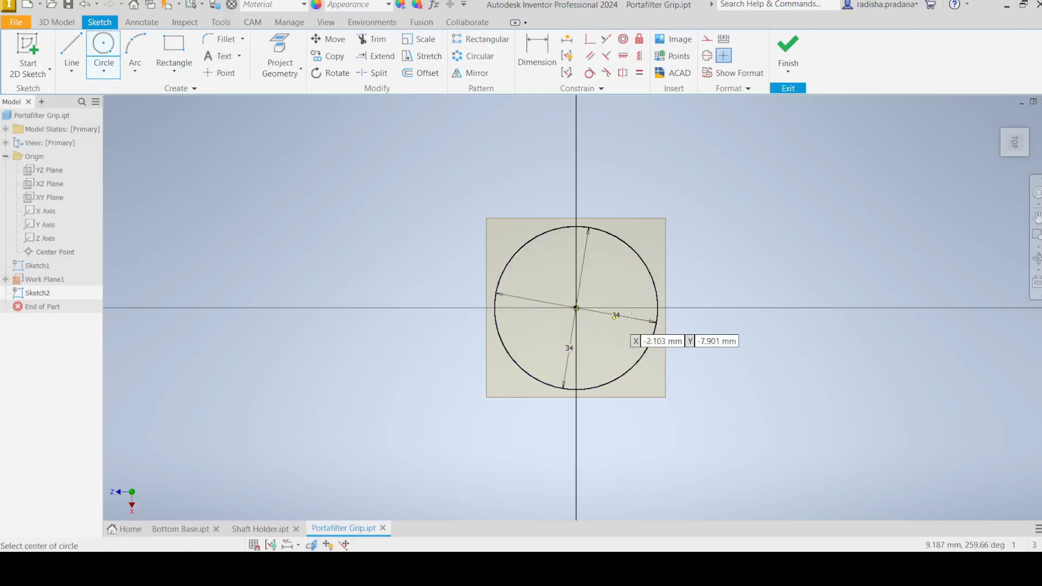
pyautogui.click(785, 52)
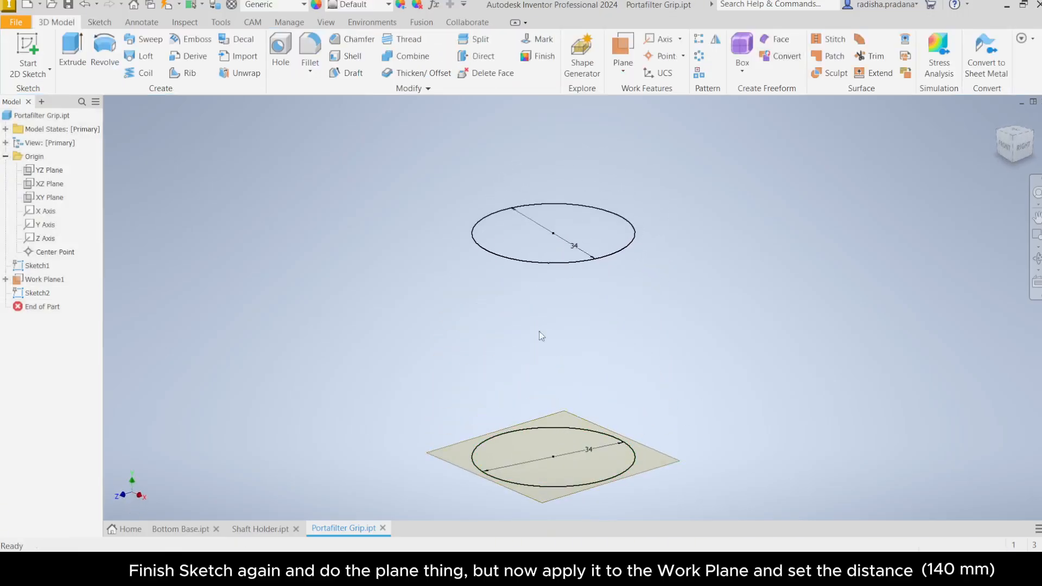
# Step: Create a work plane offset 140 mm from Work Plane1
pyautogui.click(624, 66)
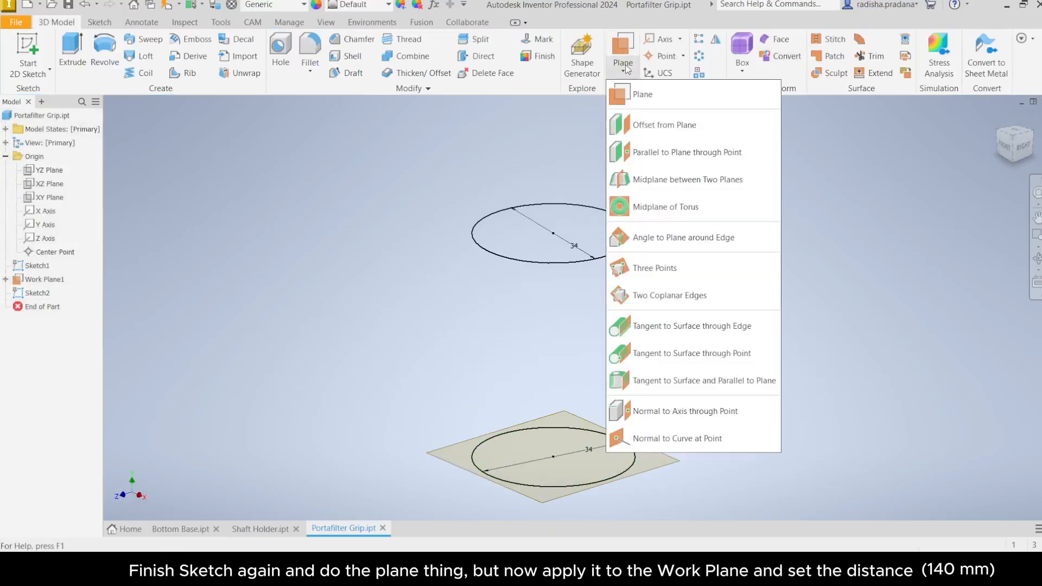
pyautogui.click(639, 130)
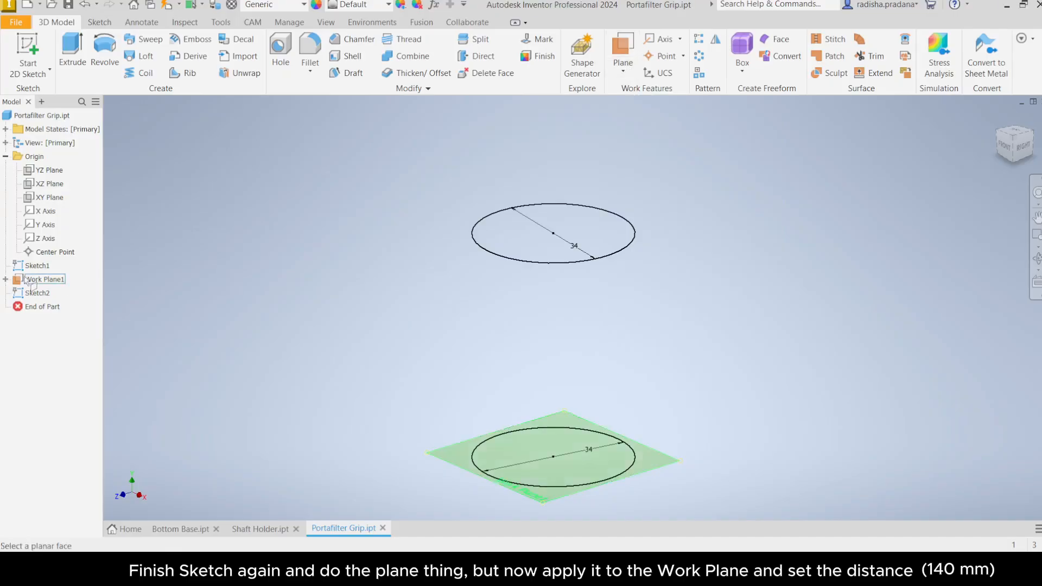
pyautogui.click(50, 280)
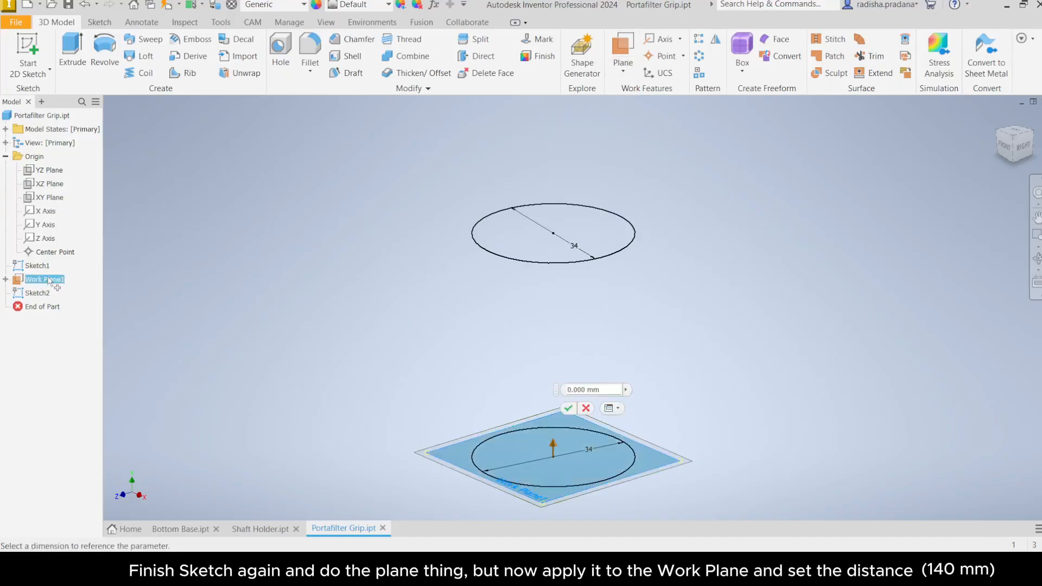
pyautogui.doubleClick(573, 391)
pyautogui.write('140')
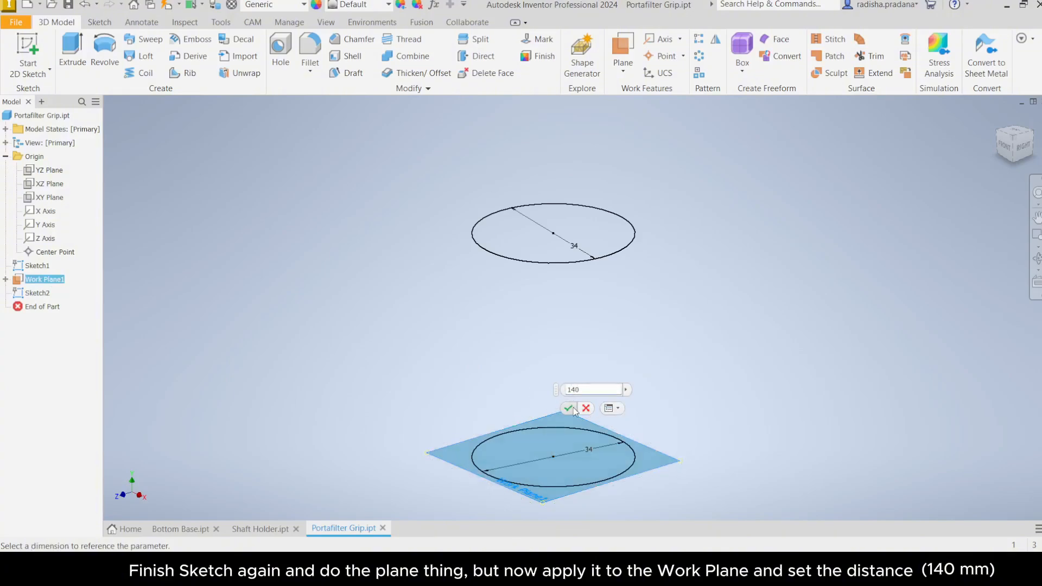
pyautogui.click(569, 410)
pyautogui.scroll(-5, 574, 411)
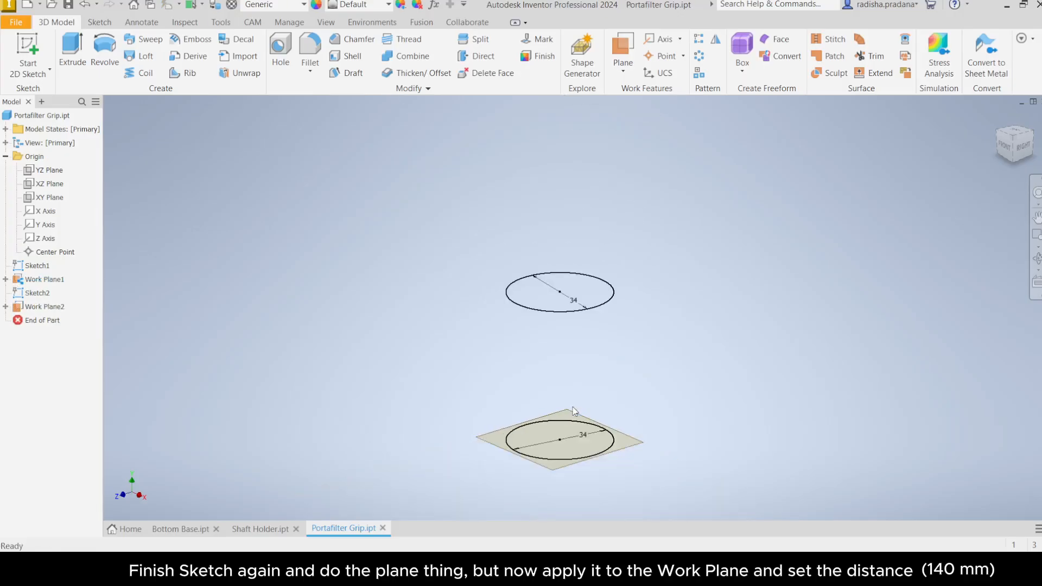
# Step: Sketch a 28 mm diameter circle centred on the origin on the new top work plane and finish the sketch
pyautogui.press('F2')
pyautogui.moveTo(574, 420); pyautogui.dragTo(570, 426)
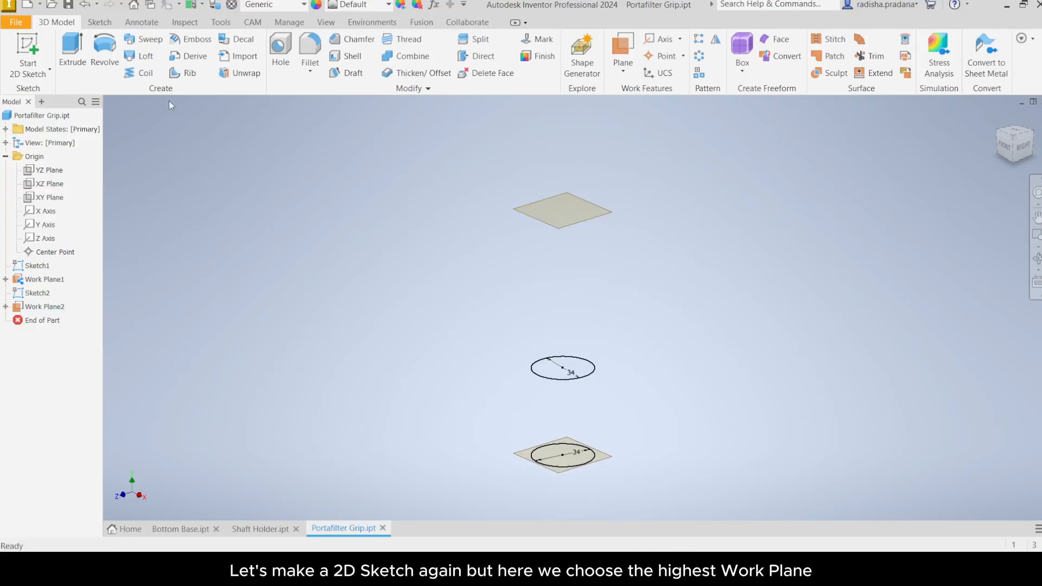
pyautogui.click(27, 51)
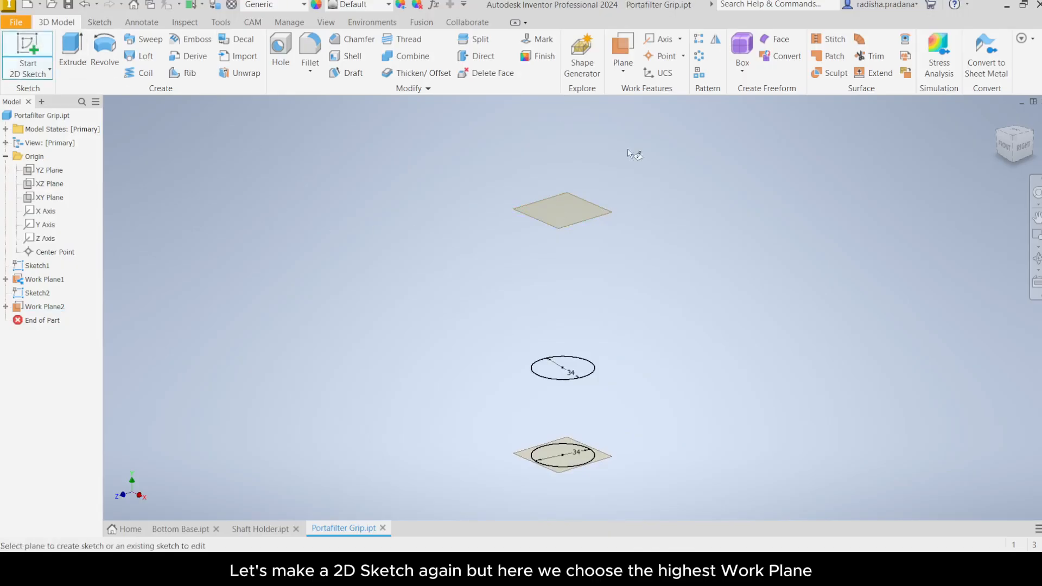
pyautogui.click(589, 206)
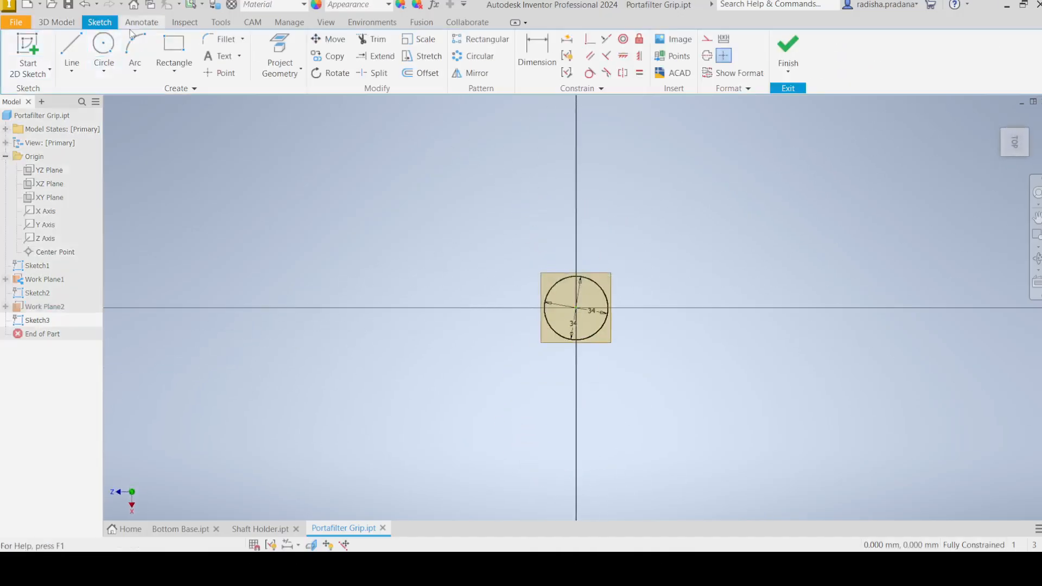
pyautogui.click(102, 49)
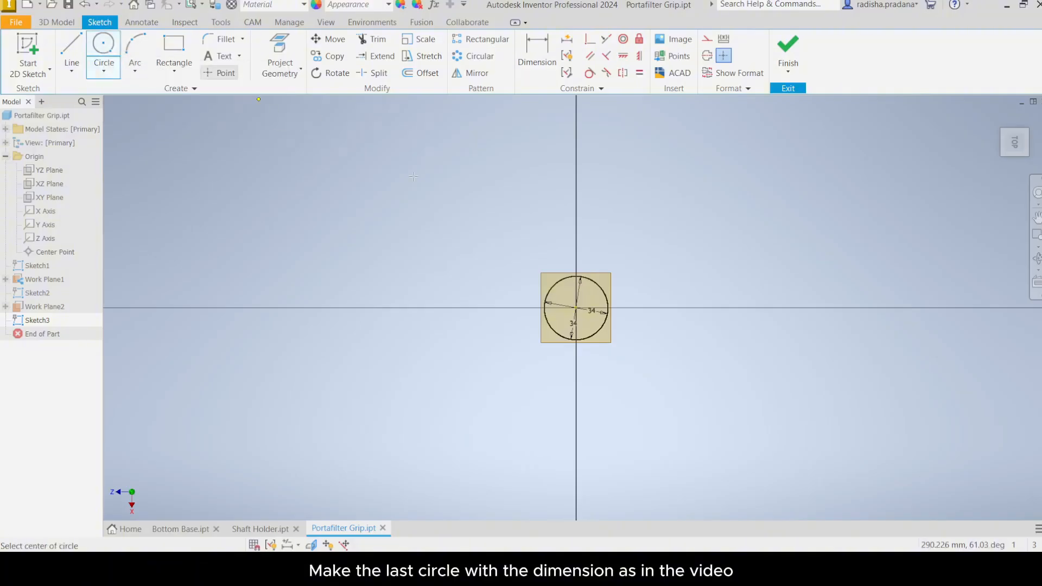
pyautogui.click(576, 308)
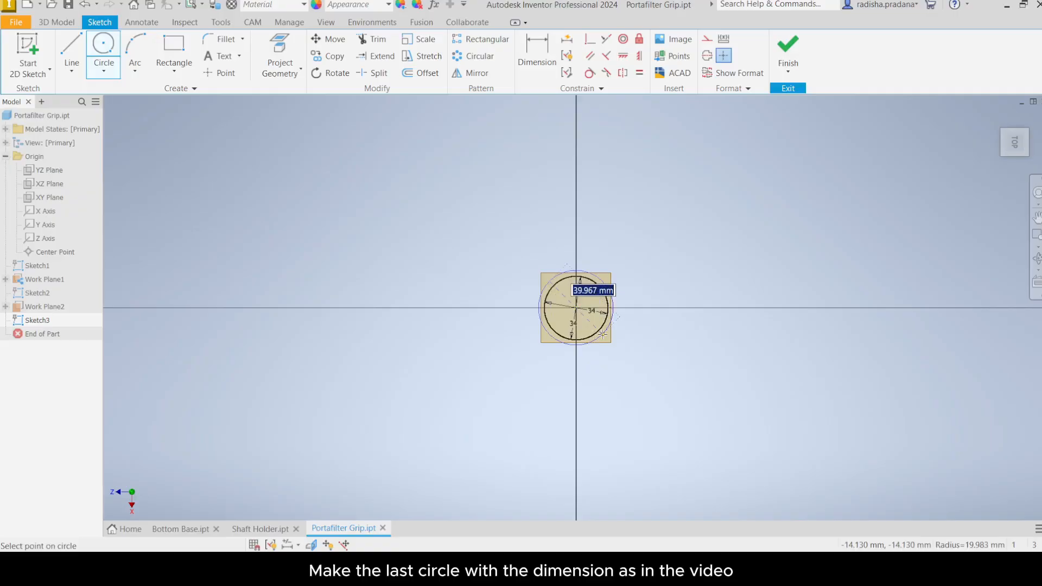
pyautogui.write('28')
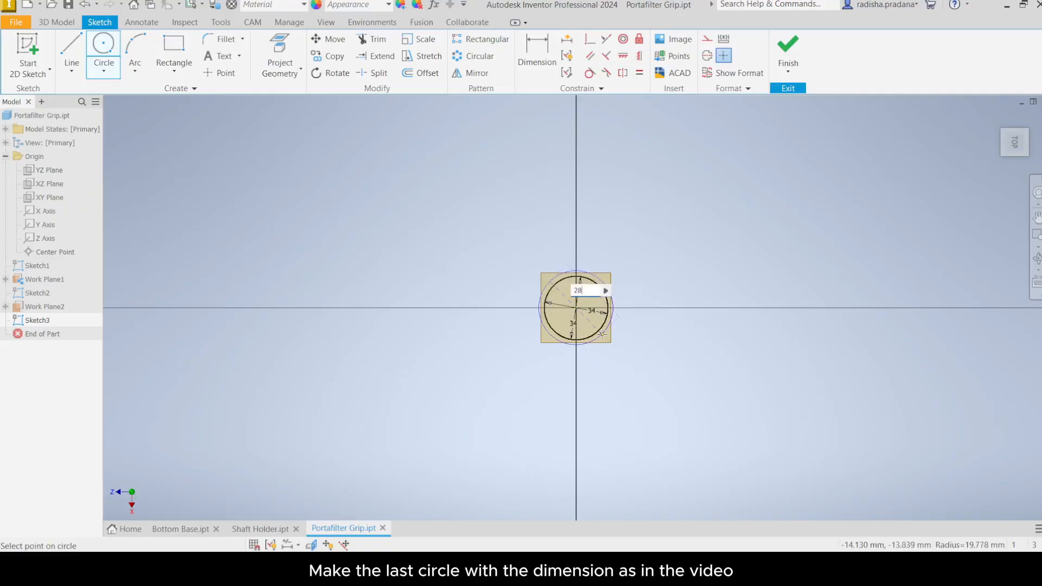
pyautogui.press('Return')
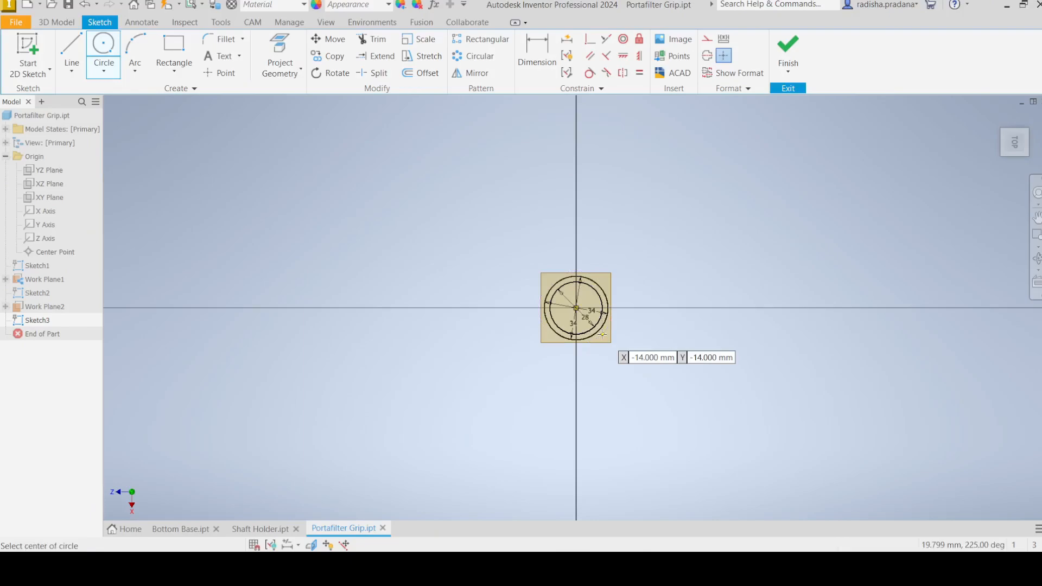
pyautogui.scroll(-2, 603, 334)
pyautogui.scroll(5, 603, 334)
pyautogui.click(788, 52)
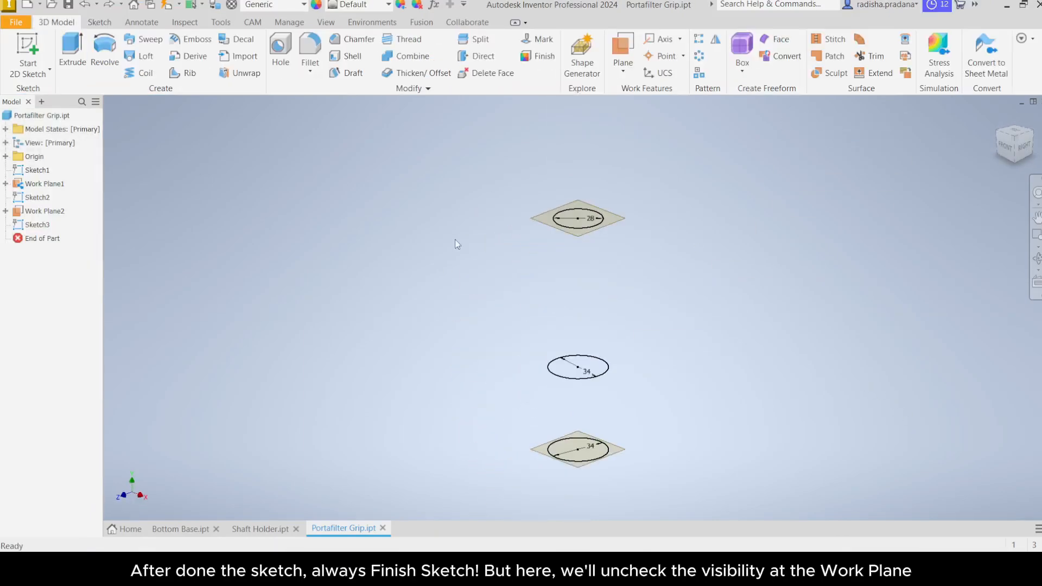
# Step: Turn off the visibility of both work planes
pyautogui.rightClick(43, 185)
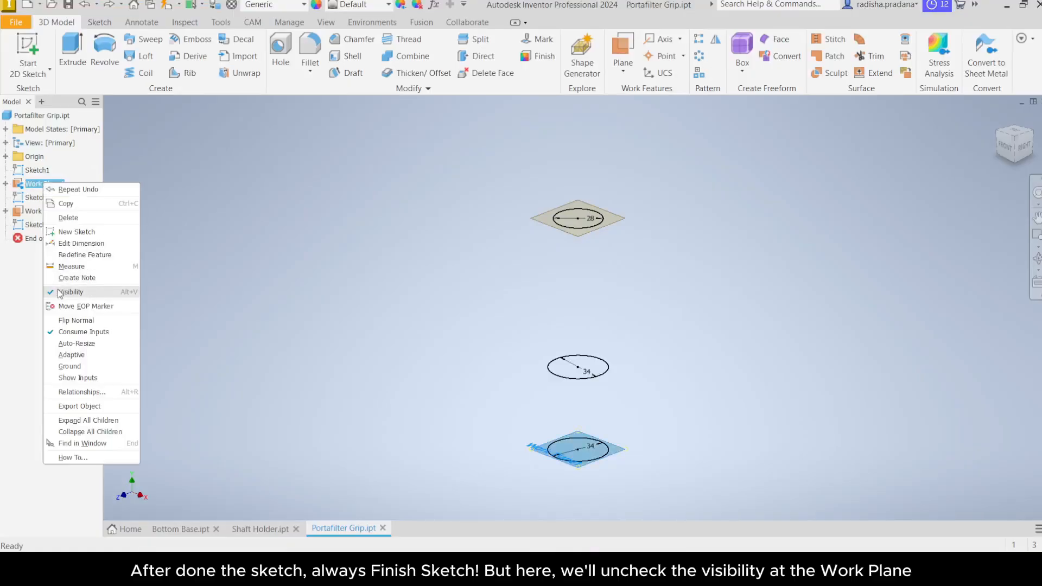
pyautogui.click(60, 293)
pyautogui.rightClick(35, 212)
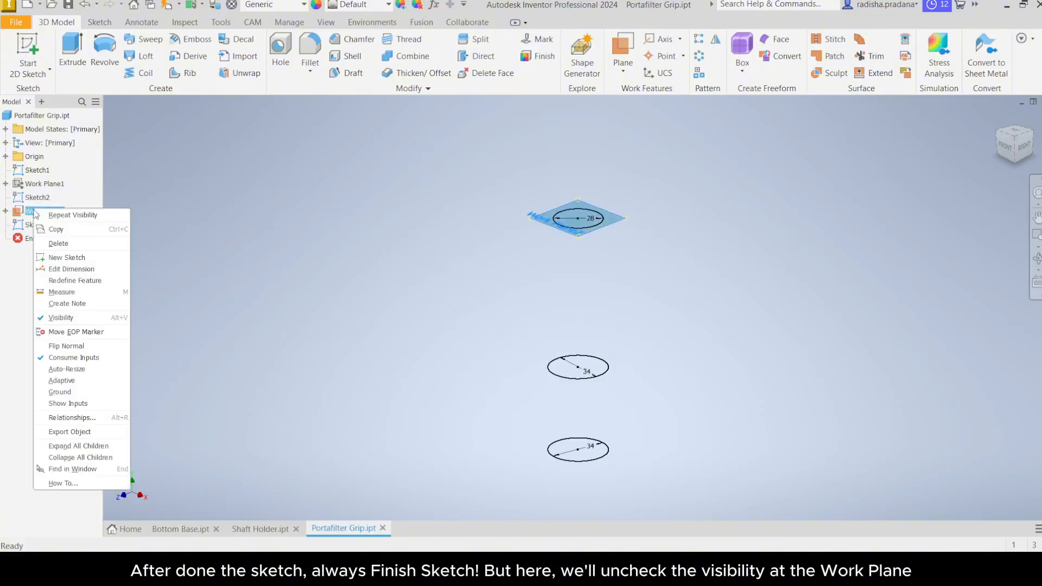
pyautogui.click(57, 322)
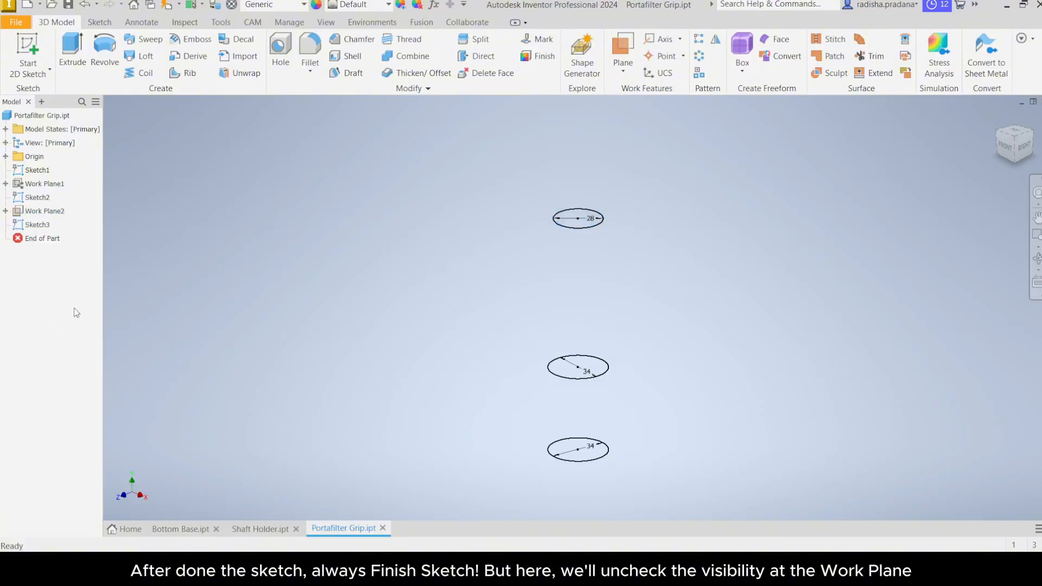
pyautogui.moveTo(608, 299); pyautogui.dragTo(557, 291, button='middle')
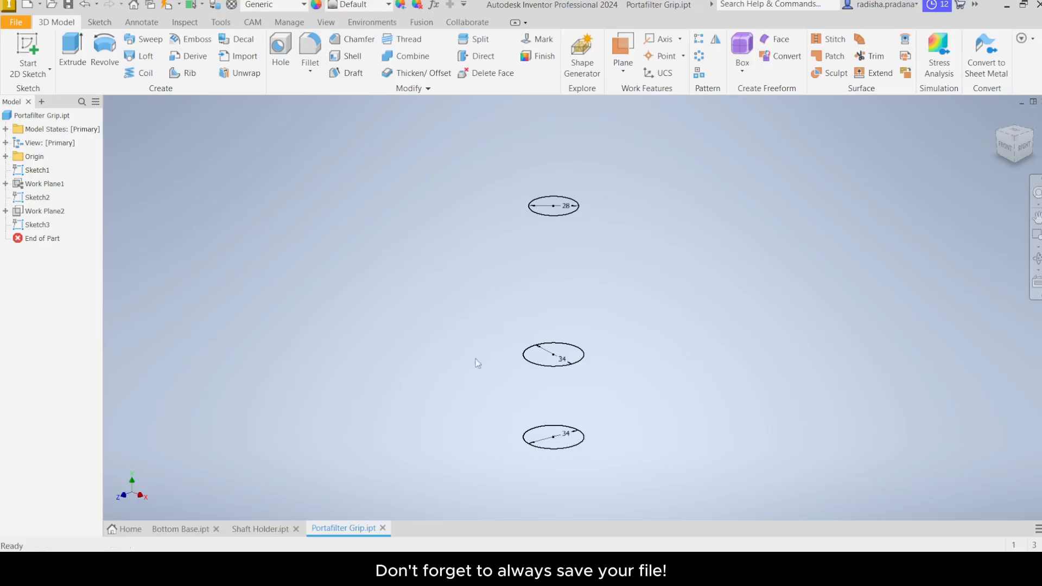
# Step: Create a new part from the Metric Standard (mm).ipt template
pyautogui.click(70, 10)
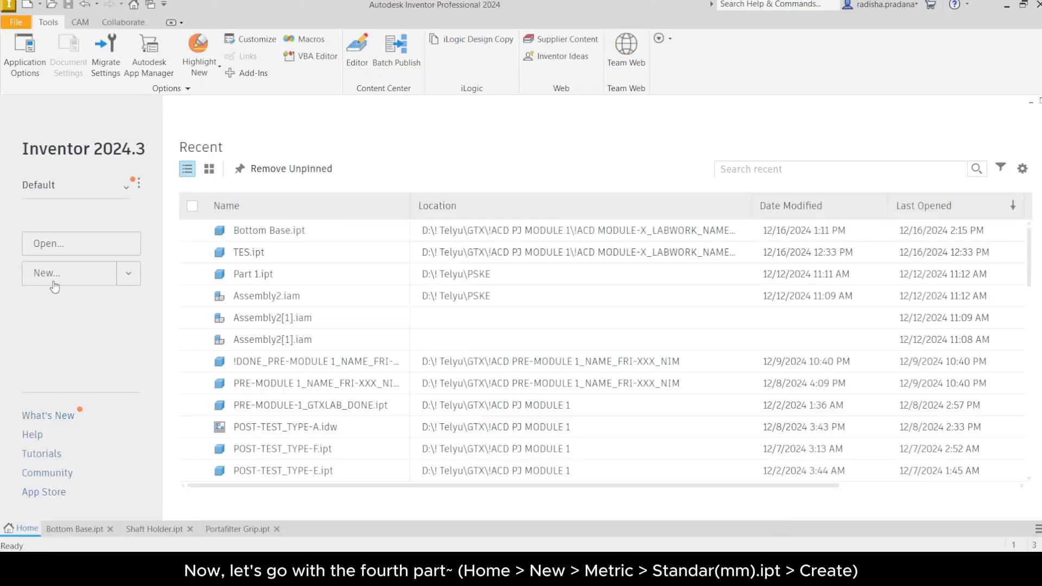
pyautogui.click(54, 287)
pyautogui.click(363, 212)
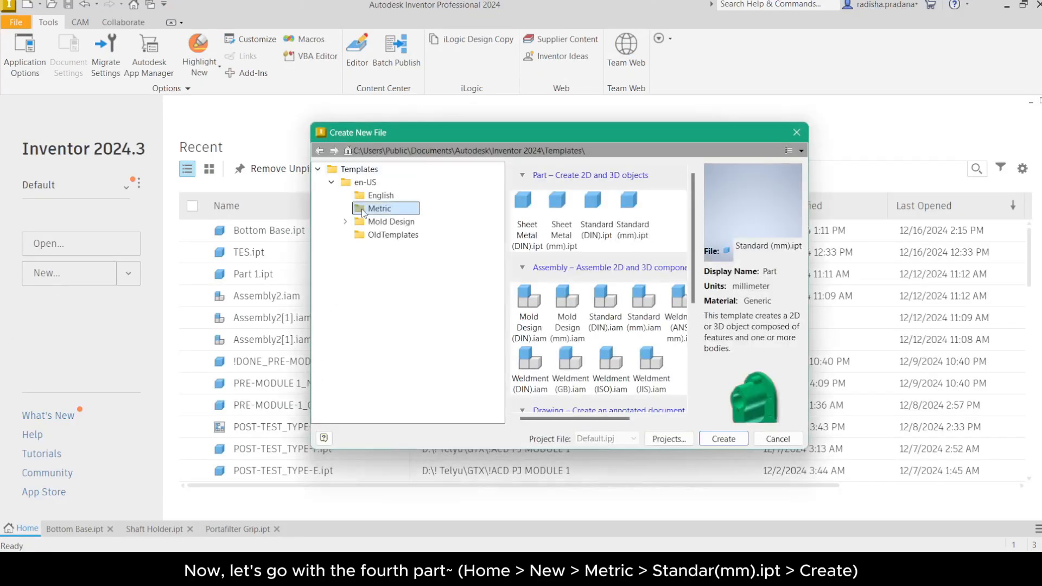
pyautogui.click(631, 214)
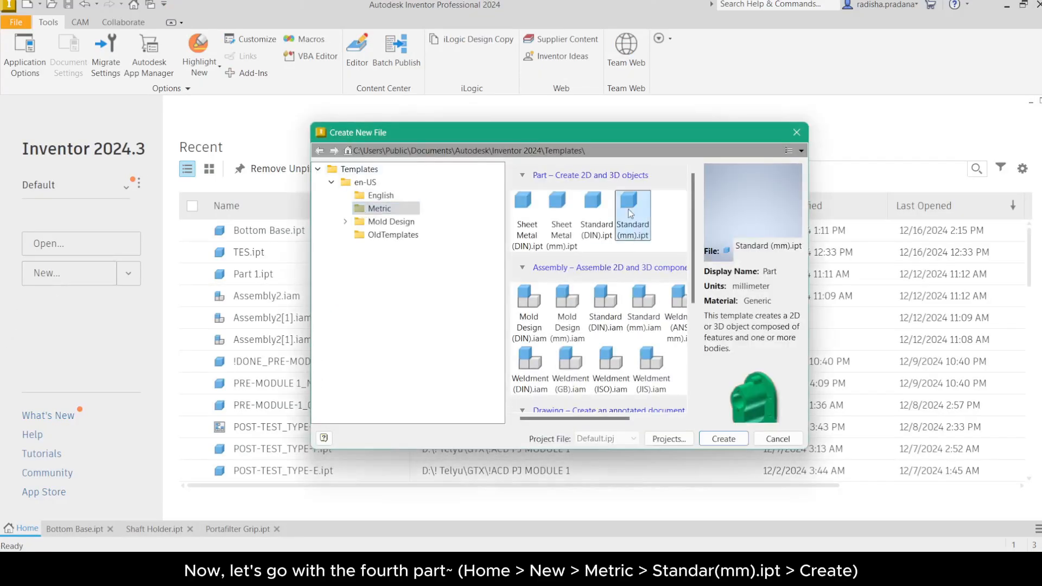
pyautogui.click(725, 438)
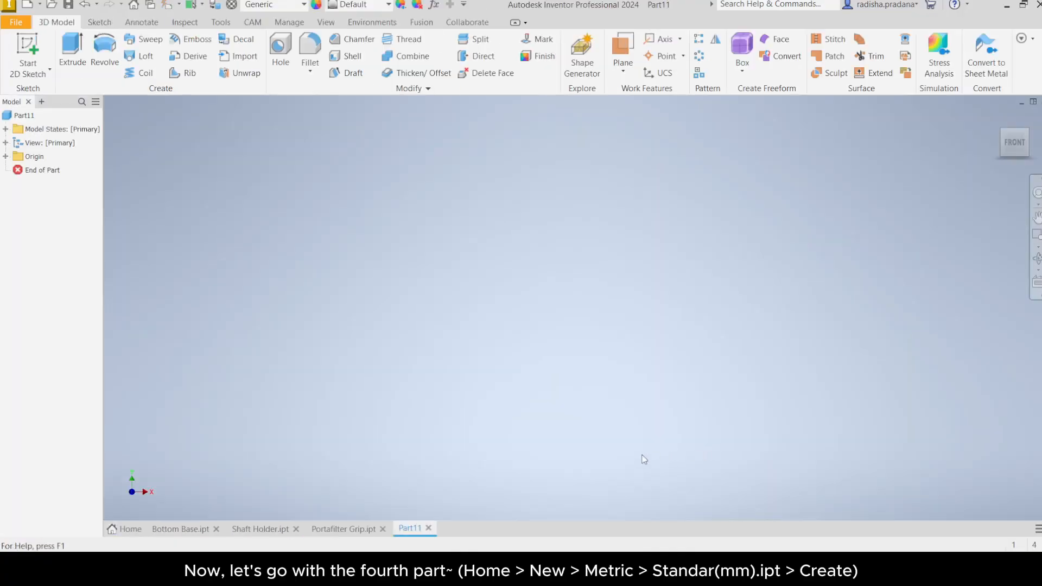
# Step: Save the new part under the file name Water Holder
pyautogui.click(15, 21)
pyautogui.click(42, 137)
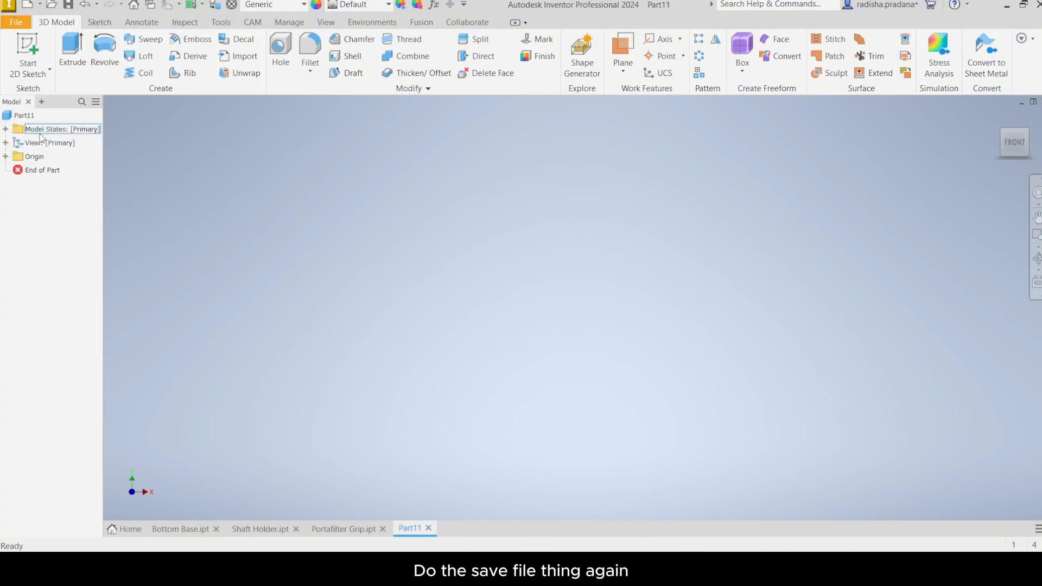
pyautogui.write('Water Holder')
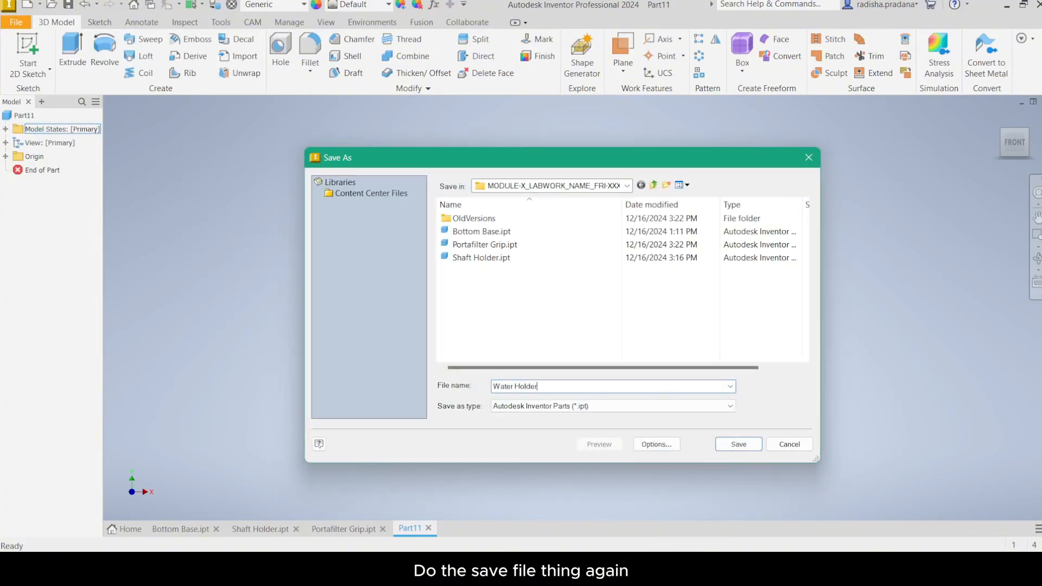
pyautogui.hotkey('ctrl', 'a')
pyautogui.click(737, 443)
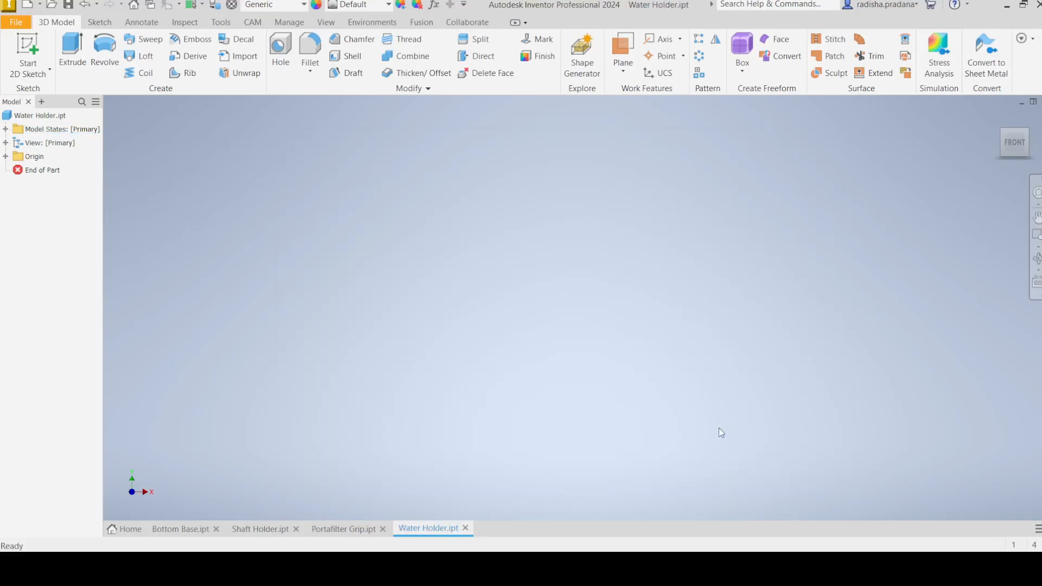
# Step: Start a new 2D sketch in the Water Holder part
pyautogui.click(27, 71)
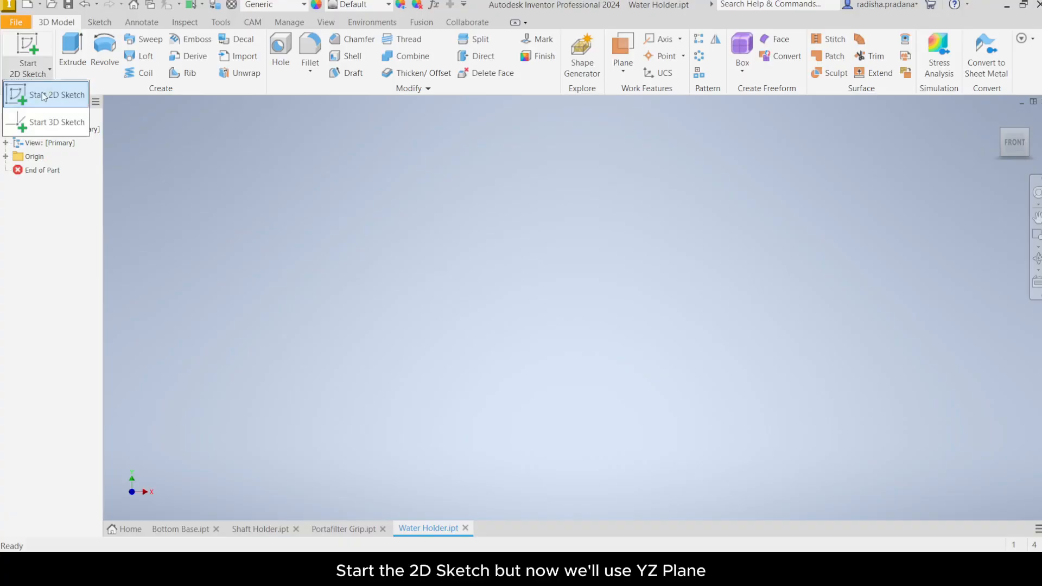
pyautogui.click(43, 97)
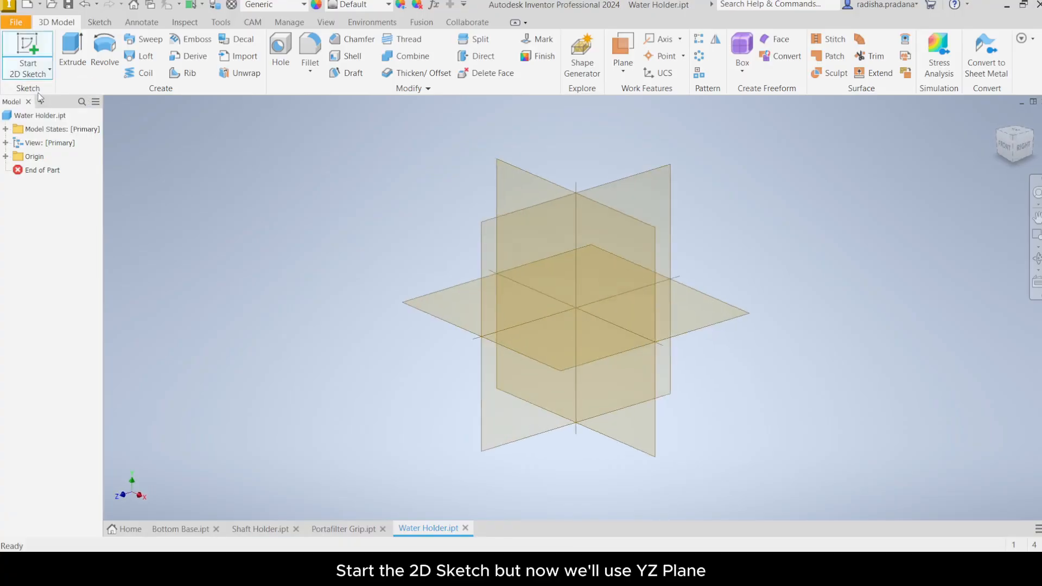
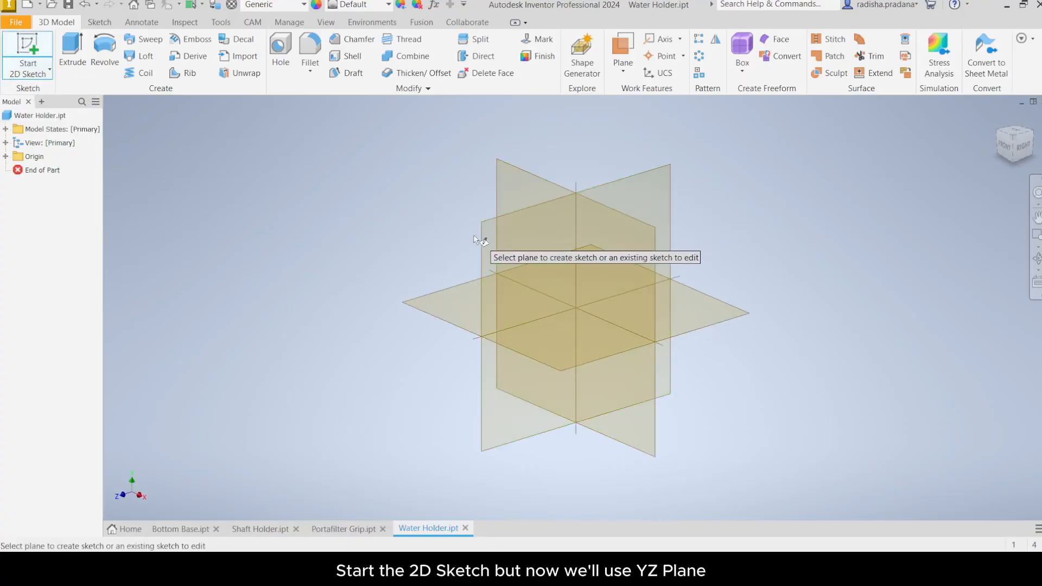
# Step: Sketch on the YZ plane a vertical line 170 mm long starting from the origin
pyautogui.click(491, 415)
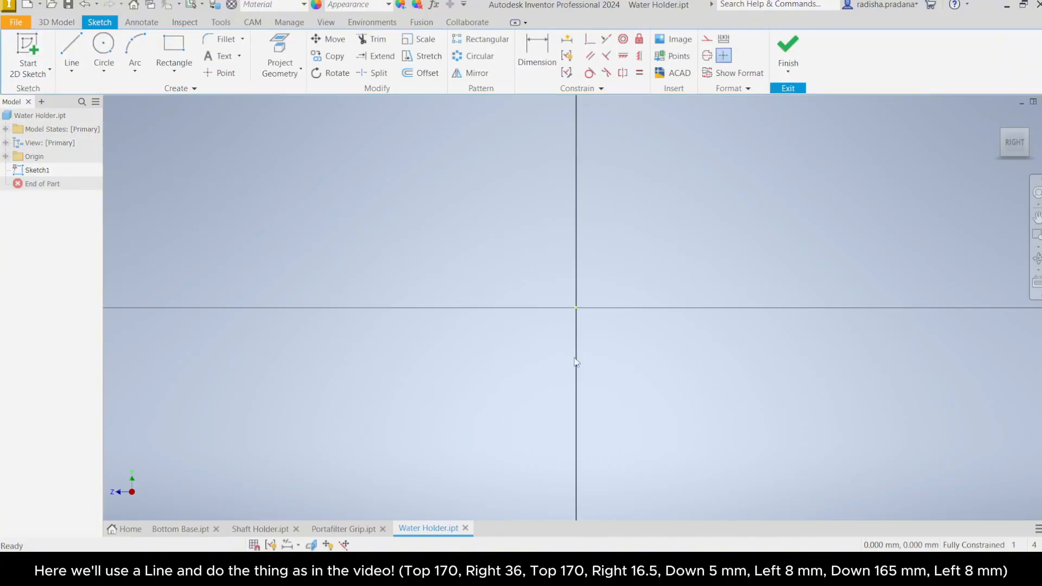
pyautogui.moveTo(632, 324); pyautogui.dragTo(576, 392, button='middle')
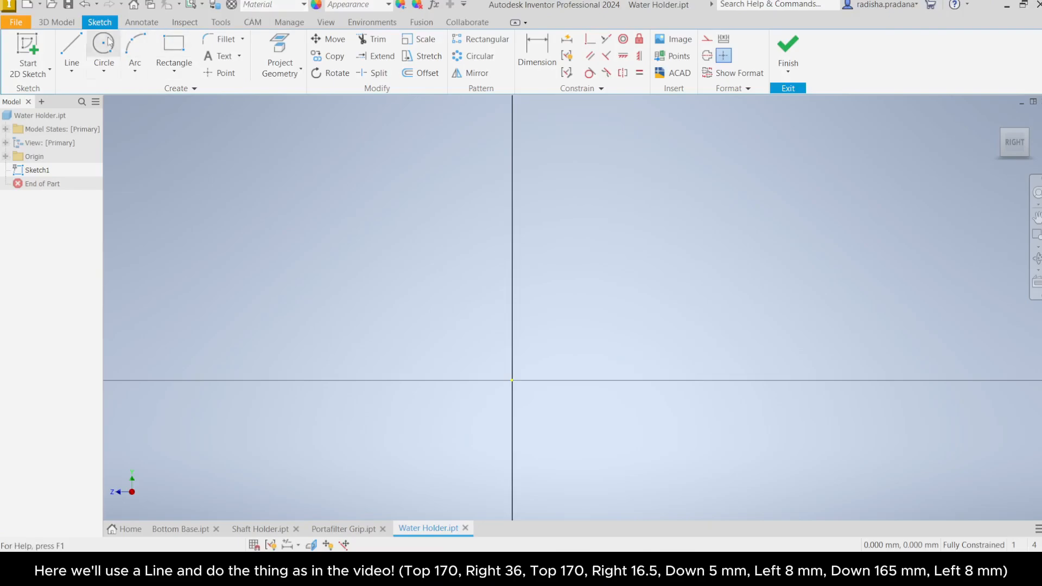
pyautogui.click(69, 51)
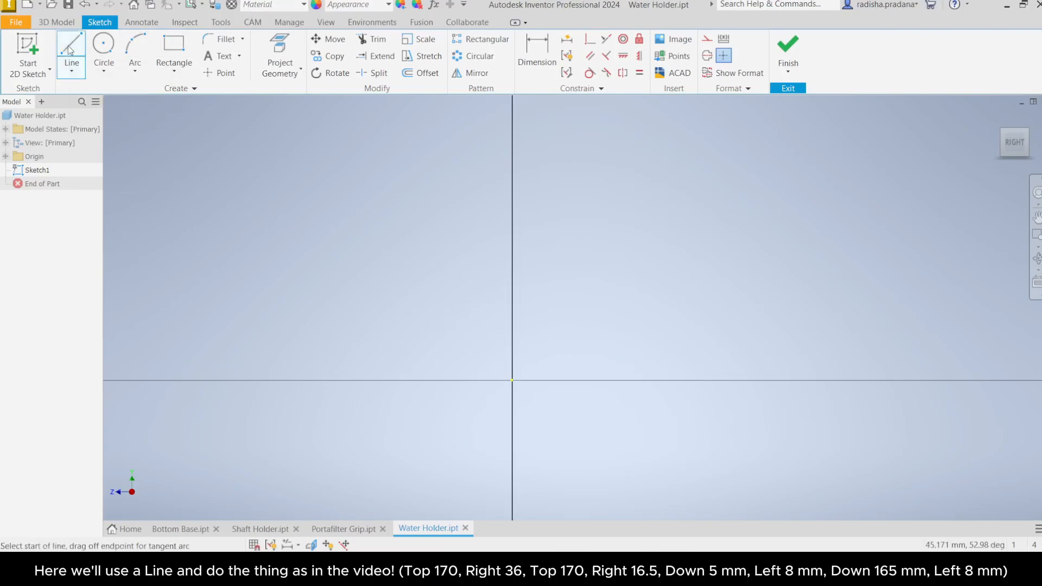
pyautogui.click(513, 381)
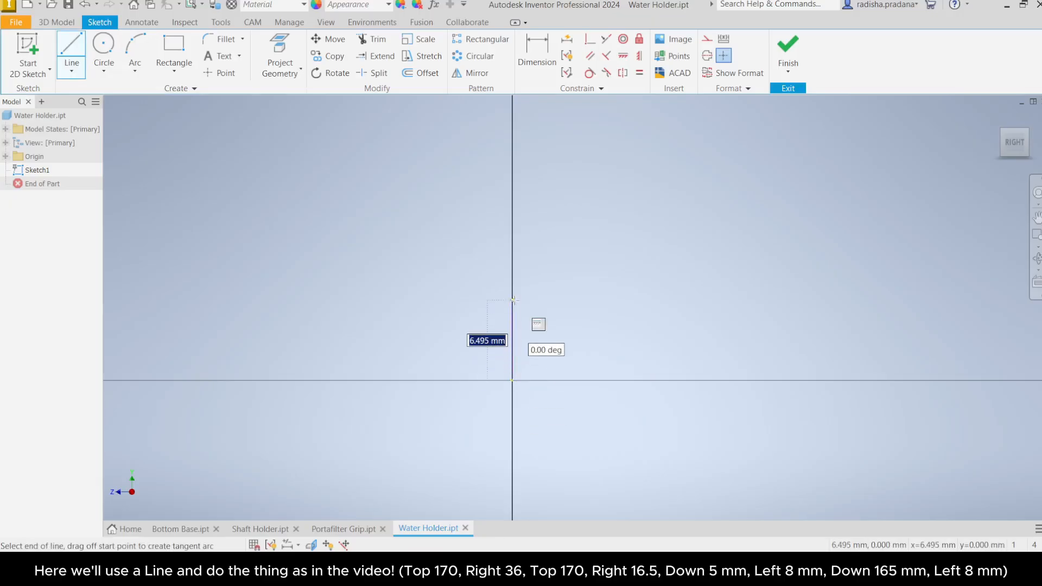
pyautogui.write('1')
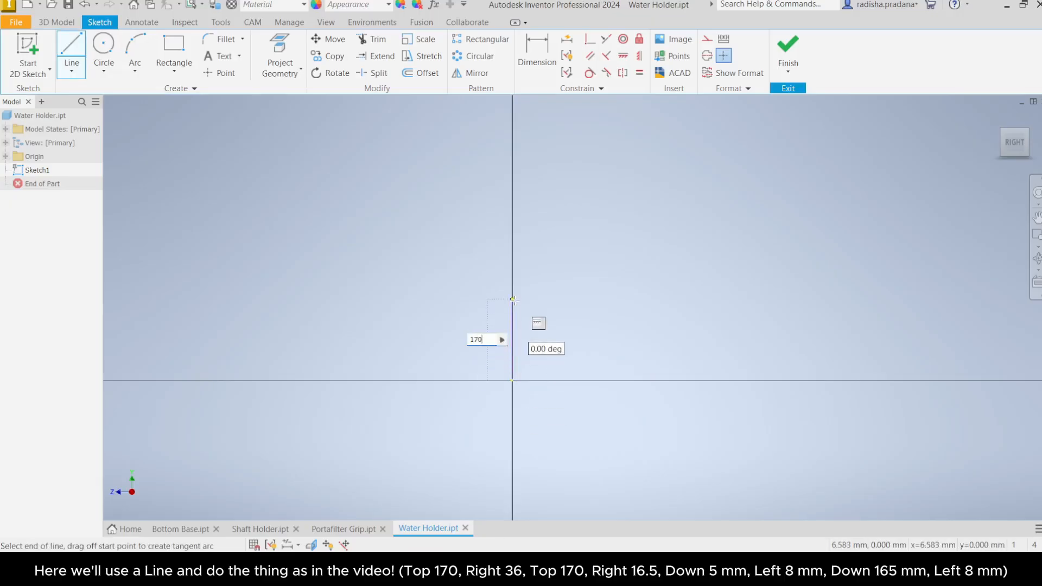
pyautogui.write('70')
pyautogui.press('Return')
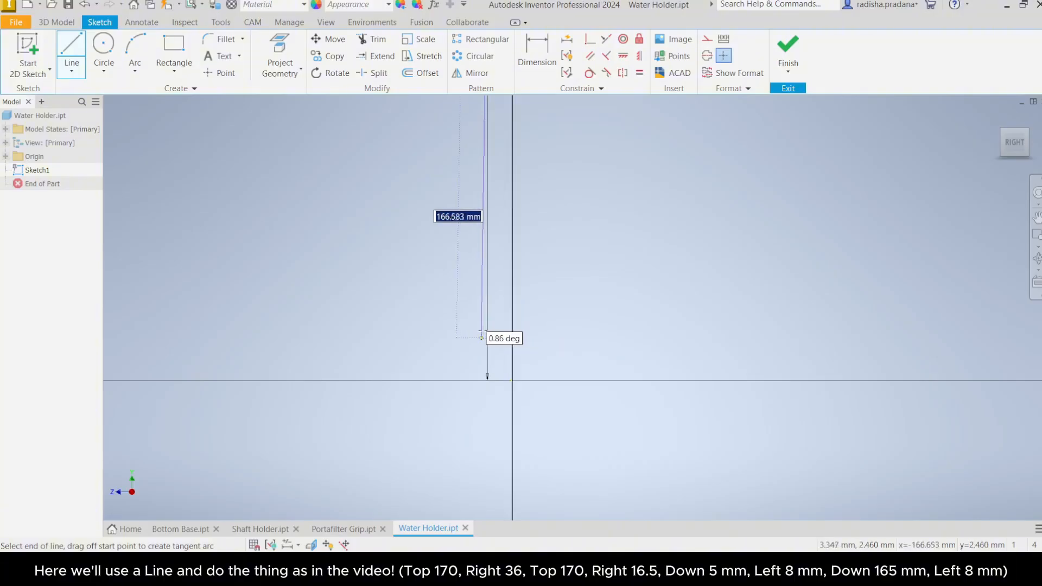
pyautogui.scroll(-2, 509, 266)
pyautogui.moveTo(509, 266); pyautogui.dragTo(494, 369, button='middle')
pyautogui.scroll(-5, 489, 283)
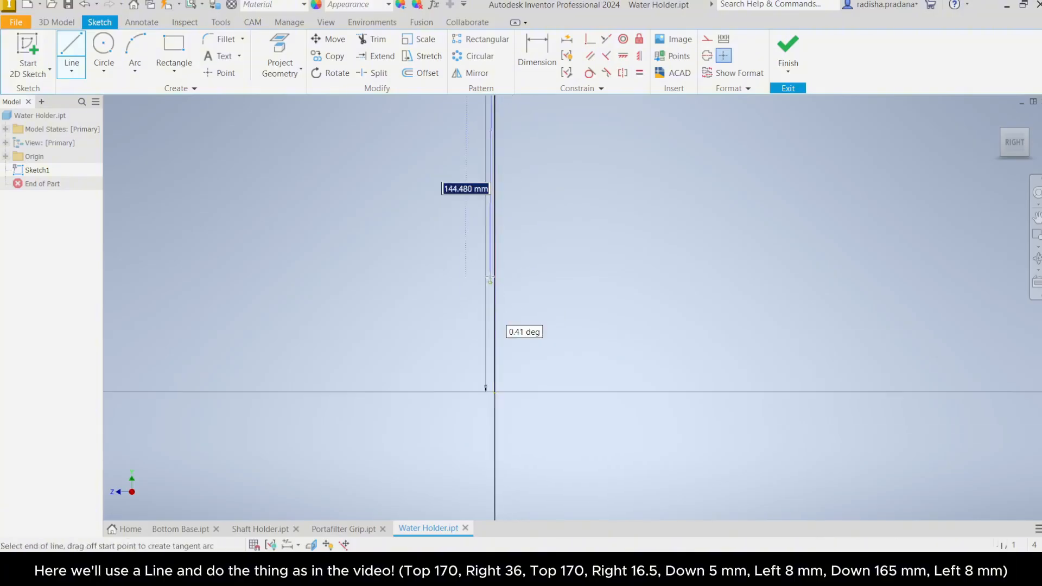
pyautogui.moveTo(488, 273); pyautogui.dragTo(460, 418, button='middle')
pyautogui.rightClick(483, 317)
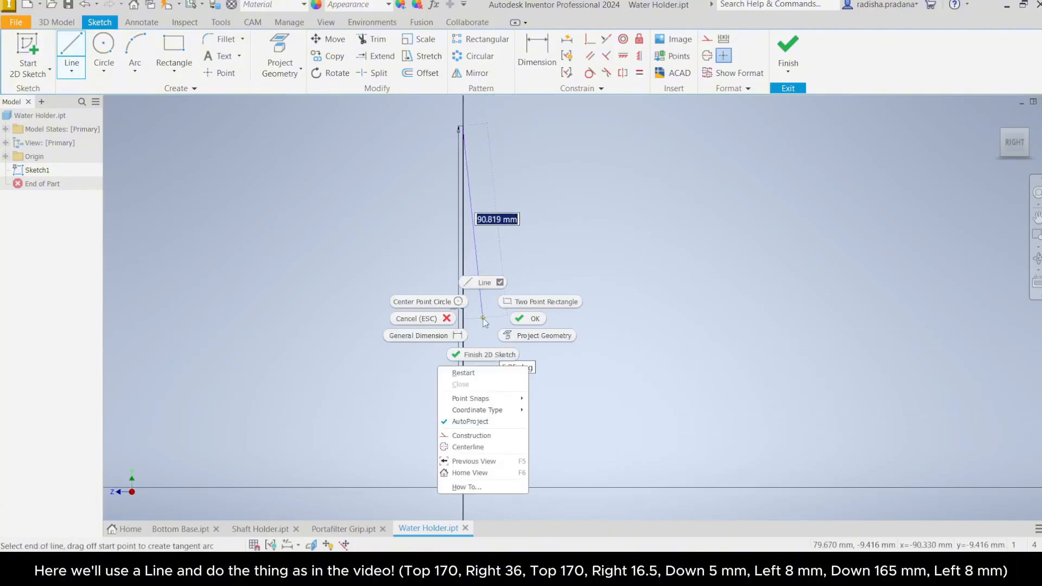
pyautogui.click(516, 320)
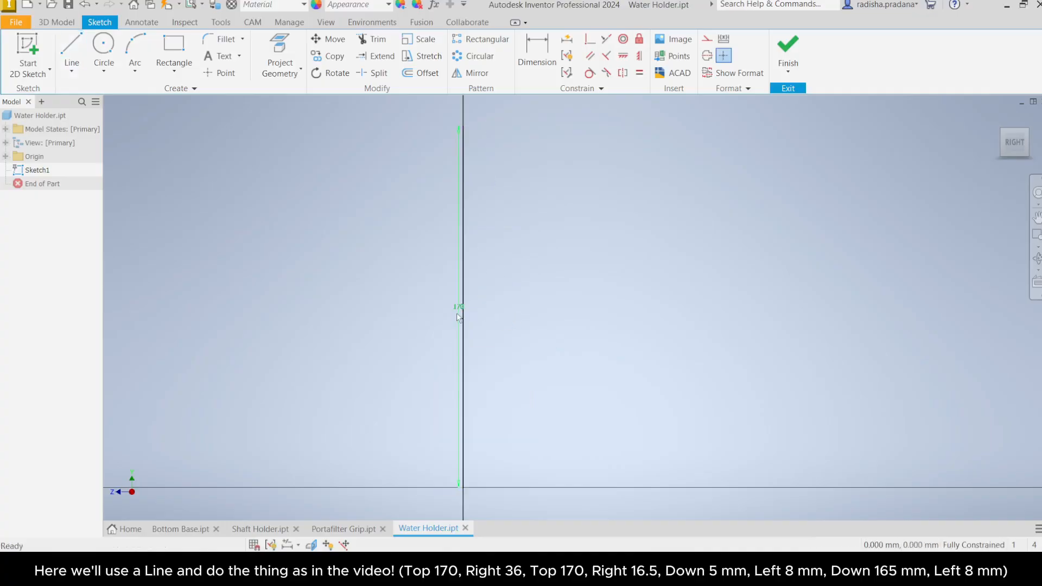
# Step: Start a new line chain at the origin, drawing 36 mm horizontally and then 170 mm upward
pyautogui.moveTo(458, 313); pyautogui.dragTo(445, 311)
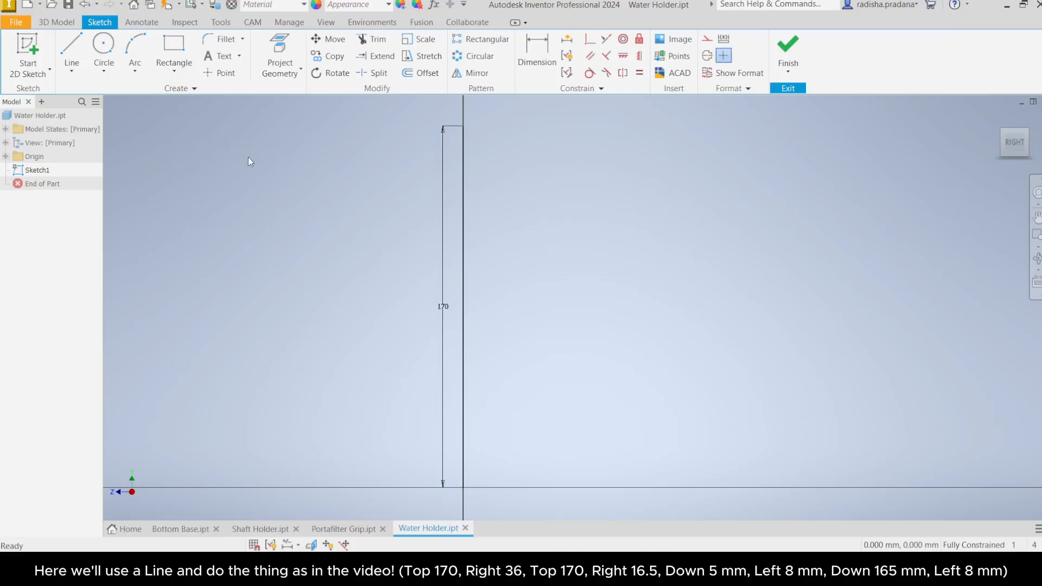
pyautogui.click(65, 47)
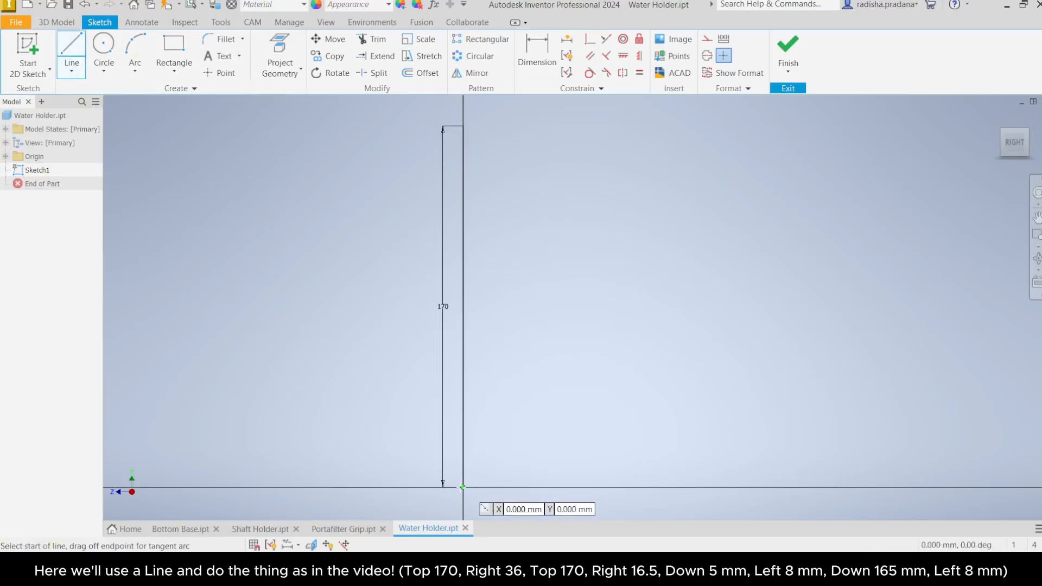
pyautogui.click(463, 487)
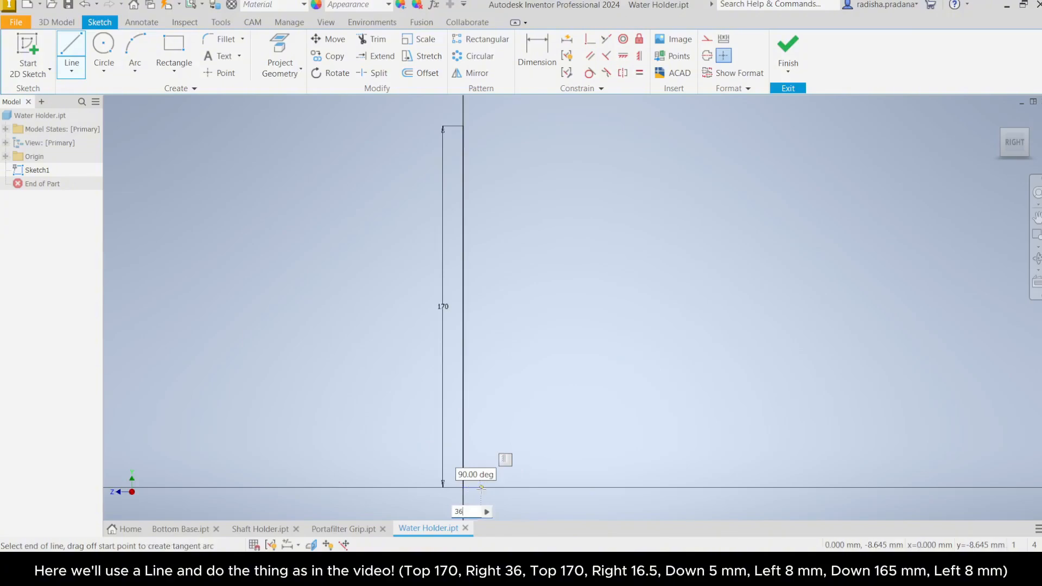
pyautogui.press('Return')
pyautogui.scroll(-3, 488, 489)
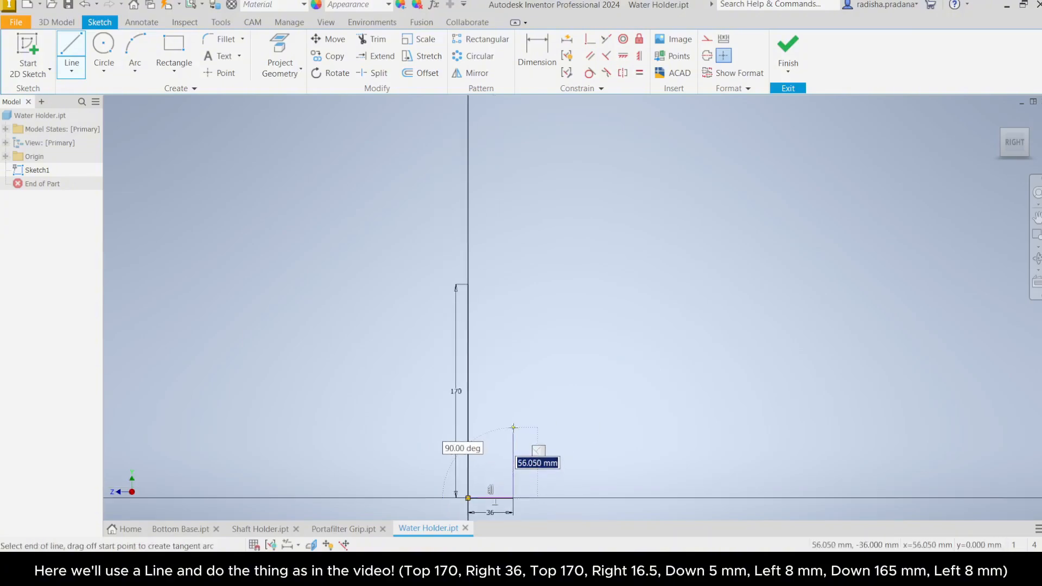
pyautogui.write('170')
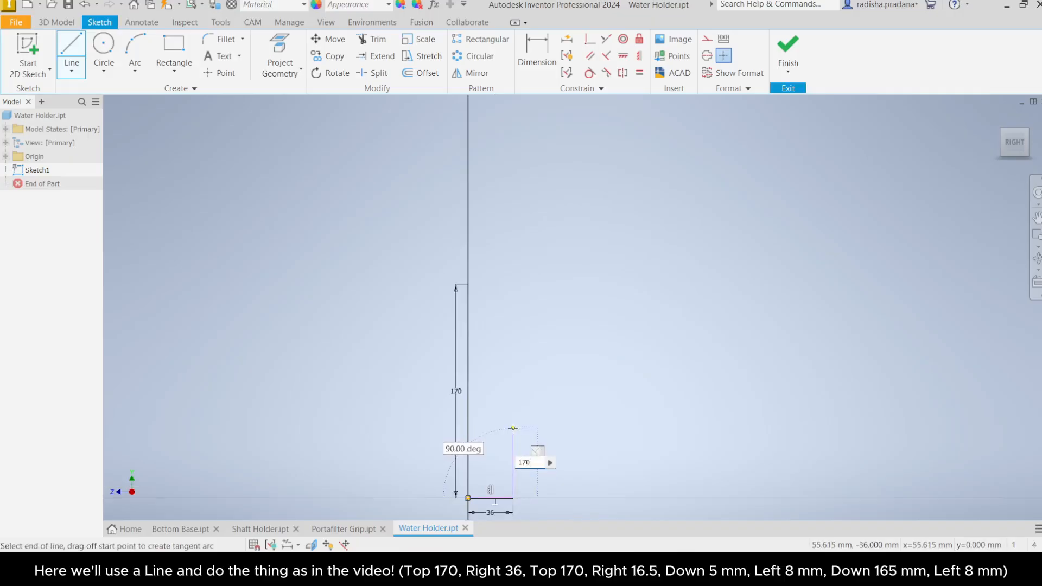
pyautogui.press('Return')
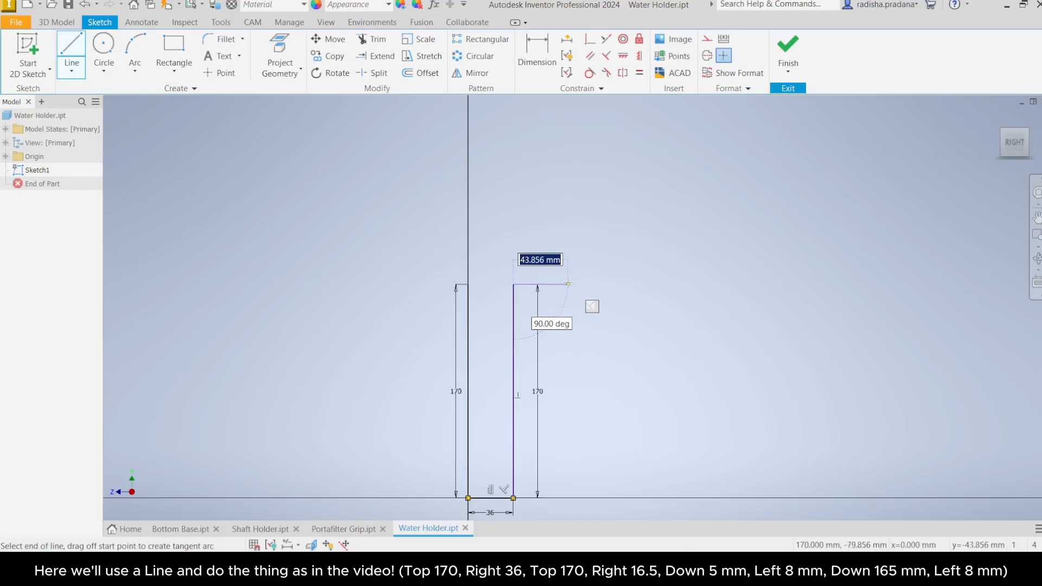
# Step: Continue the chain with a 16.5 mm horizontal segment and a 5 mm downward segment
pyautogui.write('1')
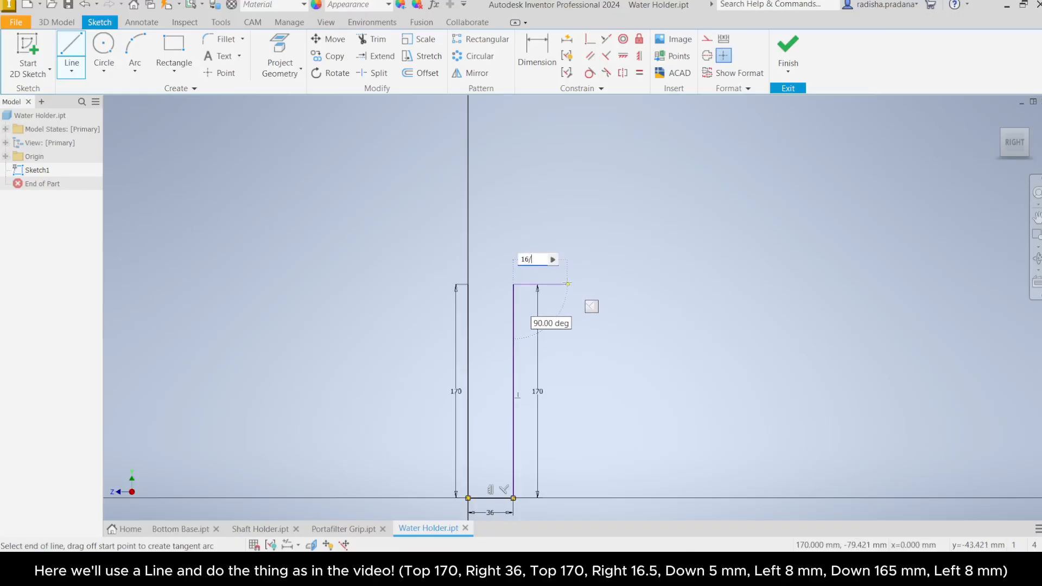
pyautogui.write('6.7')
pyautogui.press('BackSpace')
pyautogui.write('5')
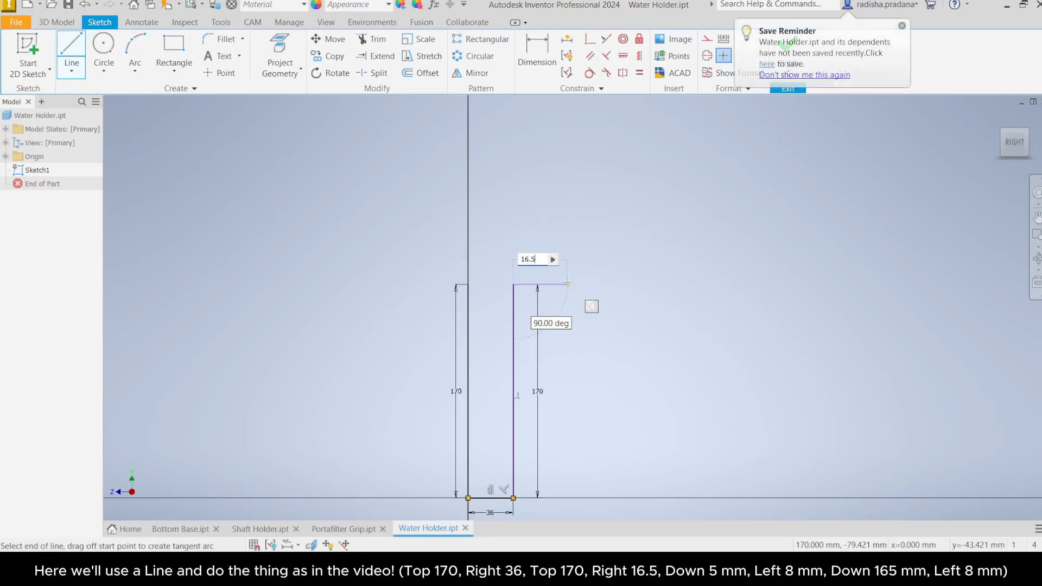
pyautogui.press('Return')
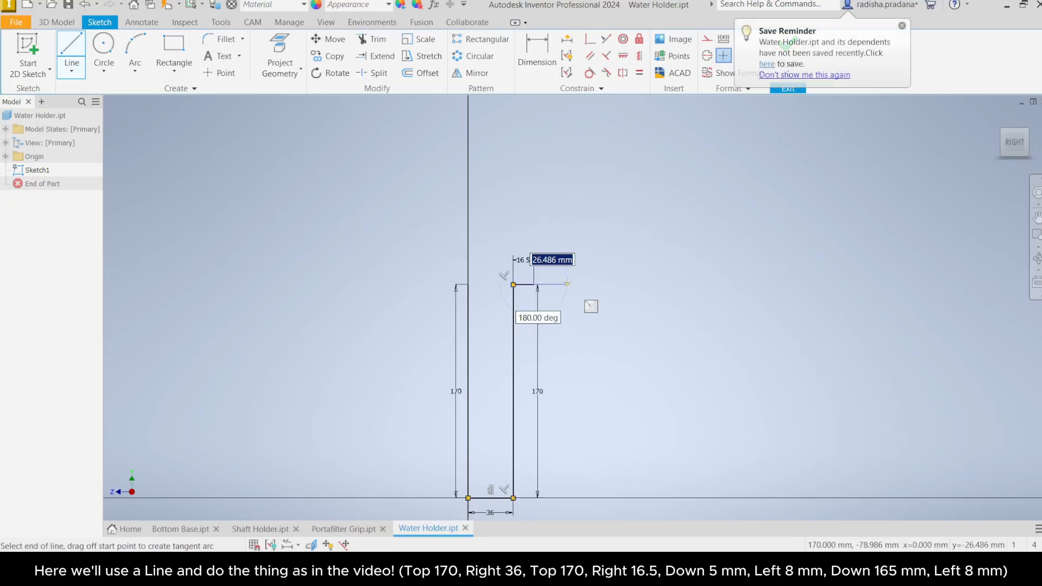
pyautogui.scroll(2, 567, 284)
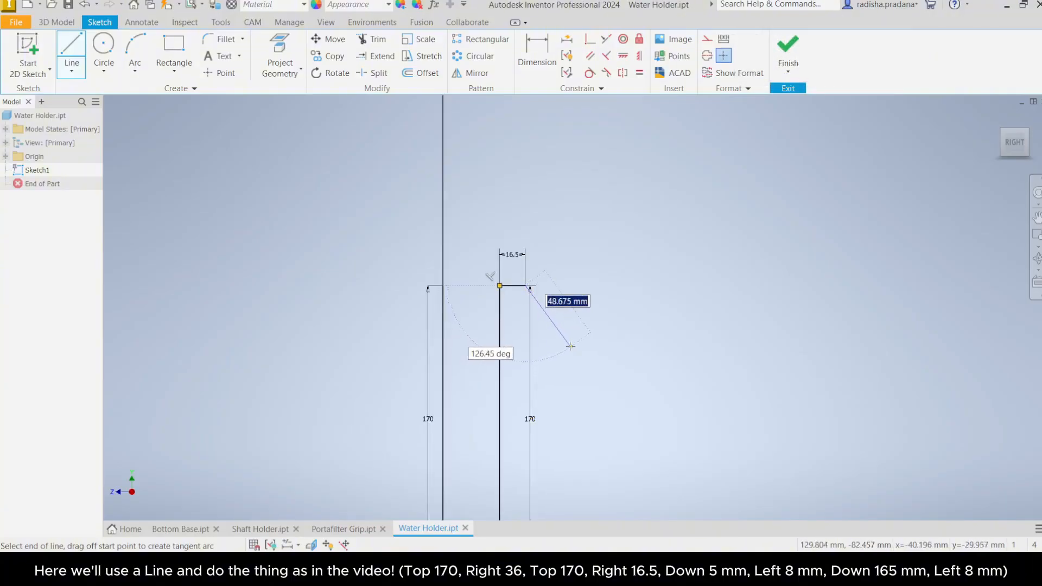
pyautogui.scroll(-3, 567, 345)
pyautogui.scroll(4, 523, 320)
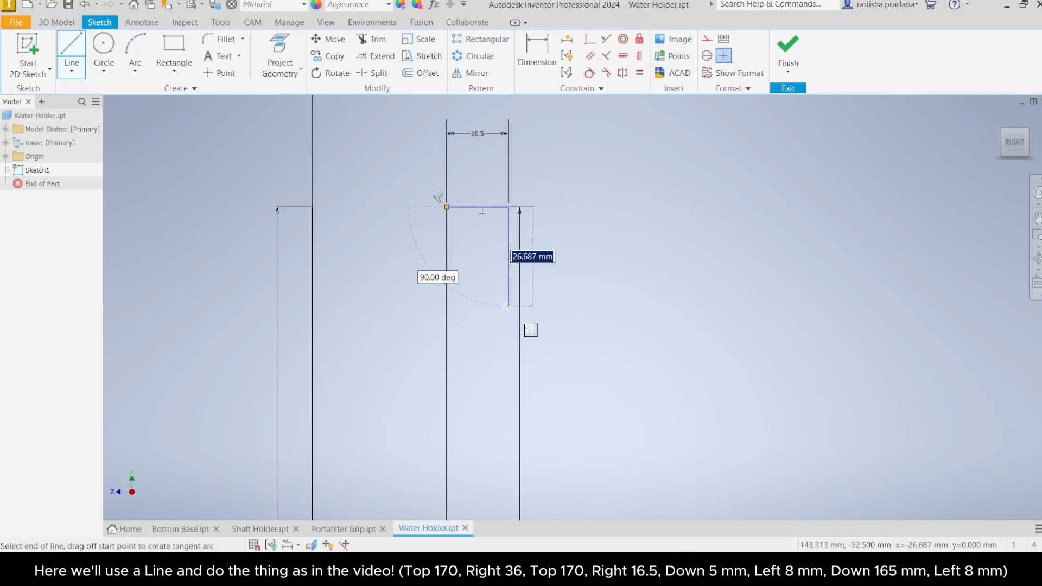
pyautogui.write('5')
pyautogui.press('Return')
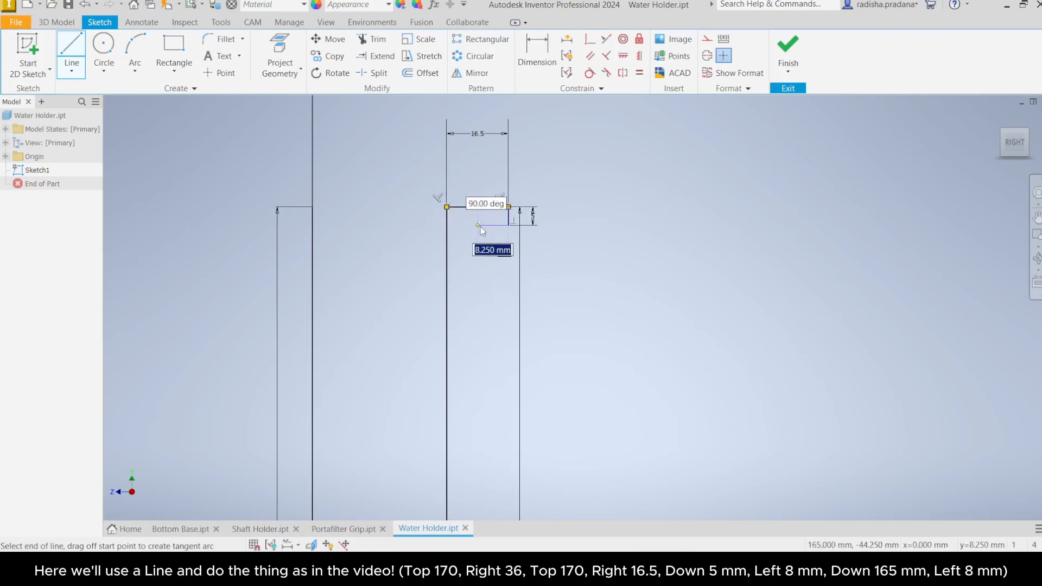
# Step: Add an 8.5 mm horizontal segment back inward and a 165 mm segment down
pyautogui.write('8.5')
pyautogui.press('Return')
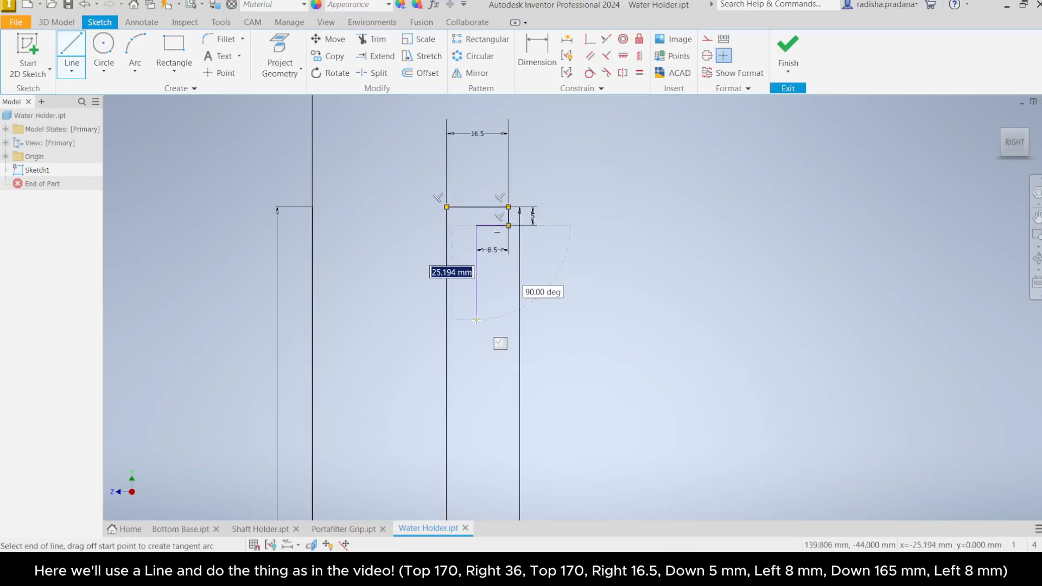
pyautogui.write('16')
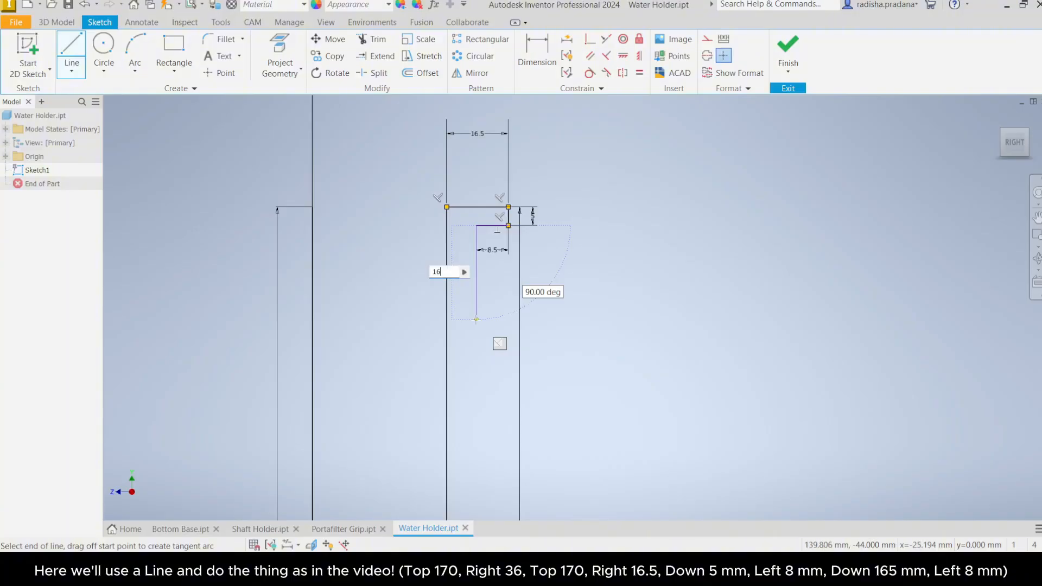
pyautogui.write('5')
pyautogui.press('Return')
# Step: Close the outline with an 8 mm segment along the base and end the Line command
pyautogui.scroll(-2, 476, 320)
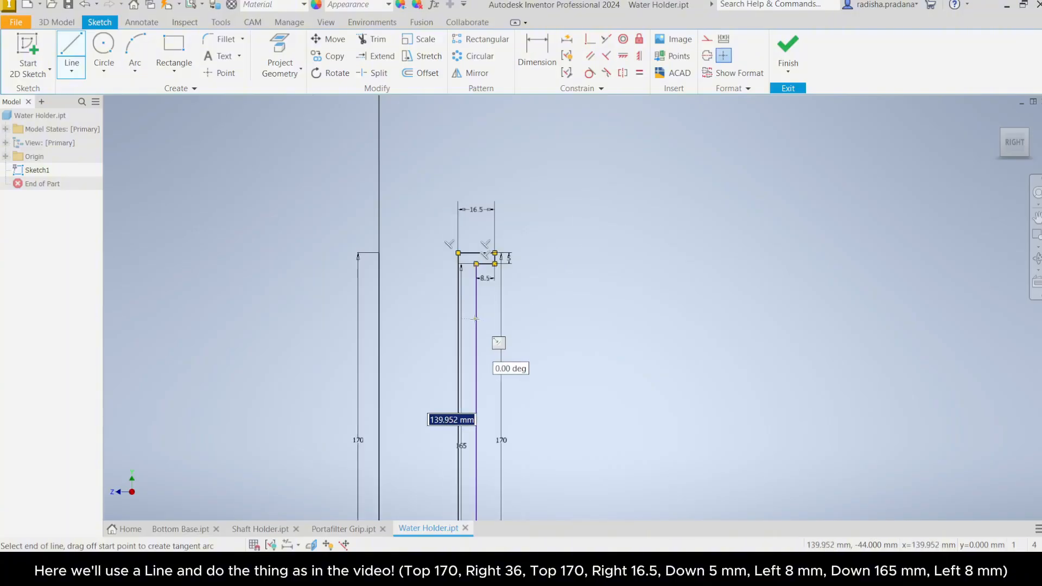
pyautogui.moveTo(476, 319); pyautogui.dragTo(486, 172, button='middle')
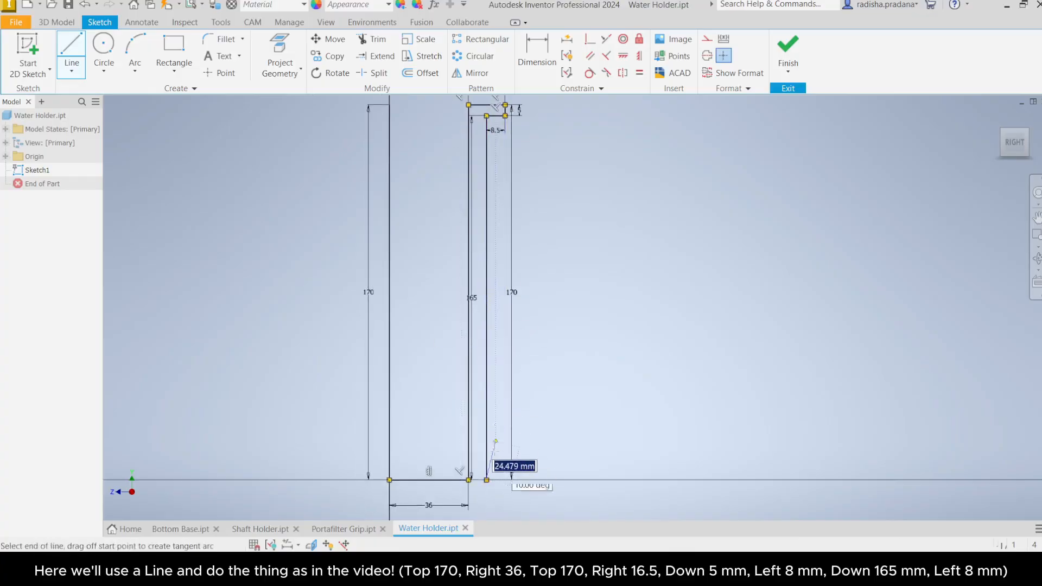
pyautogui.scroll(3, 488, 477)
pyautogui.moveTo(471, 485); pyautogui.dragTo(505, 416, button='middle')
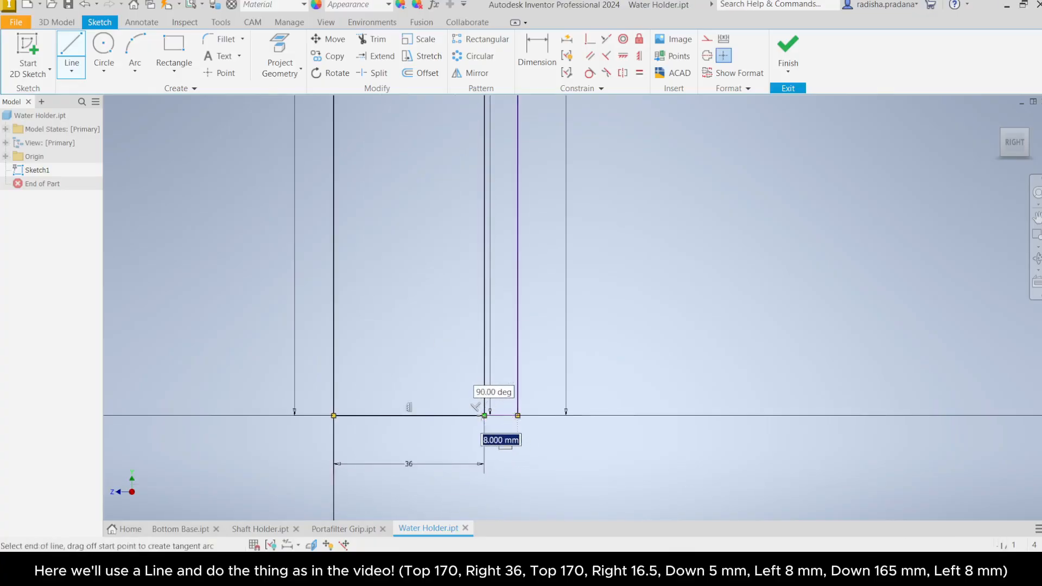
pyautogui.click(485, 416)
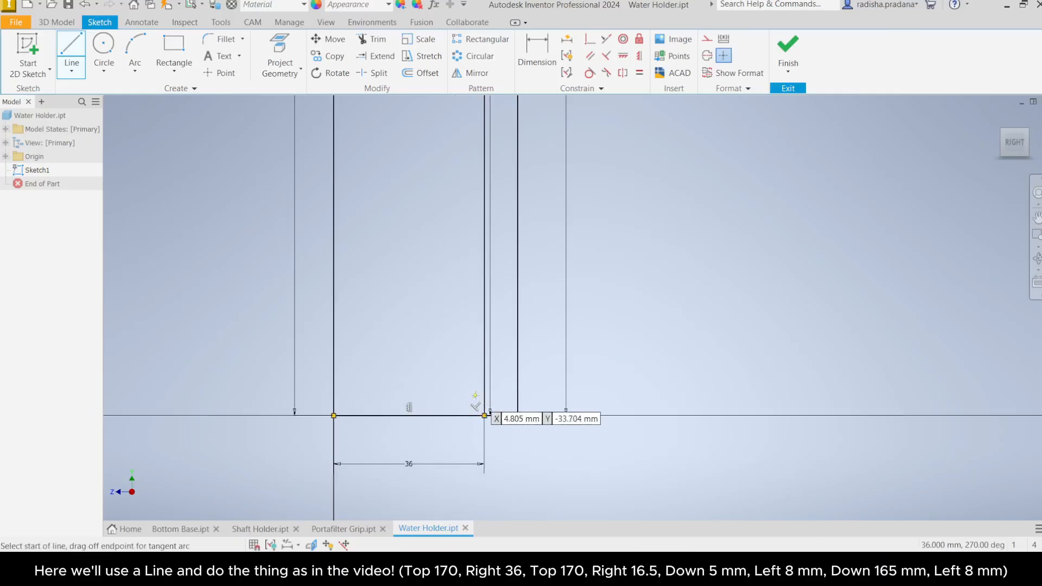
pyautogui.rightClick(416, 360)
pyautogui.click(451, 357)
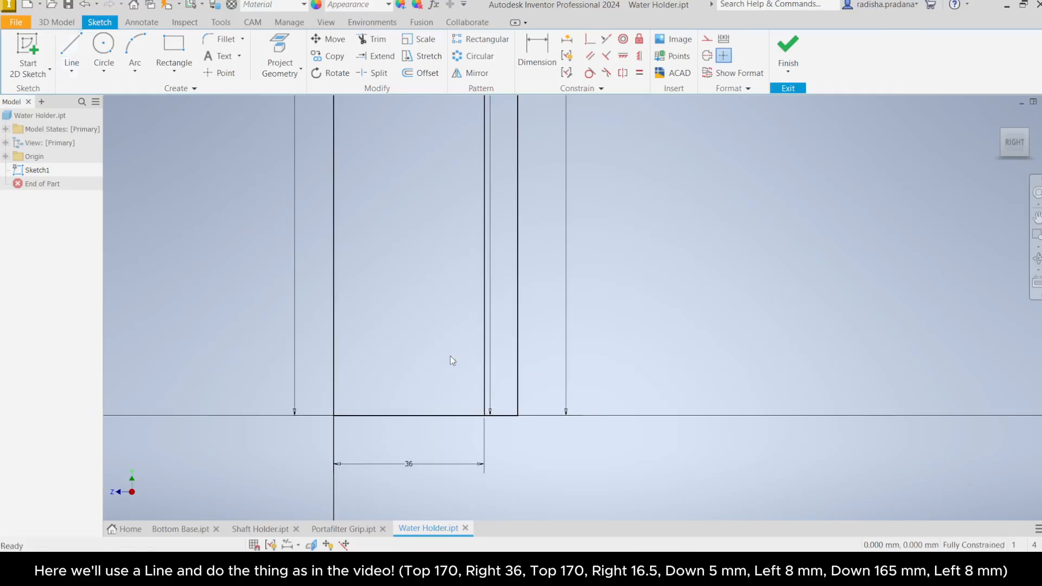
# Step: Finish the sketch
pyautogui.scroll(-5, 451, 356)
pyautogui.moveTo(440, 294); pyautogui.dragTo(440, 346, button='middle')
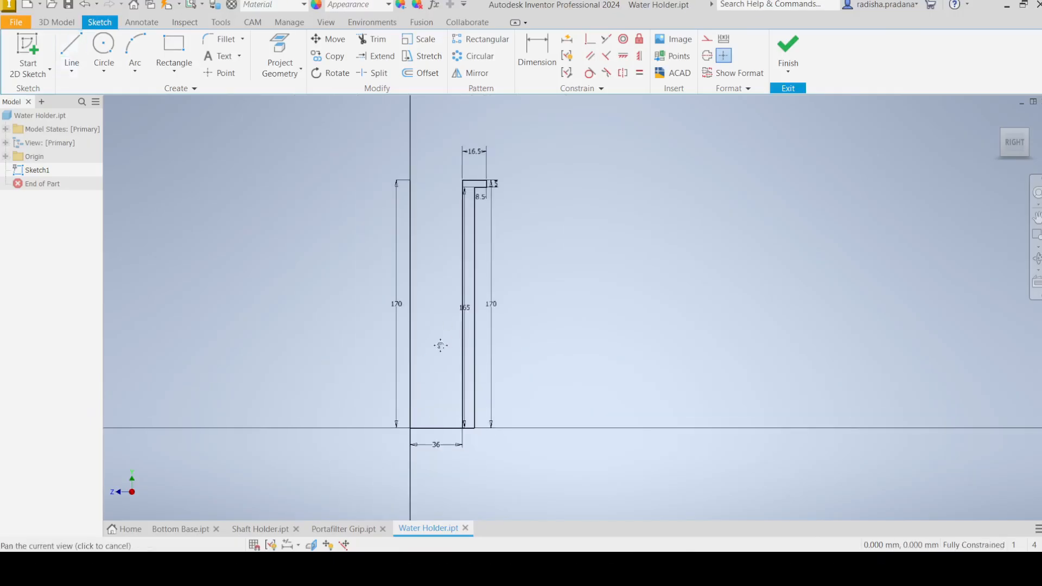
pyautogui.click(465, 312)
pyautogui.click(445, 309)
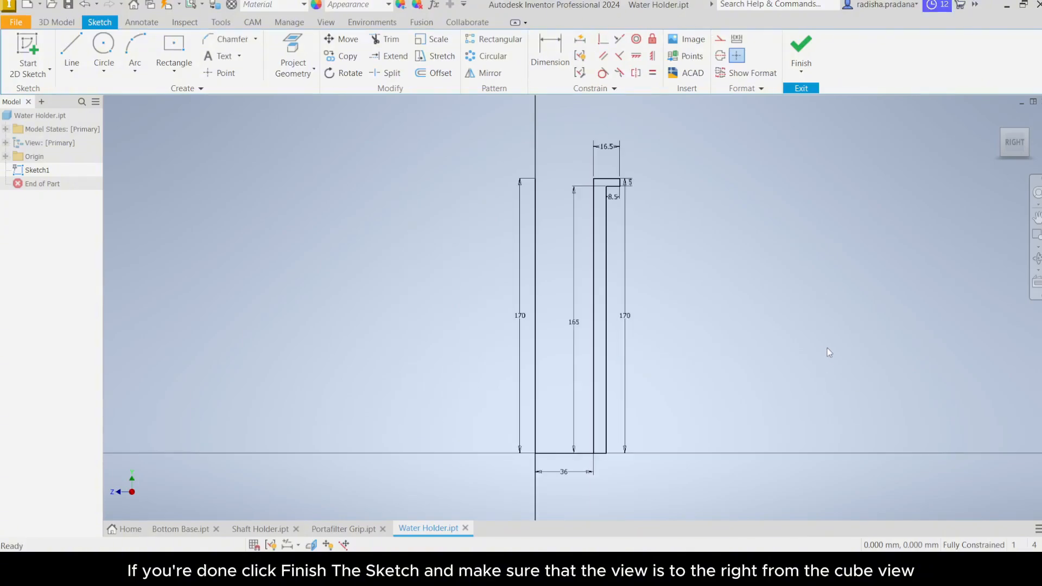
pyautogui.moveTo(805, 303)
pyautogui.mouseDown(button='middle')
pyautogui.moveTo(747, 303)
pyautogui.moveTo(771, 297)
pyautogui.mouseUp(button='middle')
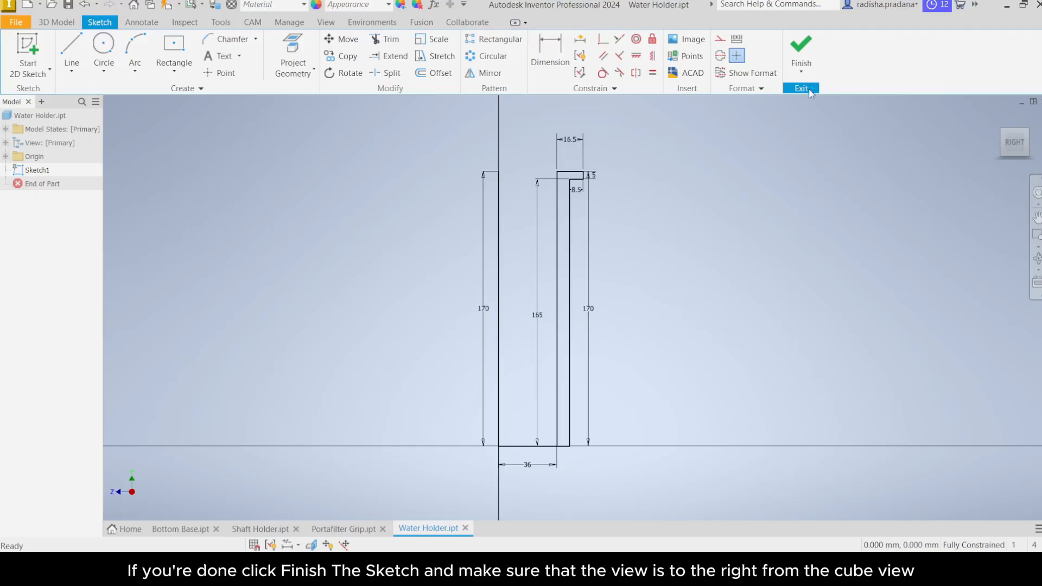
pyautogui.click(811, 70)
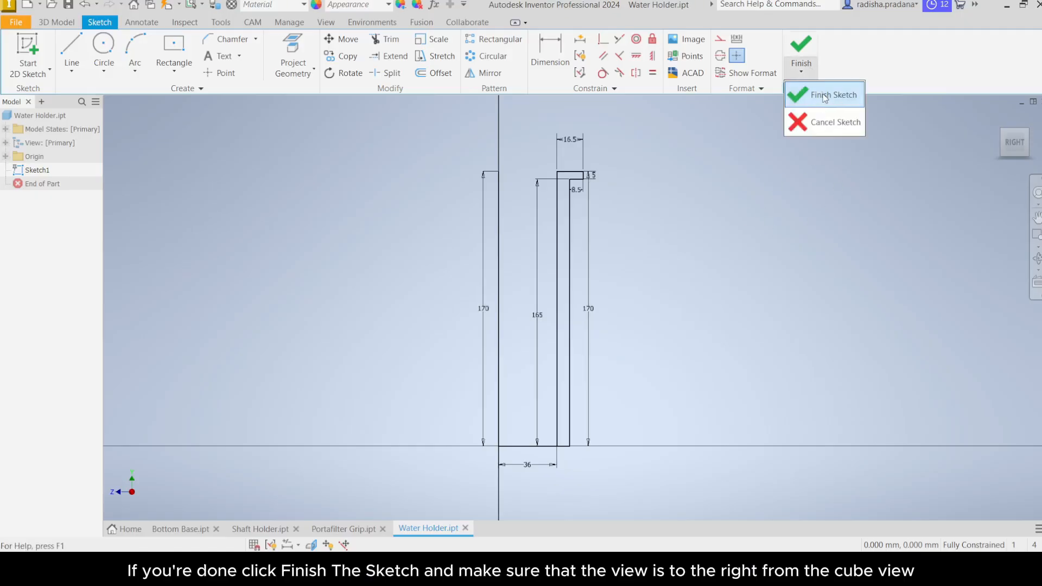
pyautogui.click(825, 96)
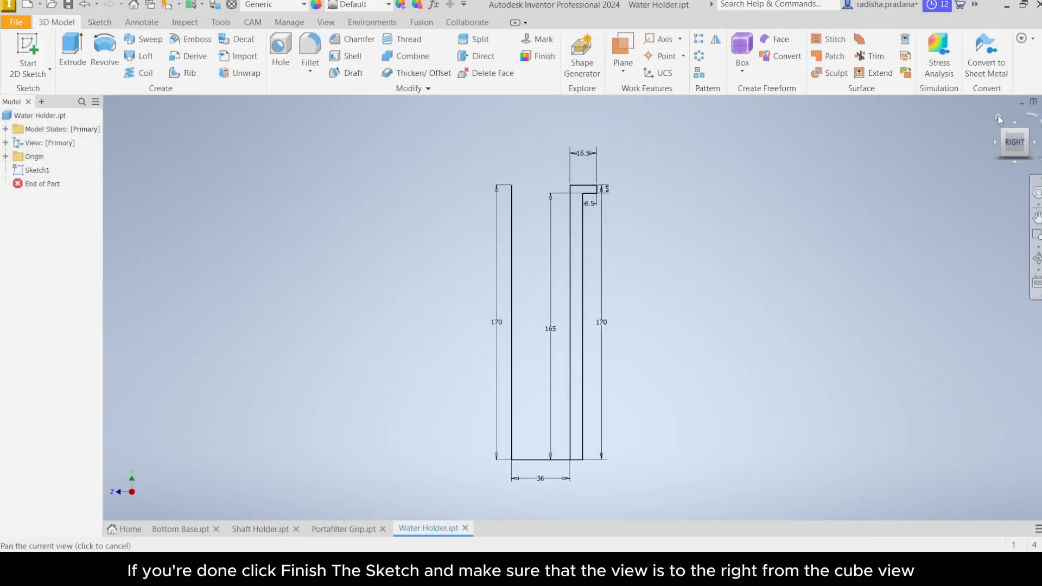
pyautogui.click(999, 117)
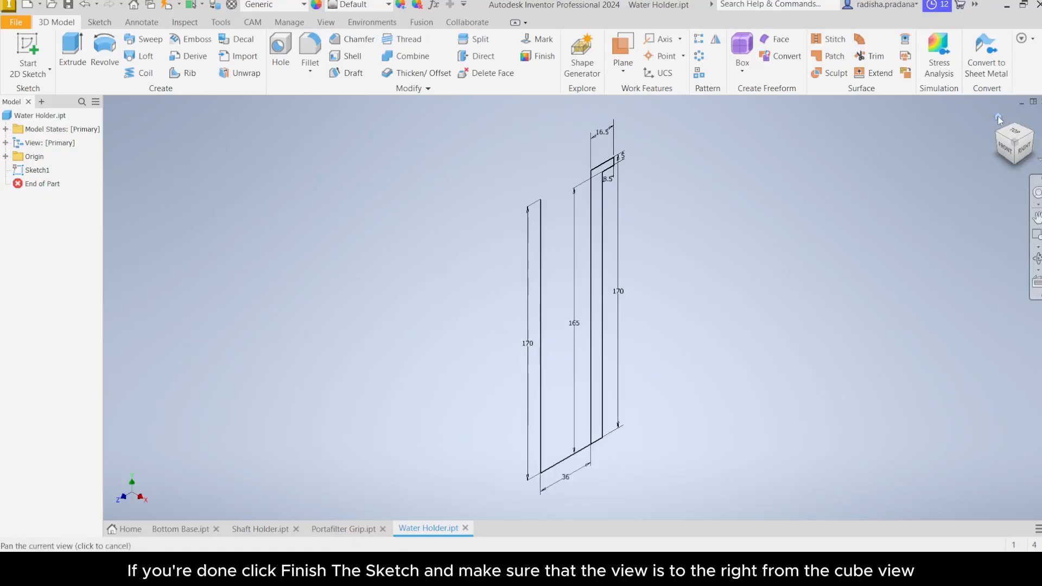
pyautogui.click(1024, 149)
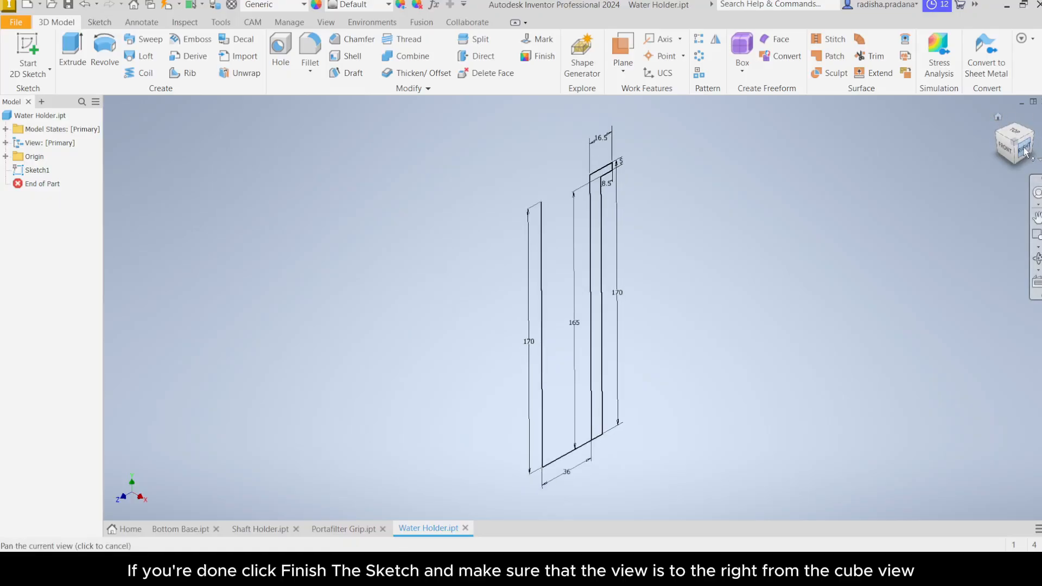
# Step: Save the Water Holder part
pyautogui.scroll(5, 565, 302)
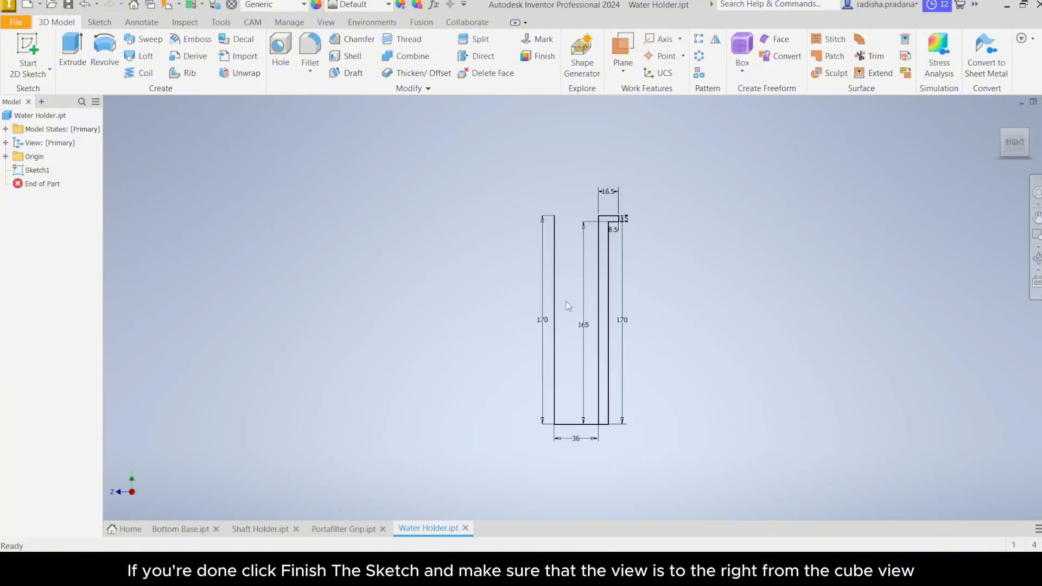
pyautogui.scroll(-2, 568, 299)
pyautogui.moveTo(568, 298)
pyautogui.mouseDown(button='middle')
pyautogui.moveTo(569, 282)
pyautogui.moveTo(548, 277)
pyautogui.moveTo(600, 279)
pyautogui.moveTo(565, 288)
pyautogui.mouseUp(button='middle')
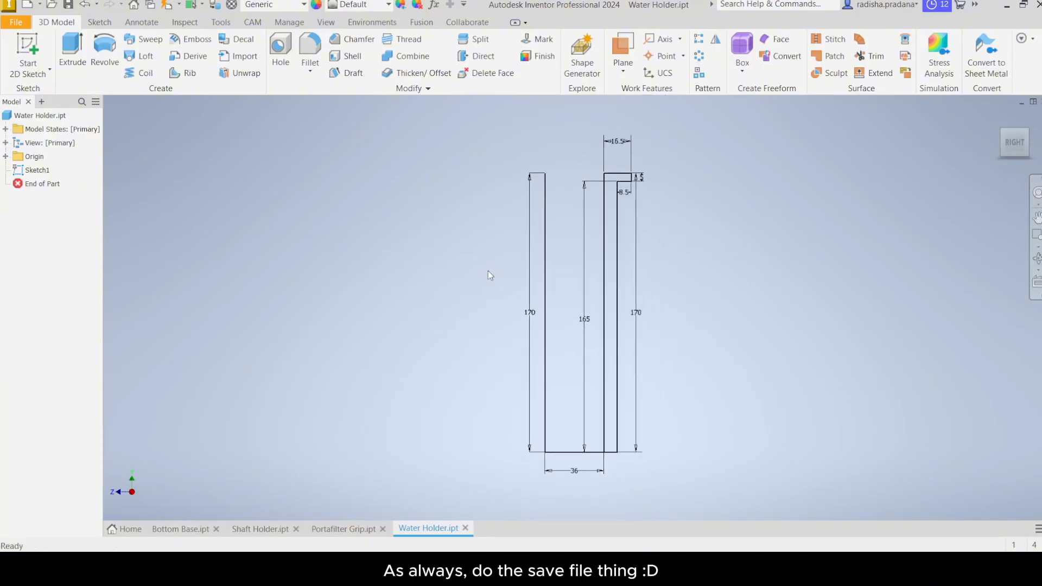
pyautogui.click(68, 6)
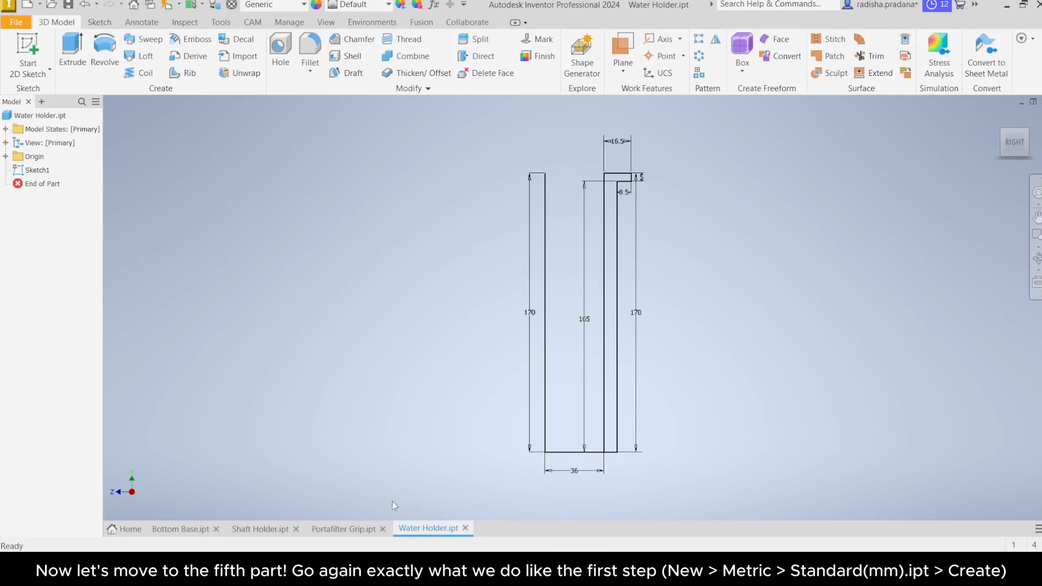
# Step: Create a new part file from the Metric Standard (mm).ipt template
pyautogui.click(123, 530)
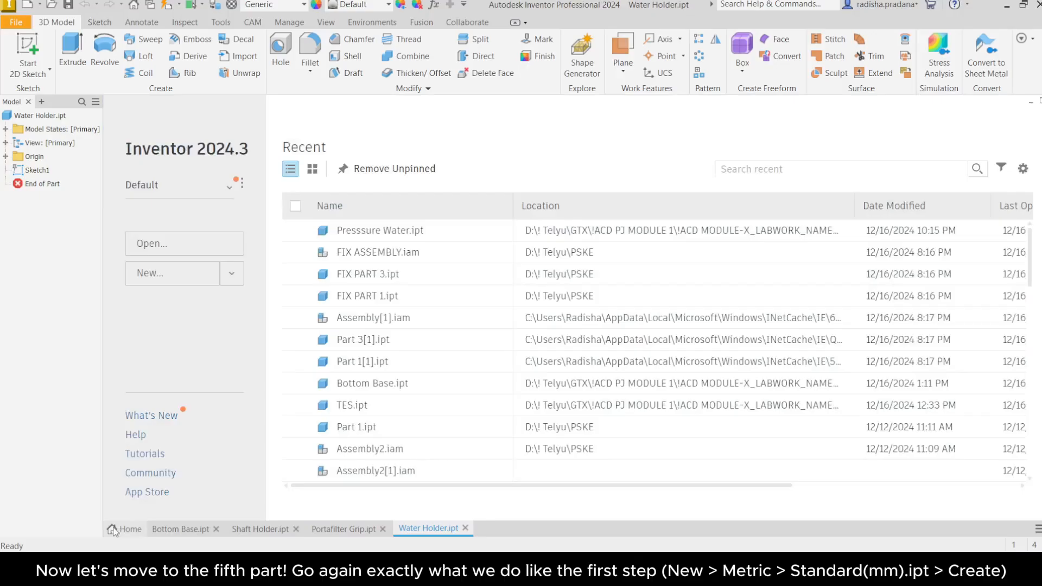
pyautogui.click(52, 277)
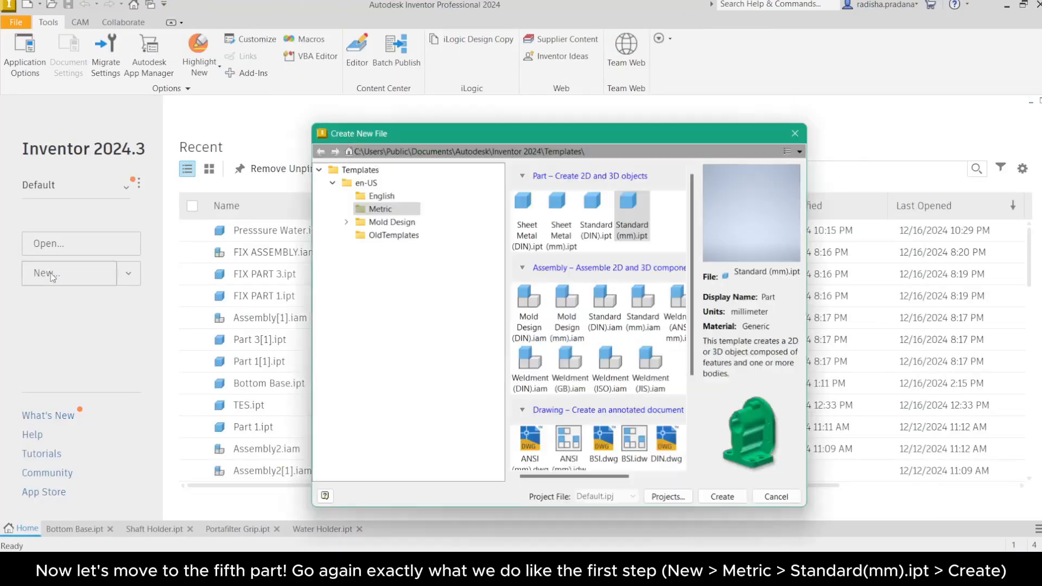
pyautogui.click(376, 210)
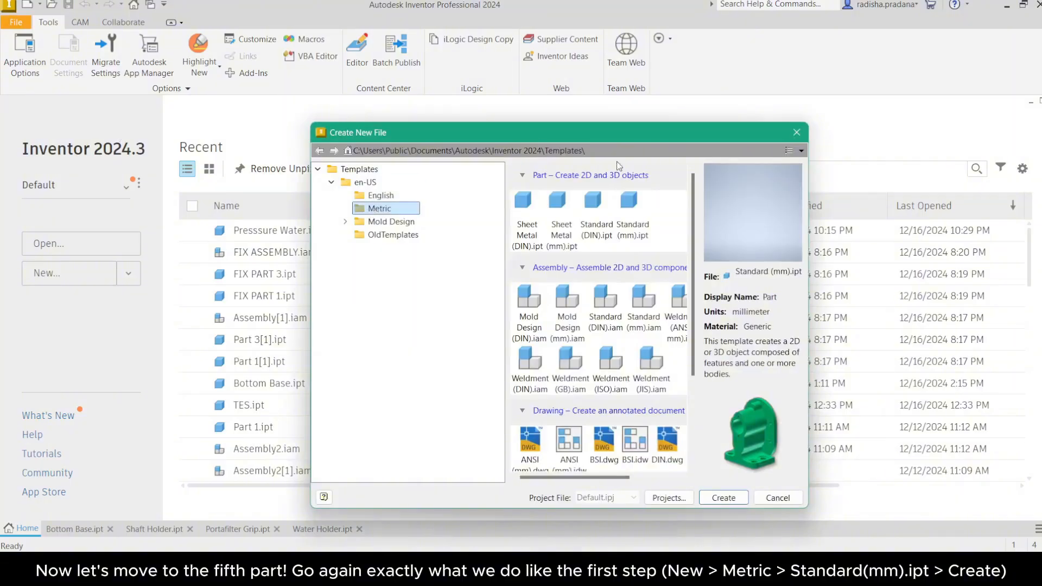
pyautogui.click(623, 210)
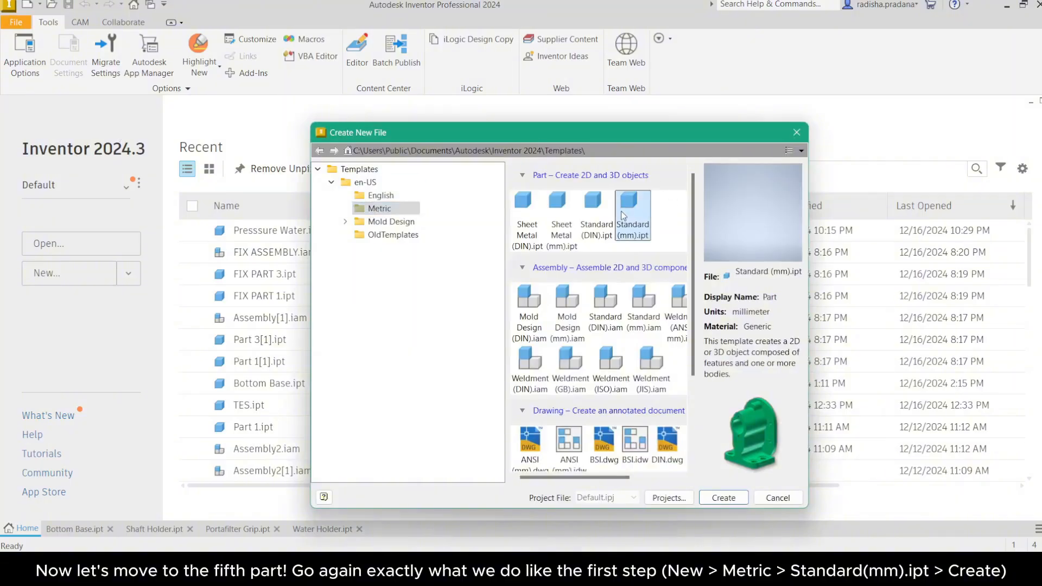
pyautogui.click(739, 499)
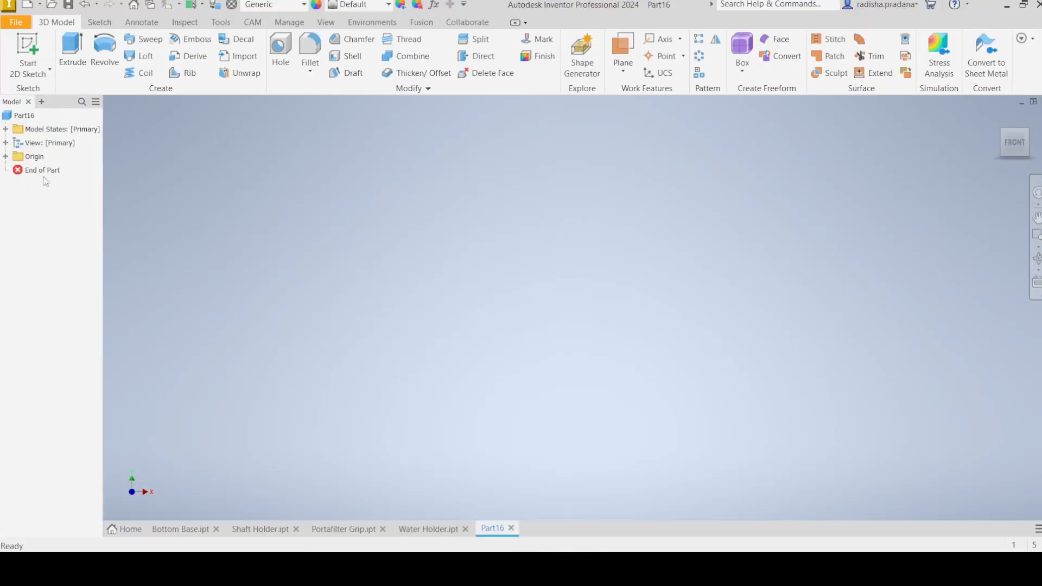
# Step: Save the new part as Pressure Water
pyautogui.click(18, 24)
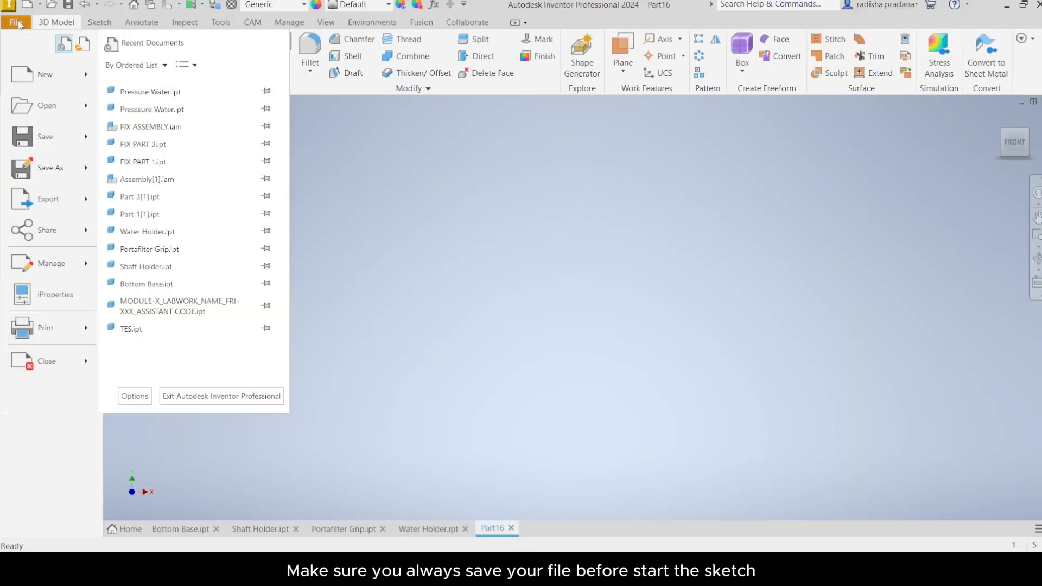
pyautogui.click(48, 140)
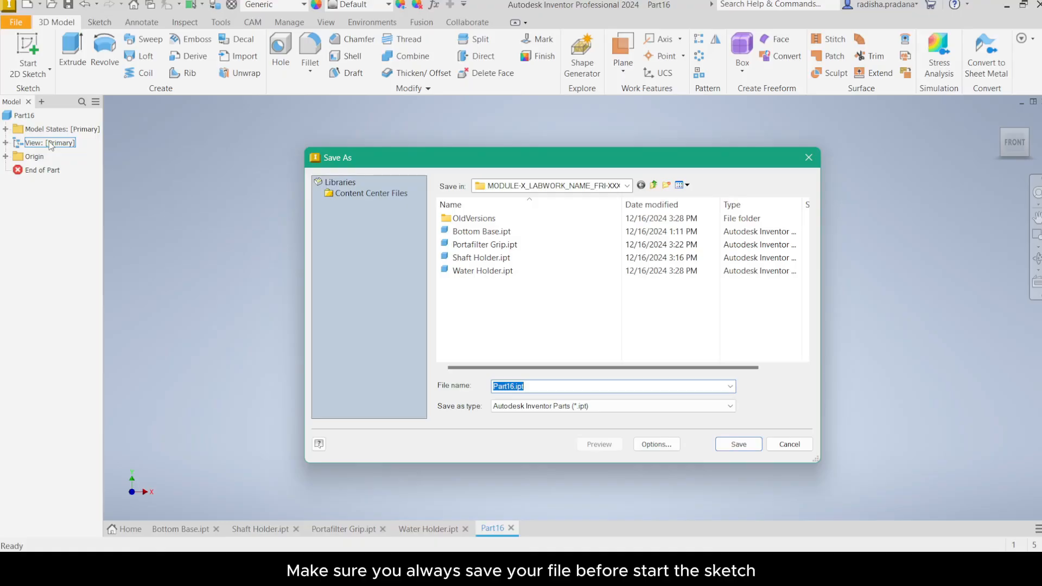
pyautogui.write('Pressure Water')
pyautogui.hotkey('ctrl', 'a')
pyautogui.click(726, 444)
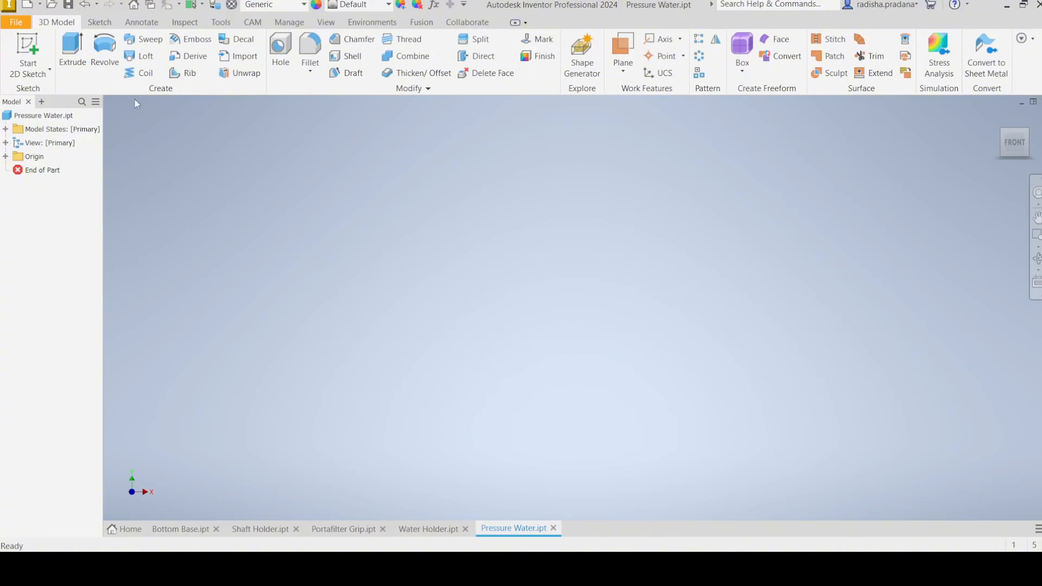
# Step: Start a 2D sketch on the XZ plane
pyautogui.click(49, 69)
pyautogui.click(44, 92)
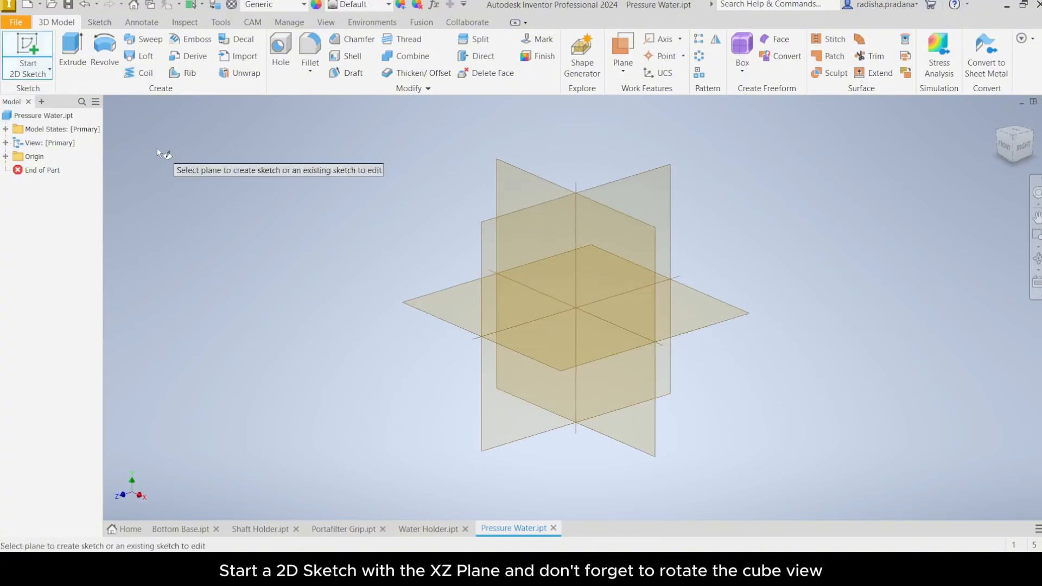
pyautogui.click(543, 357)
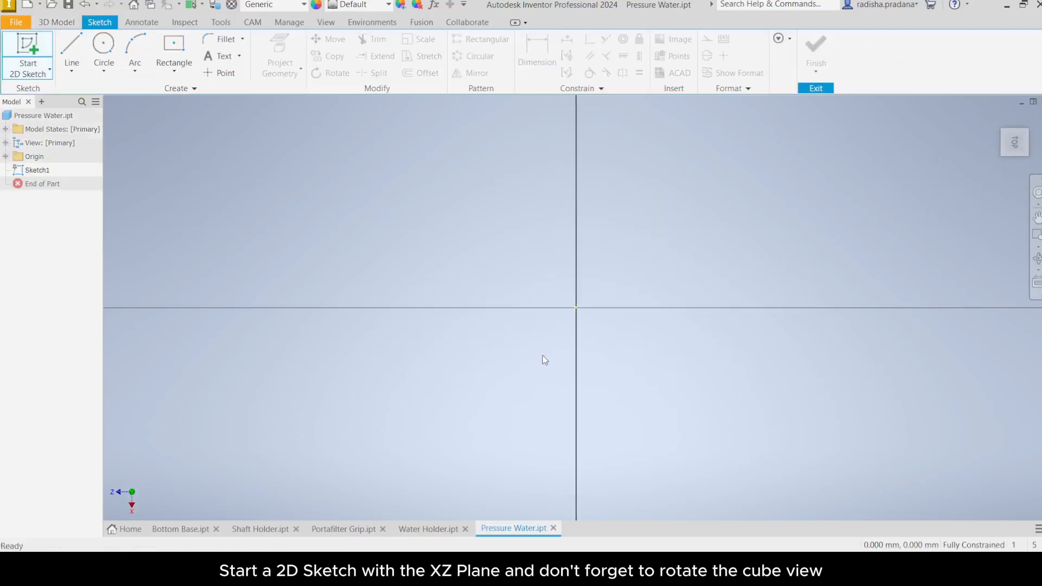
# Step: Draw a 20 mm diameter circle centred at the sketch origin
pyautogui.click(1032, 117)
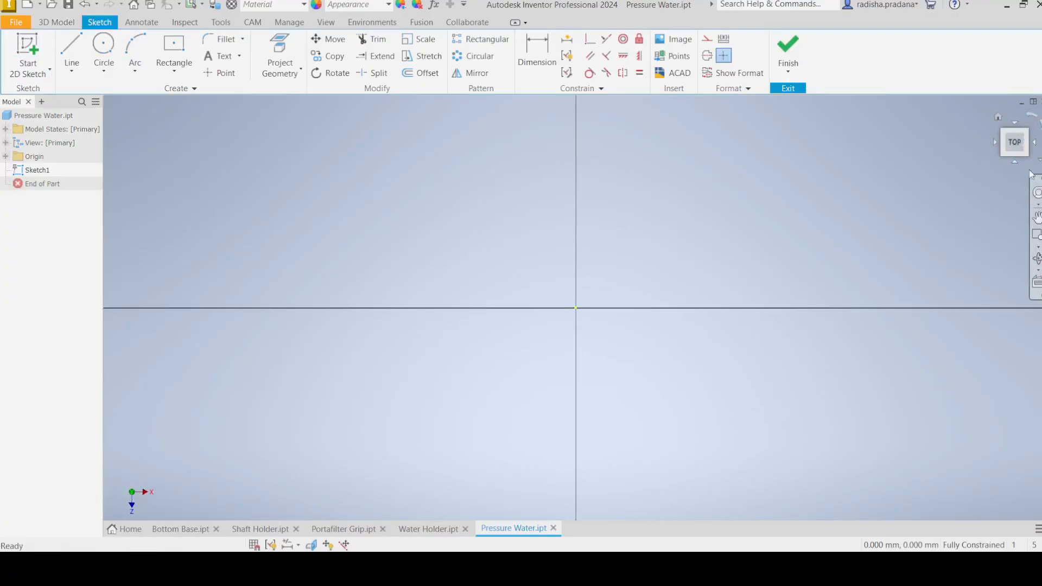
pyautogui.scroll(-3, 578, 259)
pyautogui.scroll(5, 581, 288)
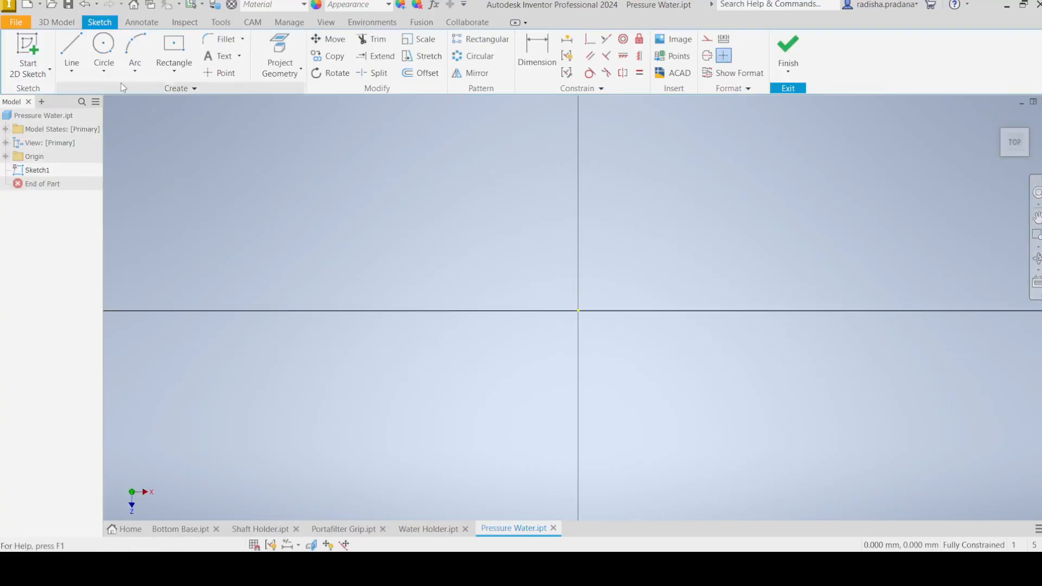
pyautogui.click(102, 67)
pyautogui.click(105, 97)
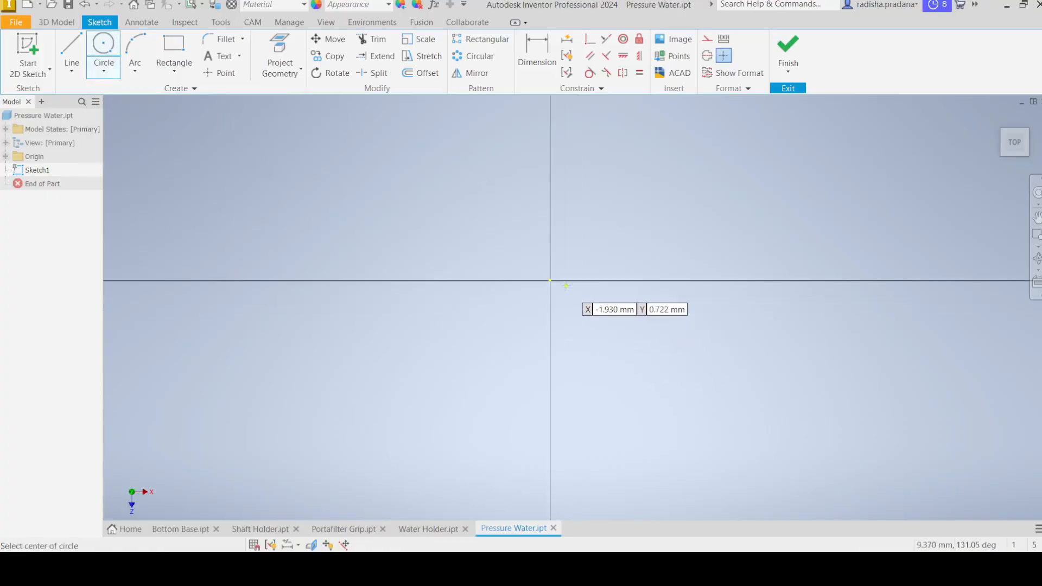
pyautogui.click(550, 280)
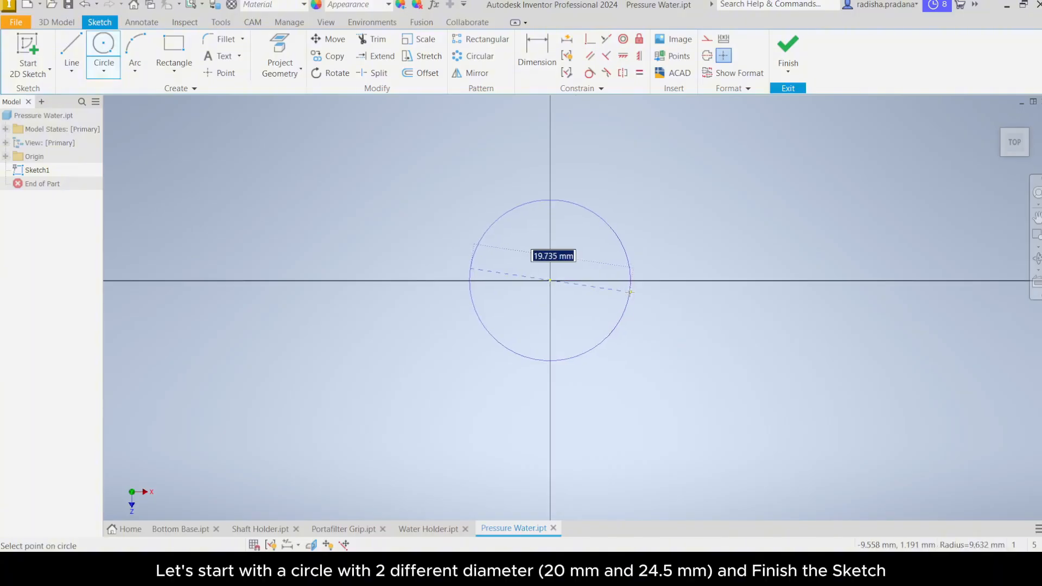
pyautogui.write('20')
pyautogui.press('Return')
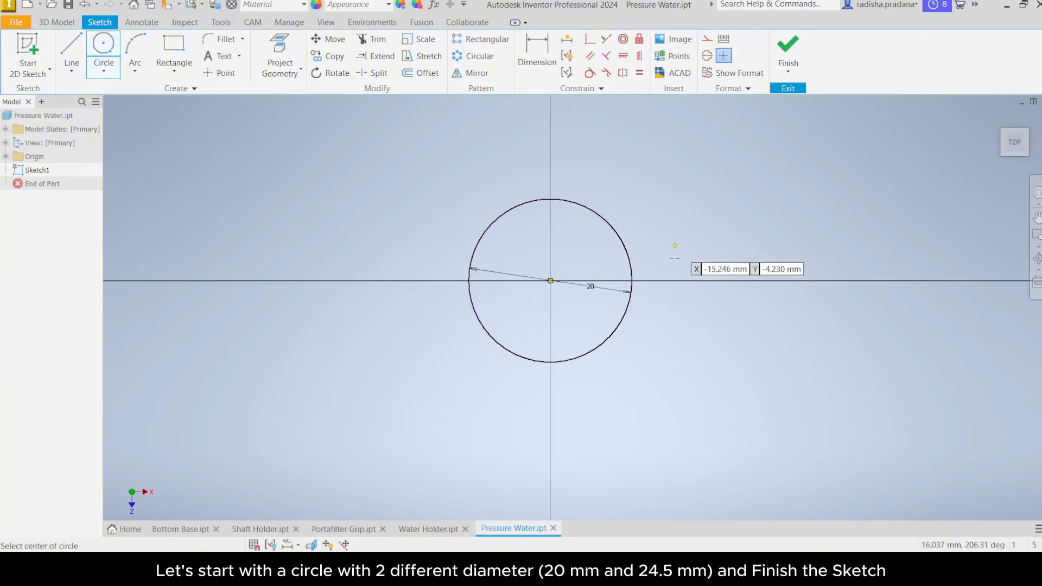
# Step: Draw a concentric 24.5 mm diameter circle at the same centre
pyautogui.click(550, 281)
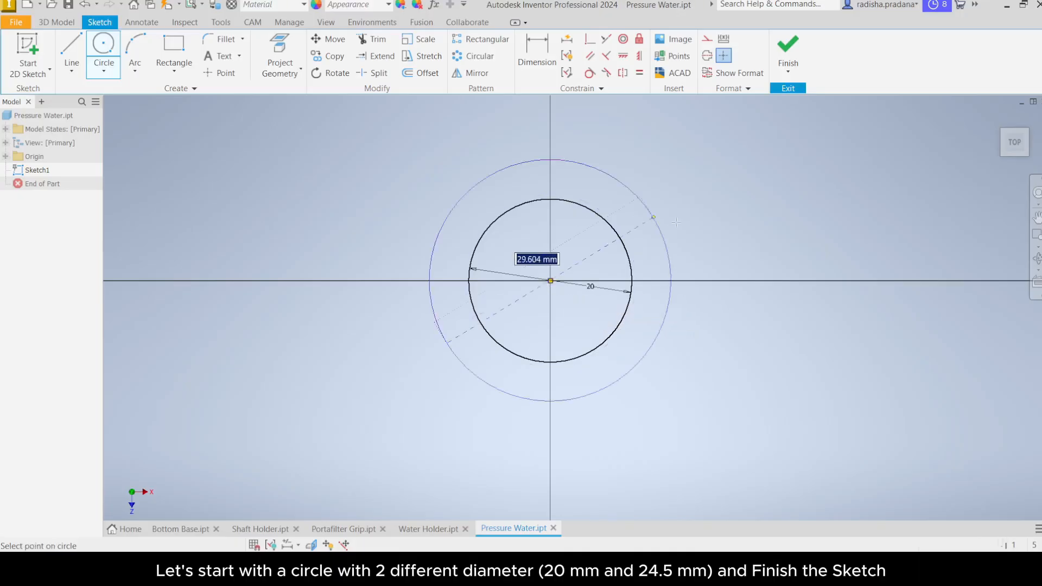
pyautogui.write('24')
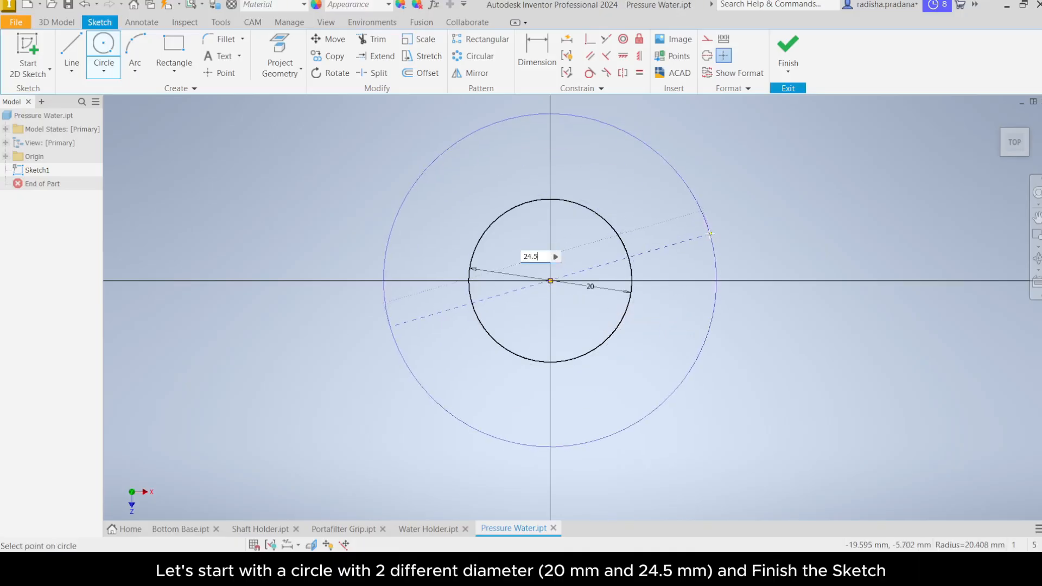
pyautogui.write('.5')
pyautogui.press('Return')
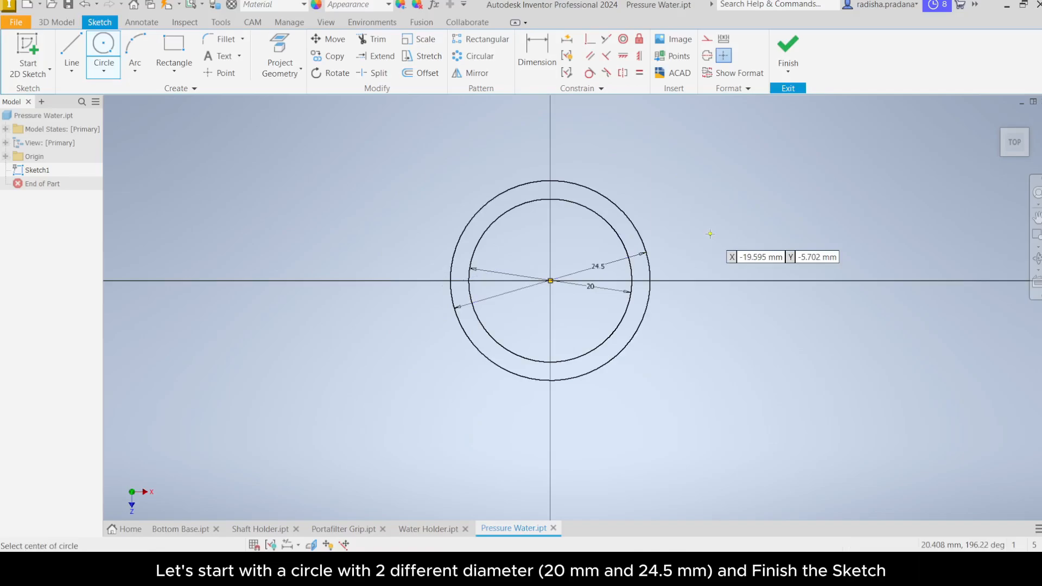
# Step: End the Circle command and finish the sketch
pyautogui.moveTo(710, 234); pyautogui.dragTo(696, 254, button='middle')
pyautogui.rightClick(666, 249)
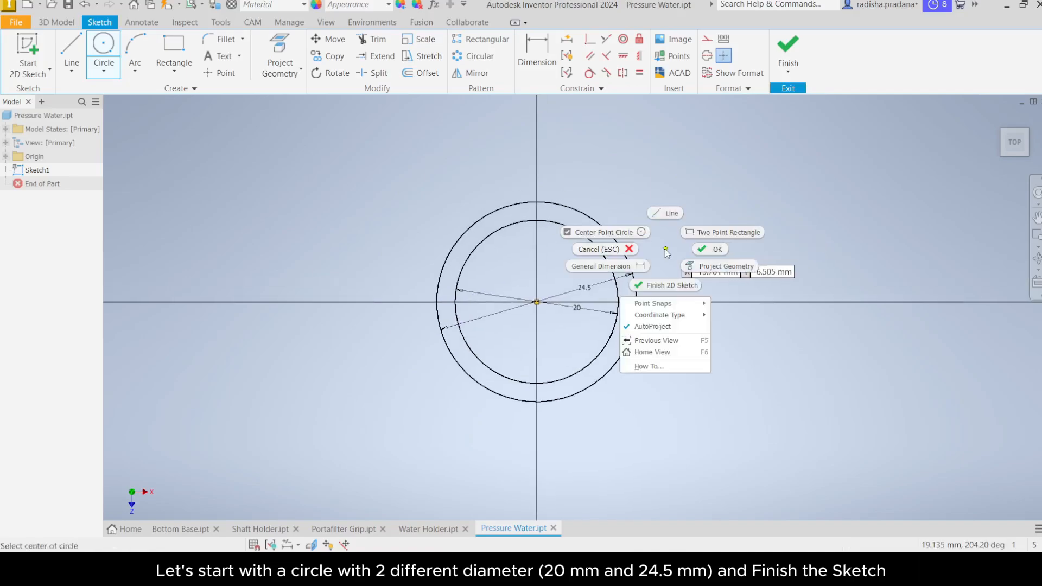
pyautogui.click(717, 249)
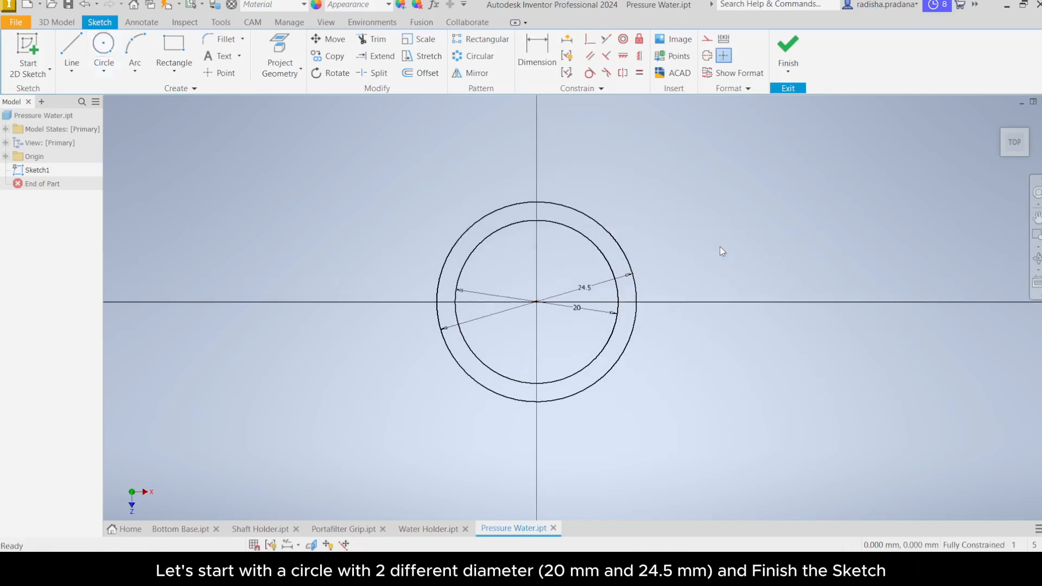
pyautogui.click(788, 68)
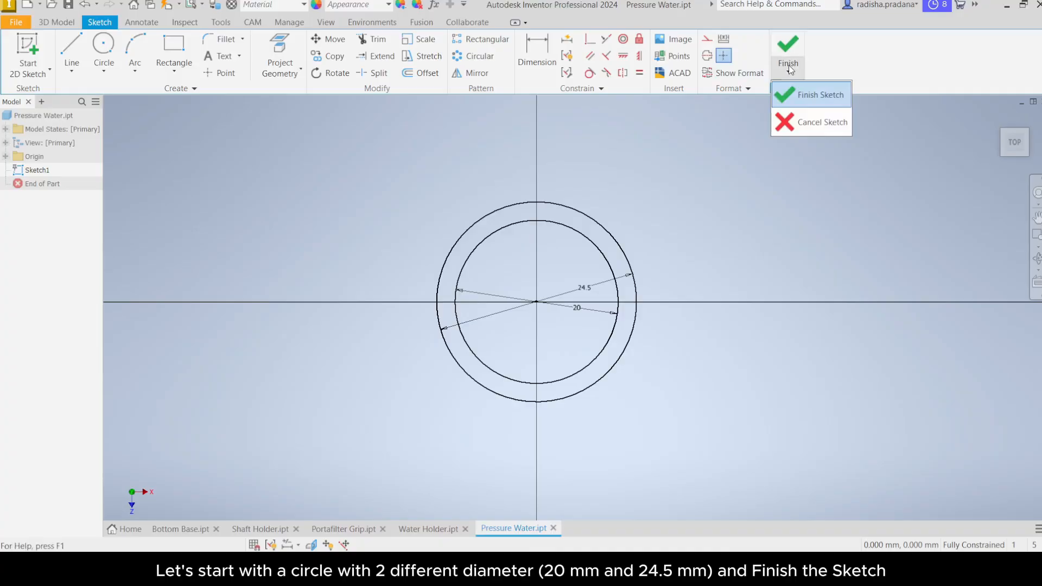
pyautogui.click(797, 95)
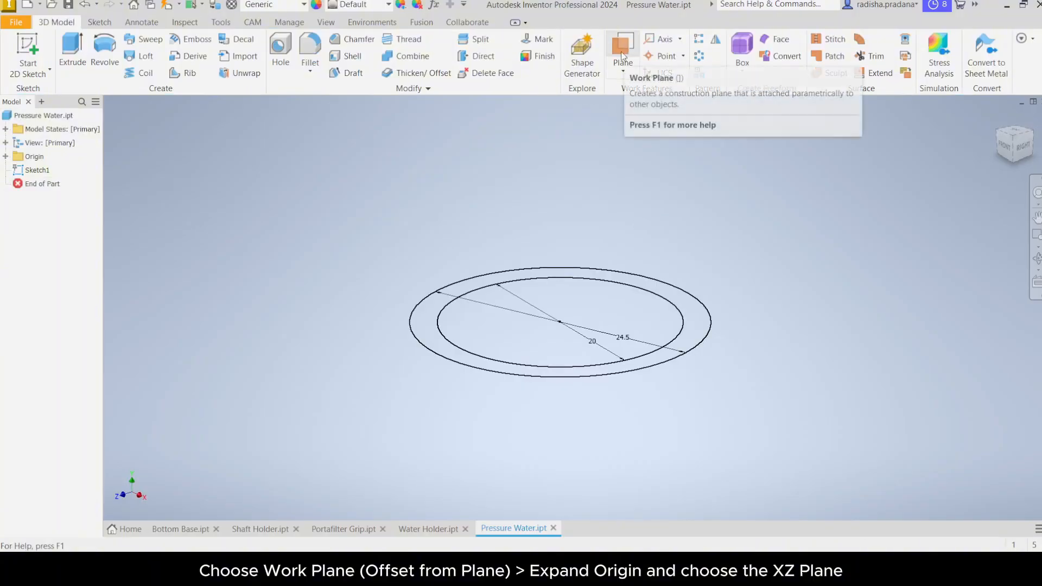
# Step: Create a work plane offset 90 mm from the XZ plane
pyautogui.click(623, 73)
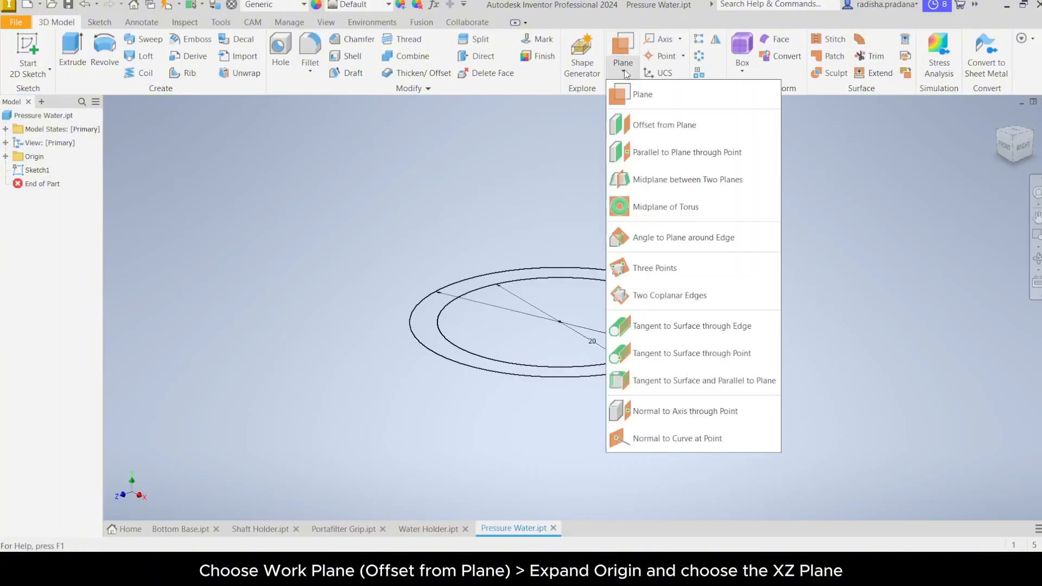
pyautogui.click(657, 128)
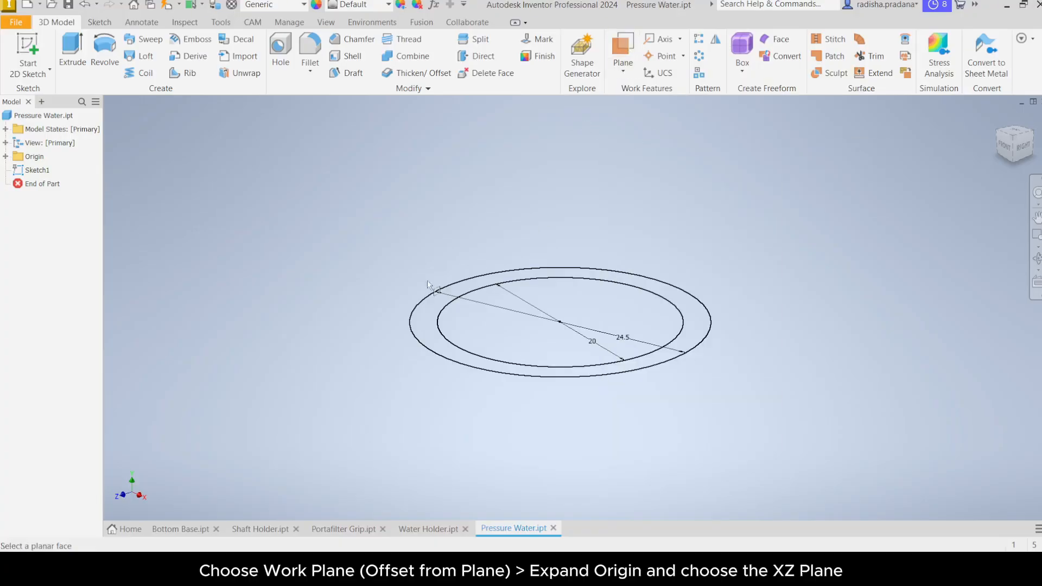
pyautogui.click(6, 156)
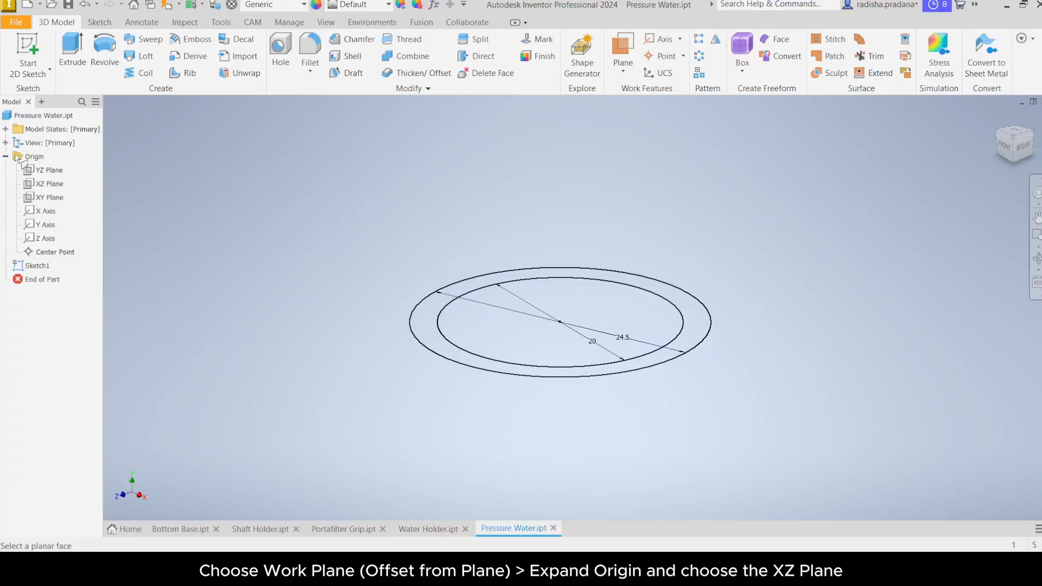
pyautogui.click(39, 185)
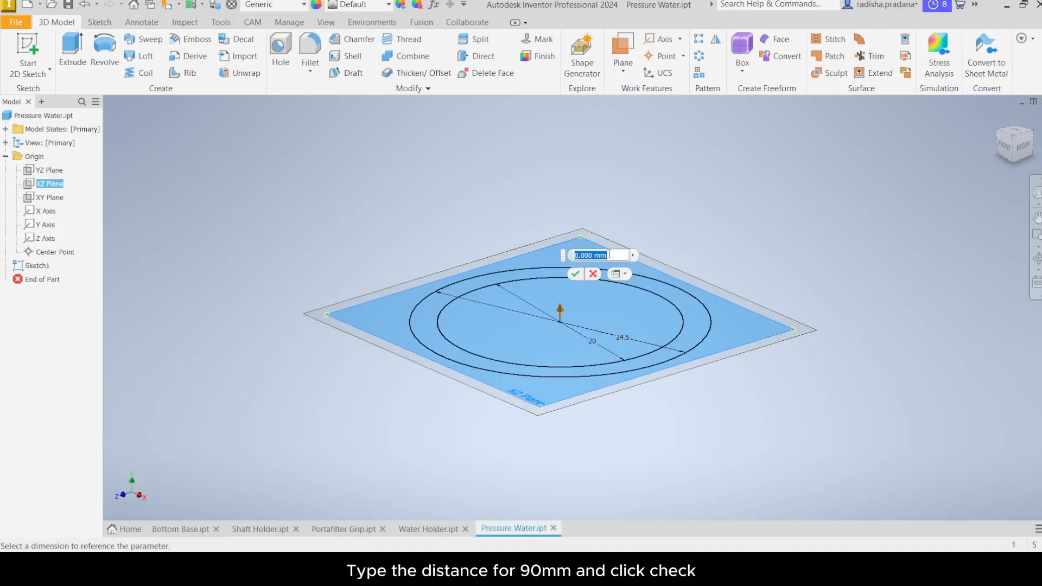
pyautogui.write('90')
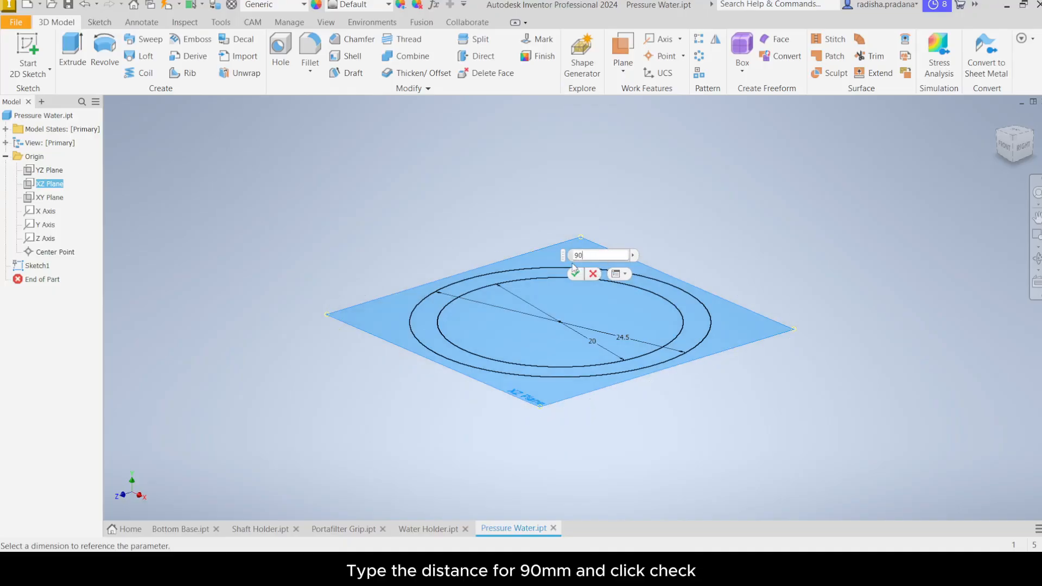
pyautogui.click(575, 273)
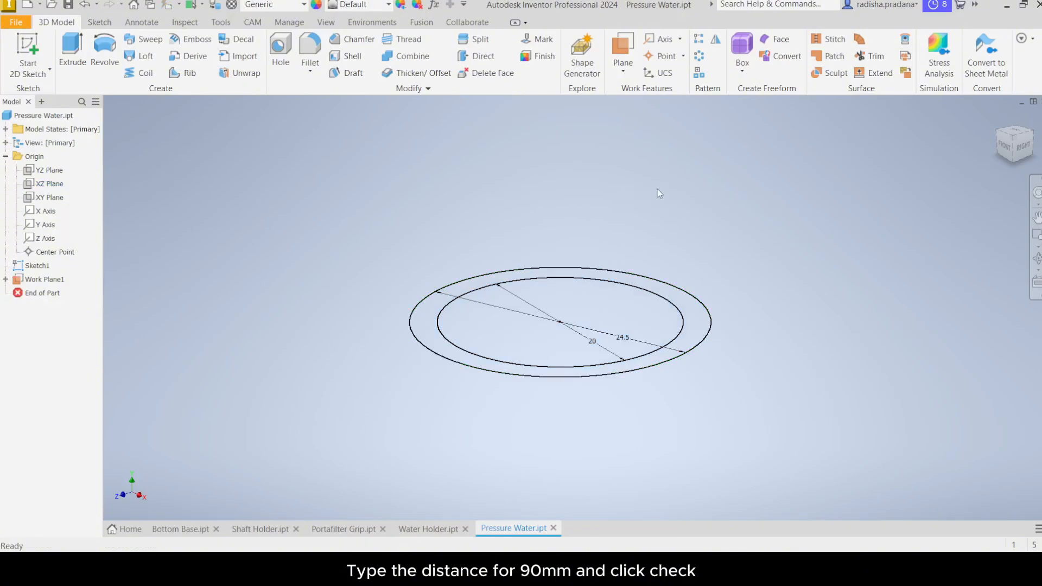
# Step: Start a new sketch on the offset work plane
pyautogui.scroll(-5, 654, 189)
pyautogui.moveTo(655, 177); pyautogui.dragTo(585, 408, button='middle')
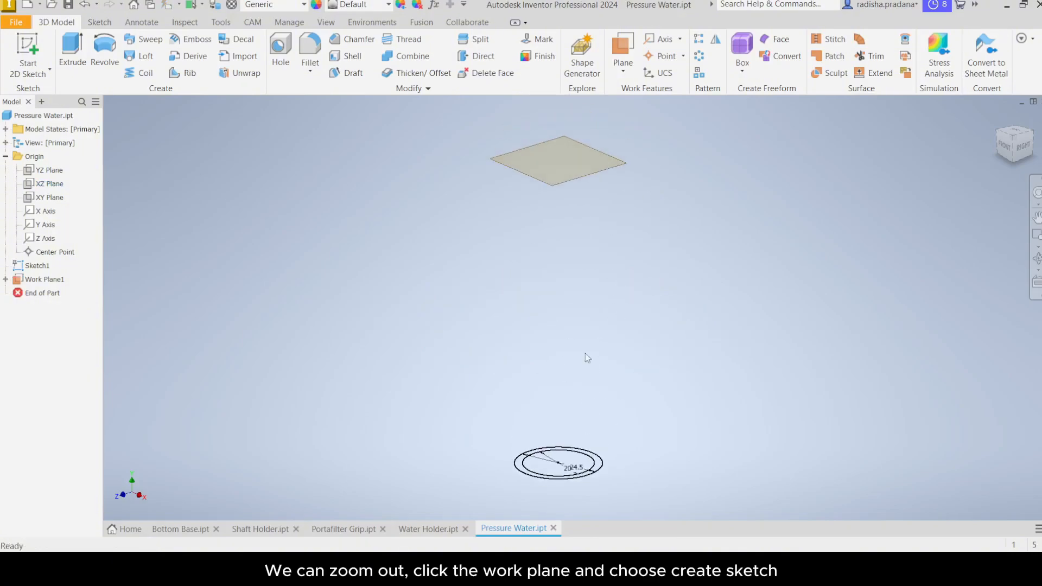
pyautogui.click(554, 184)
pyautogui.click(563, 185)
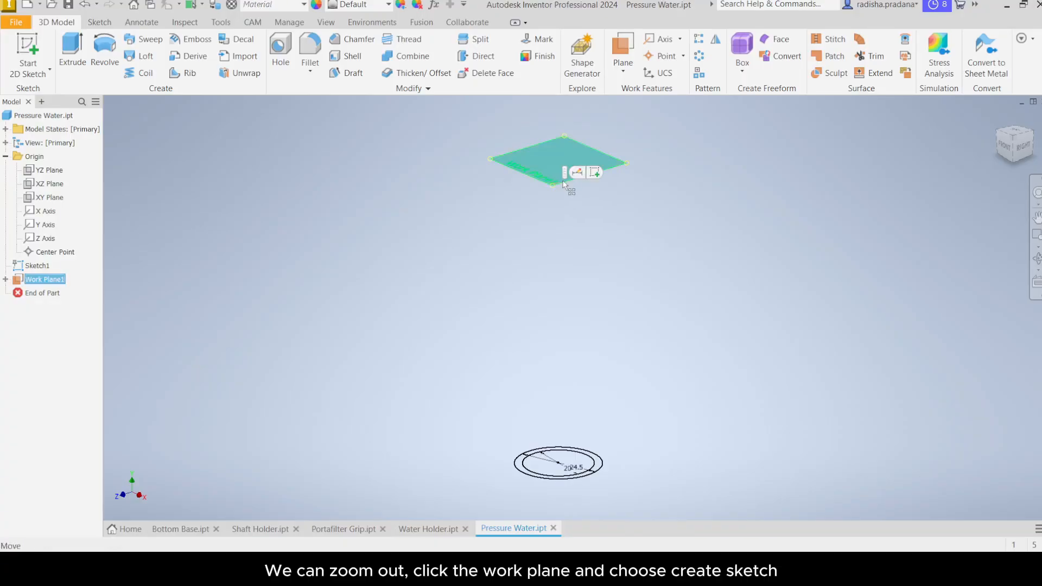
pyautogui.click(595, 173)
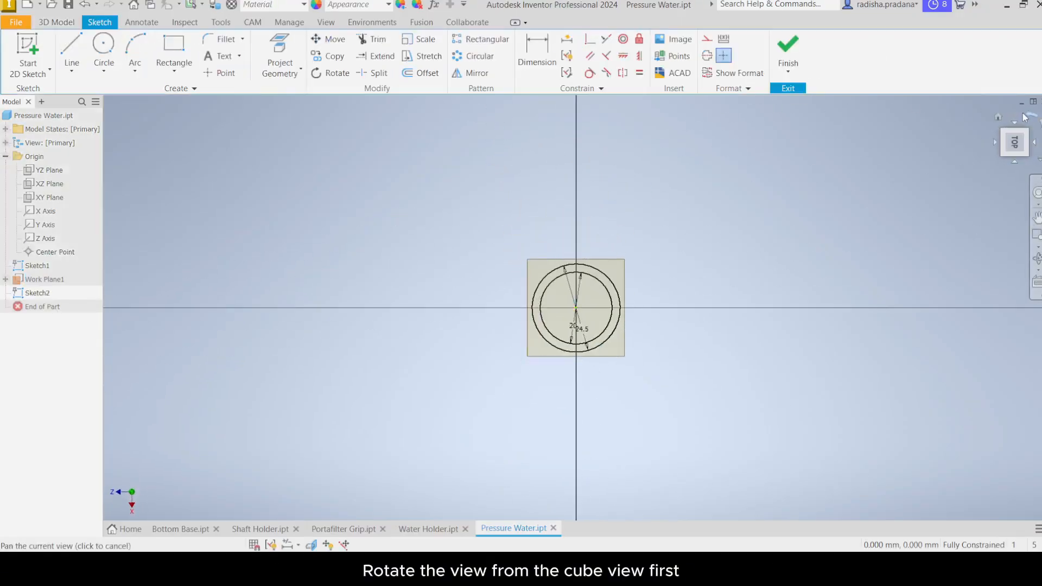
# Step: Draw a 20 mm diameter circle centred on the sketch origin with the Center Point Circle tool
pyautogui.click(1032, 117)
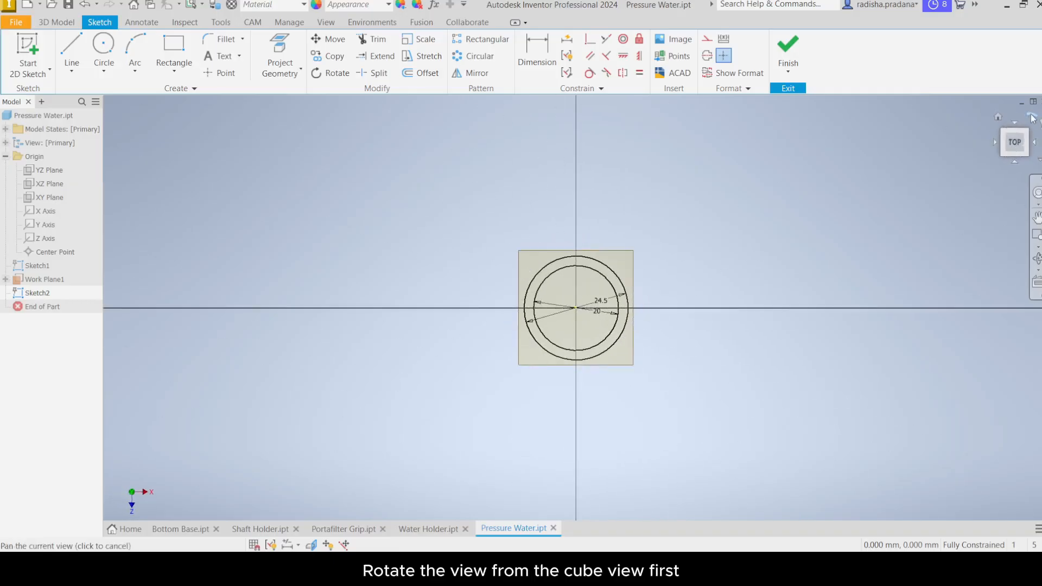
pyautogui.scroll(5, 581, 272)
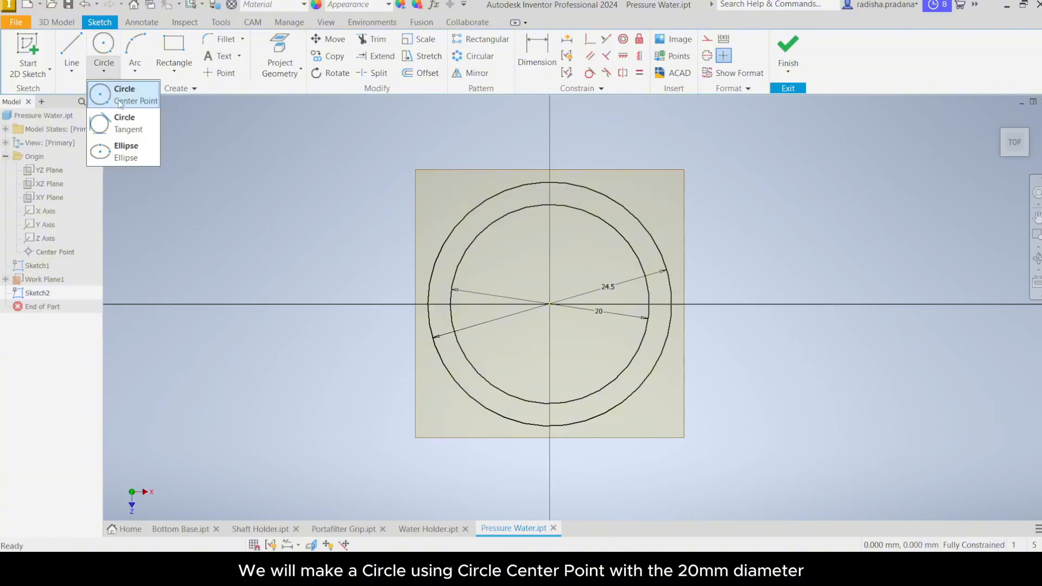
pyautogui.click(114, 99)
pyautogui.click(110, 100)
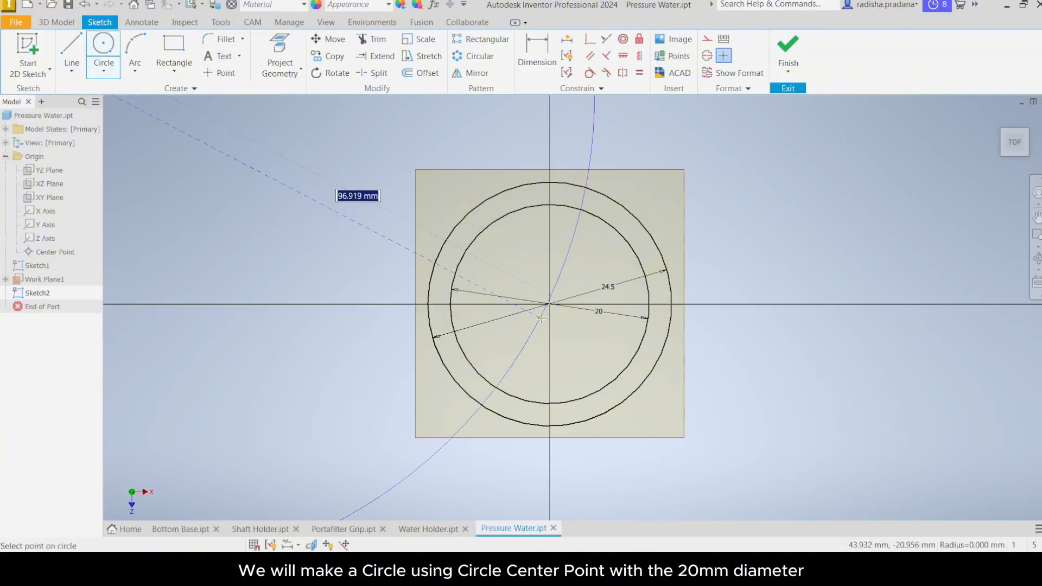
pyautogui.press('Escape')
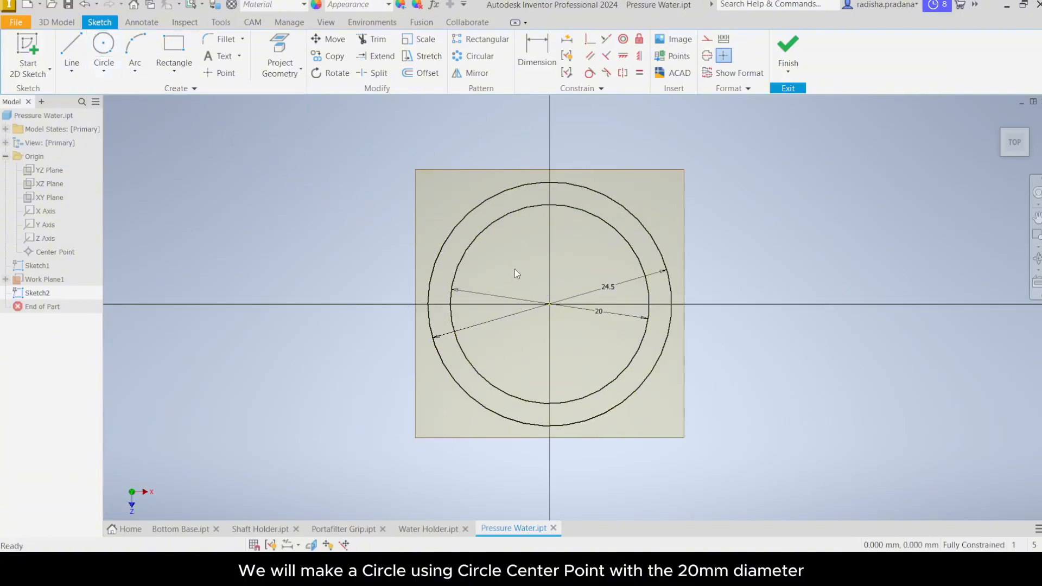
pyautogui.click(110, 64)
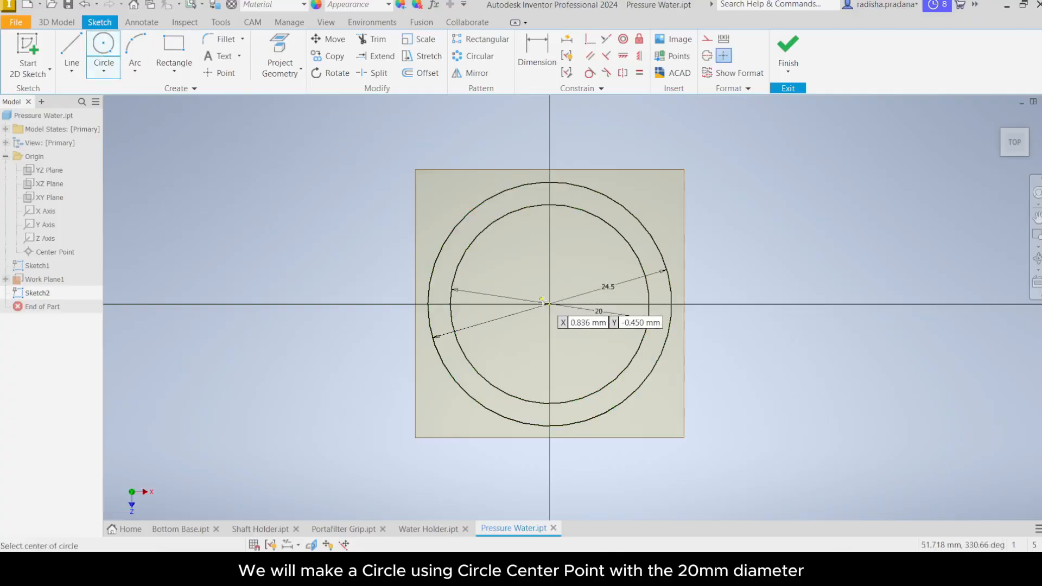
pyautogui.click(550, 303)
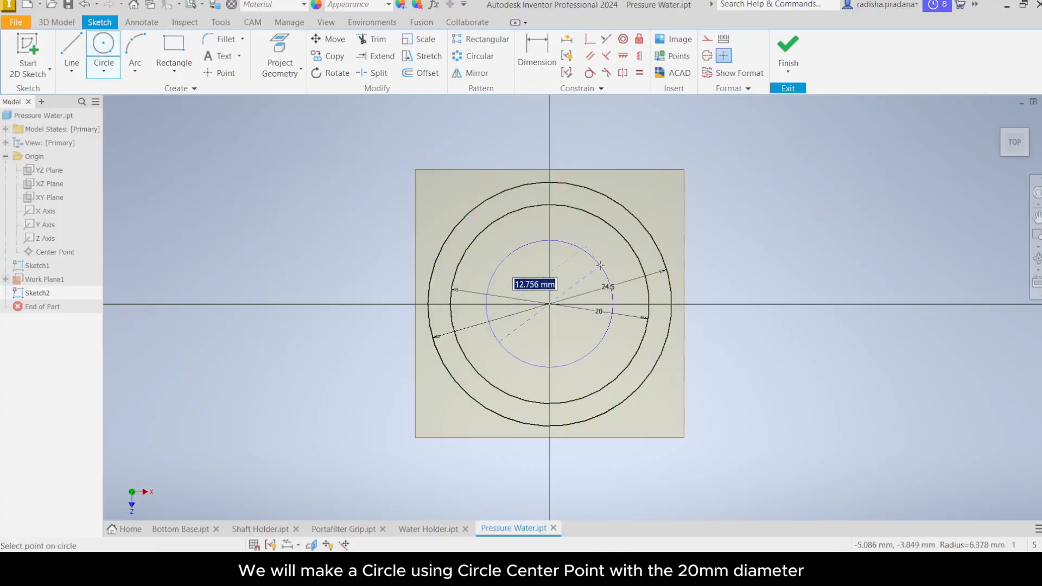
pyautogui.write('20')
pyautogui.press('Return')
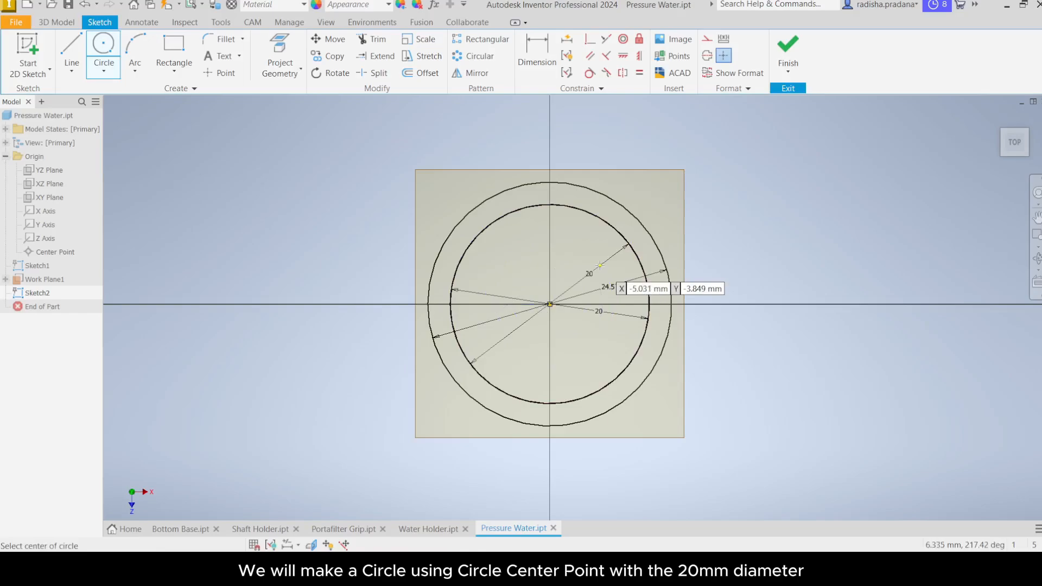
pyautogui.rightClick(735, 246)
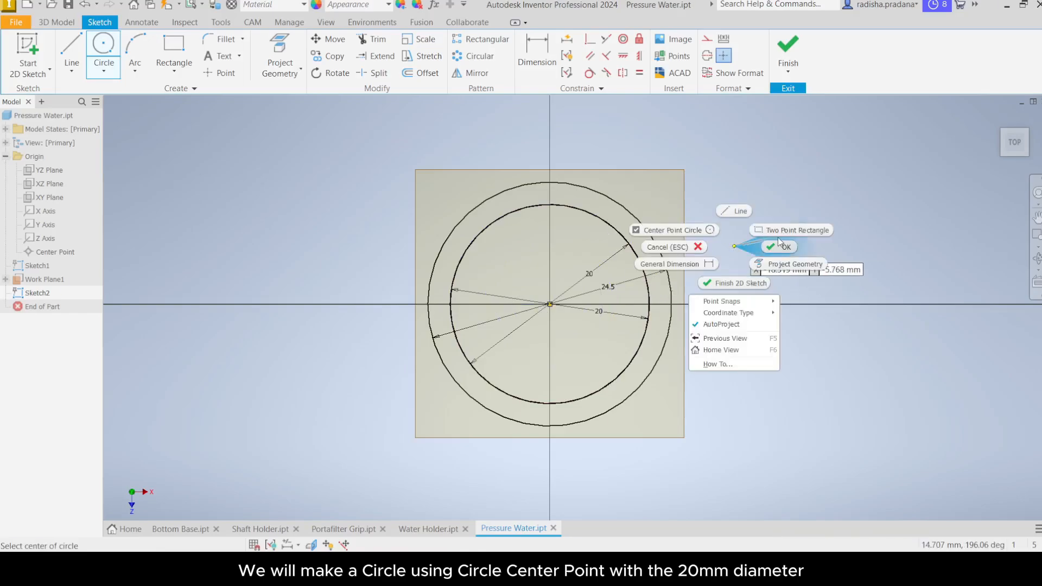
pyautogui.click(780, 239)
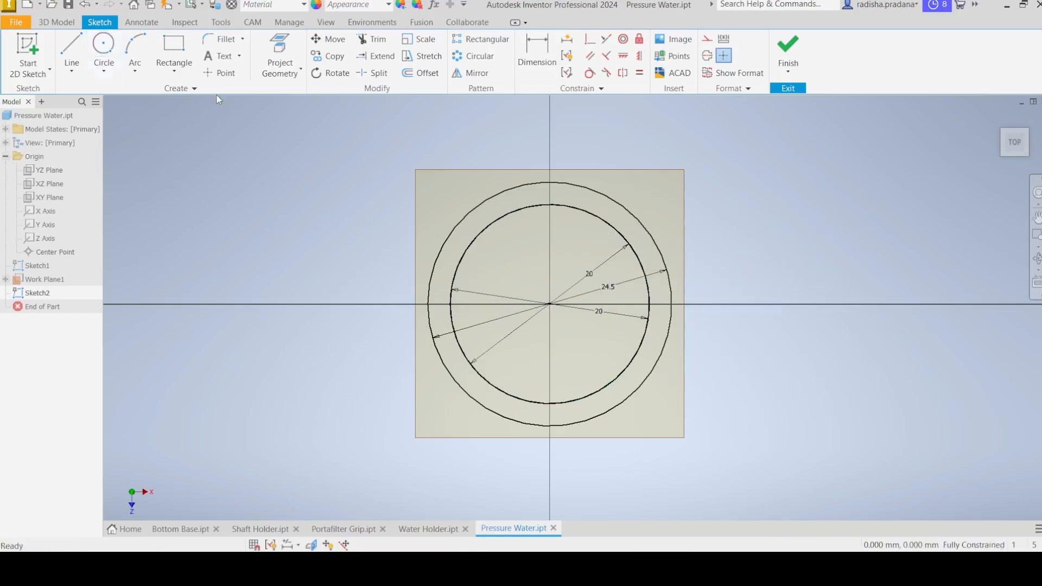
# Step: Draw a two-point-center rectangle from the circle centre, 10 mm high, with its corners on the 20 mm circle
pyautogui.click(190, 75)
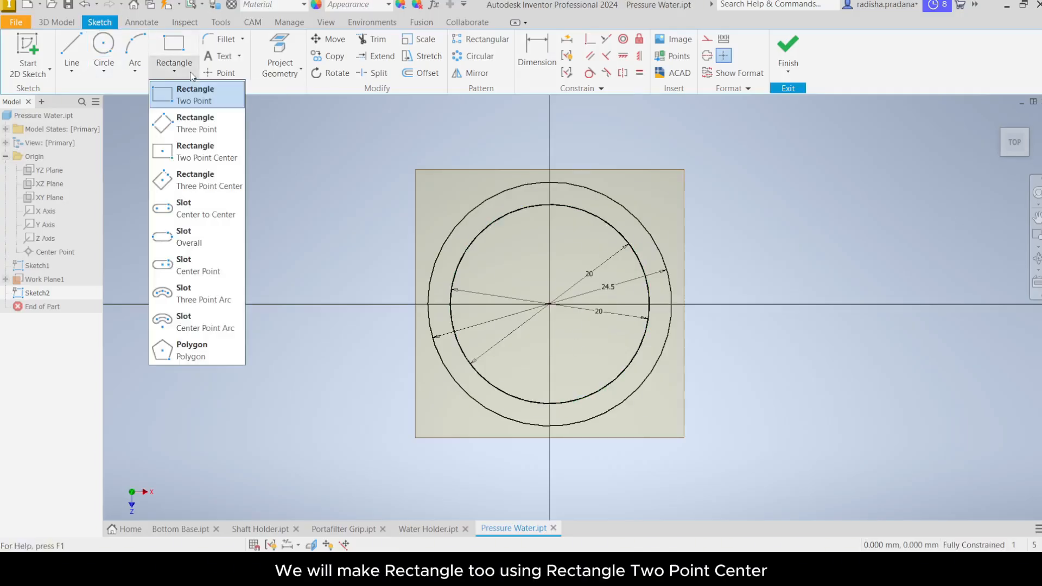
pyautogui.click(197, 156)
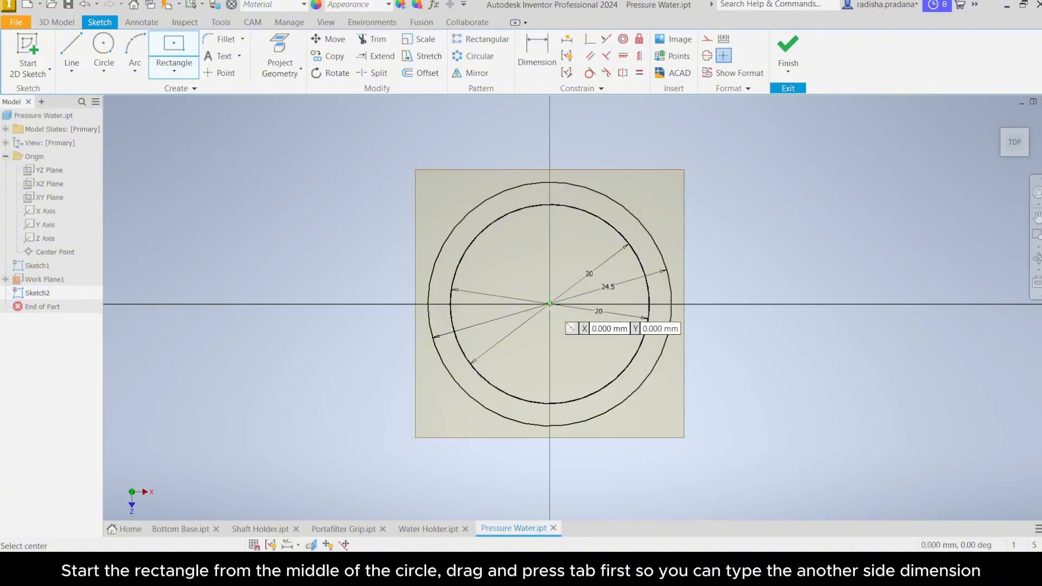
pyautogui.click(550, 303)
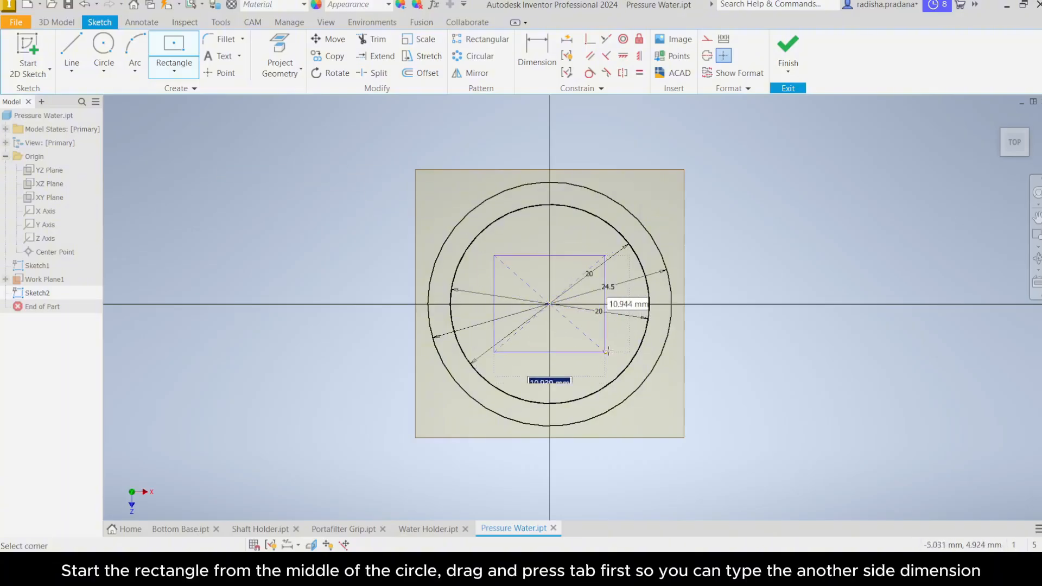
pyautogui.press('Tab')
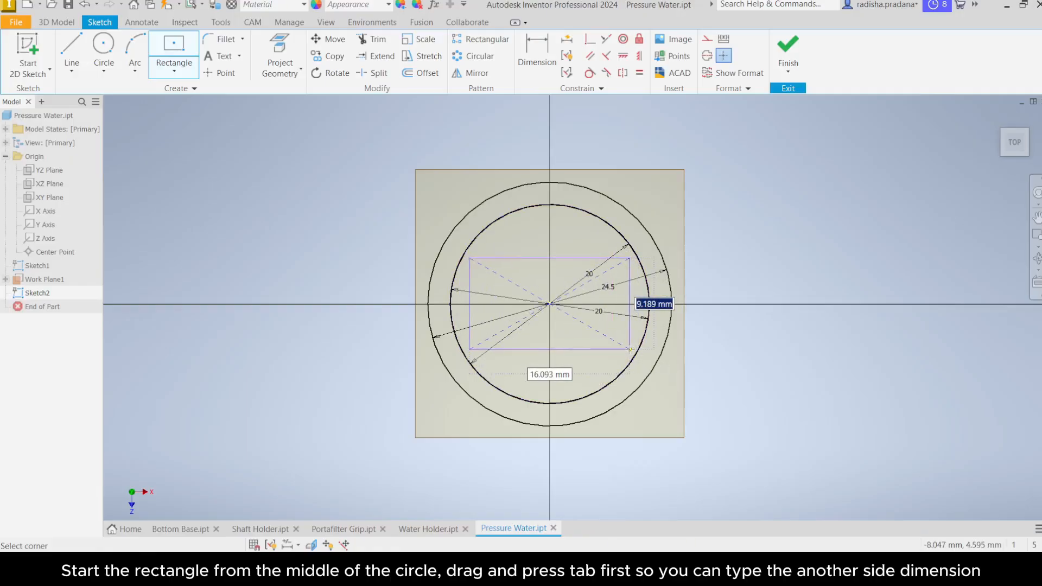
pyautogui.write('1')
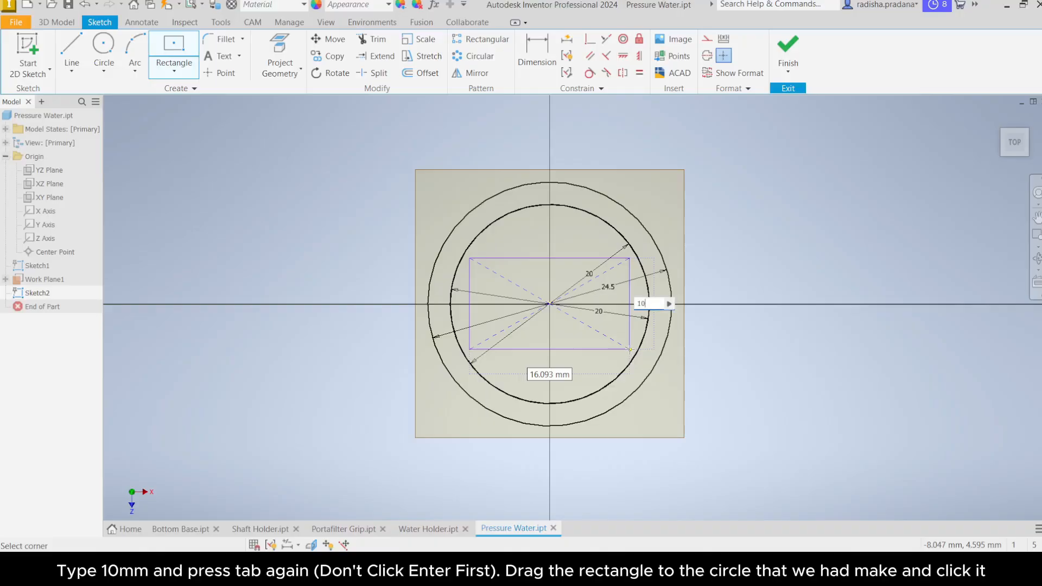
pyautogui.write('0')
pyautogui.press('Tab')
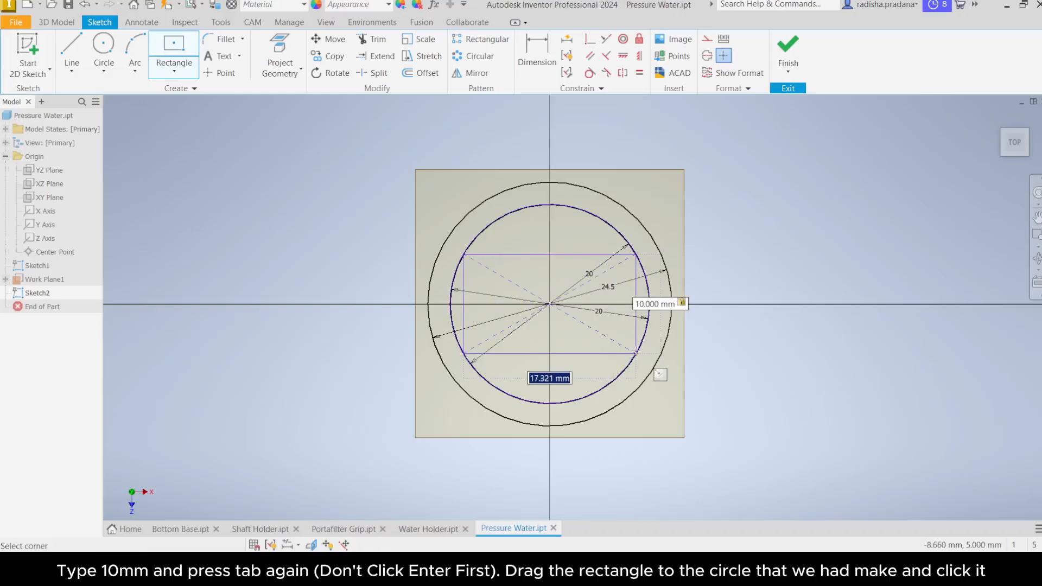
pyautogui.click(636, 353)
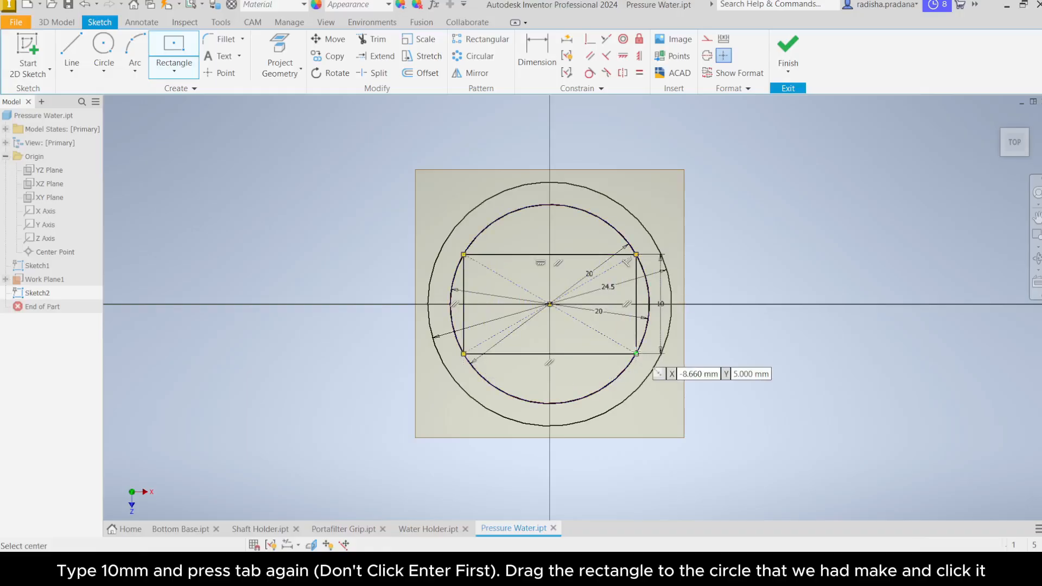
pyautogui.rightClick(754, 330)
pyautogui.click(800, 332)
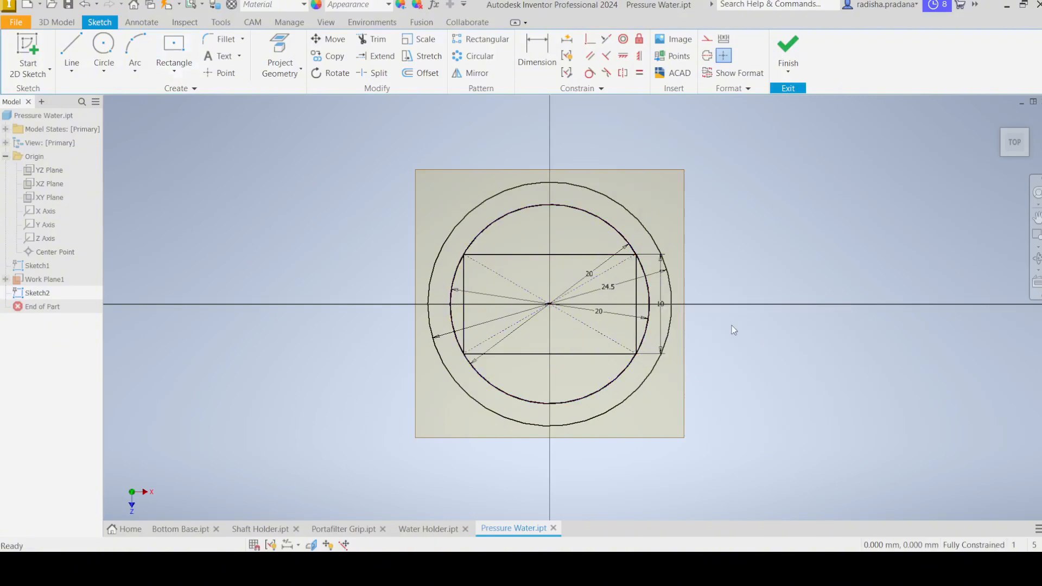
# Step: Delete the rectangle's 10 mm height dimension
pyautogui.scroll(3, 663, 308)
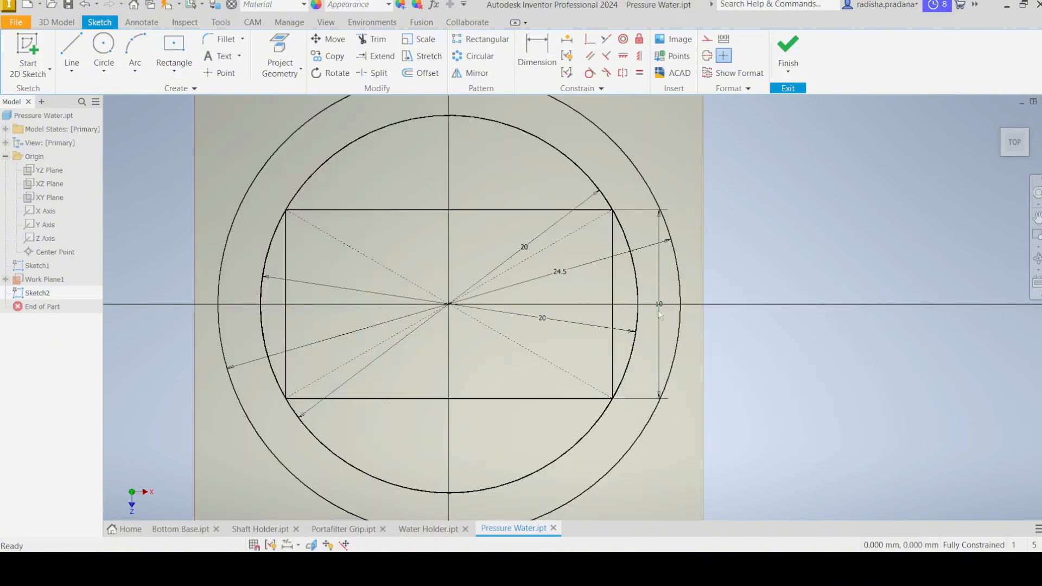
pyautogui.rightClick(659, 324)
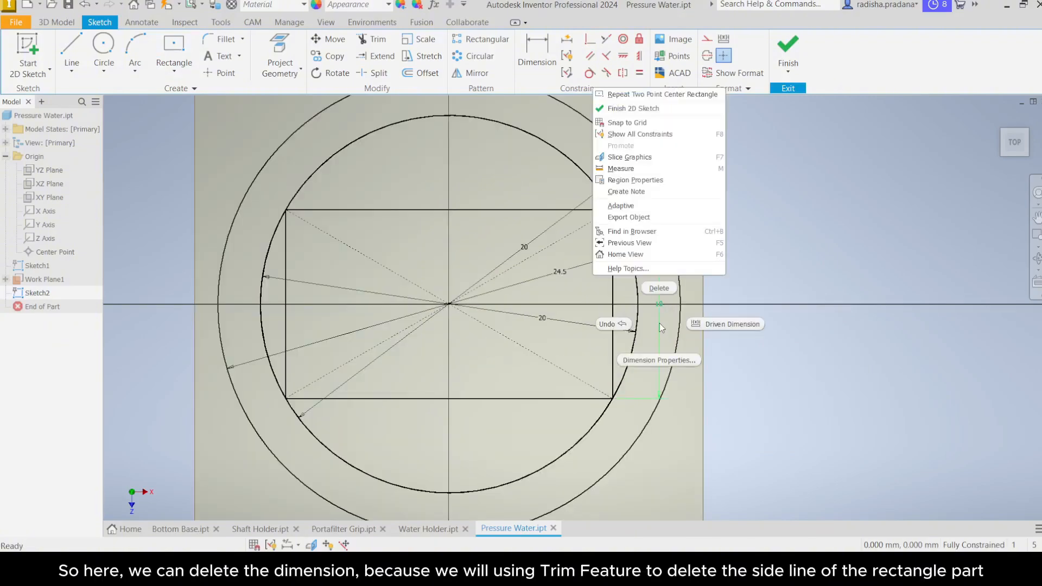
pyautogui.click(660, 288)
pyautogui.scroll(-3, 661, 288)
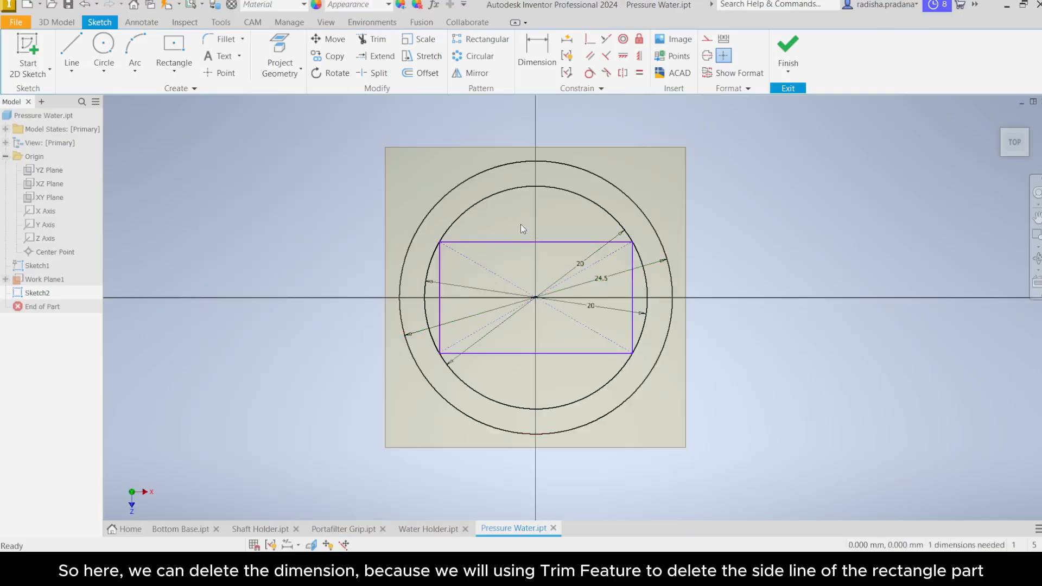
# Step: Trim away the rectangle's vertical side lines and finish the sketch
pyautogui.click(378, 40)
pyautogui.scroll(3, 630, 293)
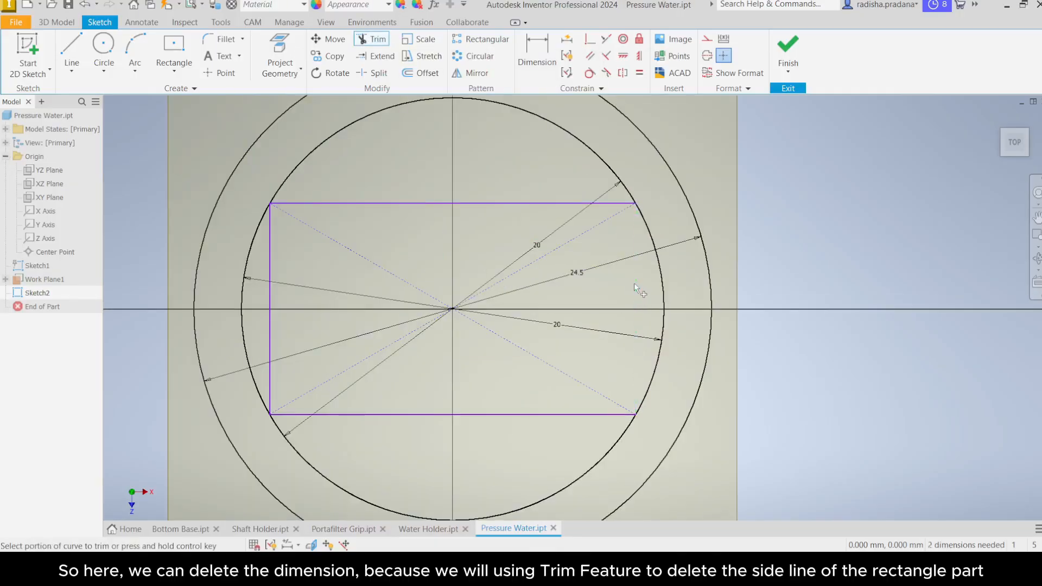
pyautogui.click(269, 289)
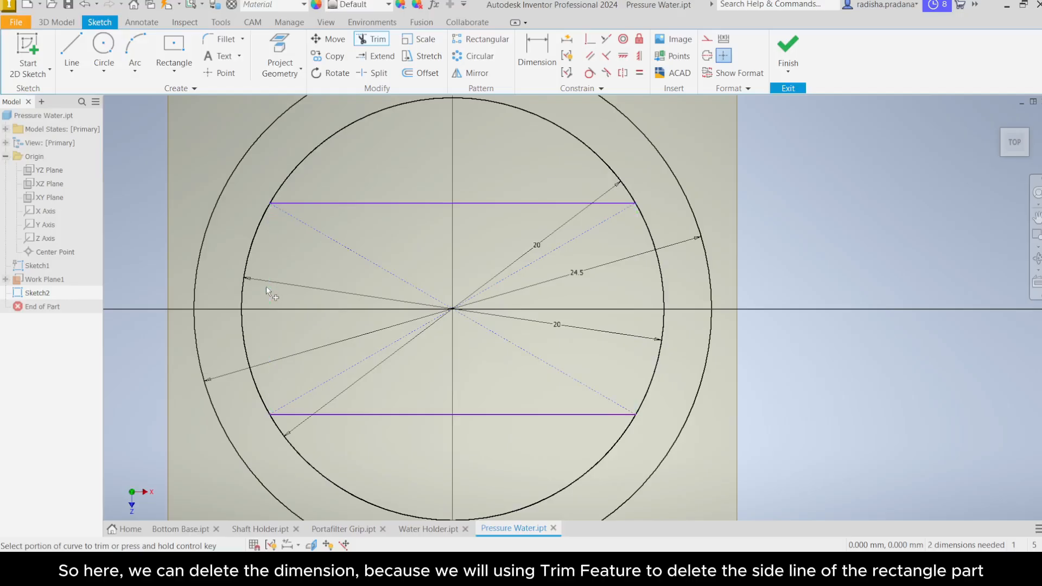
pyautogui.scroll(-3, 378, 281)
pyautogui.rightClick(665, 236)
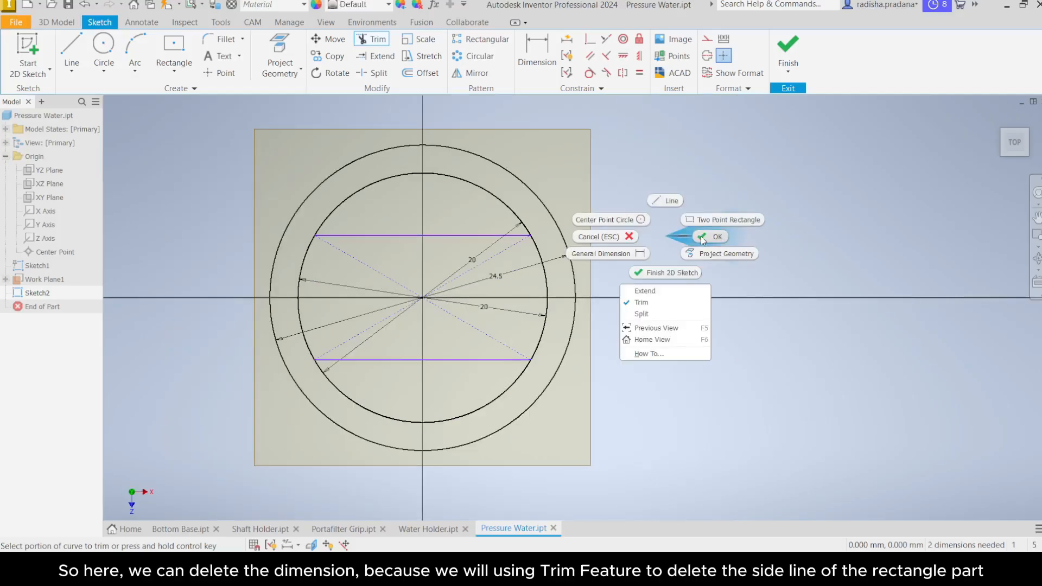
pyautogui.click(701, 236)
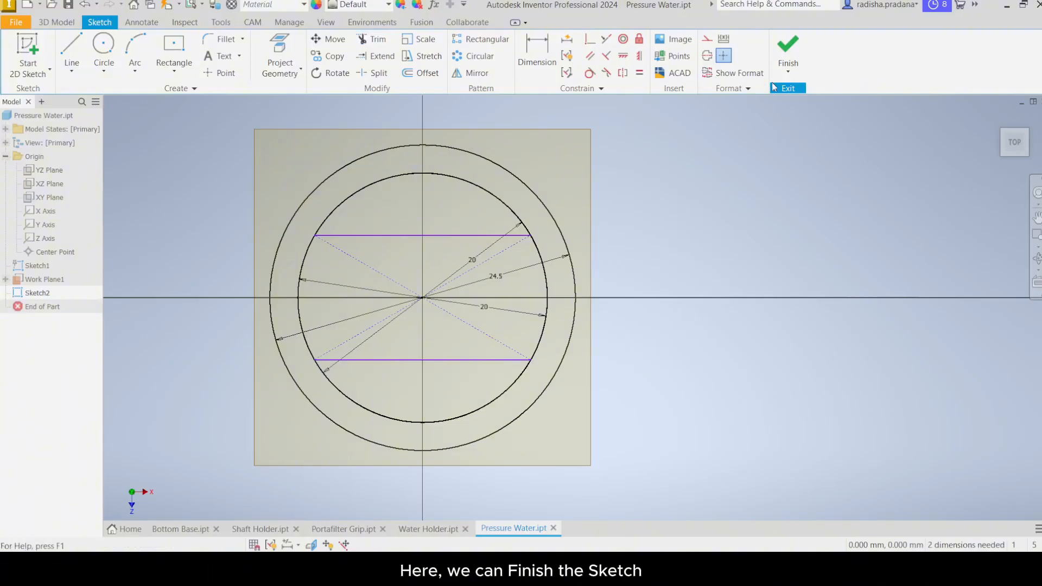
pyautogui.click(789, 70)
pyautogui.click(803, 98)
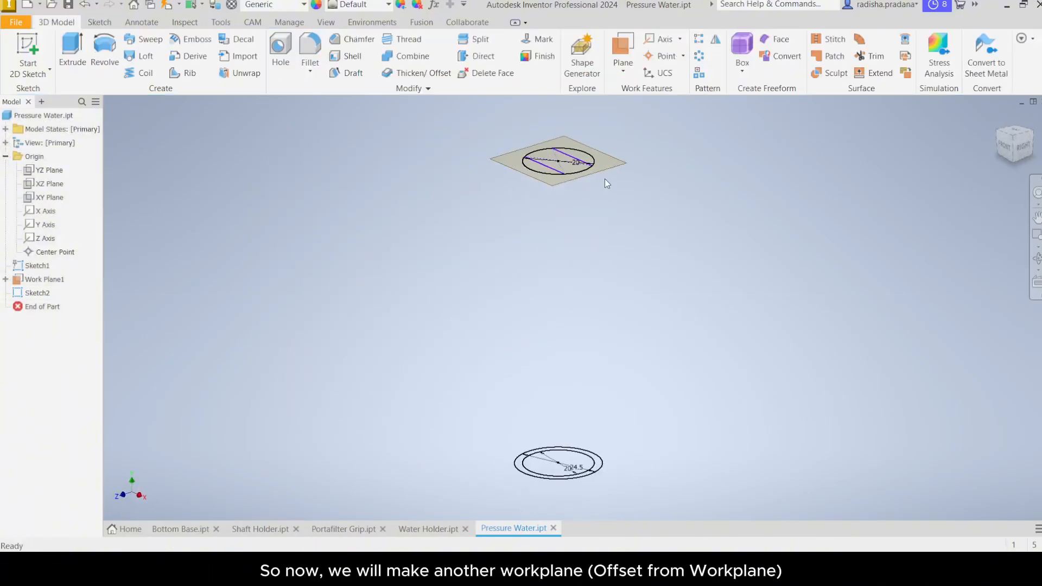
# Step: Create a work plane offset -250 mm from the XZ plane
pyautogui.click(623, 73)
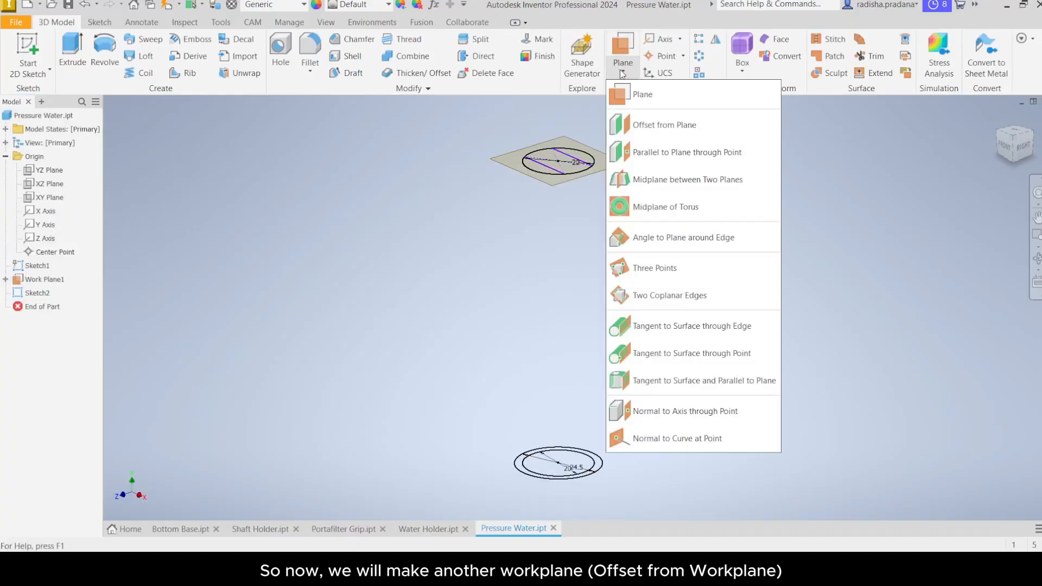
pyautogui.click(640, 126)
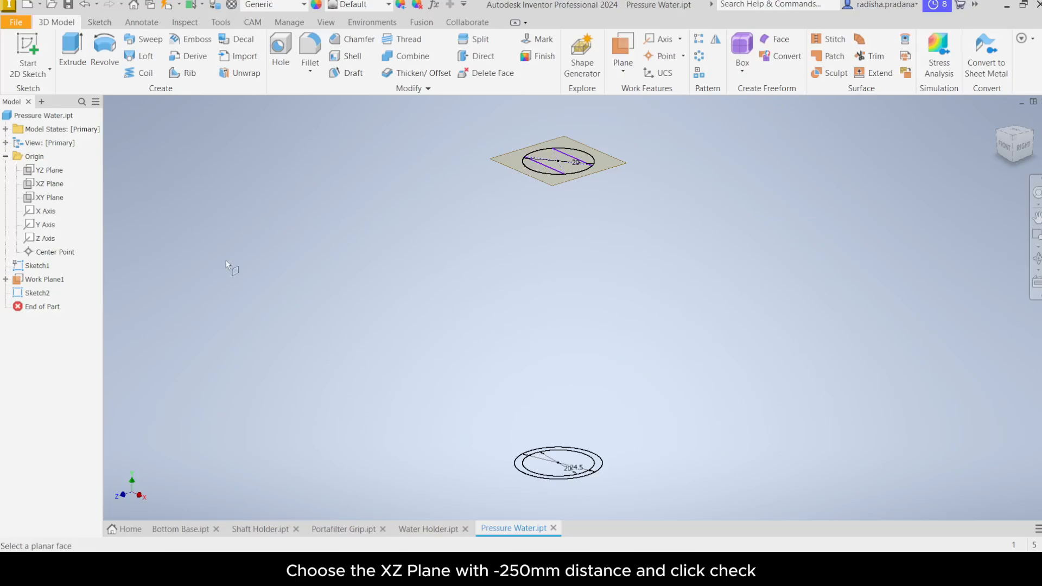
pyautogui.click(49, 183)
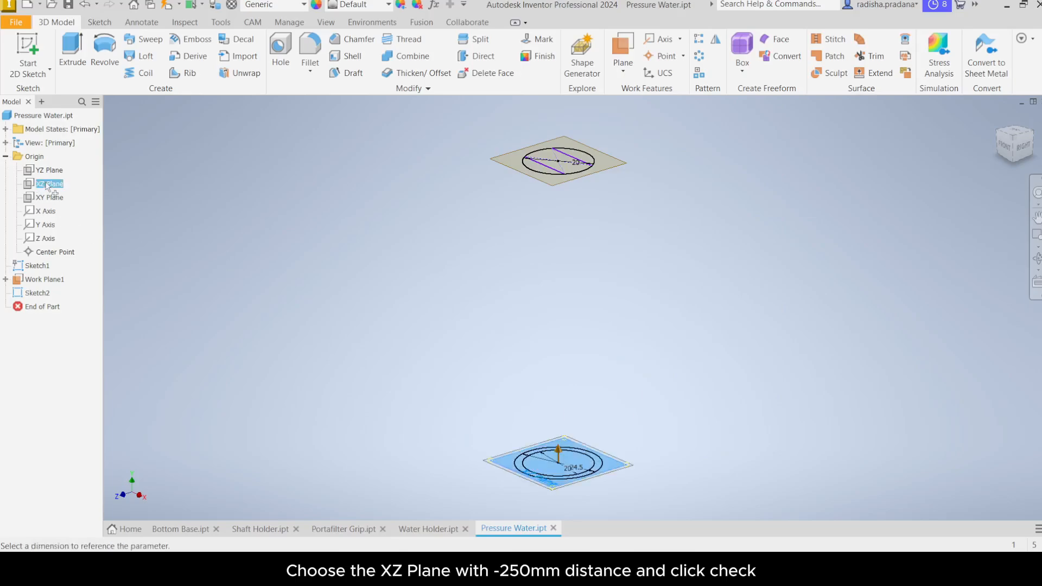
pyautogui.moveTo(454, 353); pyautogui.dragTo(421, 277, button='middle')
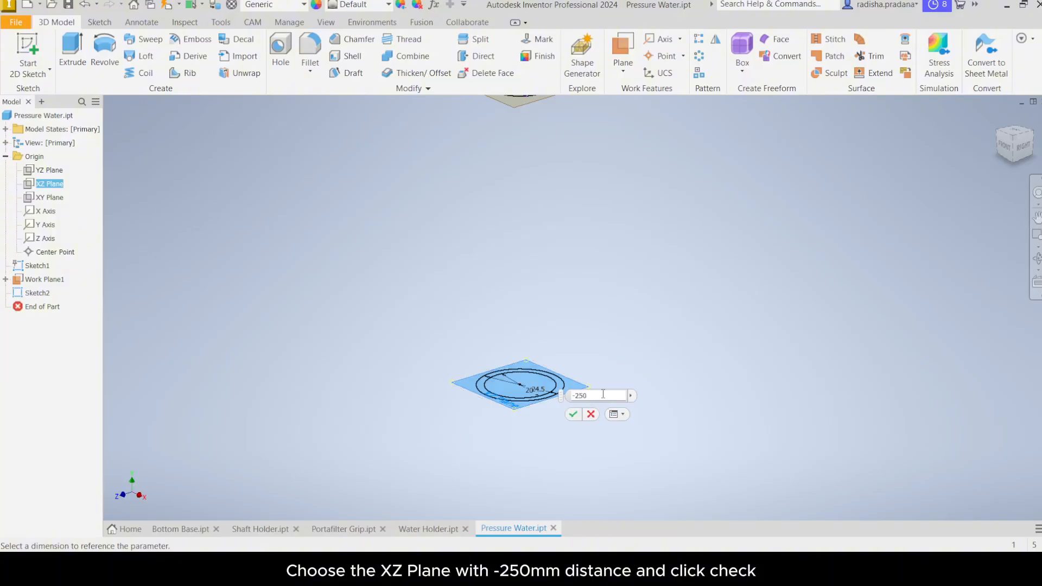
pyautogui.click(572, 415)
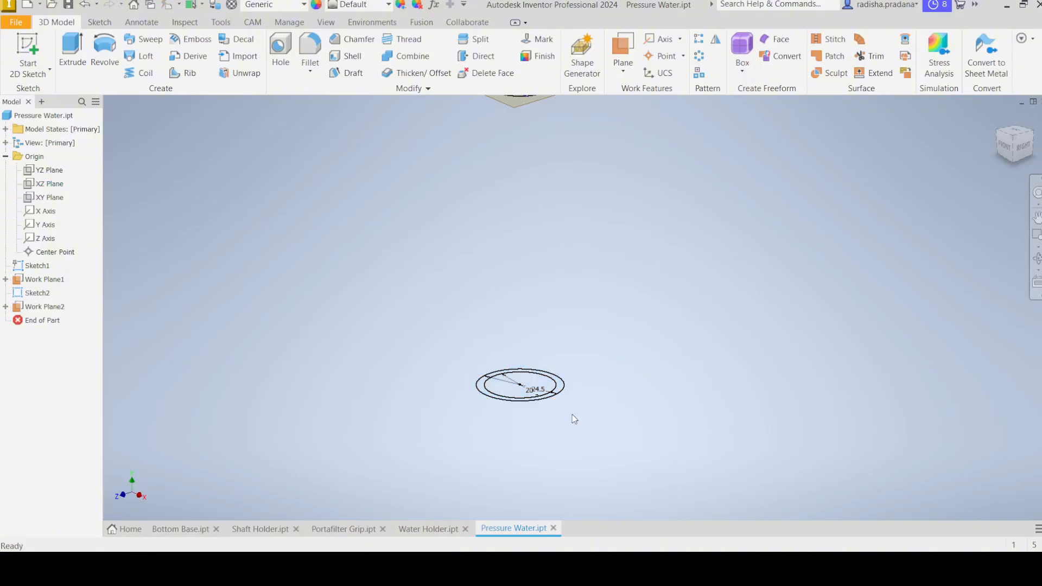
# Step: Start a new sketch on the new offset work plane
pyautogui.scroll(-7, 572, 416)
pyautogui.moveTo(572, 424); pyautogui.dragTo(541, 265, button='middle')
pyautogui.scroll(1, 541, 264)
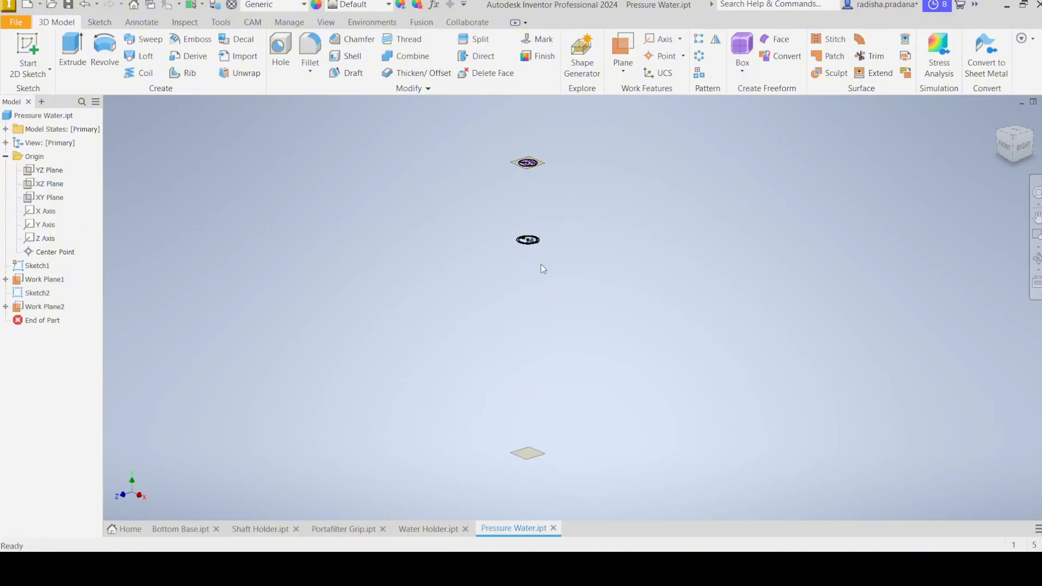
pyautogui.click(521, 462)
pyautogui.scroll(5, 529, 462)
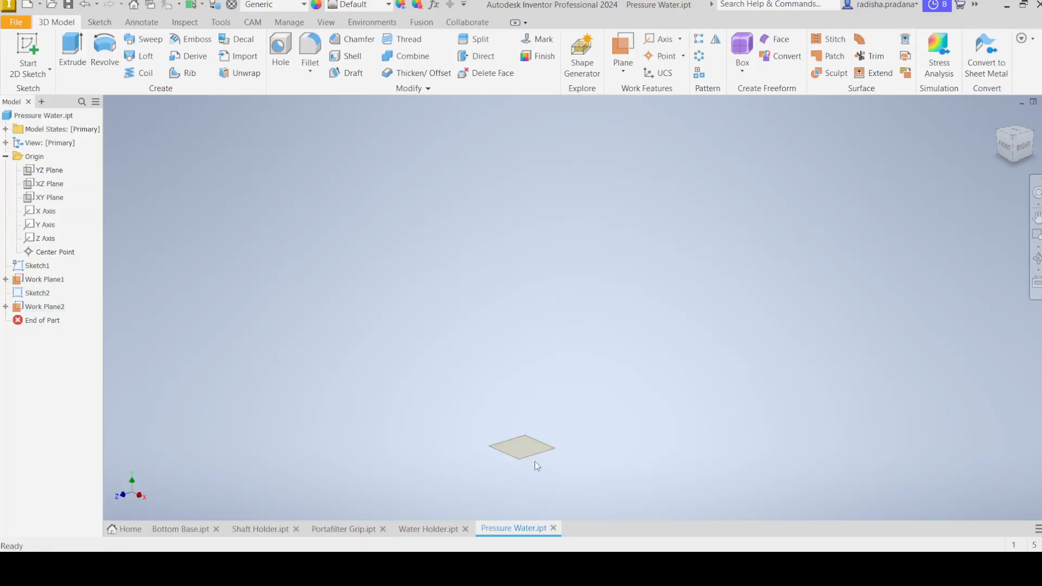
pyautogui.click(513, 446)
pyautogui.scroll(-3, 513, 446)
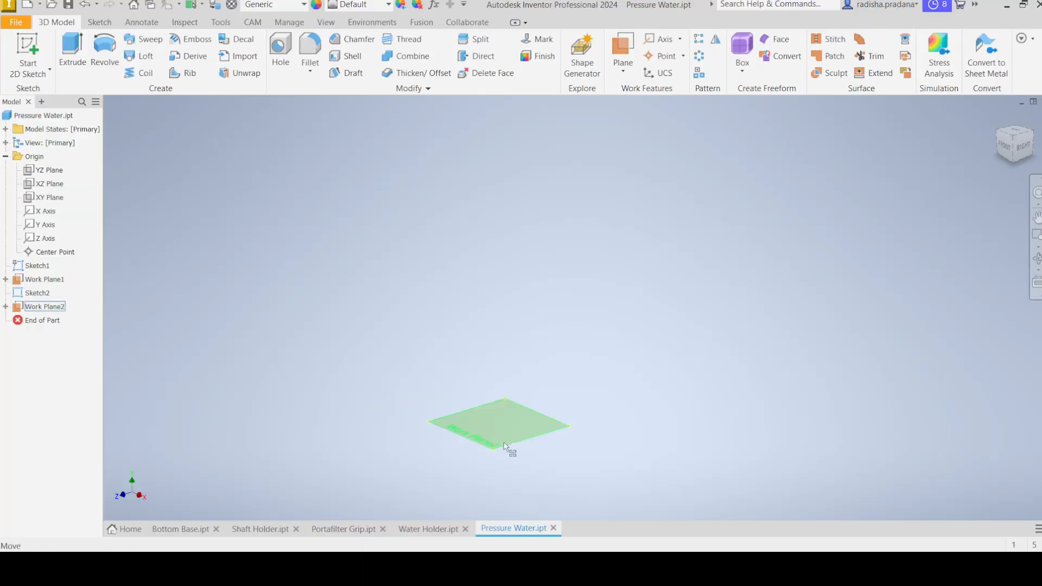
pyautogui.scroll(-4, 502, 442)
pyautogui.click(502, 440)
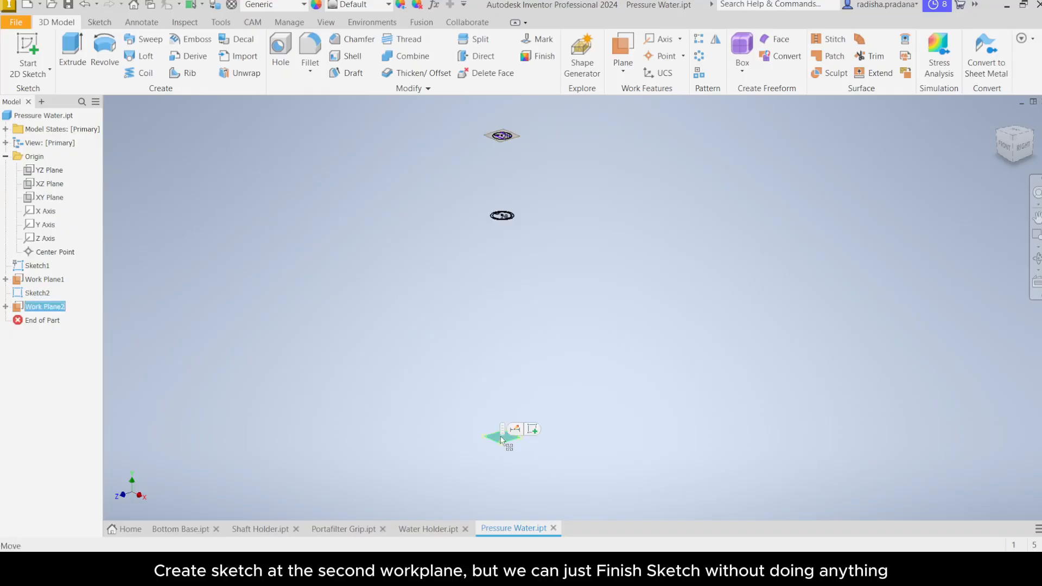
pyautogui.click(534, 429)
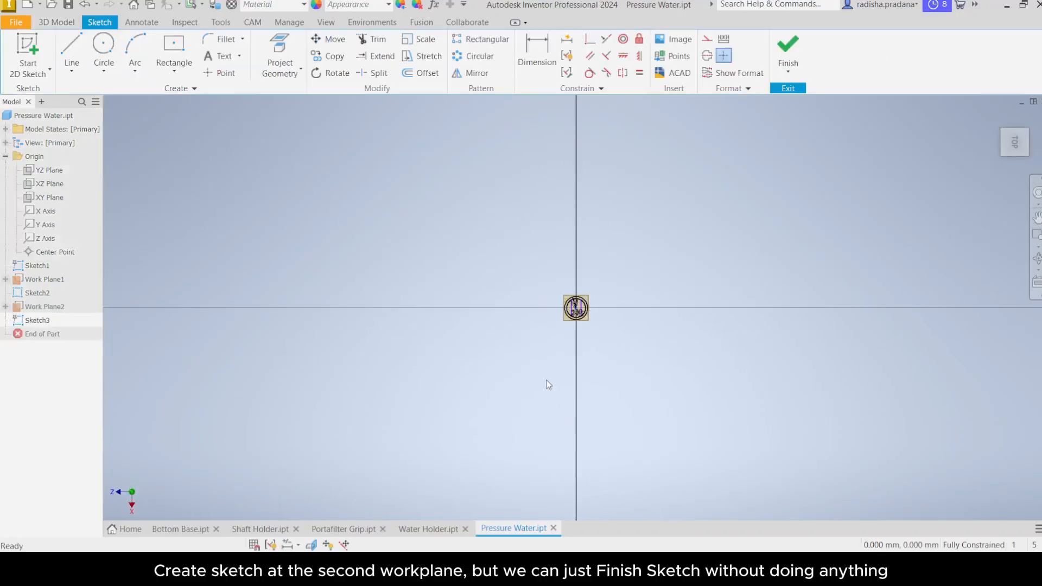
# Step: Finish the empty sketch on the second work plane without drawing anything
pyautogui.click(788, 69)
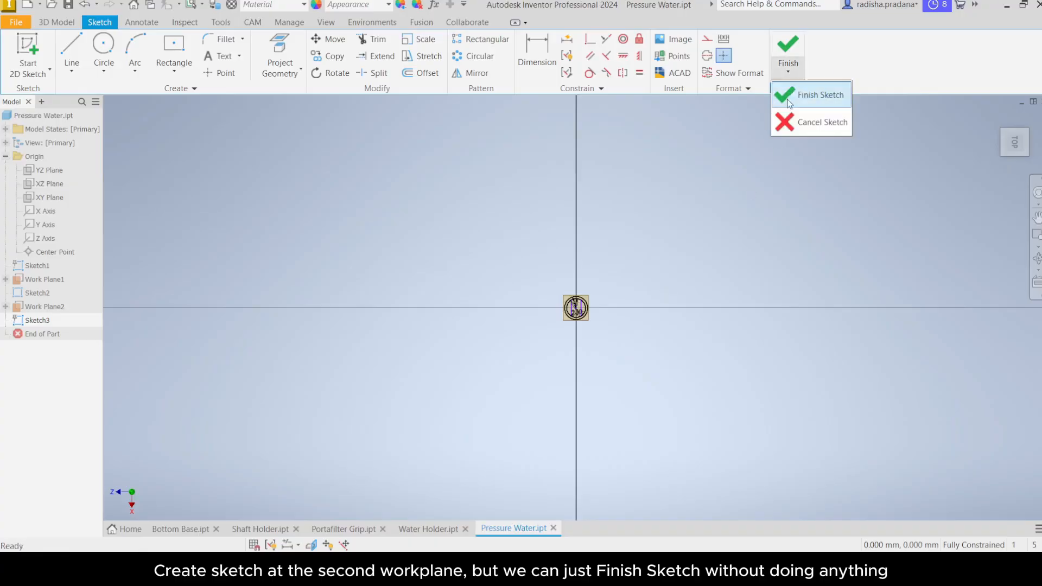
pyautogui.click(792, 96)
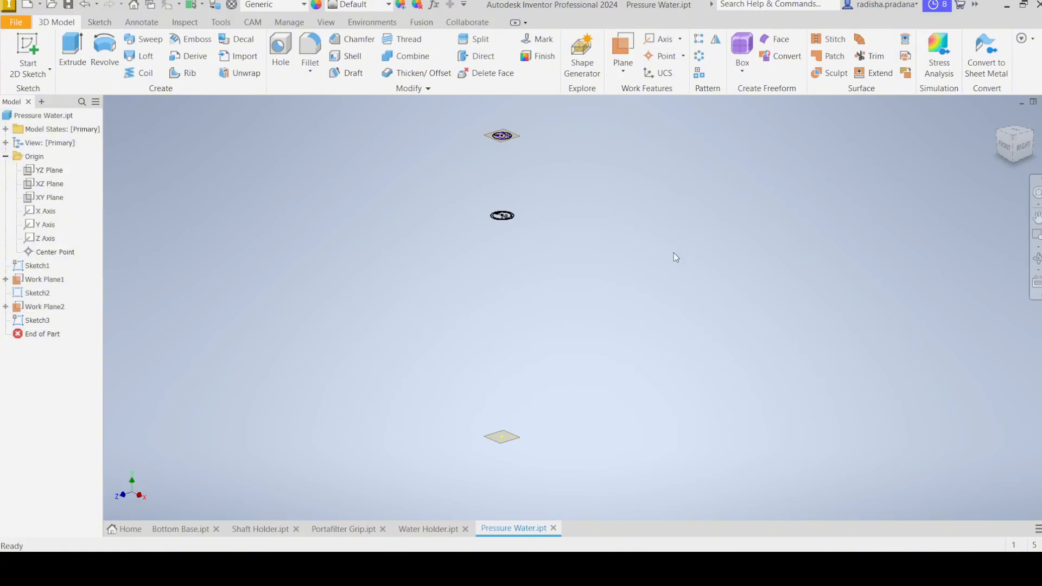
# Step: Create an offset work plane from the XY plane with a 0 mm distance
pyautogui.click(624, 71)
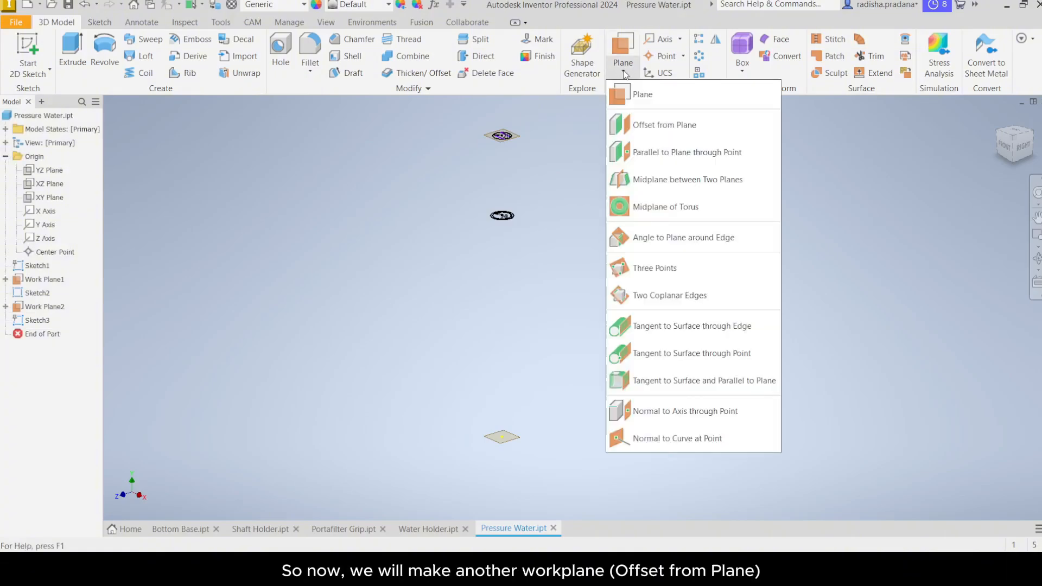
pyautogui.click(642, 133)
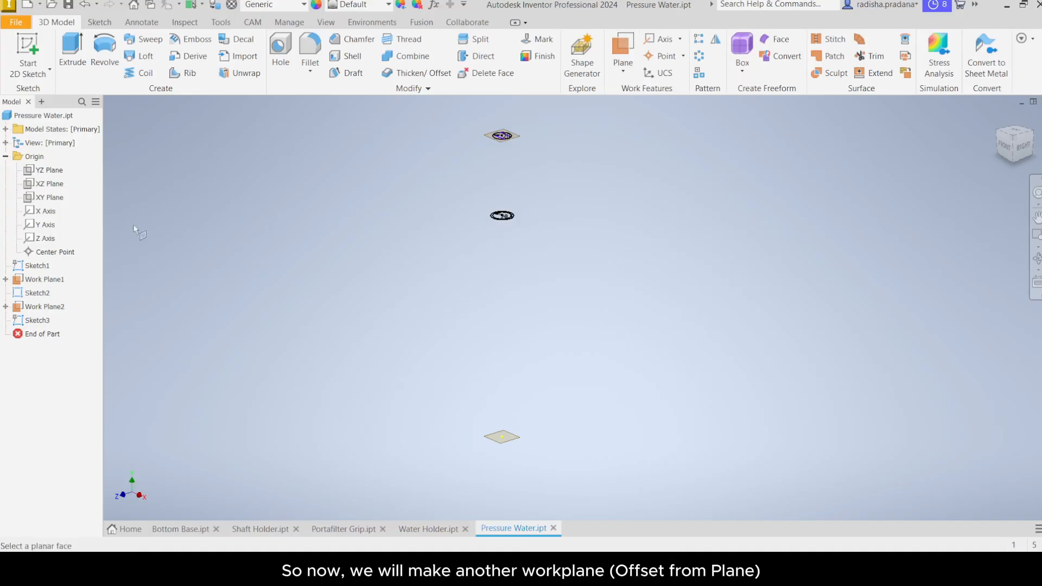
pyautogui.click(51, 198)
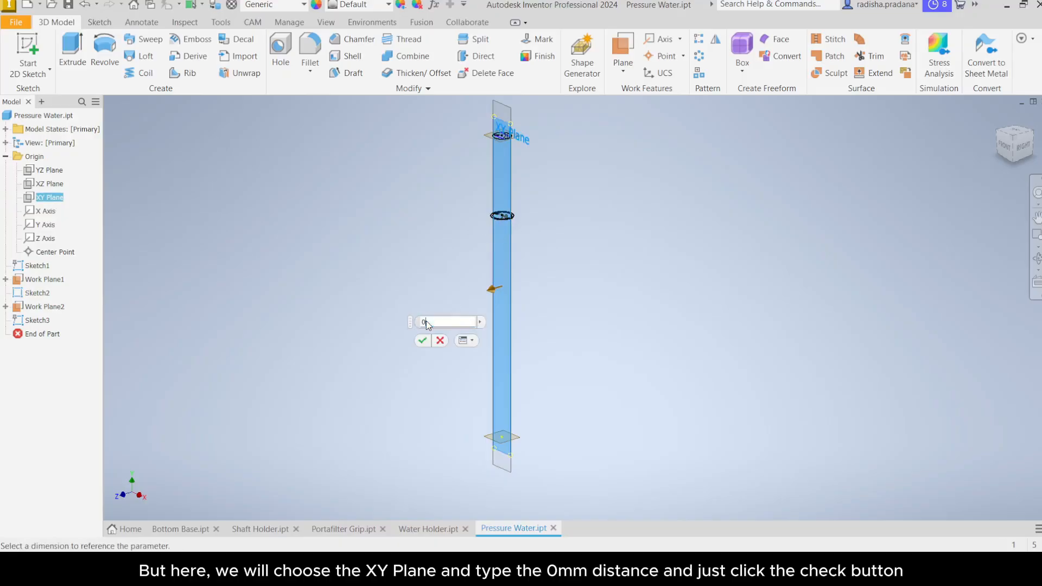
pyautogui.click(423, 341)
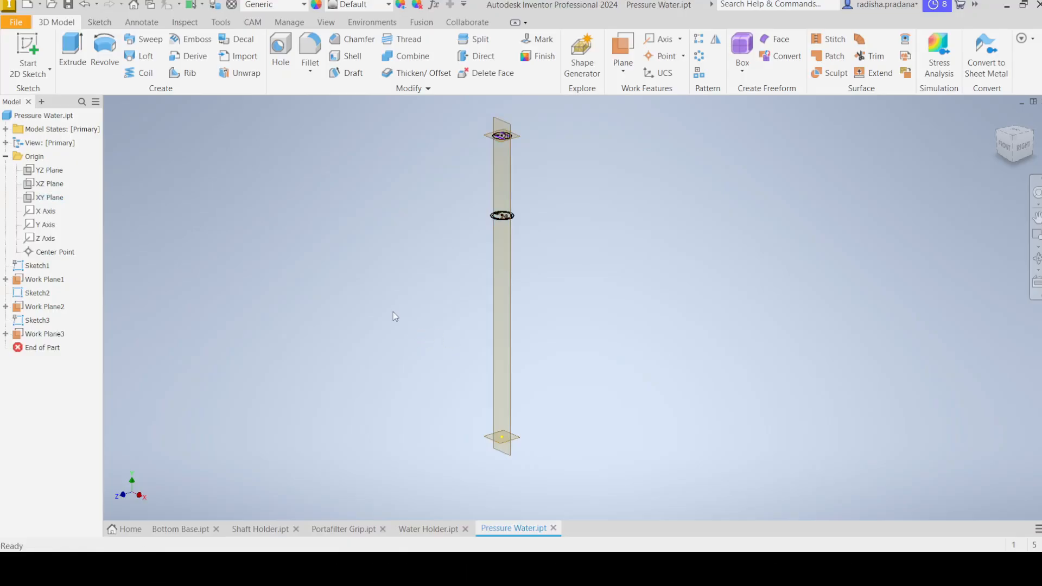
# Step: Start a new sketch on the new XY-based work plane
pyautogui.click(507, 303)
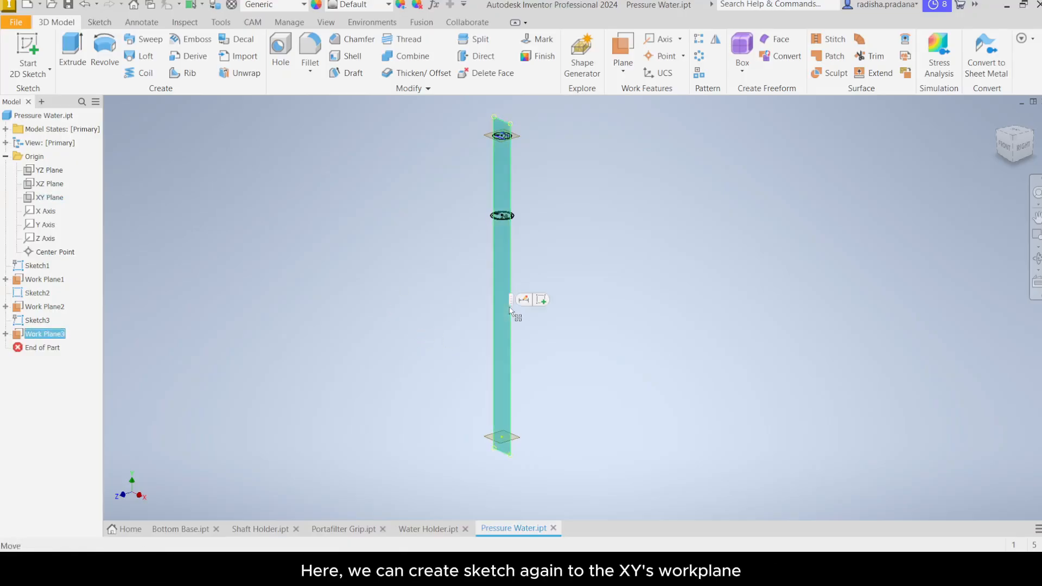
pyautogui.click(542, 299)
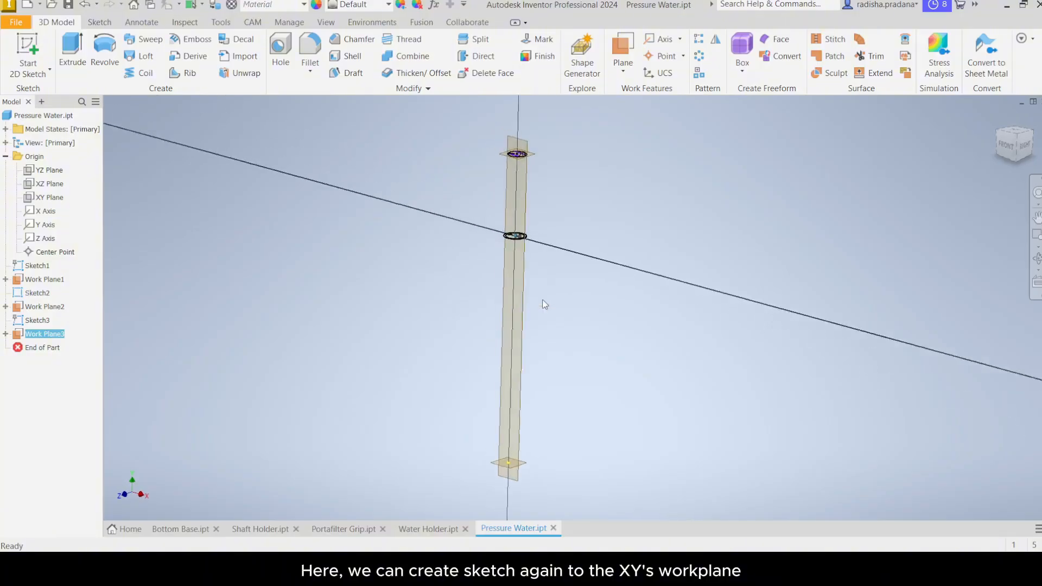
pyautogui.moveTo(618, 343)
pyautogui.mouseDown(button='middle')
pyautogui.moveTo(562, 300)
pyautogui.moveTo(577, 298)
pyautogui.moveTo(546, 283)
pyautogui.mouseUp(button='middle')
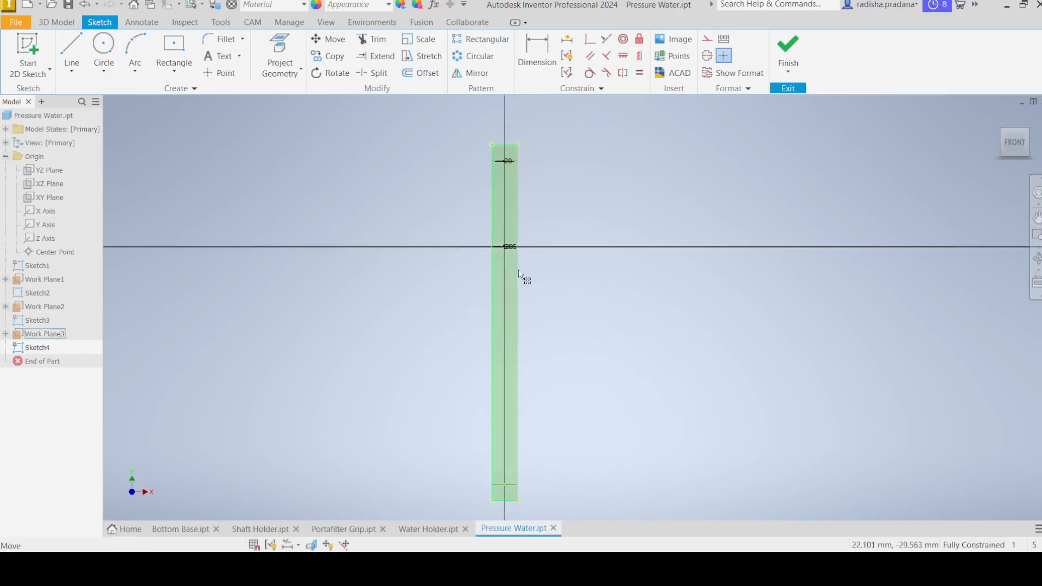
# Step: Draw a vertical line 250 mm long downward from the sketch origin
pyautogui.click(76, 73)
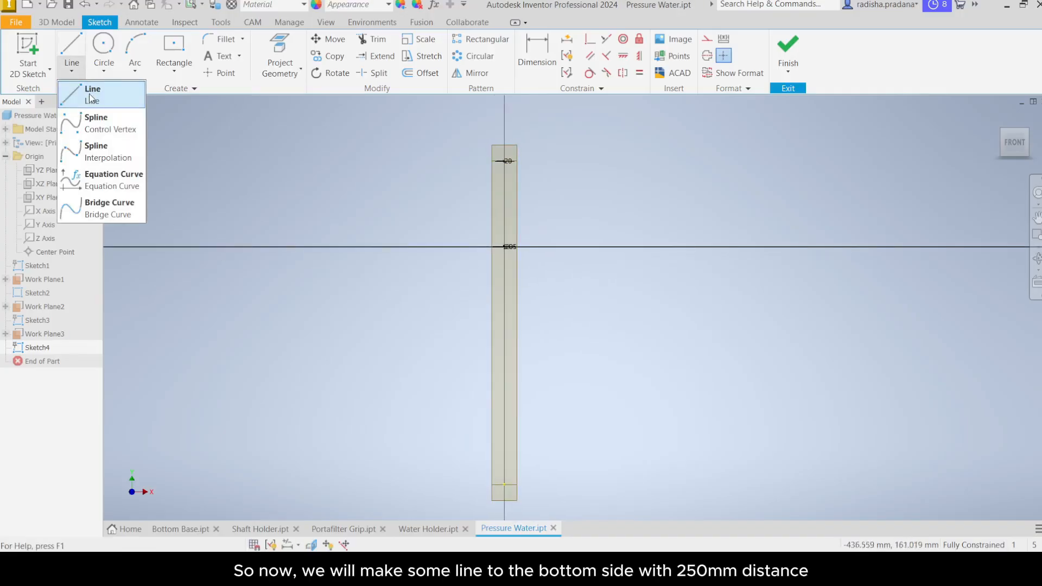
pyautogui.click(90, 99)
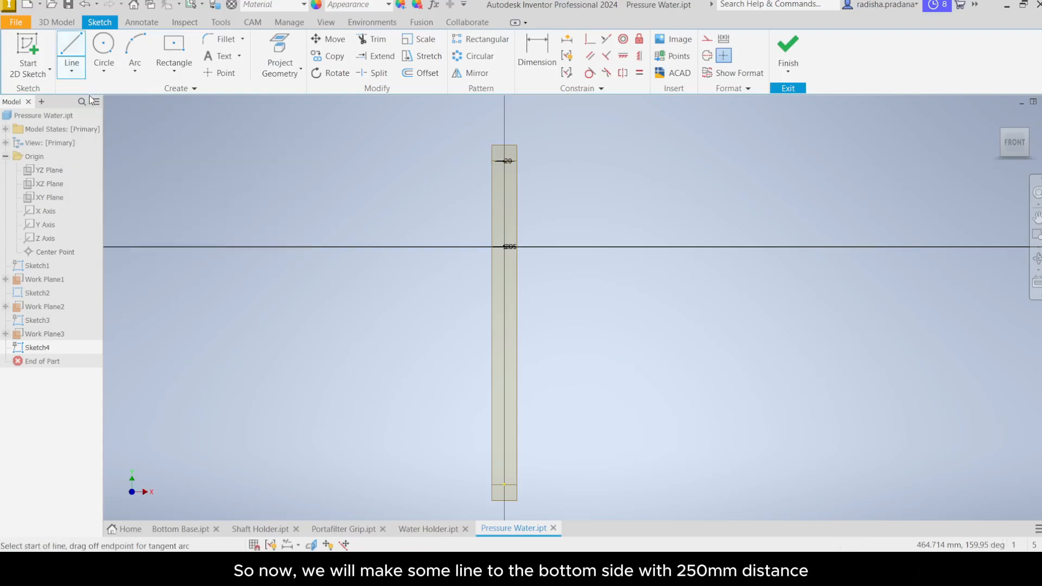
pyautogui.scroll(8, 505, 254)
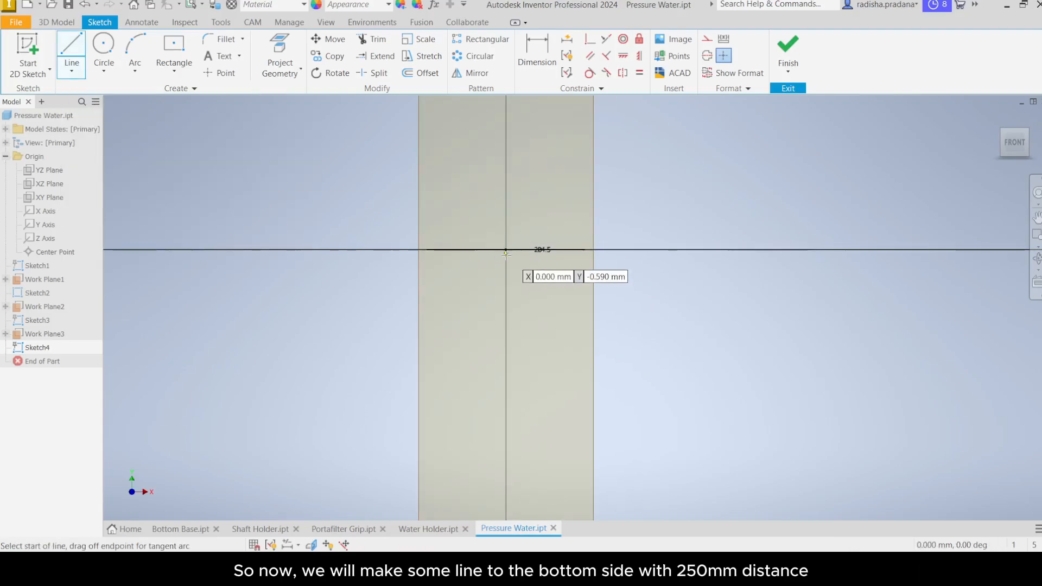
pyautogui.click(506, 252)
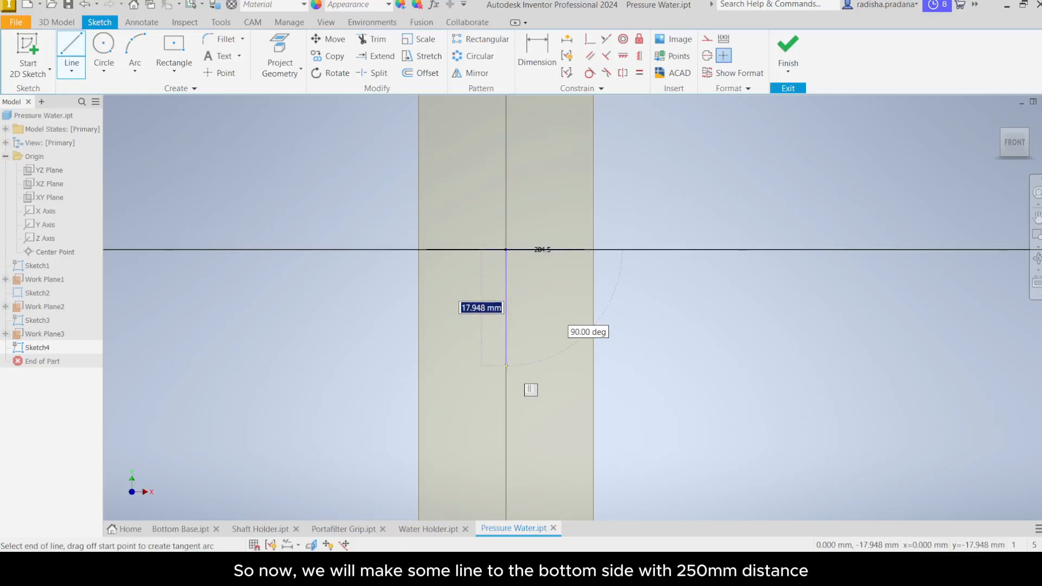
pyautogui.write('250')
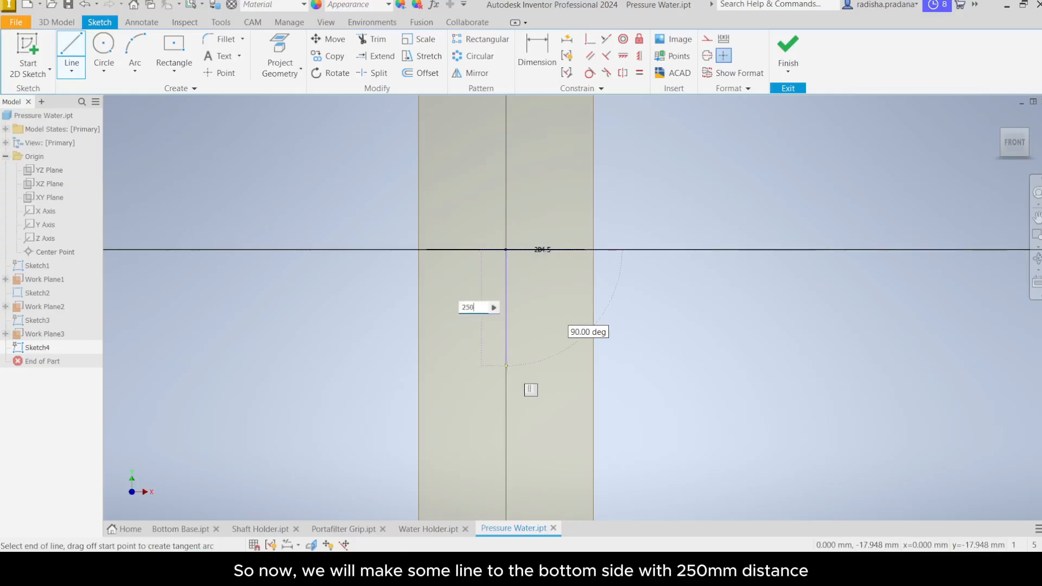
pyautogui.press('Return')
pyautogui.scroll(-6, 524, 368)
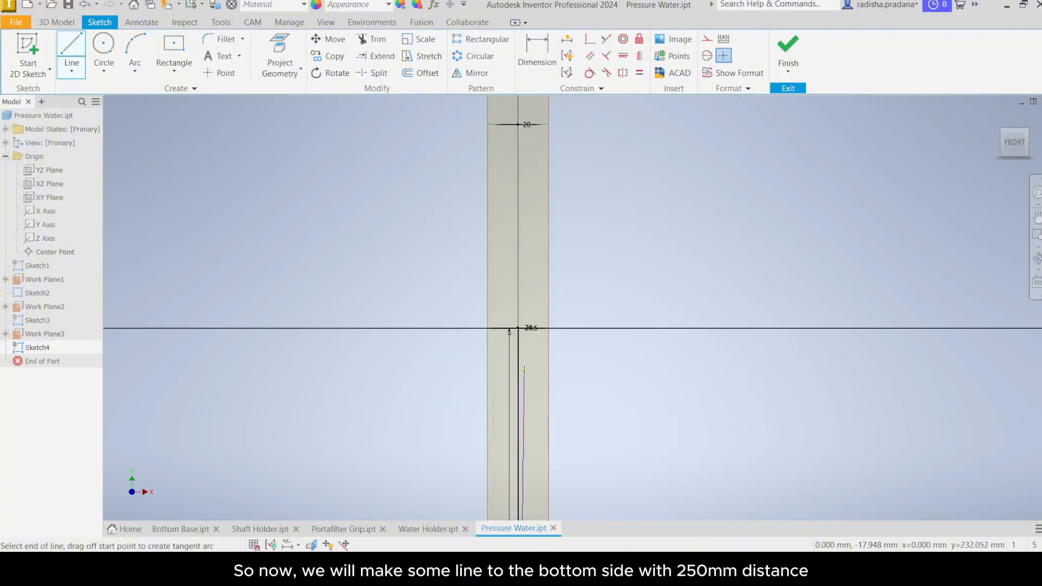
pyautogui.moveTo(553, 389); pyautogui.dragTo(556, 272, button='middle')
pyautogui.scroll(-1, 554, 266)
pyautogui.click(520, 454)
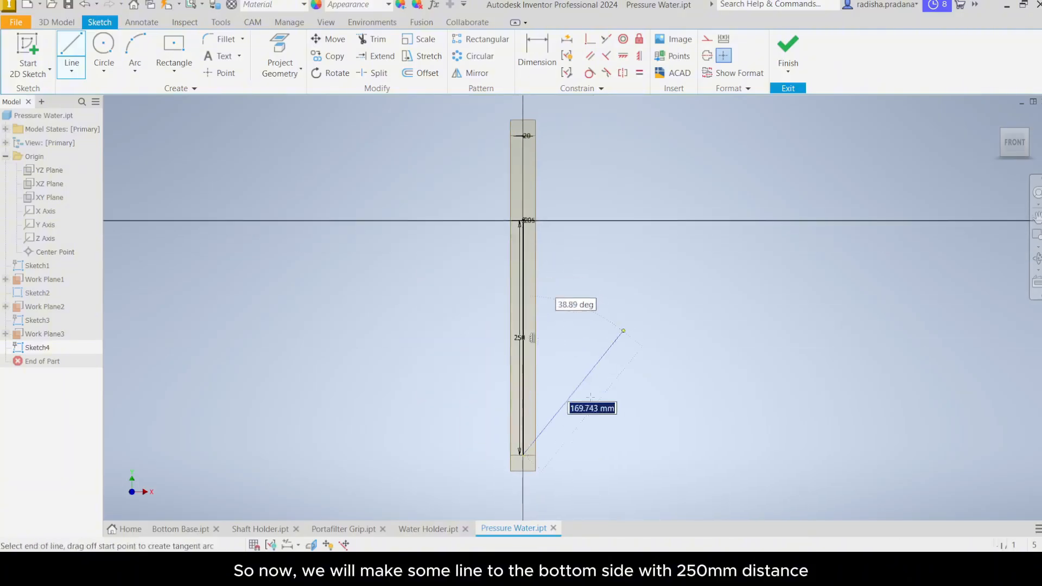
pyautogui.rightClick(581, 409)
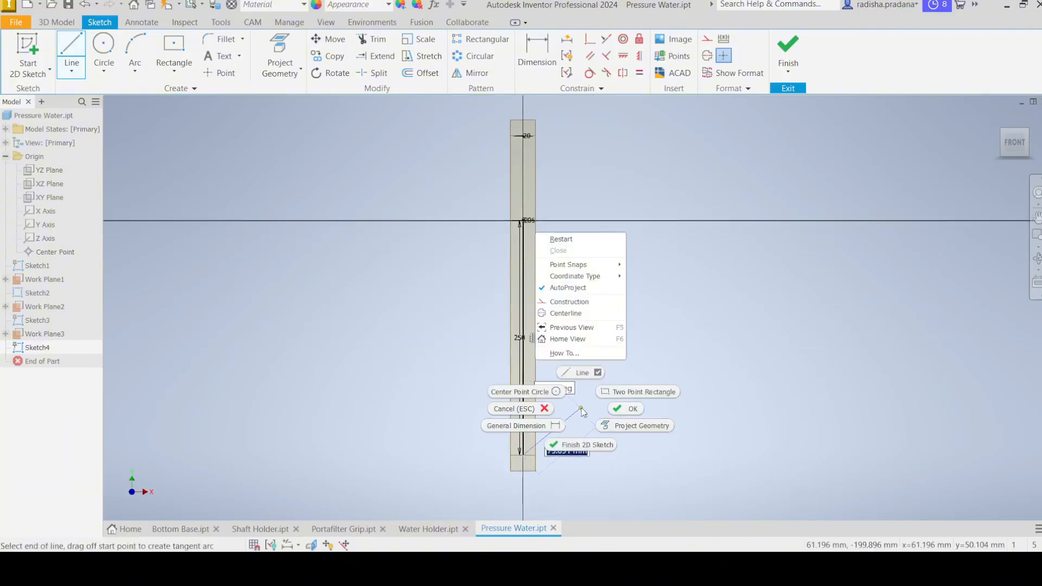
pyautogui.click(628, 412)
# Step: Draw a two-point rectangle 33.5 mm wide and 23.5 mm tall from the line's lower endpoint
pyautogui.moveTo(628, 387)
pyautogui.mouseDown(button='middle')
pyautogui.moveTo(577, 359)
pyautogui.moveTo(594, 335)
pyautogui.mouseUp(button='middle')
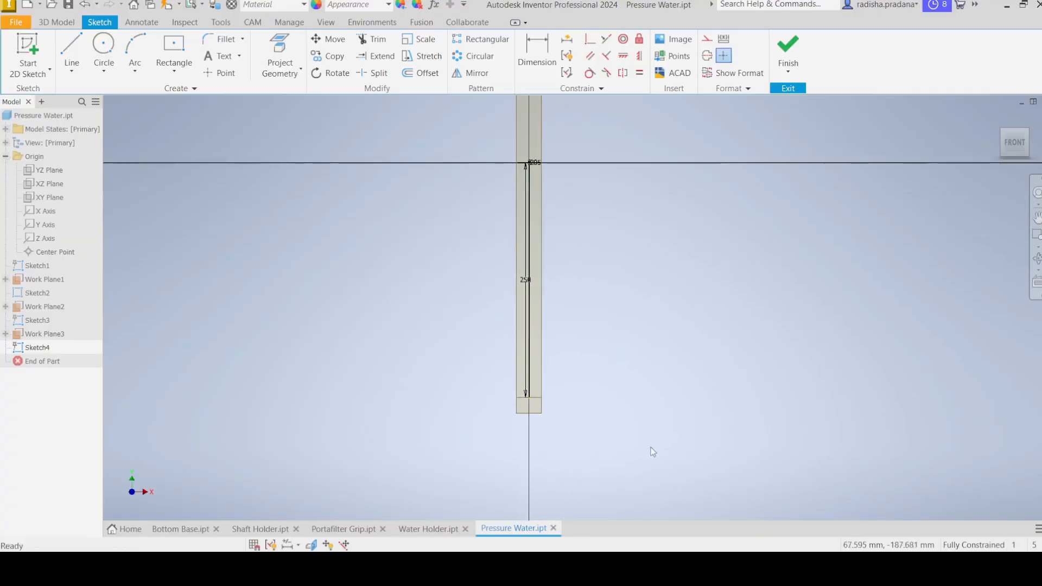
pyautogui.scroll(4, 527, 400)
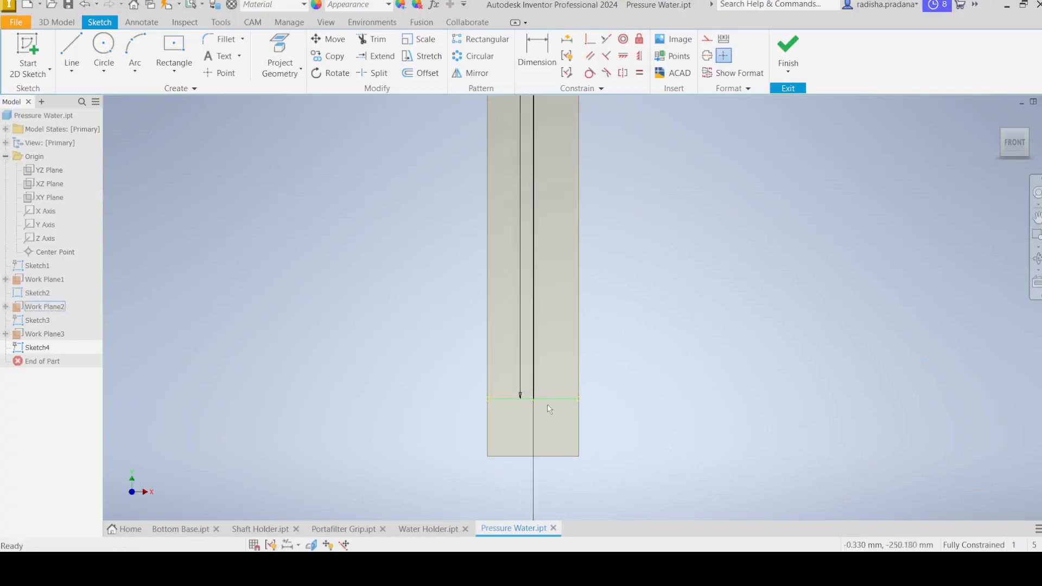
pyautogui.moveTo(549, 411); pyautogui.dragTo(463, 389, button='middle')
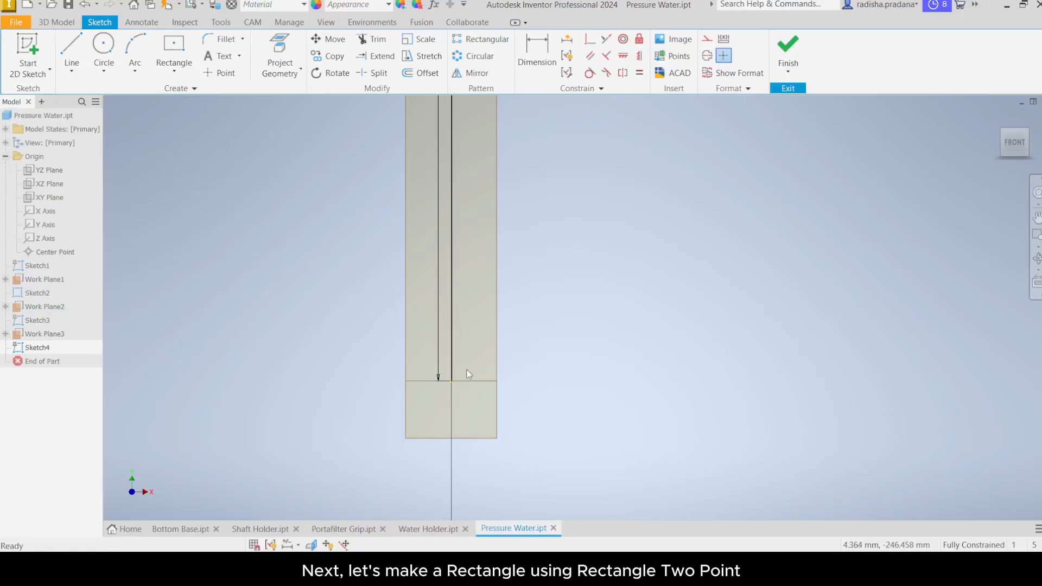
pyautogui.click(174, 71)
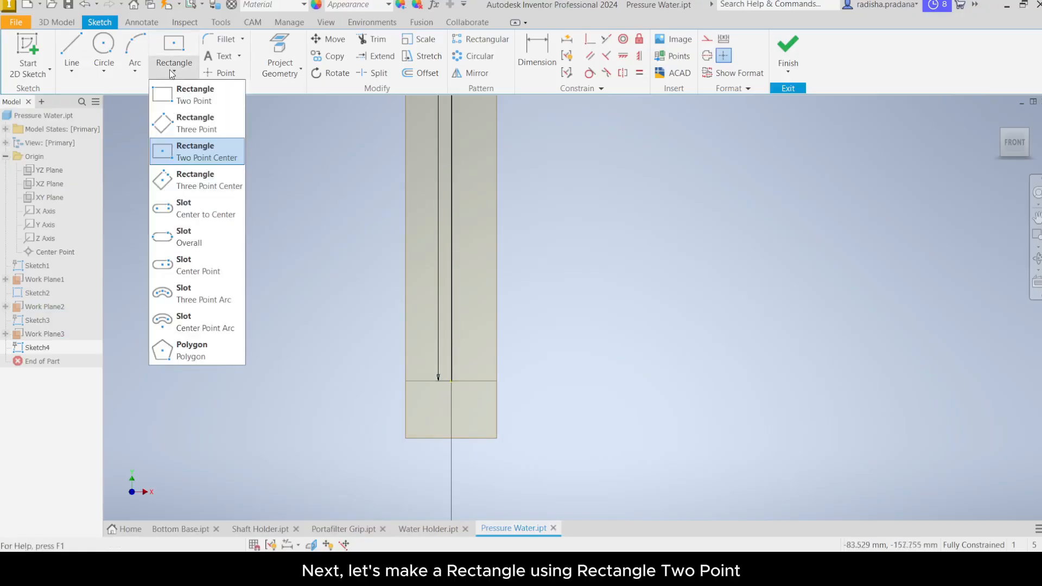
pyautogui.click(207, 102)
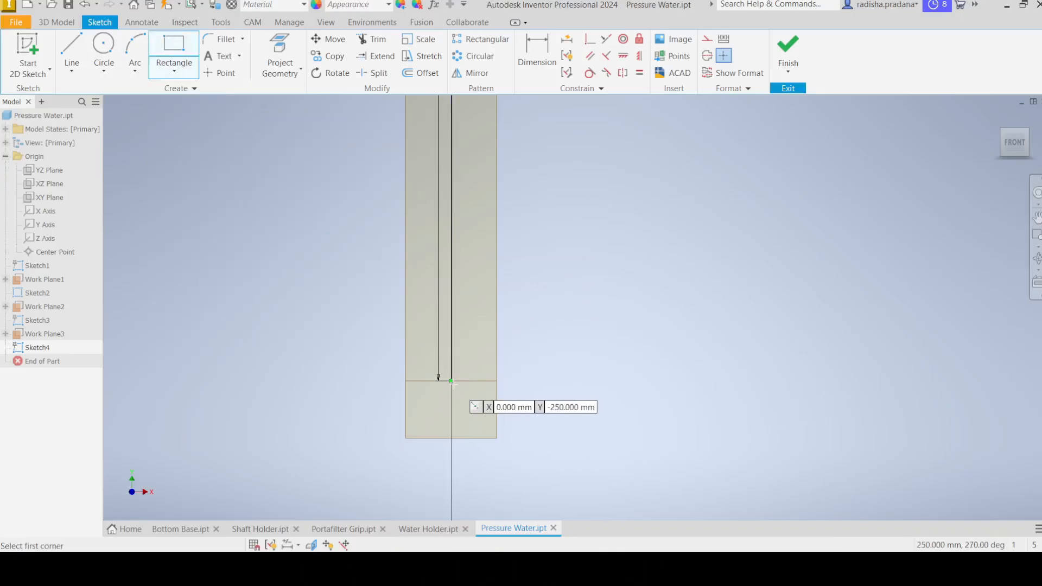
pyautogui.click(451, 381)
pyautogui.moveTo(548, 440)
pyautogui.mouseDown(button='middle')
pyautogui.moveTo(507, 365)
pyautogui.moveTo(478, 347)
pyautogui.mouseUp(button='middle')
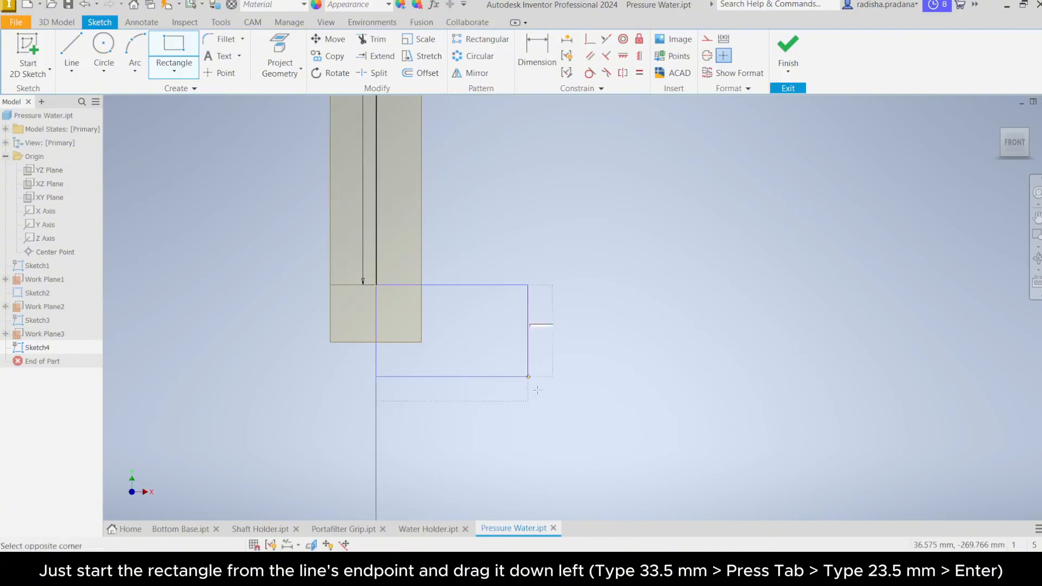
pyautogui.write('33.5')
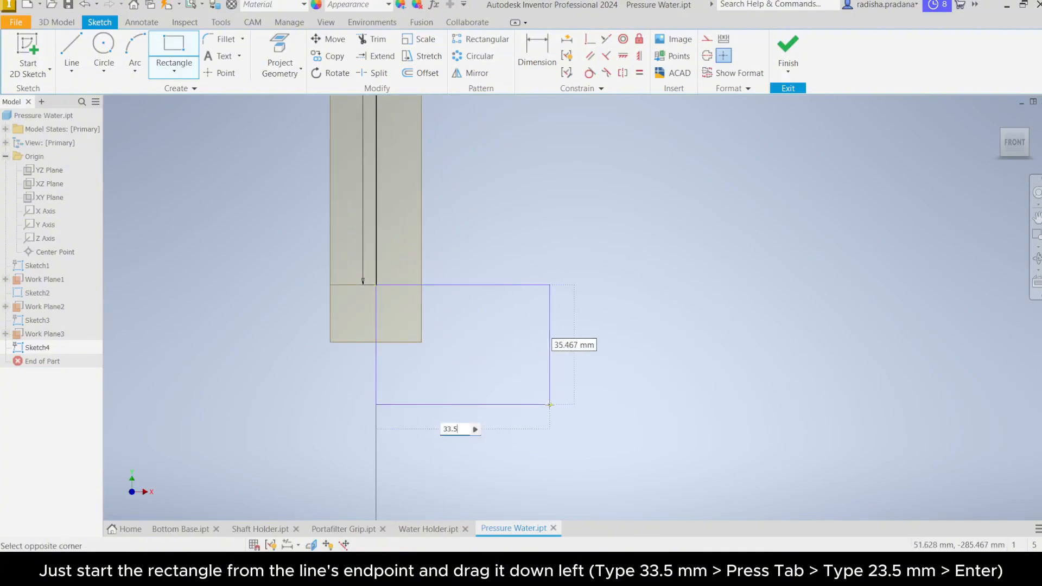
pyautogui.press('Tab')
pyautogui.write('23')
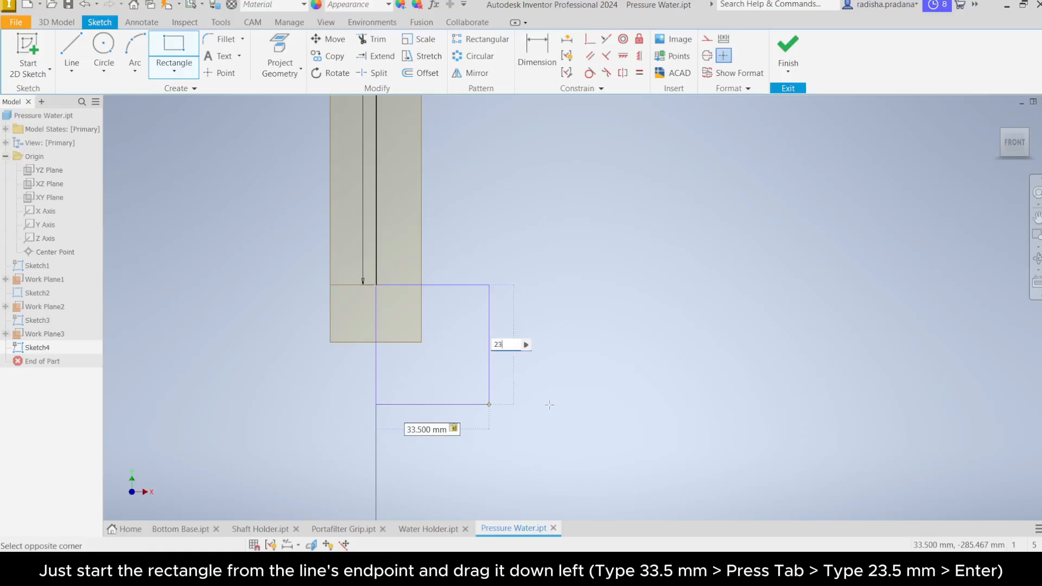
pyautogui.write('.5')
pyautogui.press('Return')
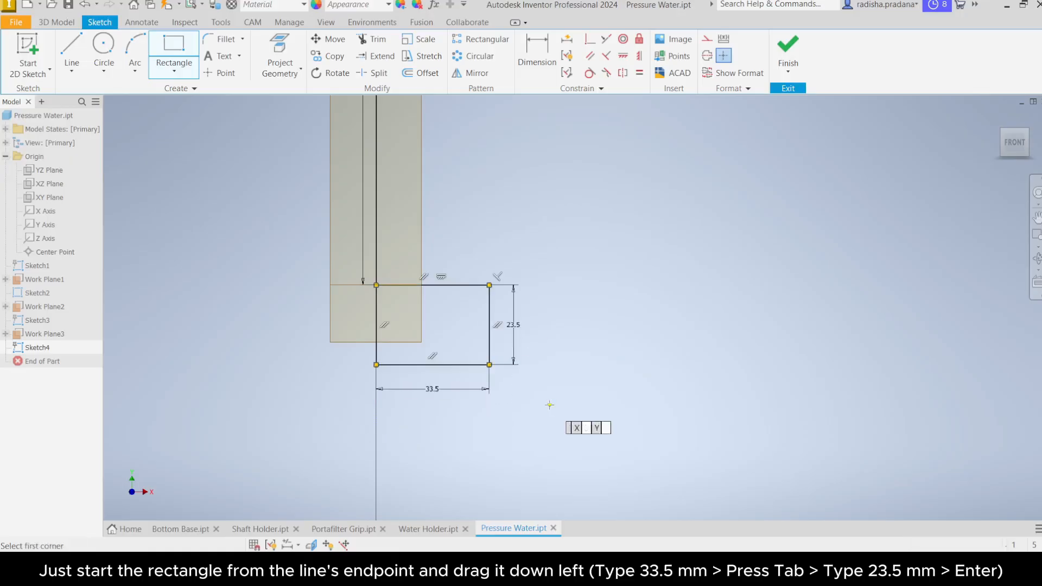
pyautogui.moveTo(552, 365)
pyautogui.mouseDown(button='middle')
pyautogui.moveTo(568, 335)
pyautogui.moveTo(588, 353)
pyautogui.mouseUp(button='middle')
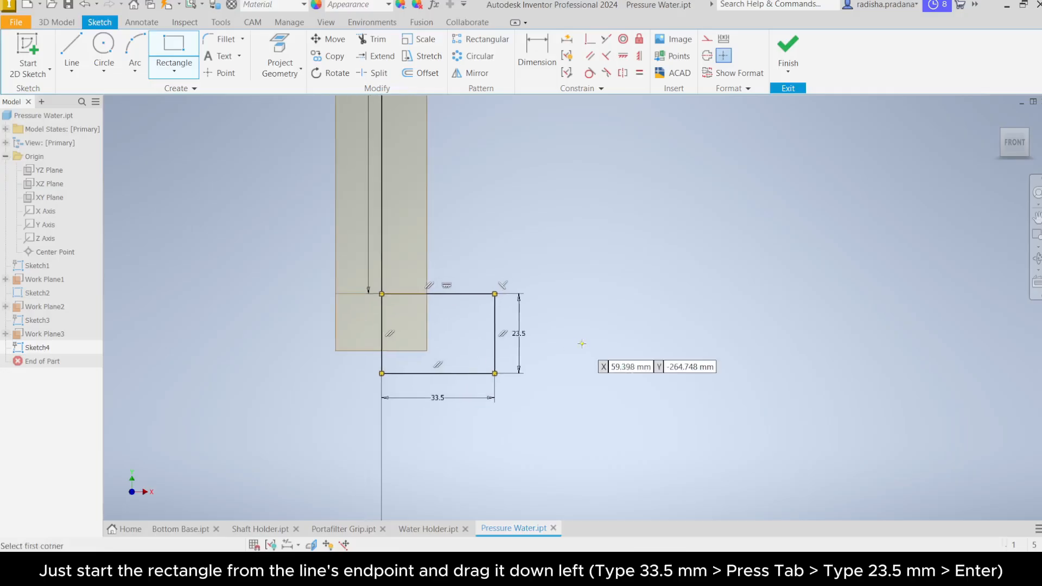
pyautogui.rightClick(572, 322)
pyautogui.click(611, 322)
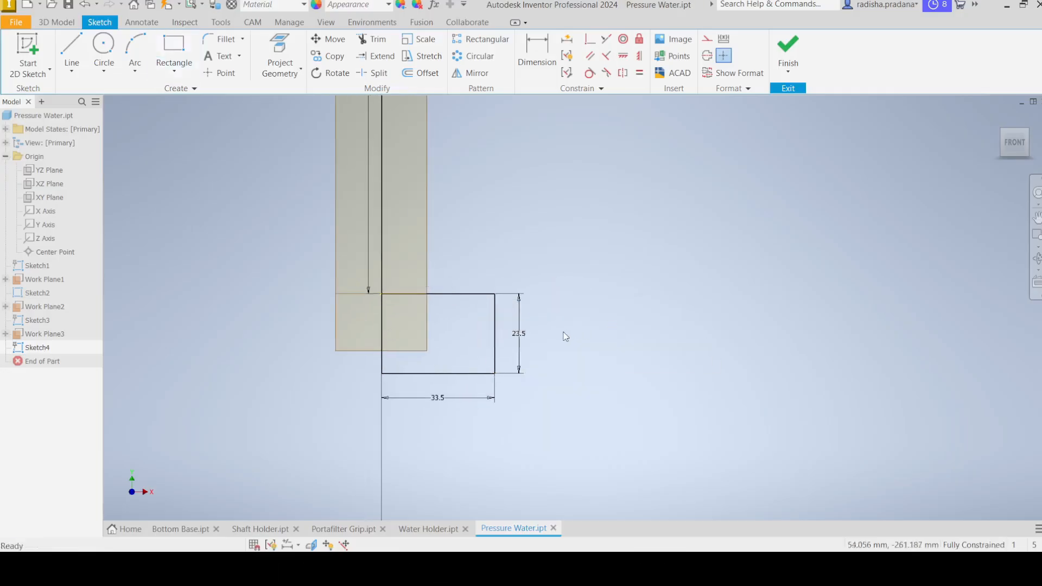
# Step: Delete the rectangle's 23.5 mm height and 33.5 mm width dimensions
pyautogui.scroll(4, 562, 338)
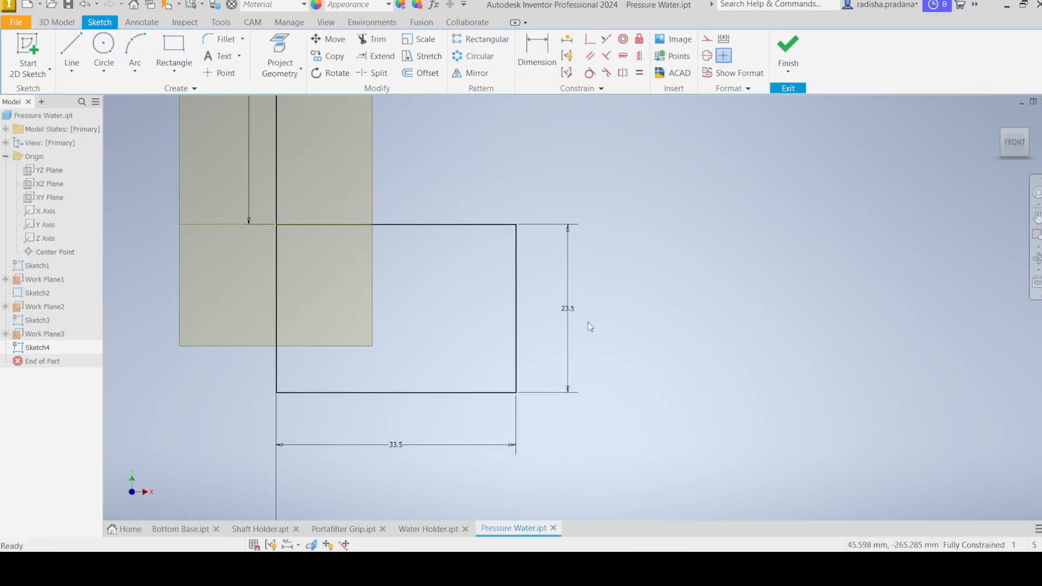
pyautogui.rightClick(568, 308)
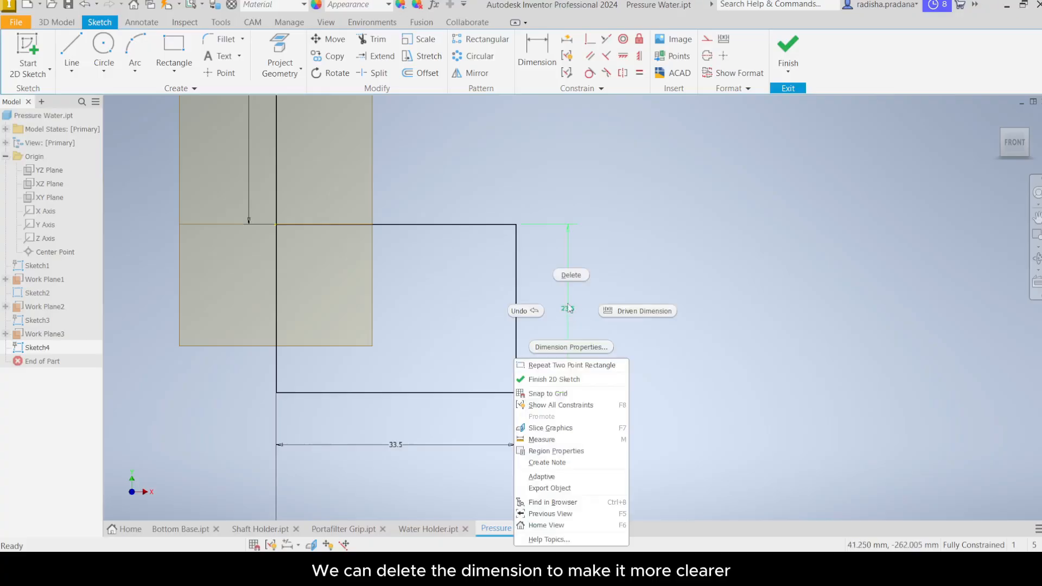
pyautogui.click(576, 278)
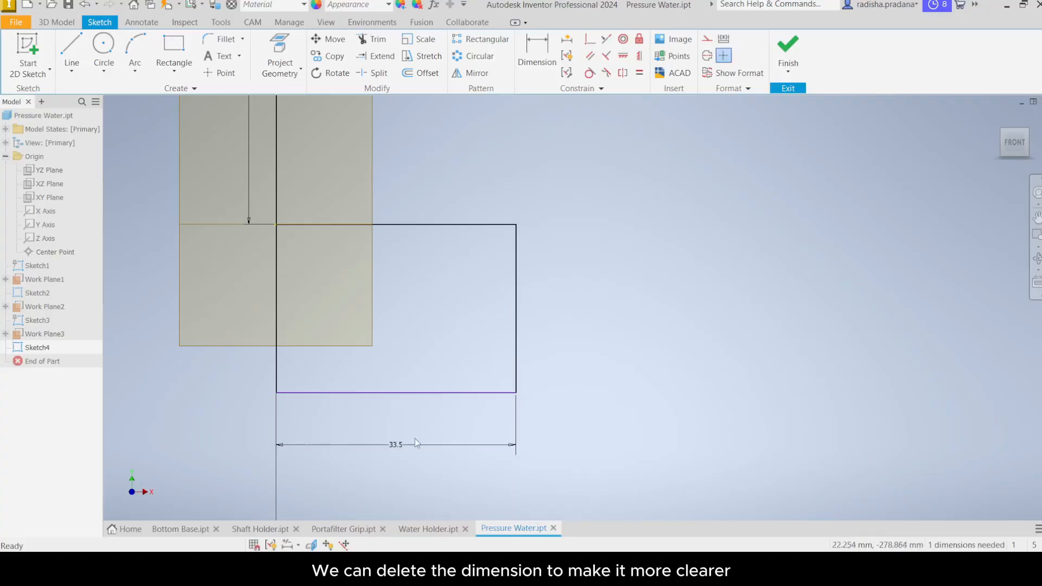
pyautogui.rightClick(395, 446)
pyautogui.click(394, 409)
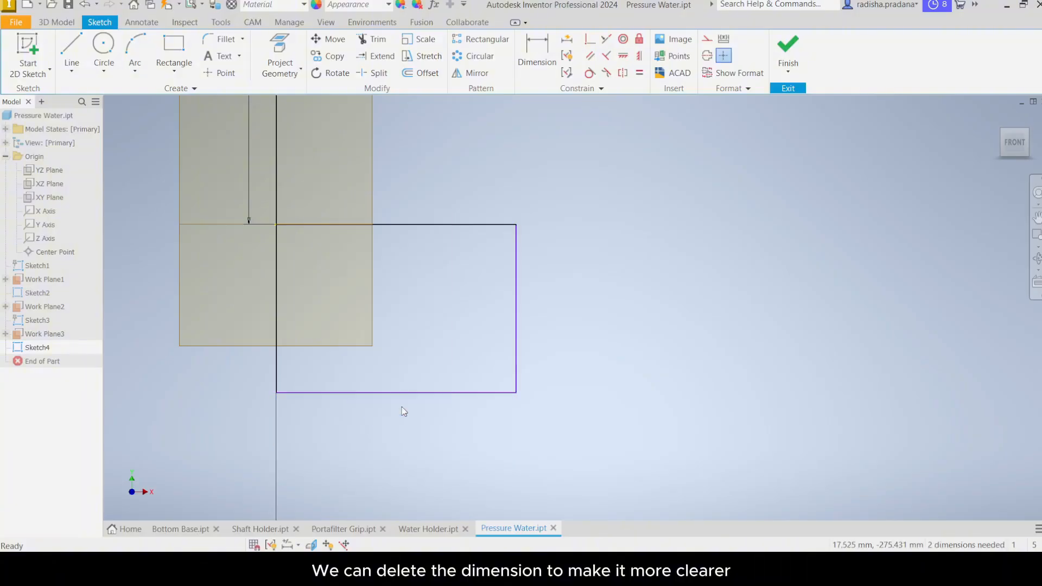
# Step: Start a line at the rectangle's upper-right corner and draw down 6.5 mm, left 2 mm, down 2 mm, right 2 mm
pyautogui.moveTo(605, 358)
pyautogui.mouseDown(button='middle')
pyautogui.moveTo(598, 352)
pyautogui.moveTo(624, 340)
pyautogui.mouseUp(button='middle')
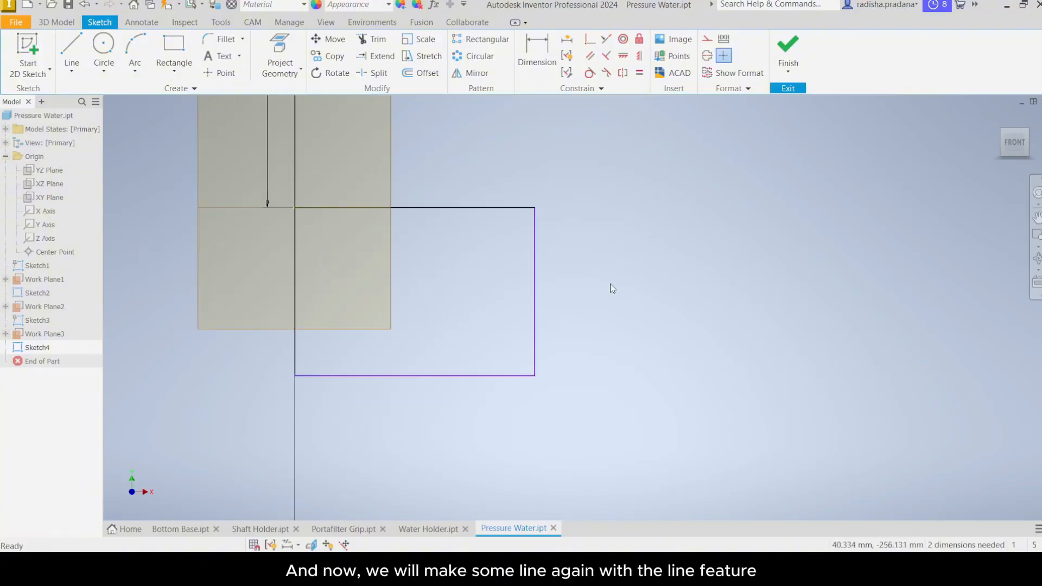
pyautogui.click(71, 70)
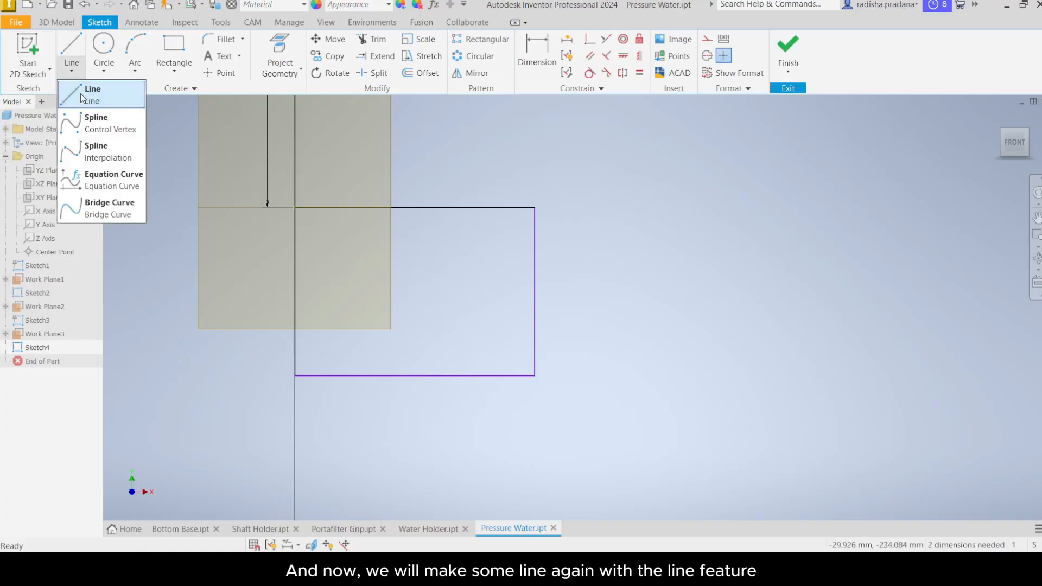
pyautogui.click(81, 94)
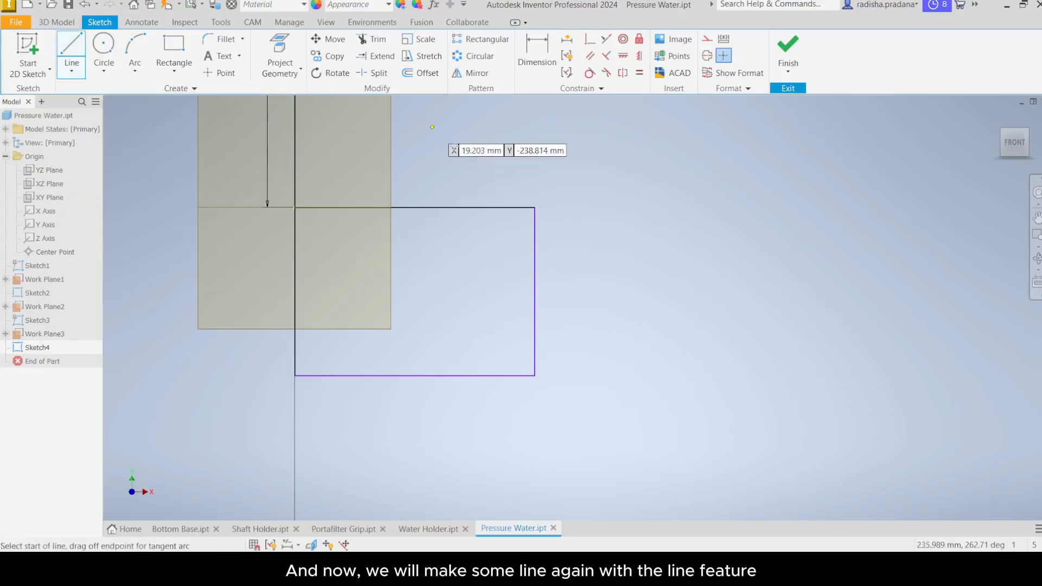
pyautogui.scroll(3, 535, 209)
pyautogui.click(535, 208)
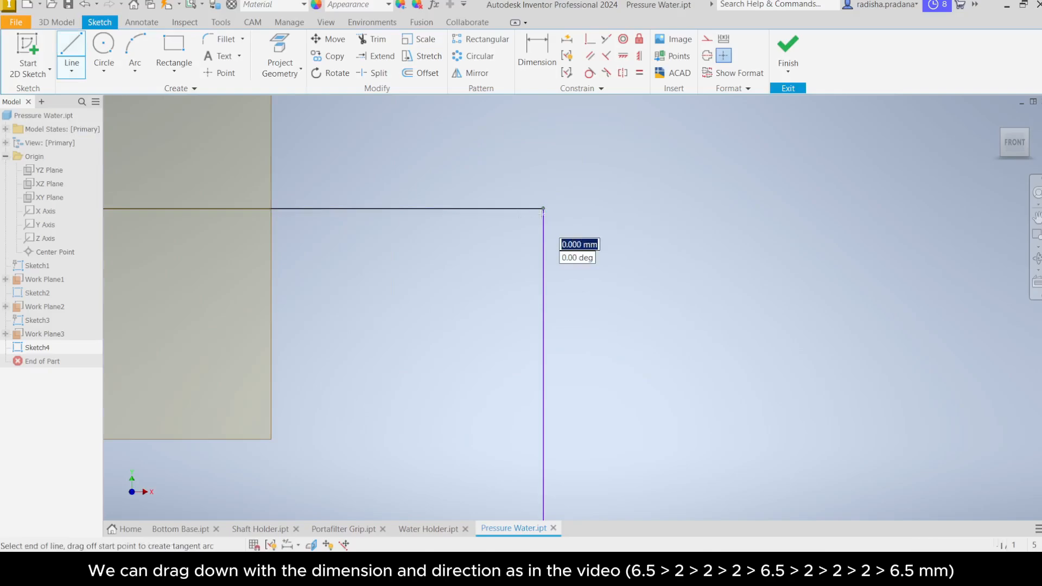
pyautogui.write('6.5')
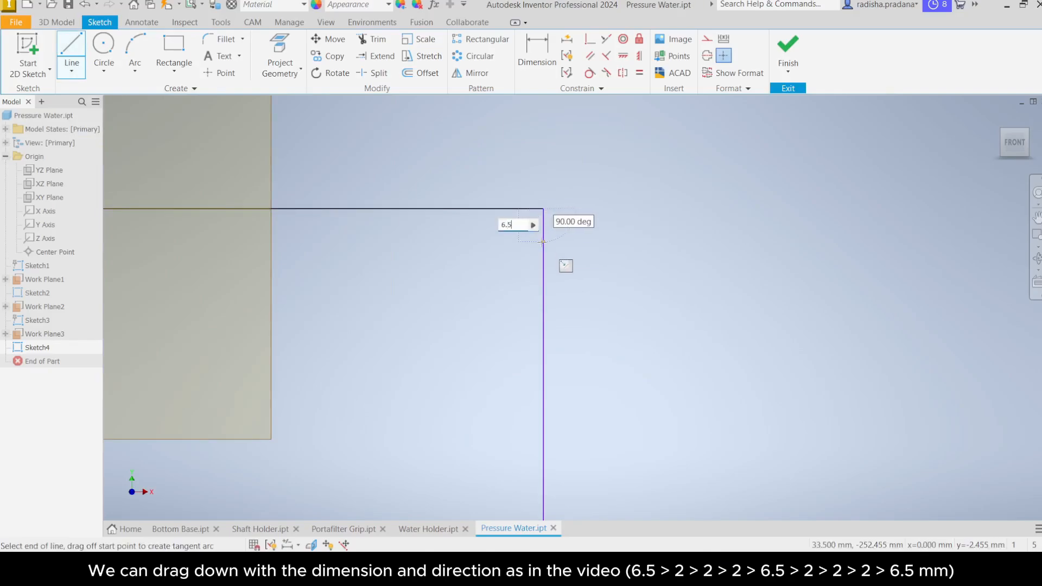
pyautogui.press('Return')
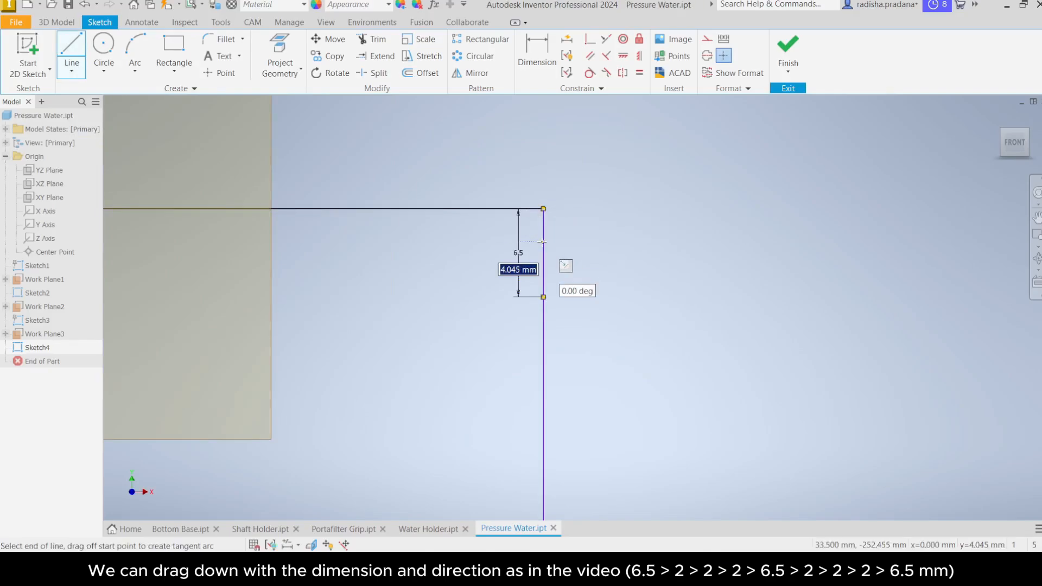
pyautogui.write('2')
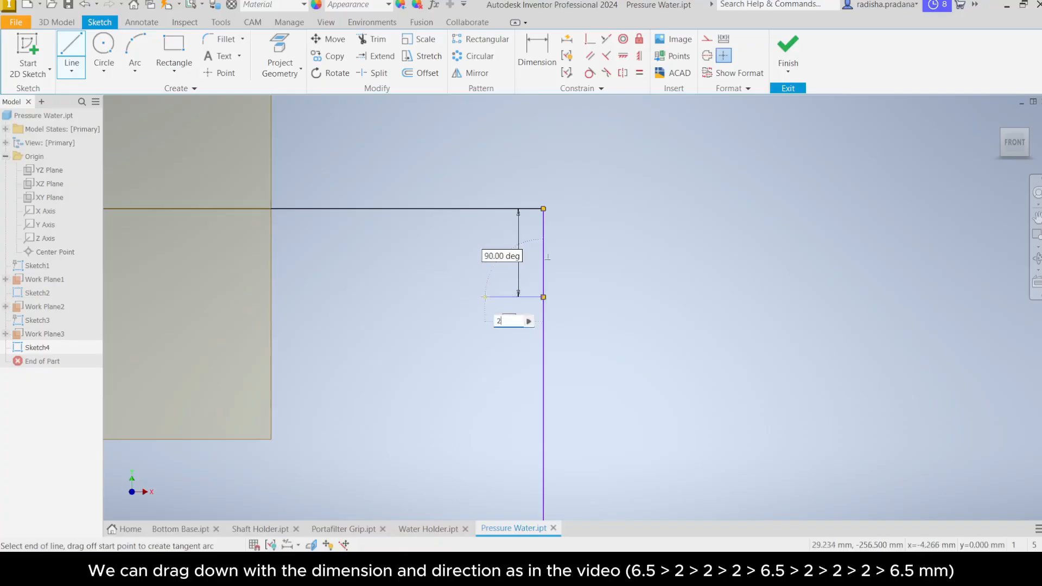
pyautogui.press('Return')
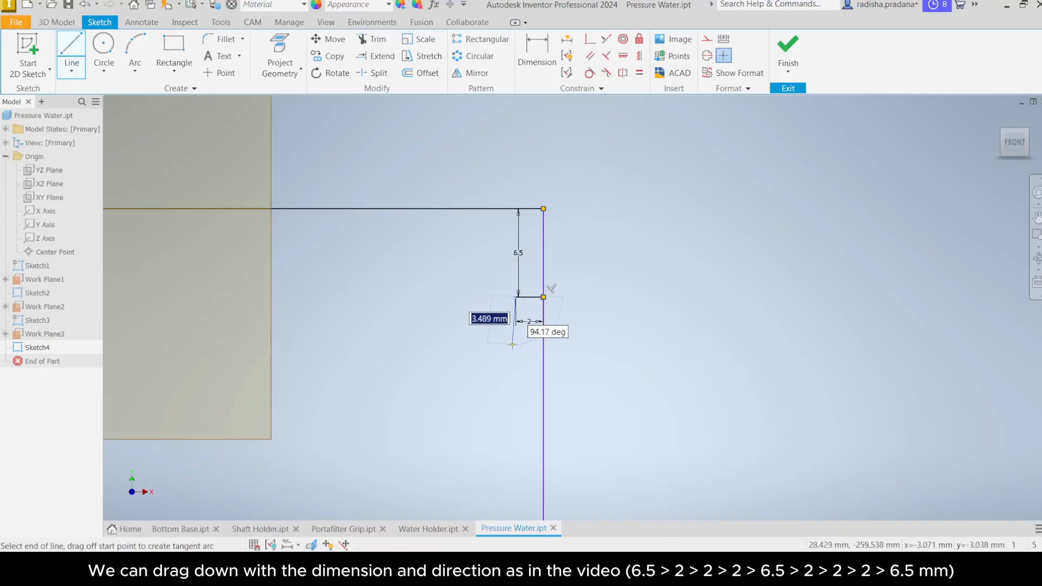
pyautogui.write('2')
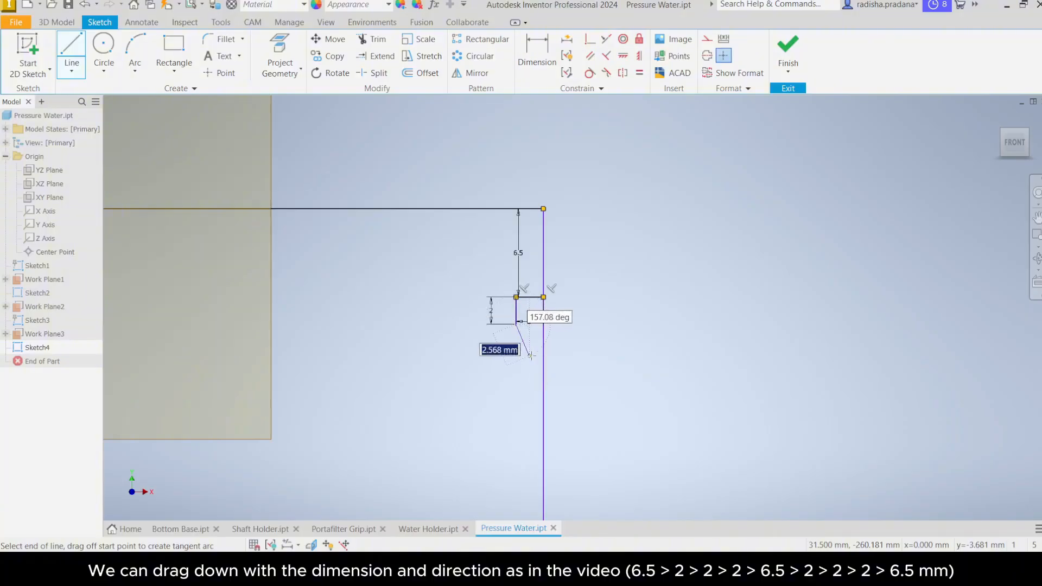
pyautogui.write('2')
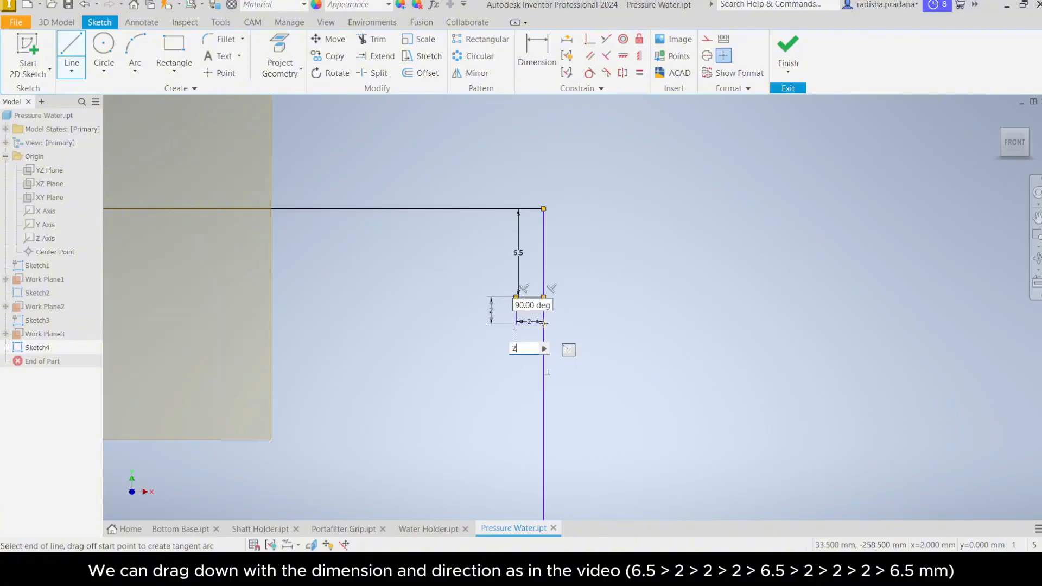
pyautogui.press('Return')
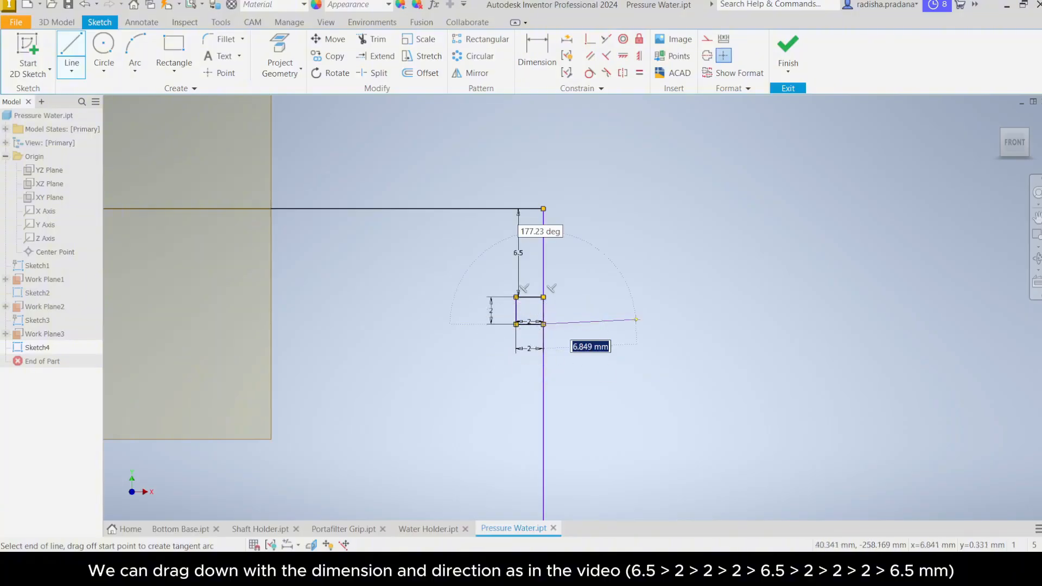
# Step: Continue the line down 6.5 mm, left 2 mm, down 2 mm, right 2 mm, and down 6.5 mm to the rectangle's bottom edge
pyautogui.moveTo(597, 368); pyautogui.dragTo(591, 289, button='middle')
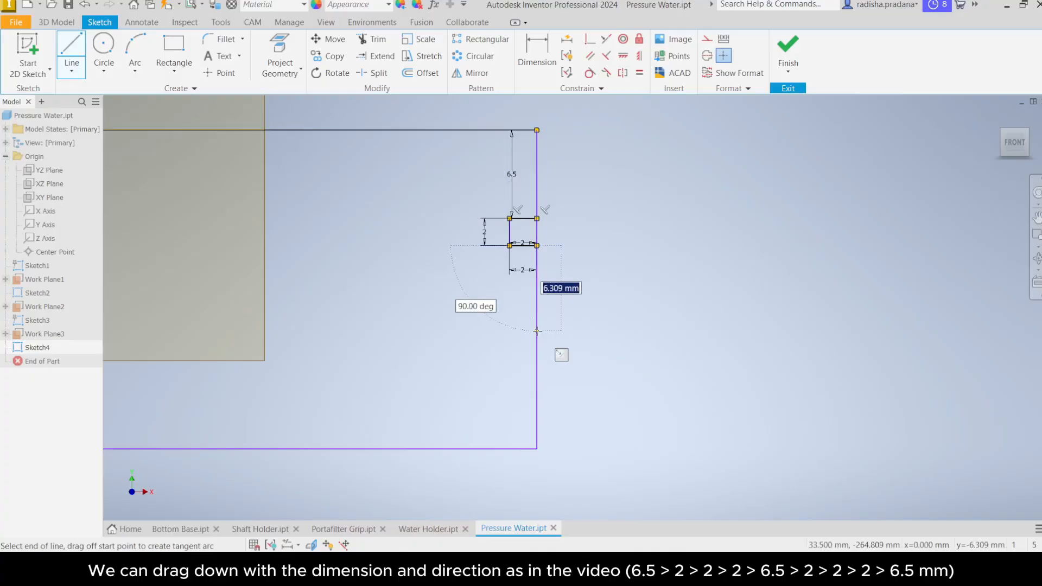
pyautogui.write('6.5')
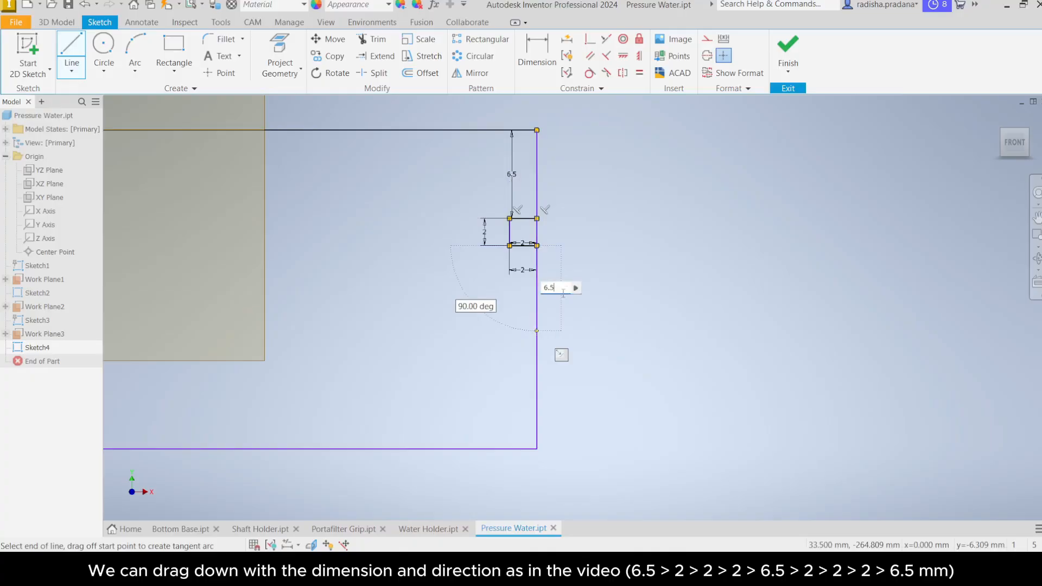
pyautogui.click(537, 330)
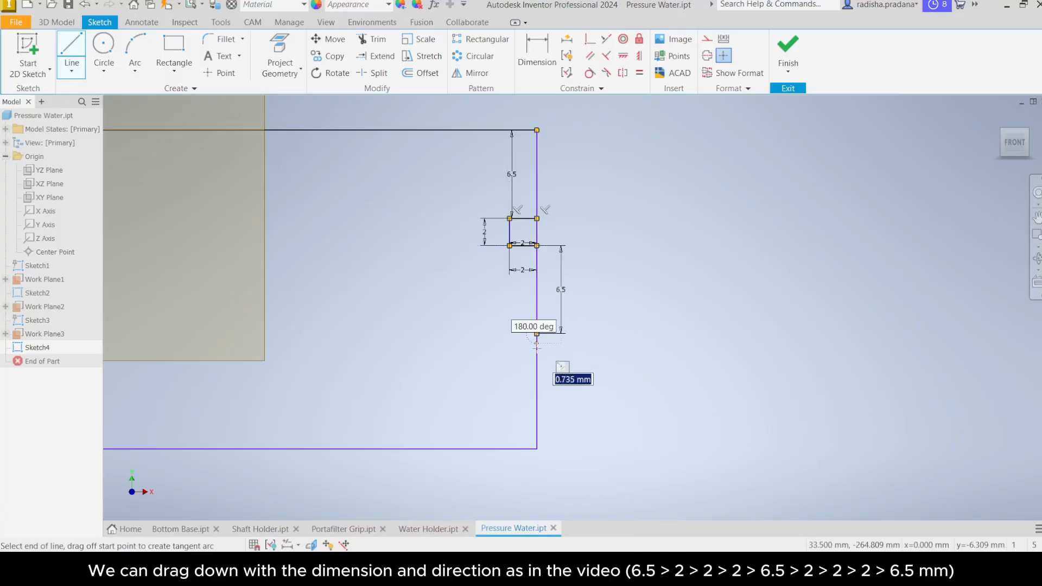
pyautogui.write('2')
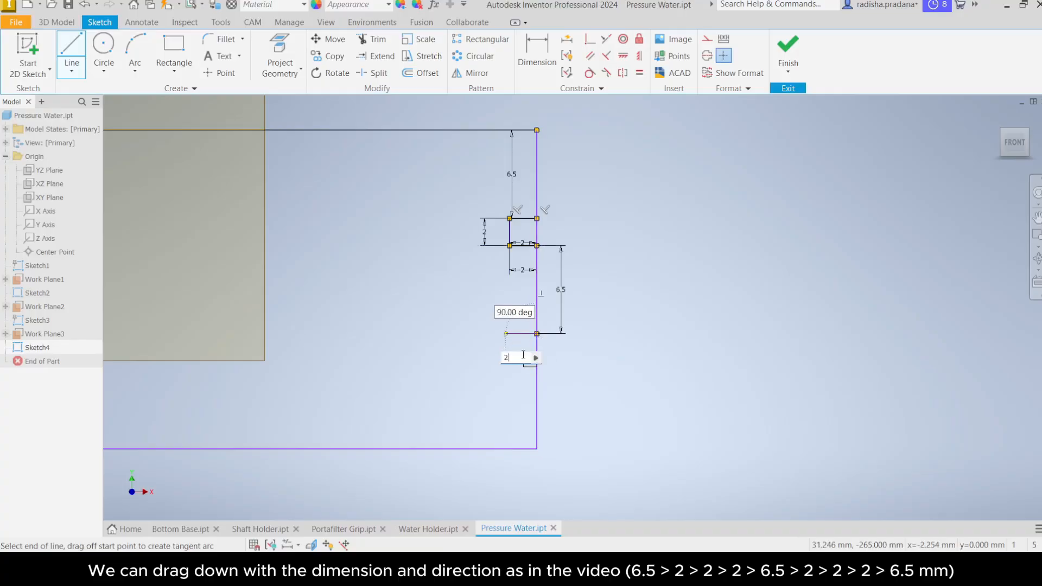
pyautogui.press('Return')
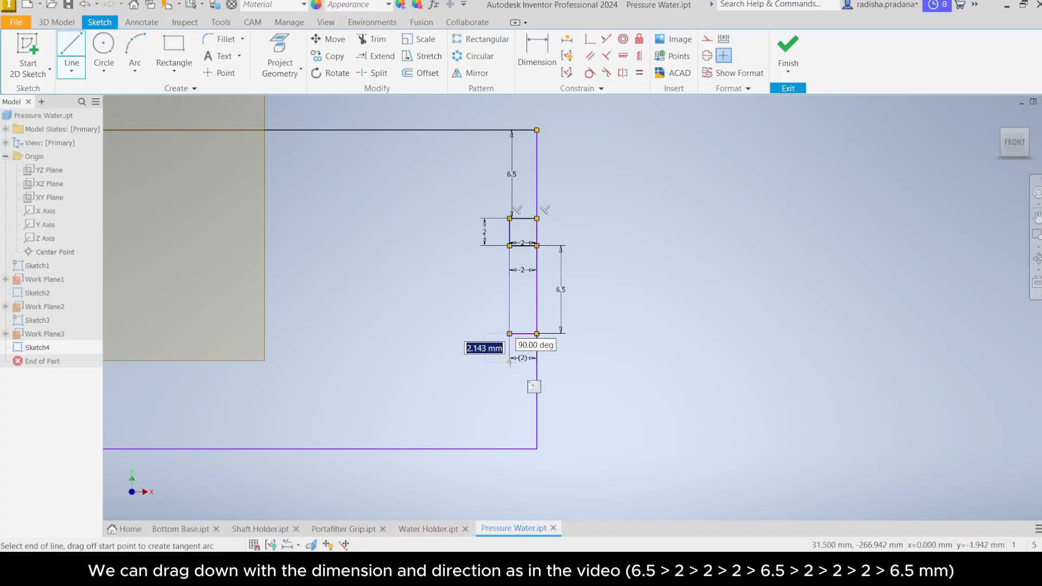
pyautogui.write('2')
pyautogui.press('Return')
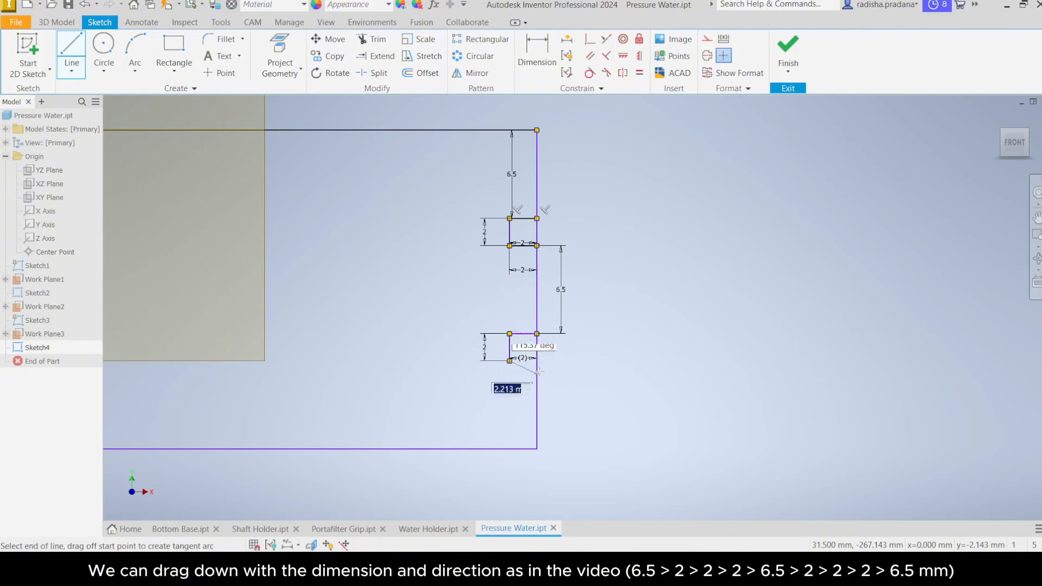
pyautogui.write('2')
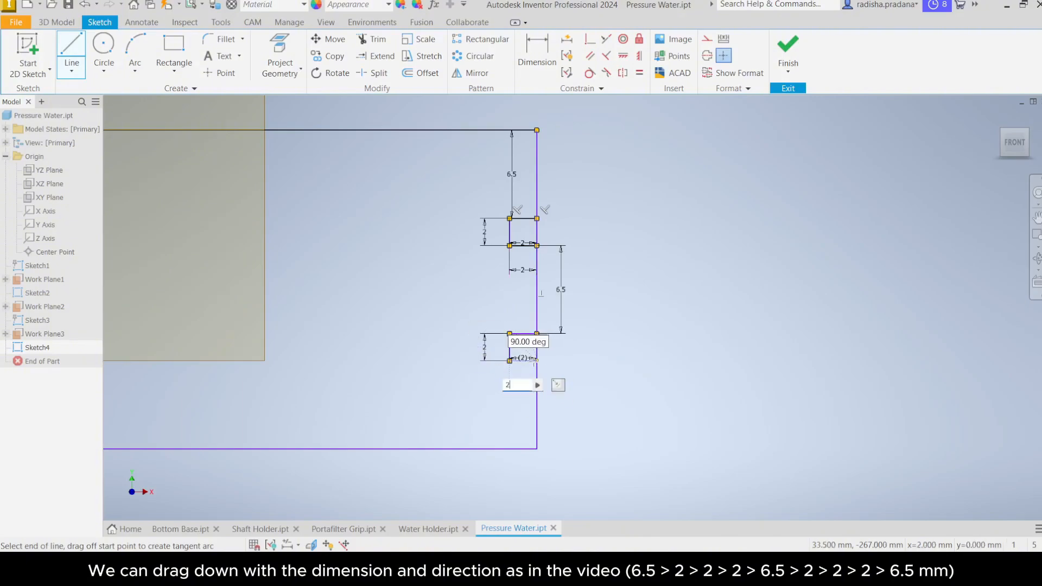
pyautogui.press('Return')
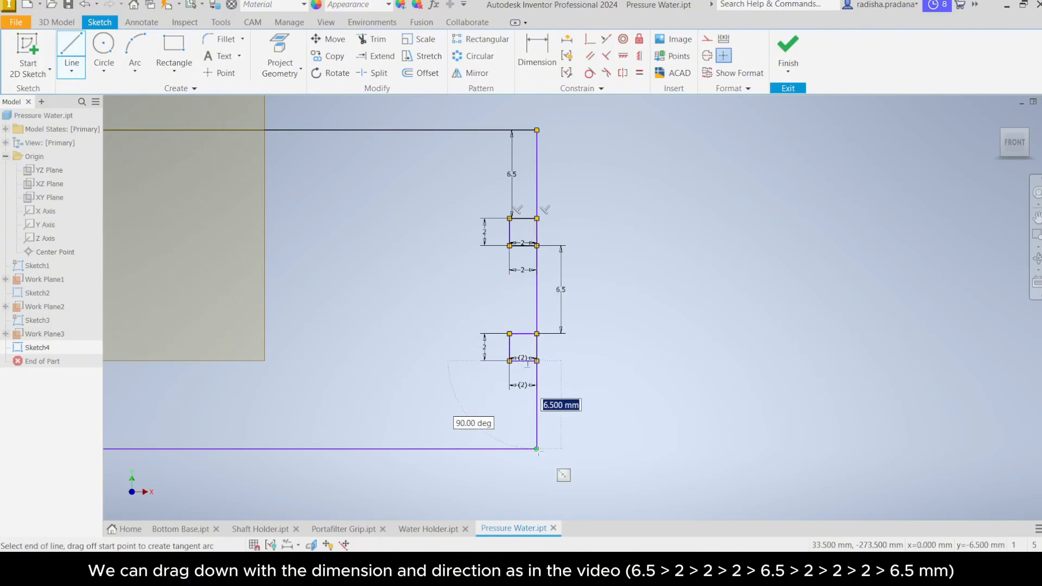
pyautogui.write('6')
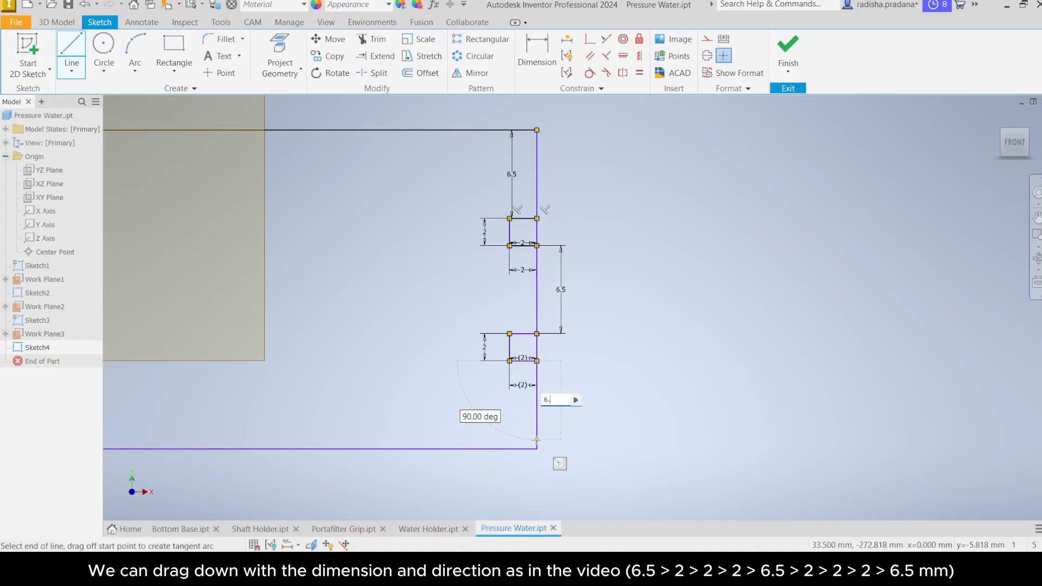
pyautogui.write('.5')
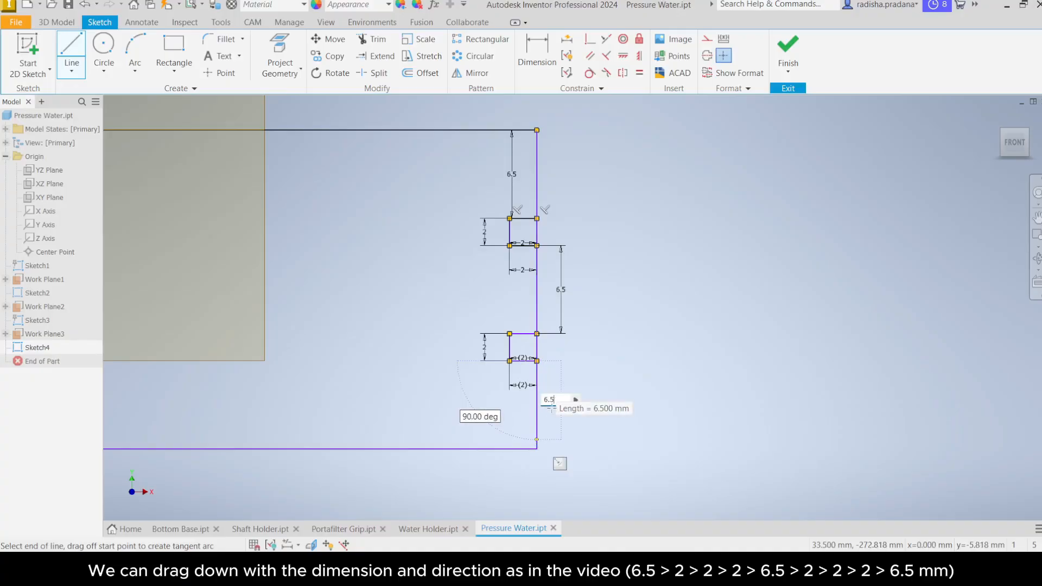
pyautogui.press('Return')
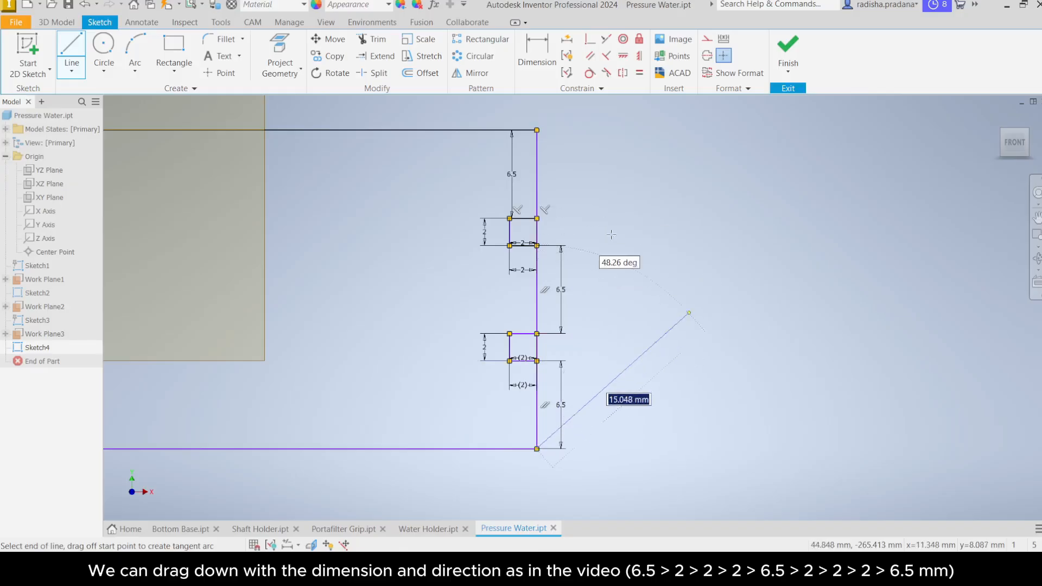
pyautogui.rightClick(683, 267)
pyautogui.click(726, 268)
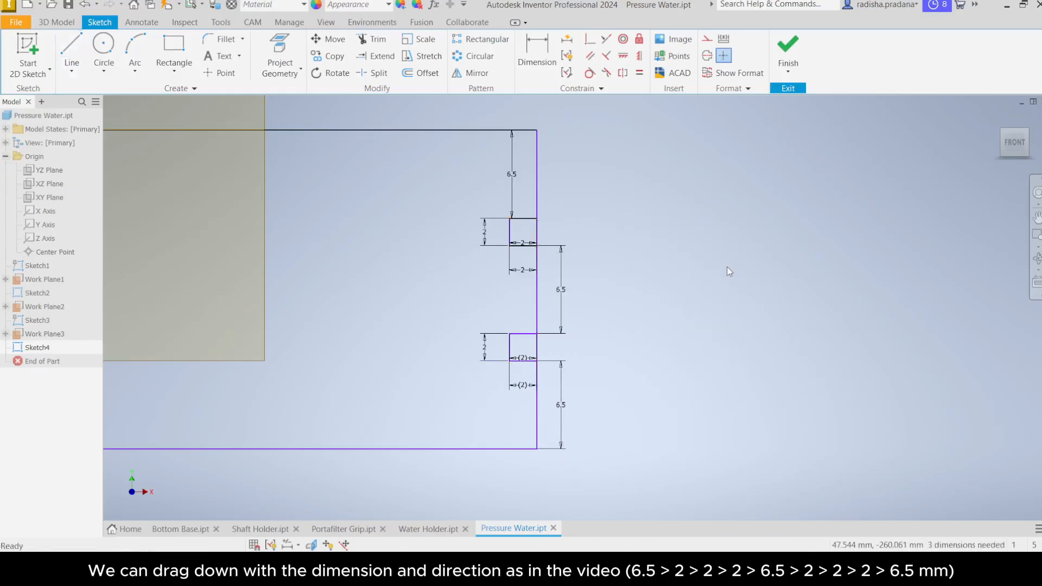
# Step: Trim the rectangle's right-edge segments lying across the two 2 mm notches
pyautogui.moveTo(721, 275); pyautogui.dragTo(689, 279, button='middle')
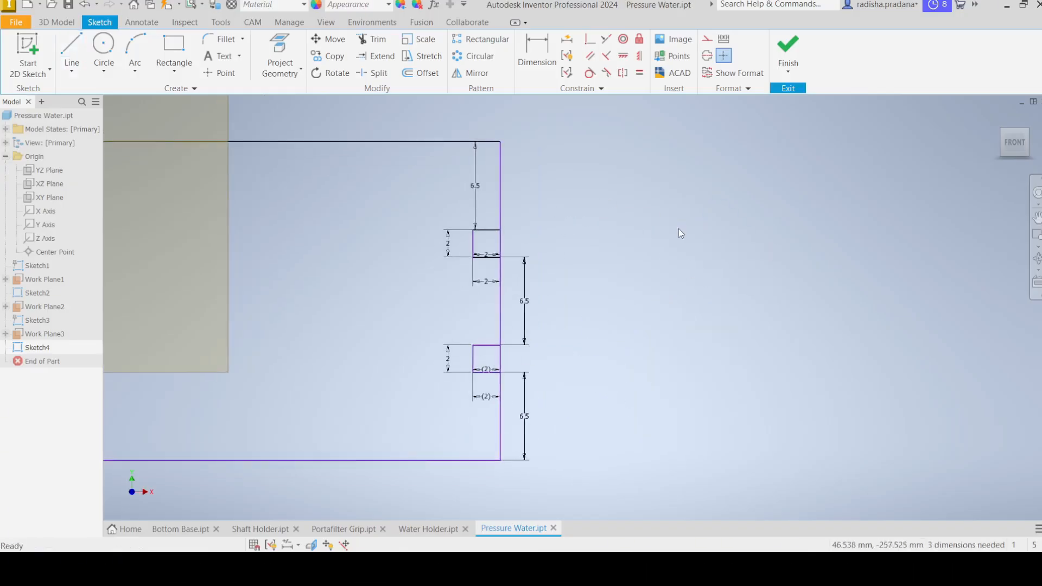
pyautogui.click(372, 39)
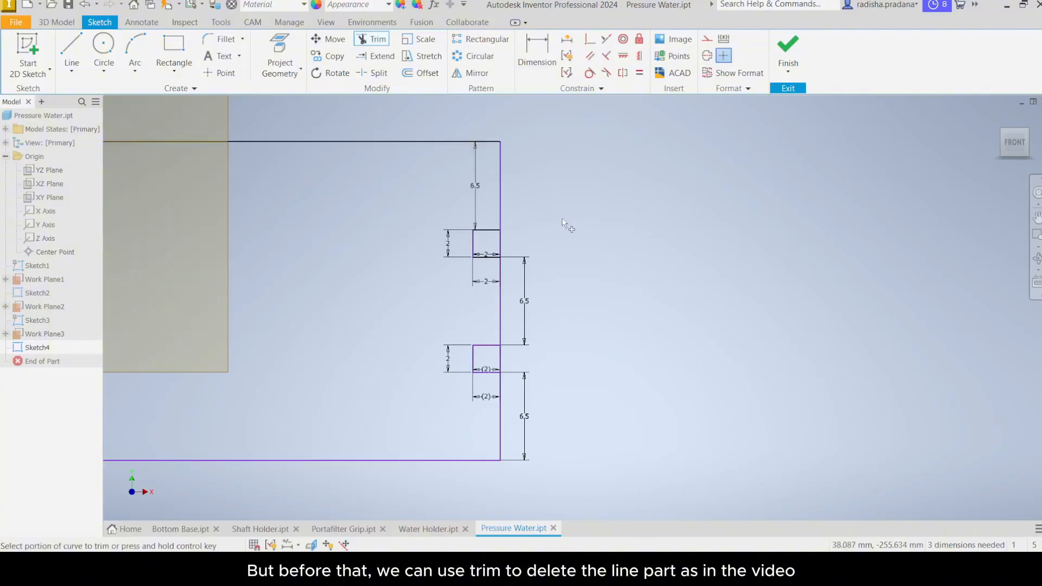
pyautogui.scroll(4, 559, 219)
pyautogui.moveTo(418, 289); pyautogui.dragTo(549, 323, button='middle')
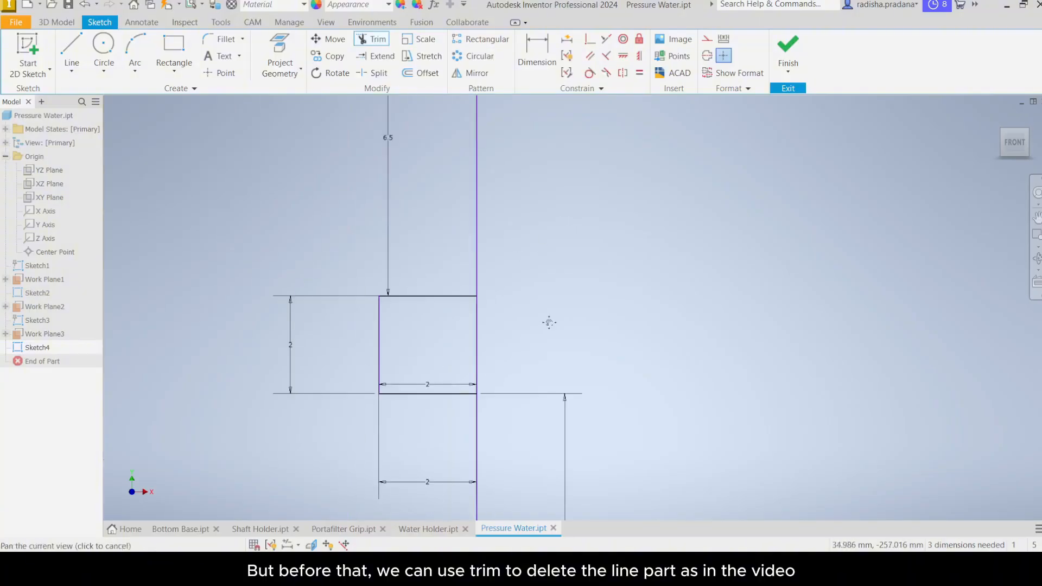
pyautogui.scroll(-3, 550, 323)
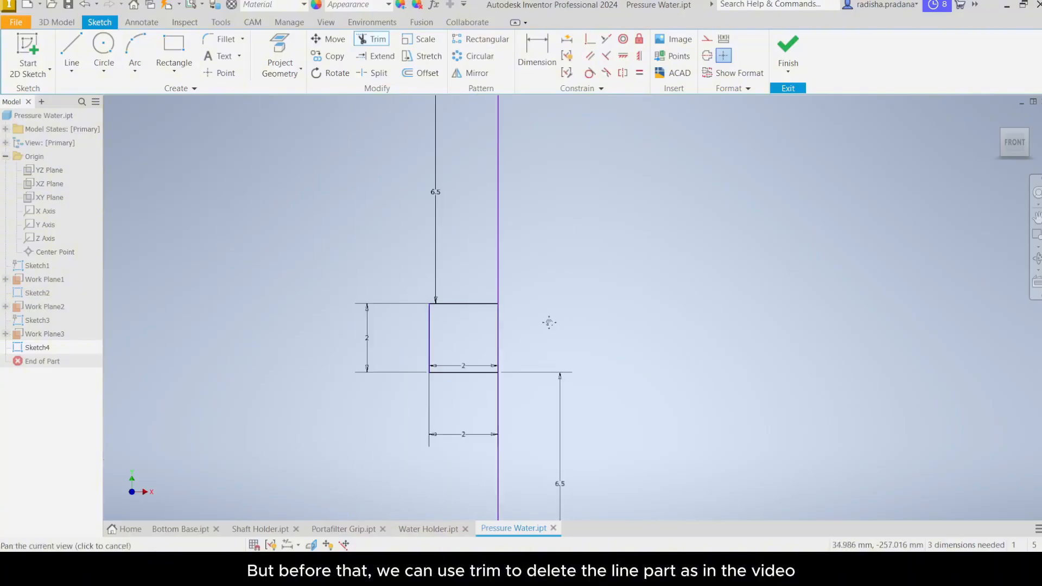
pyautogui.click(508, 335)
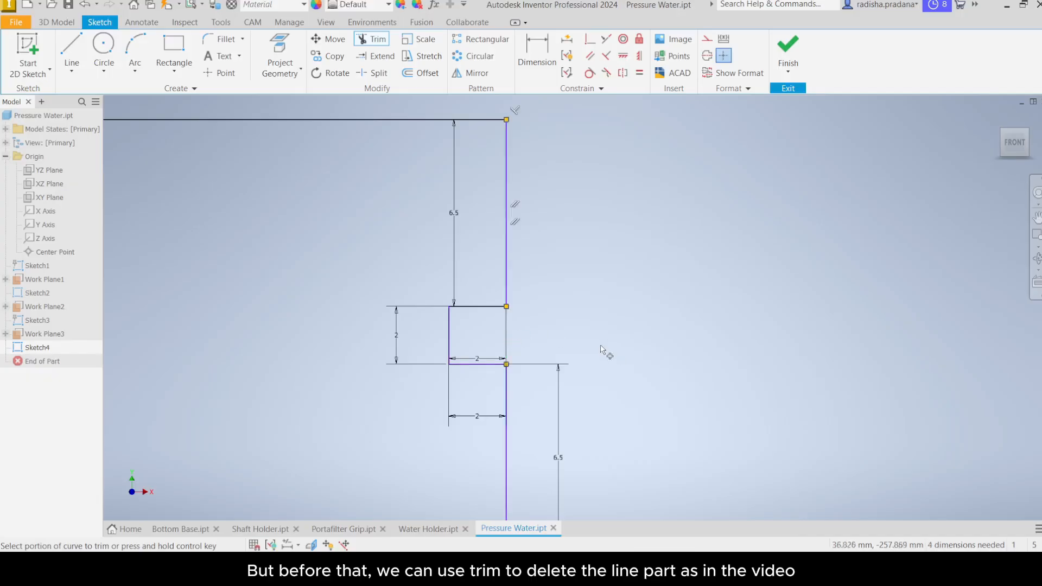
pyautogui.moveTo(566, 411)
pyautogui.mouseDown(button='middle')
pyautogui.moveTo(551, 240)
pyautogui.moveTo(539, 297)
pyautogui.mouseUp(button='middle')
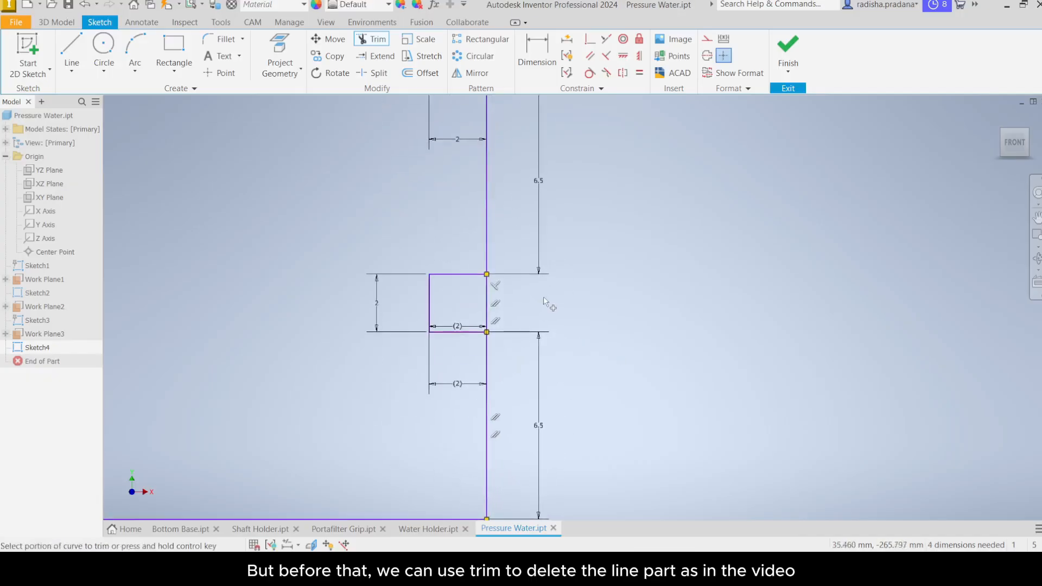
pyautogui.click(487, 305)
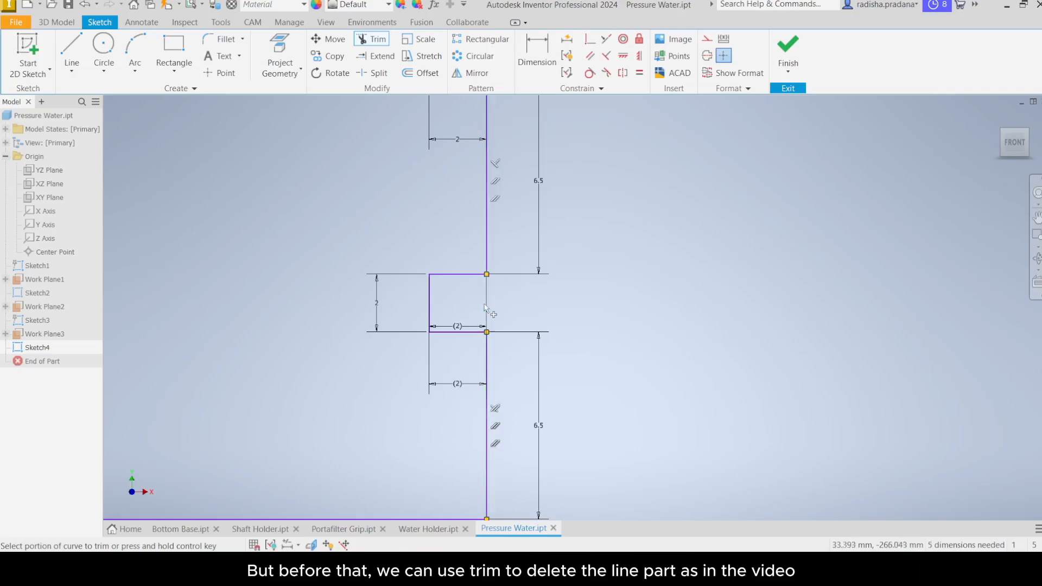
pyautogui.scroll(-2, 578, 302)
pyautogui.rightClick(588, 302)
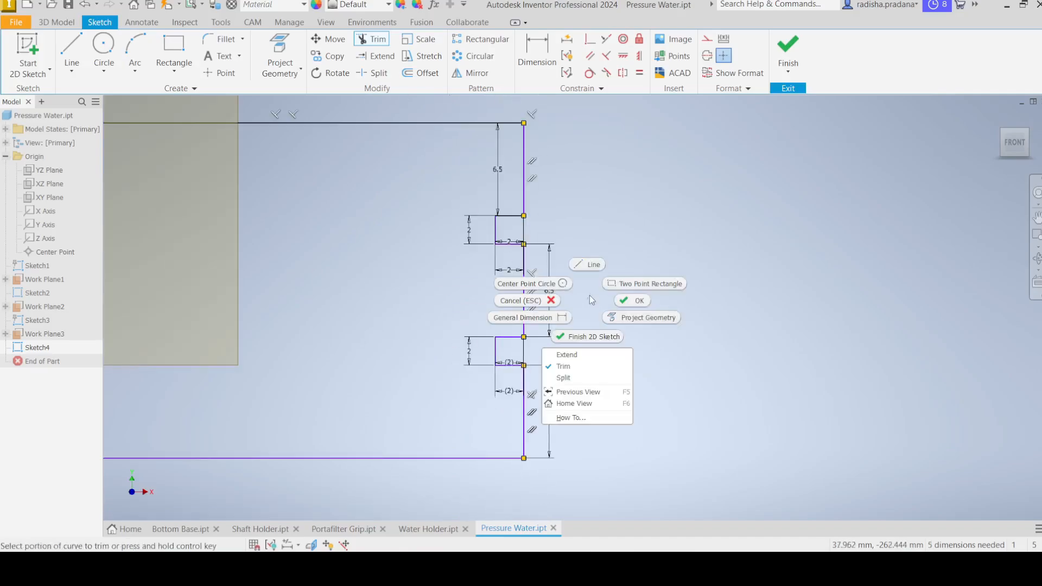
pyautogui.click(638, 301)
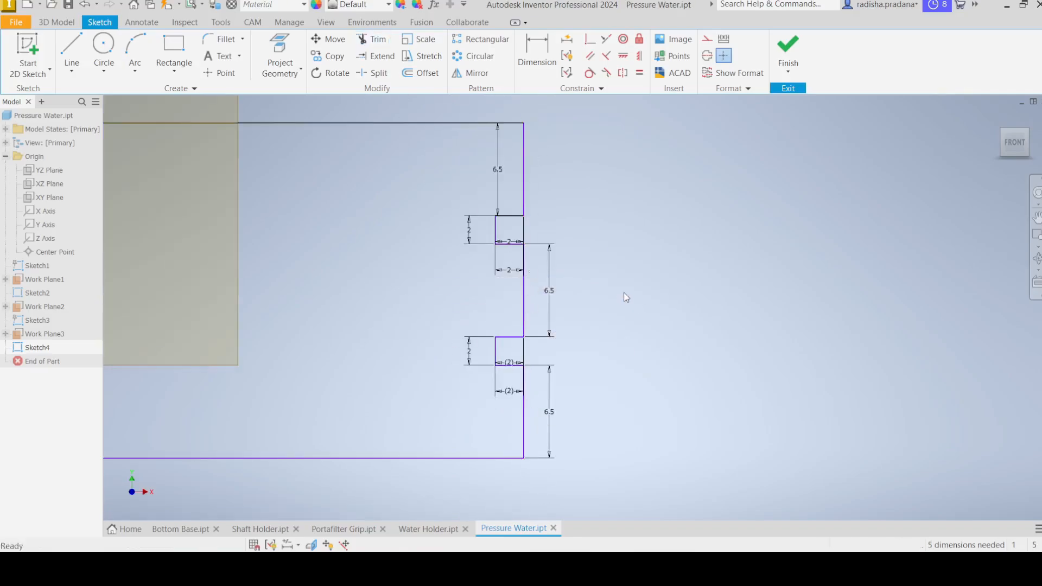
# Step: Delete the 250 mm dimension from the sketch
pyautogui.scroll(-5, 619, 273)
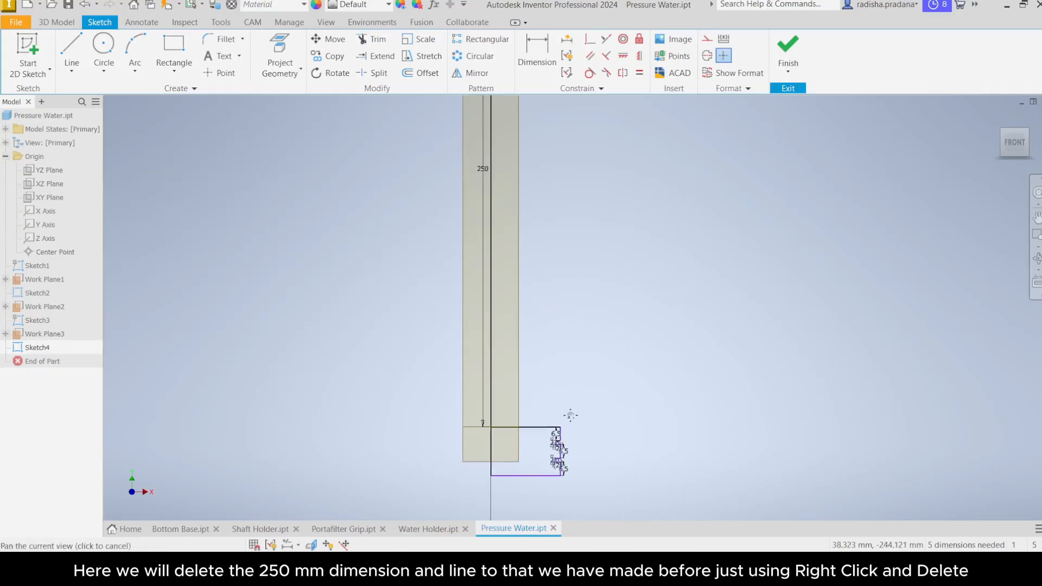
pyautogui.scroll(-1, 570, 415)
pyautogui.moveTo(568, 249); pyautogui.dragTo(544, 305, button='middle')
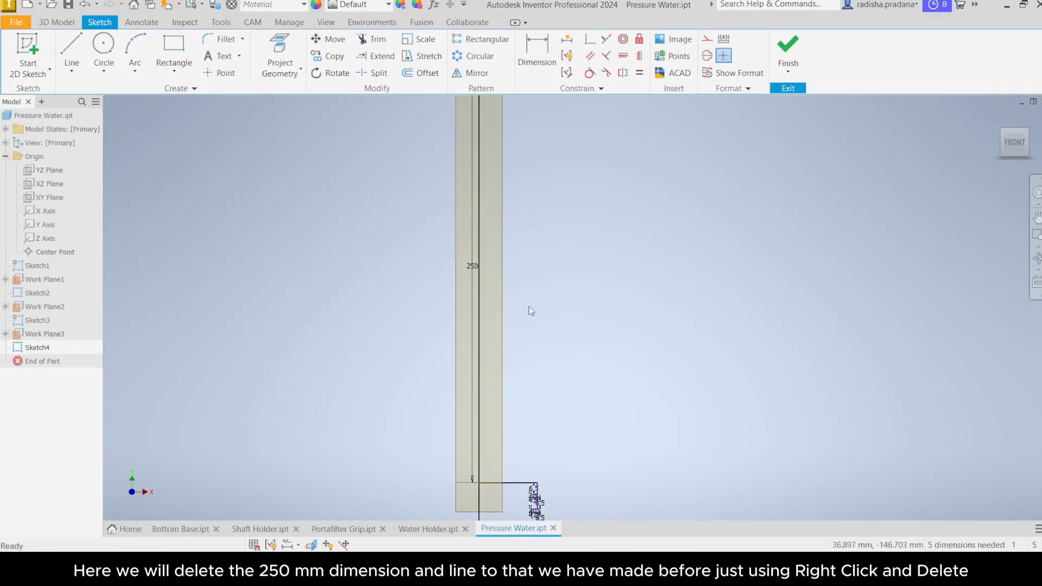
pyautogui.click(471, 262)
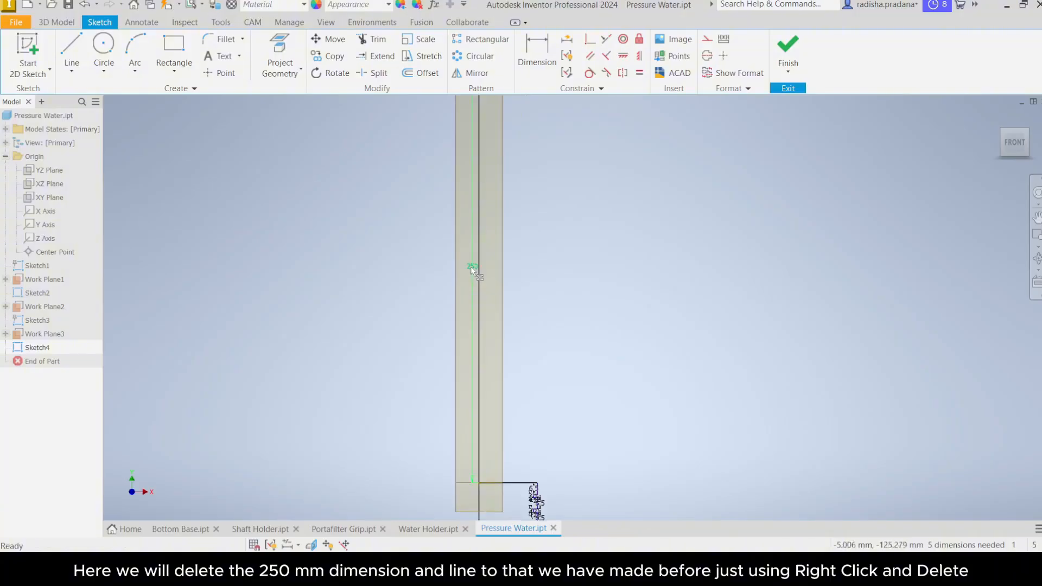
pyautogui.rightClick(471, 266)
pyautogui.click(475, 234)
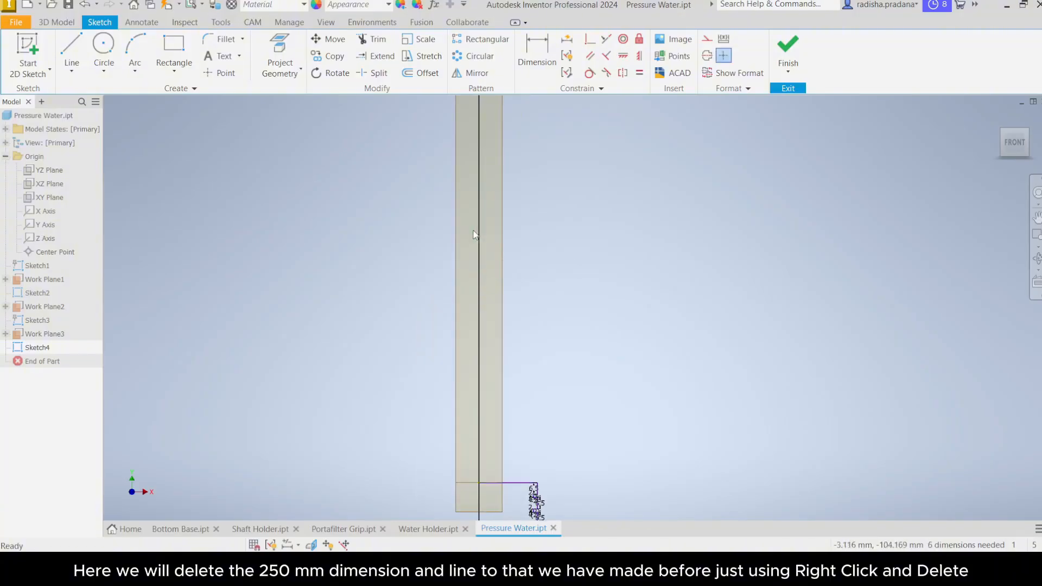
# Step: Delete the long vertical line and finish the sketch
pyautogui.scroll(-5, 477, 229)
pyautogui.moveTo(483, 253); pyautogui.dragTo(481, 304, button='middle')
pyautogui.scroll(1, 479, 303)
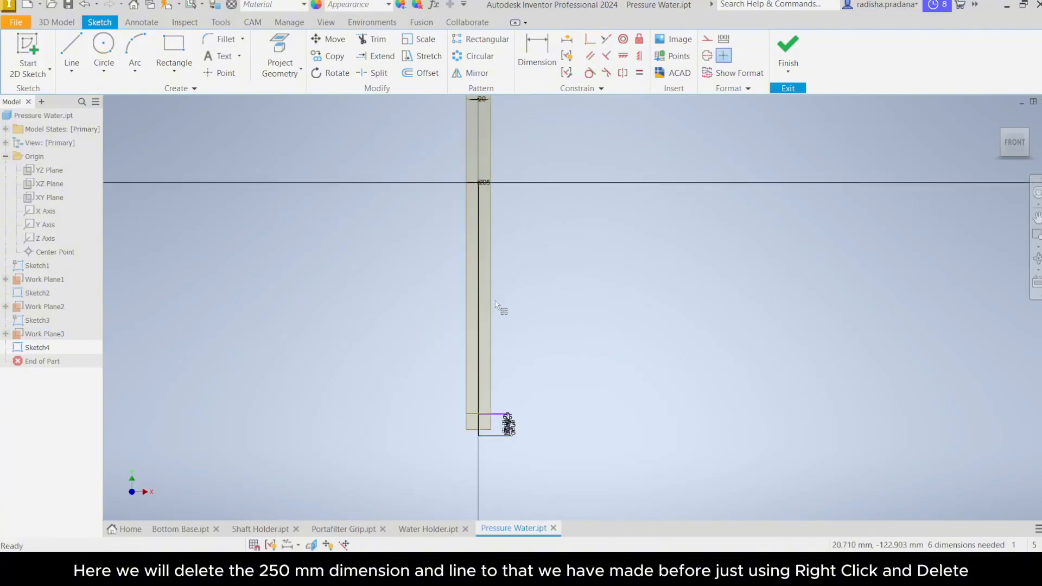
pyautogui.click(480, 296)
pyautogui.rightClick(479, 227)
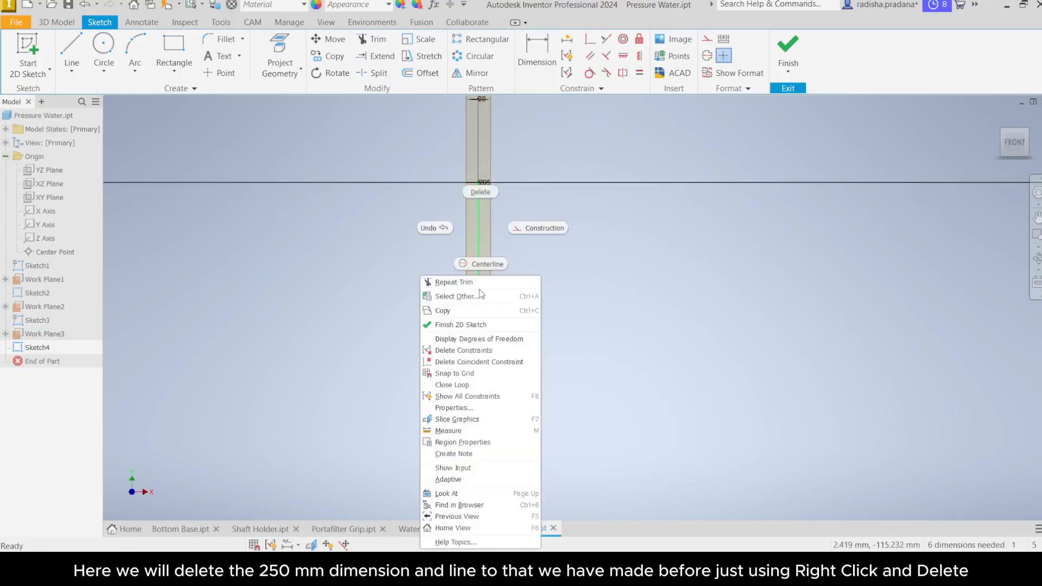
pyautogui.click(483, 191)
pyautogui.moveTo(553, 222); pyautogui.dragTo(533, 282, button='middle')
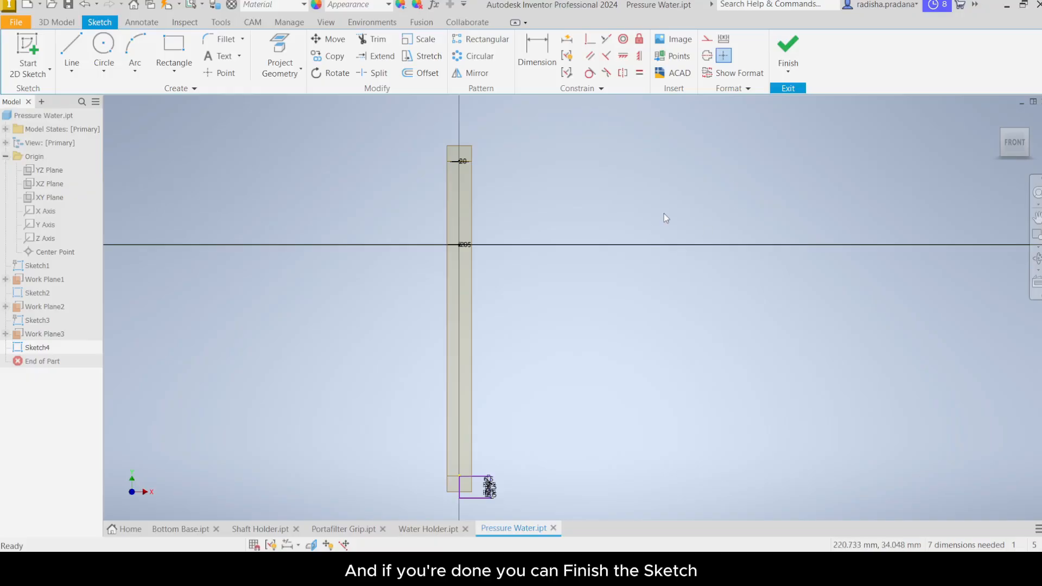
pyautogui.click(788, 47)
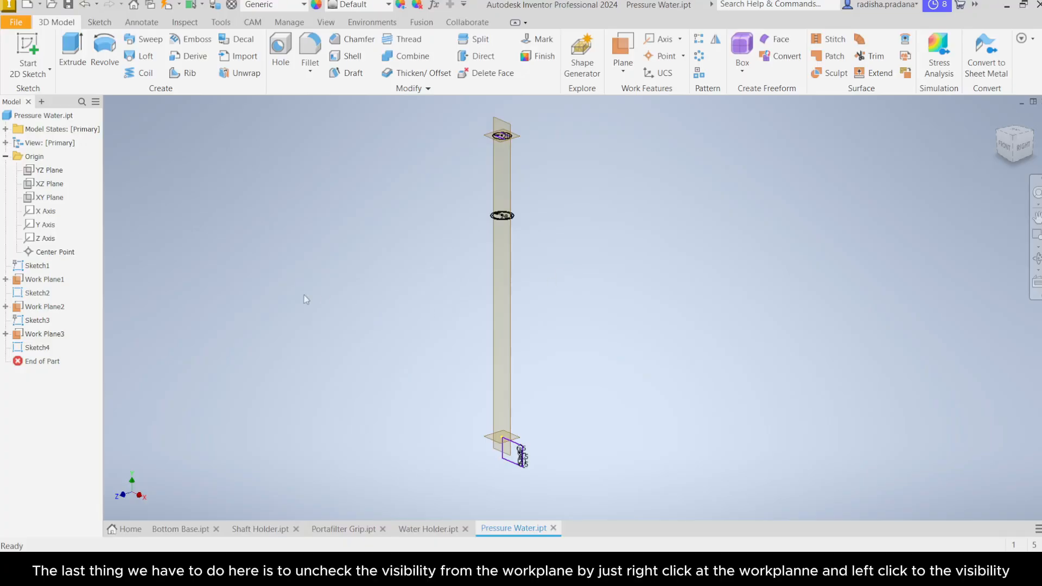
# Step: Turn off visibility of Work Plane1, Work Plane2 and Work Plane3
pyautogui.rightClick(40, 281)
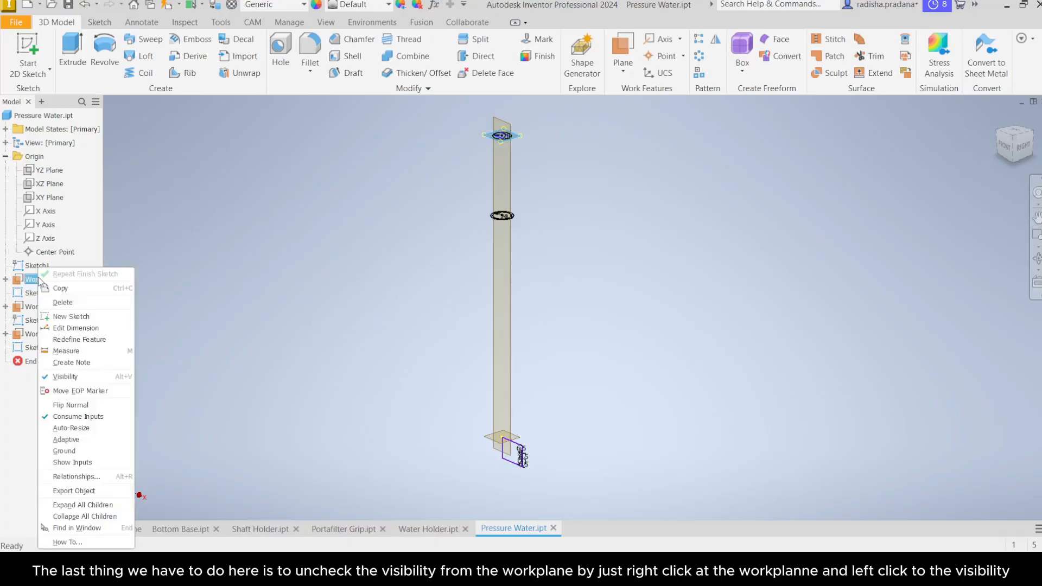
pyautogui.click(61, 378)
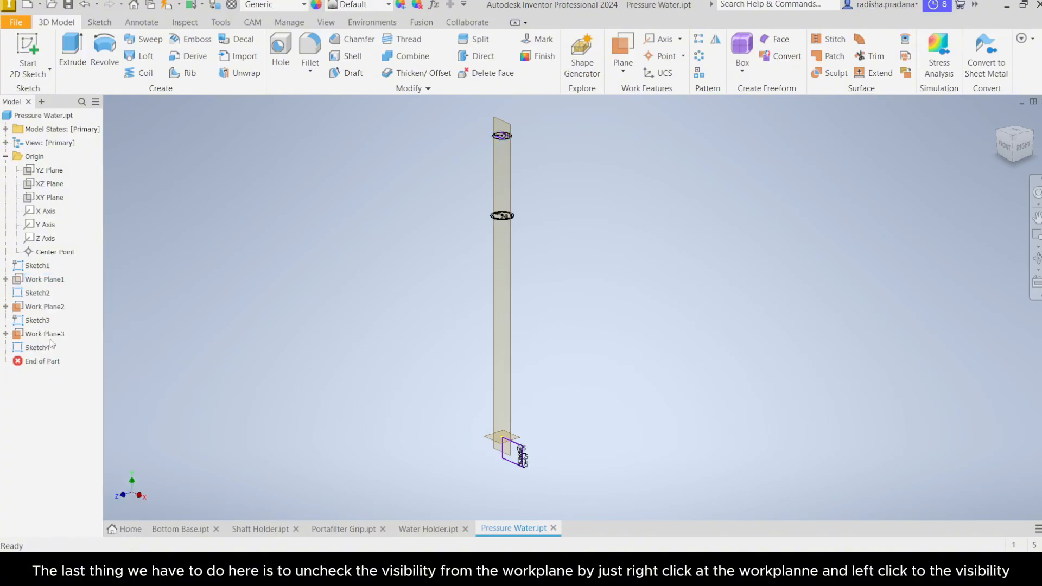
pyautogui.click(42, 310)
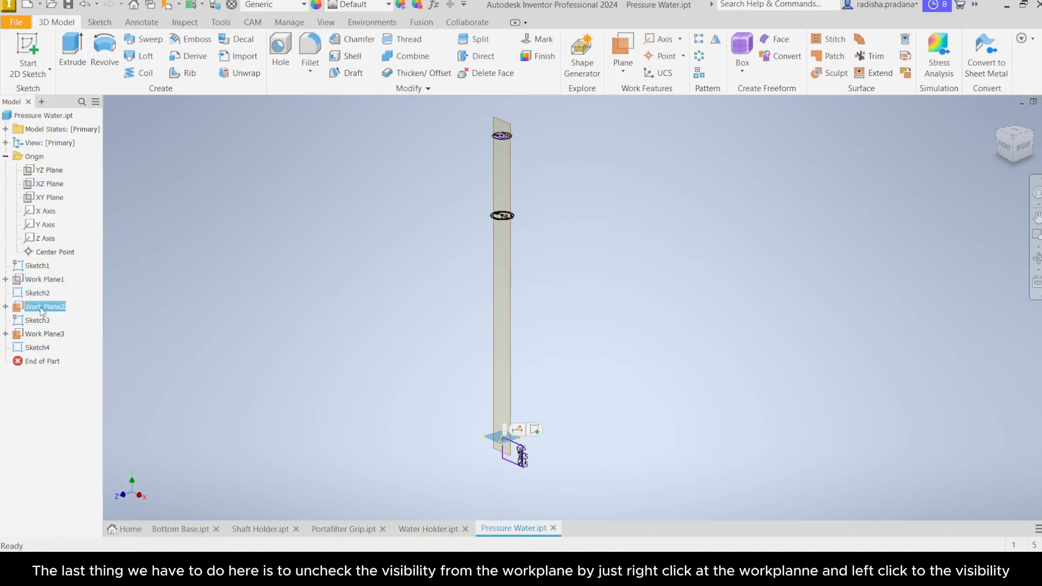
pyautogui.rightClick(42, 310)
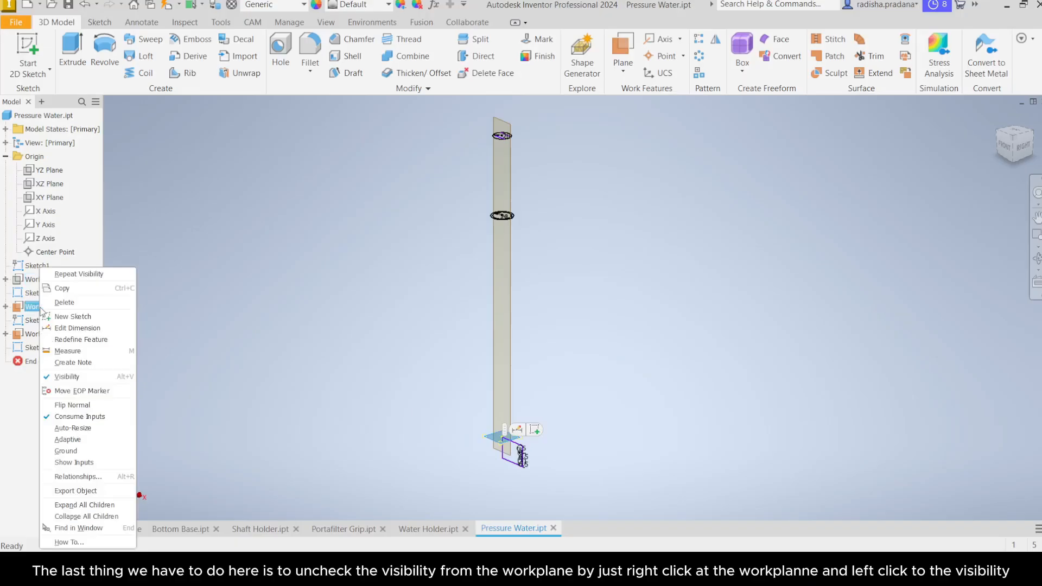
pyautogui.click(66, 379)
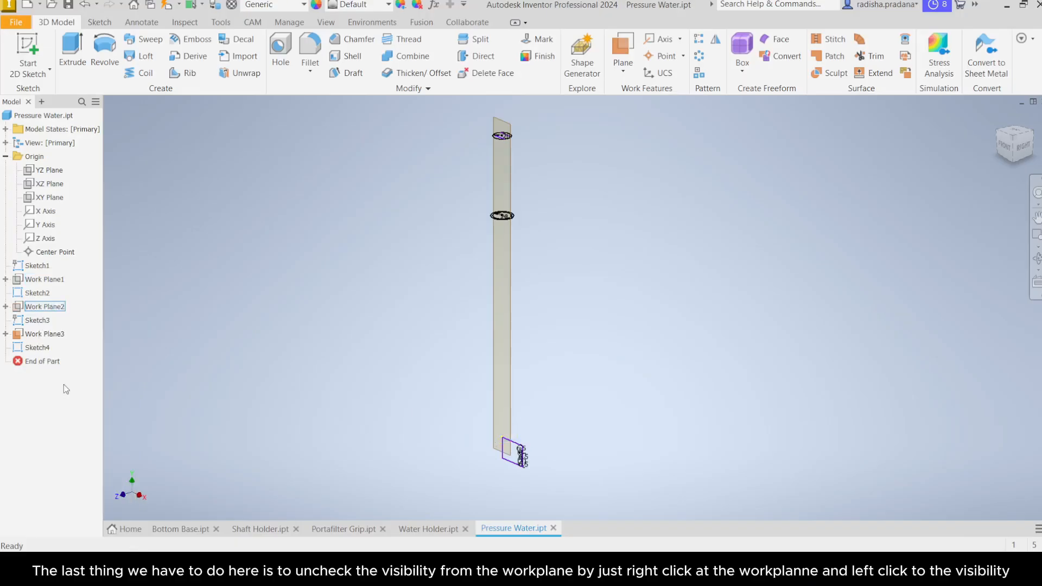
pyautogui.click(50, 337)
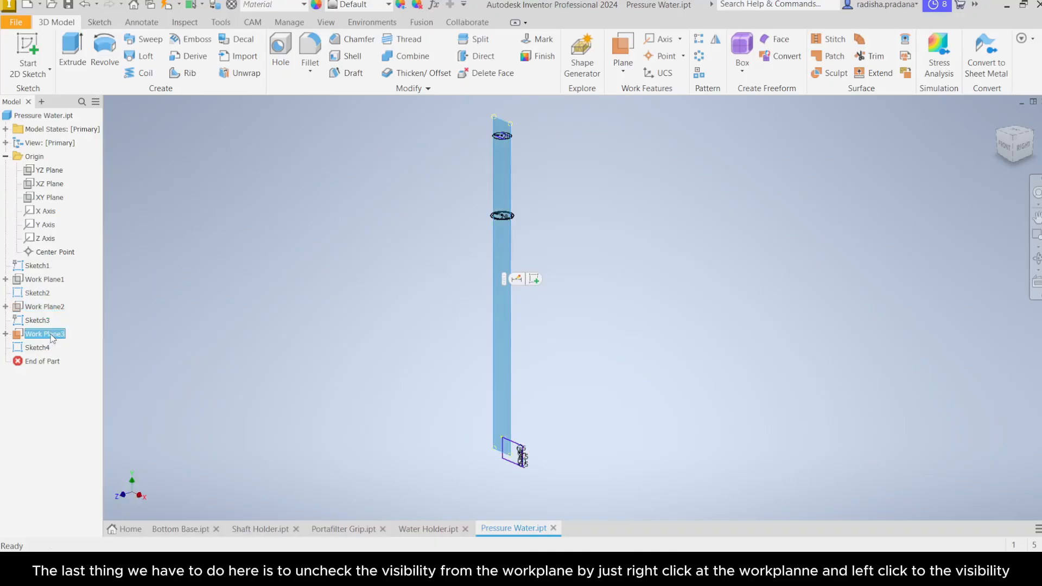
pyautogui.rightClick(52, 339)
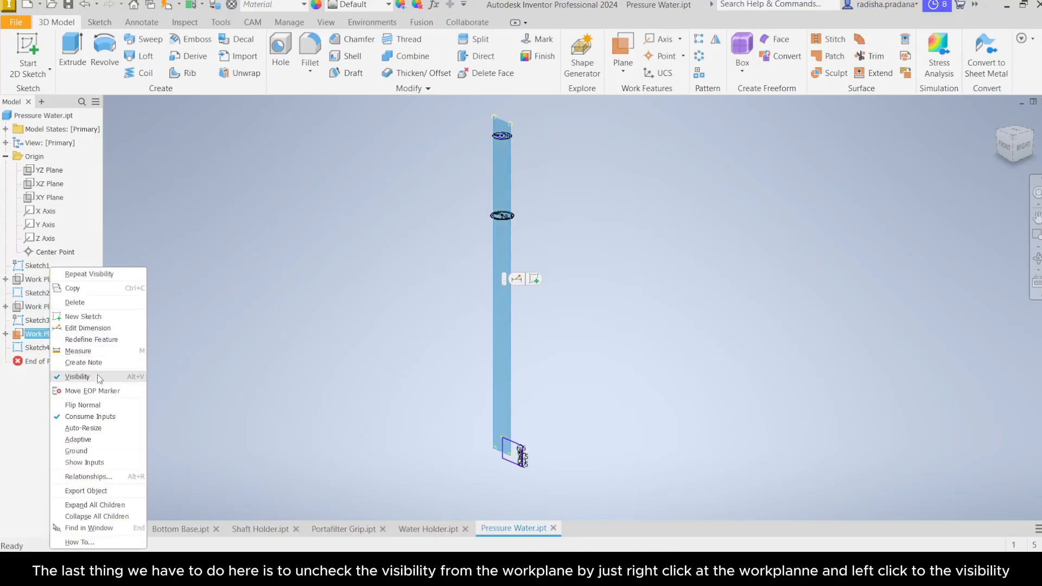
pyautogui.click(78, 377)
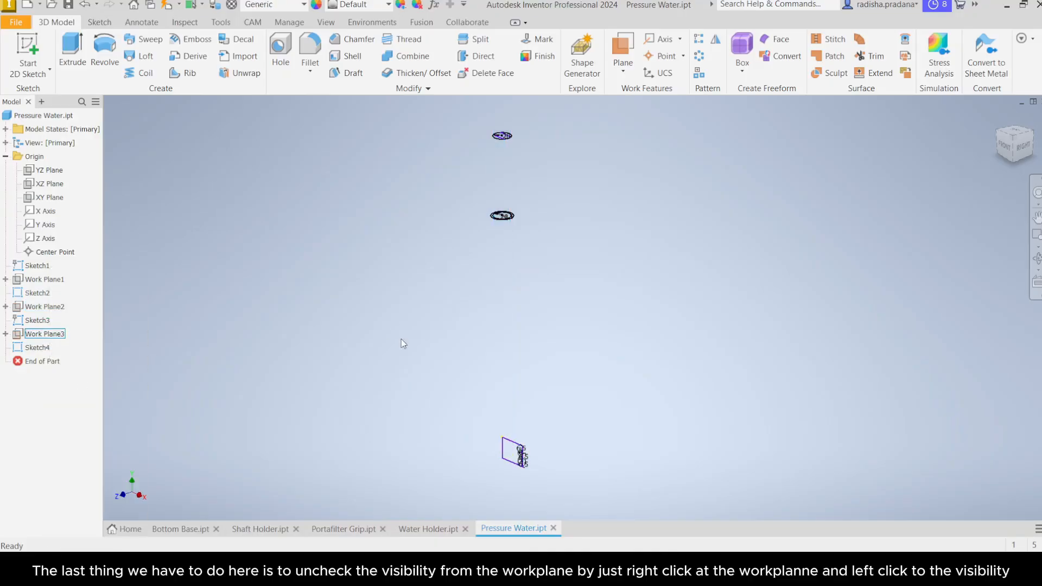
pyautogui.moveTo(403, 342)
pyautogui.mouseDown(button='middle')
pyautogui.moveTo(388, 340)
pyautogui.moveTo(416, 353)
pyautogui.moveTo(419, 338)
pyautogui.mouseUp(button='middle')
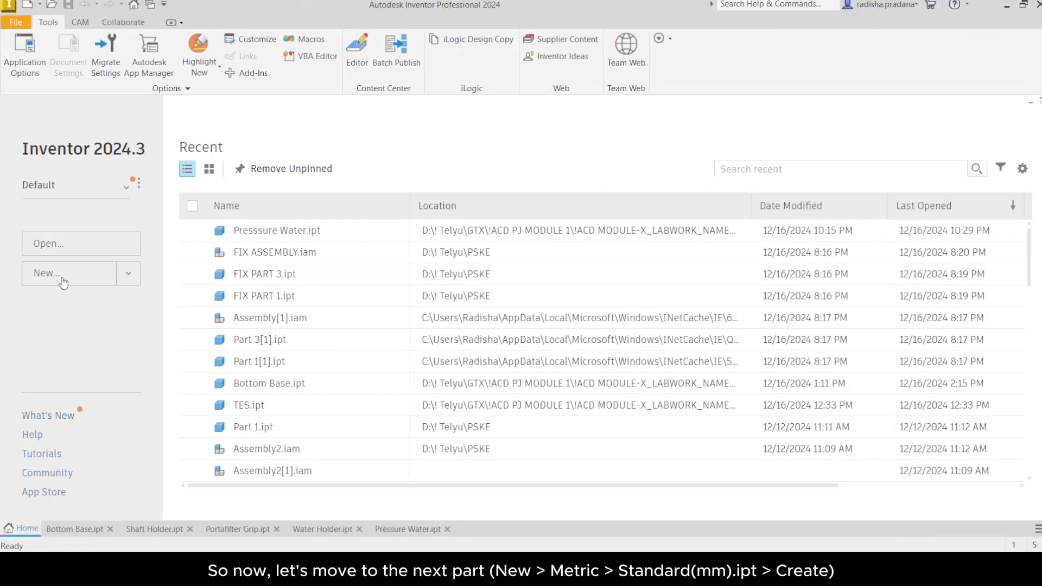
# Step: Create a new part from the Metric Standard (mm).ipt template
pyautogui.click(63, 281)
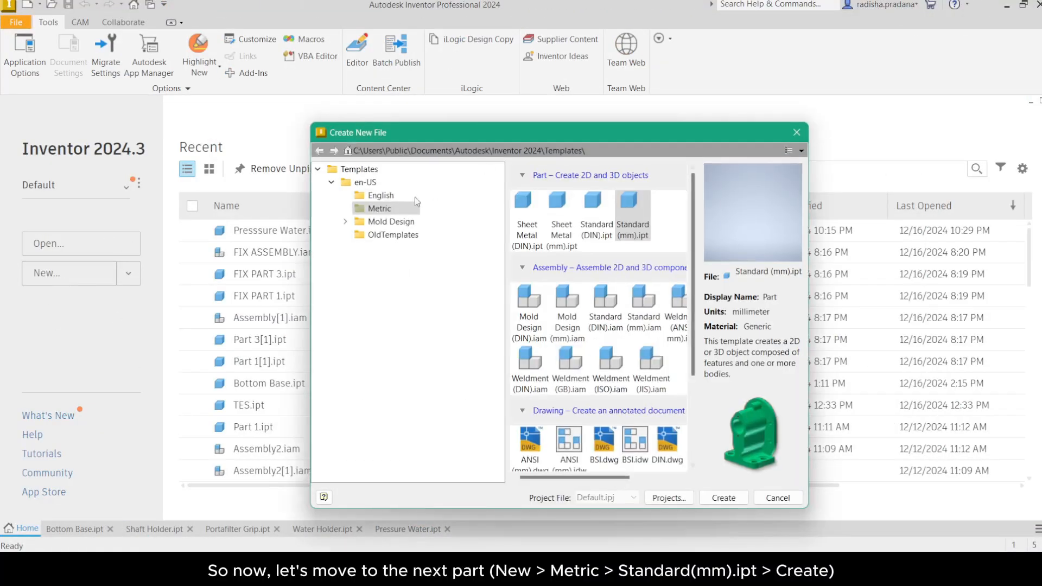
pyautogui.click(383, 210)
pyautogui.click(641, 207)
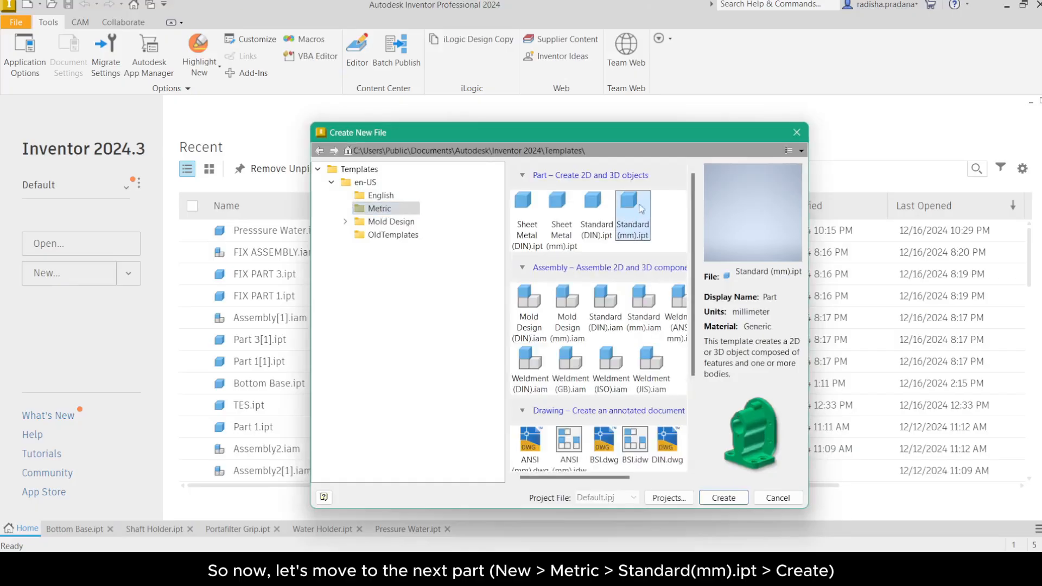
pyautogui.click(726, 498)
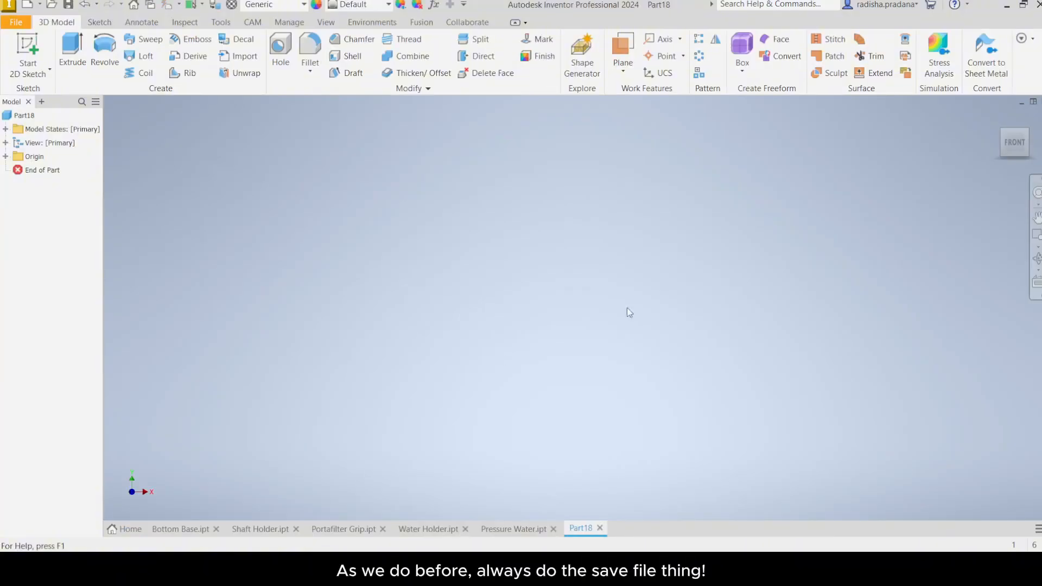
# Step: Save the new part as Pressure Handle
pyautogui.click(20, 22)
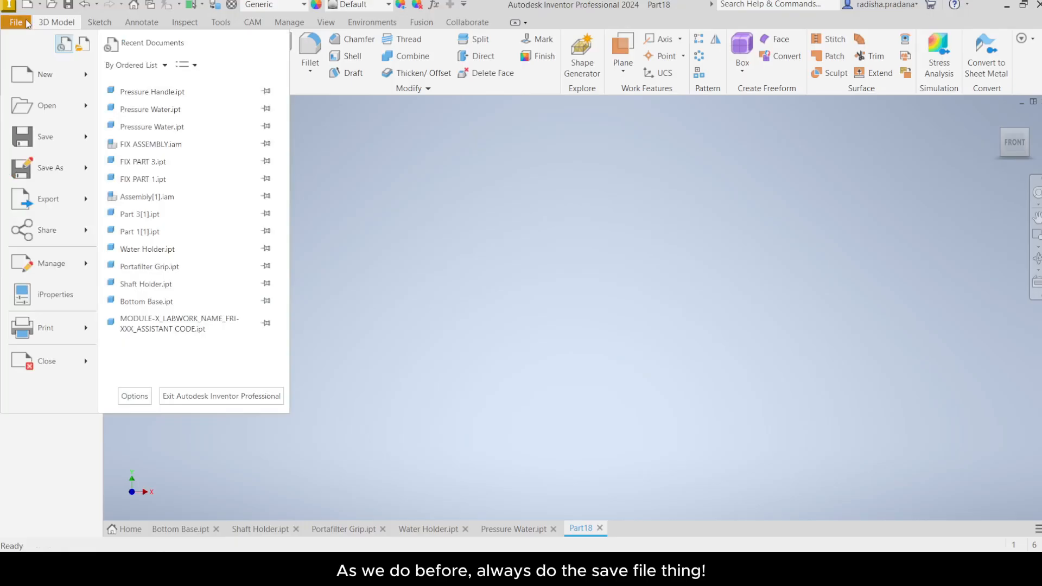
pyautogui.click(42, 137)
pyautogui.write('P')
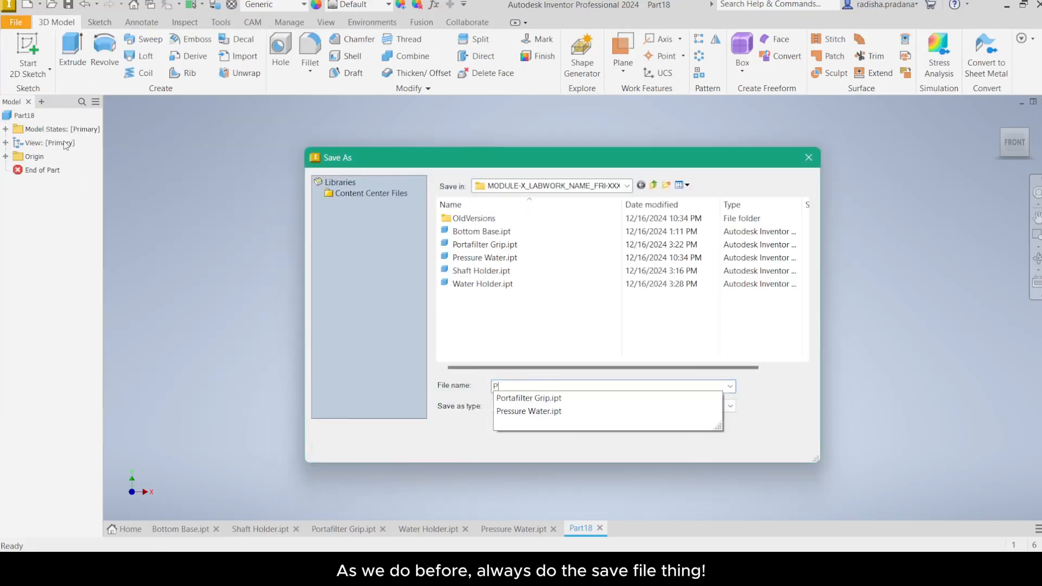
pyautogui.write('ressure Handle')
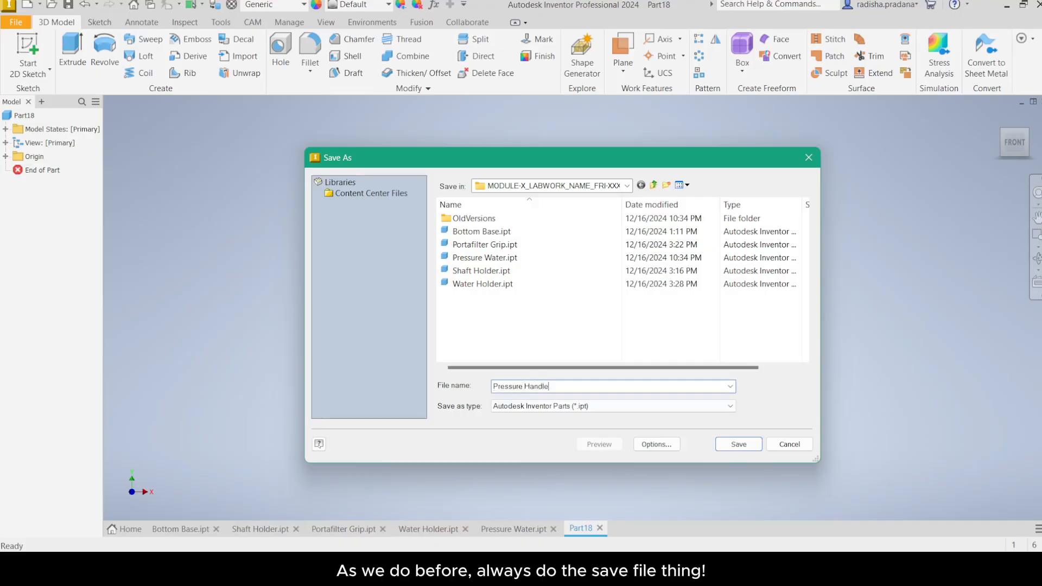
pyautogui.hotkey('ctrl', 'a')
pyautogui.click(748, 444)
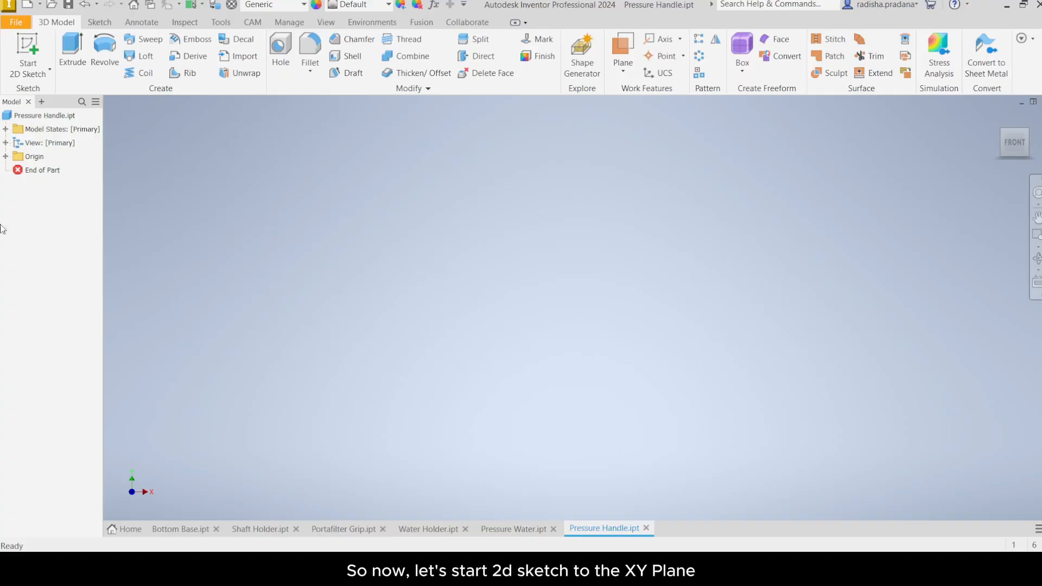
# Step: Start a 2D sketch on the XY plane
pyautogui.click(28, 72)
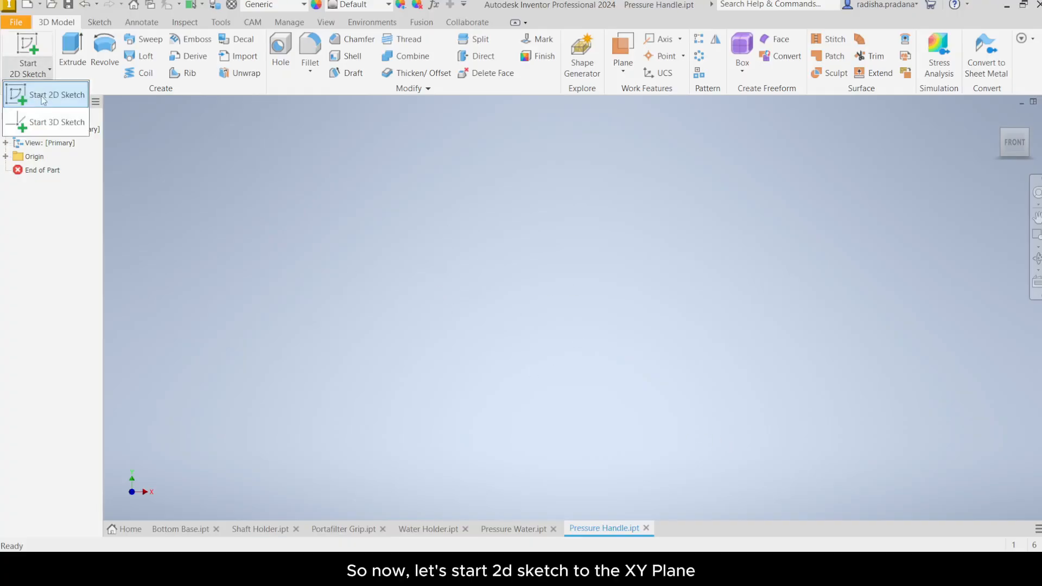
pyautogui.click(42, 100)
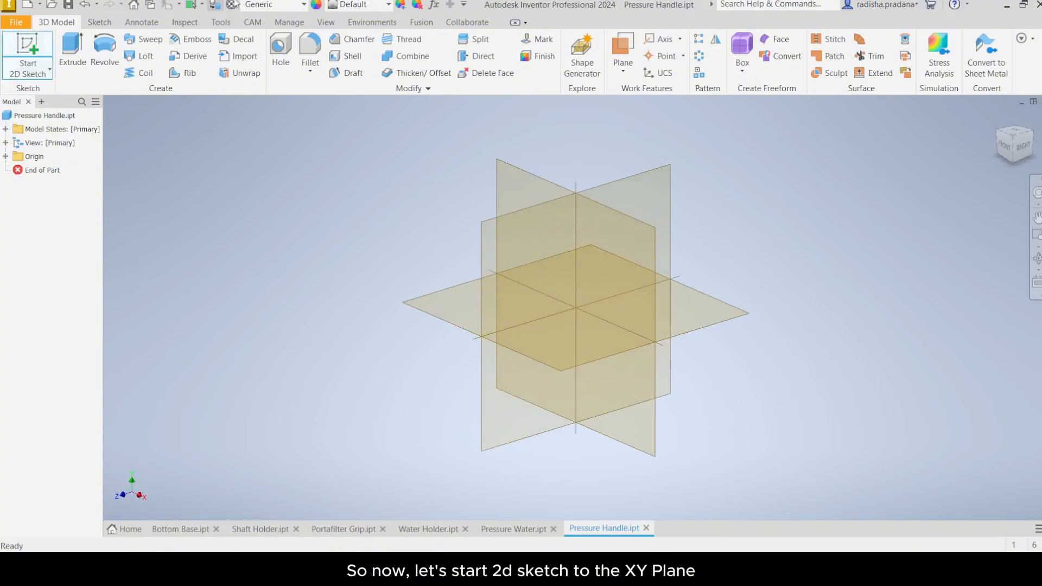
pyautogui.click(507, 179)
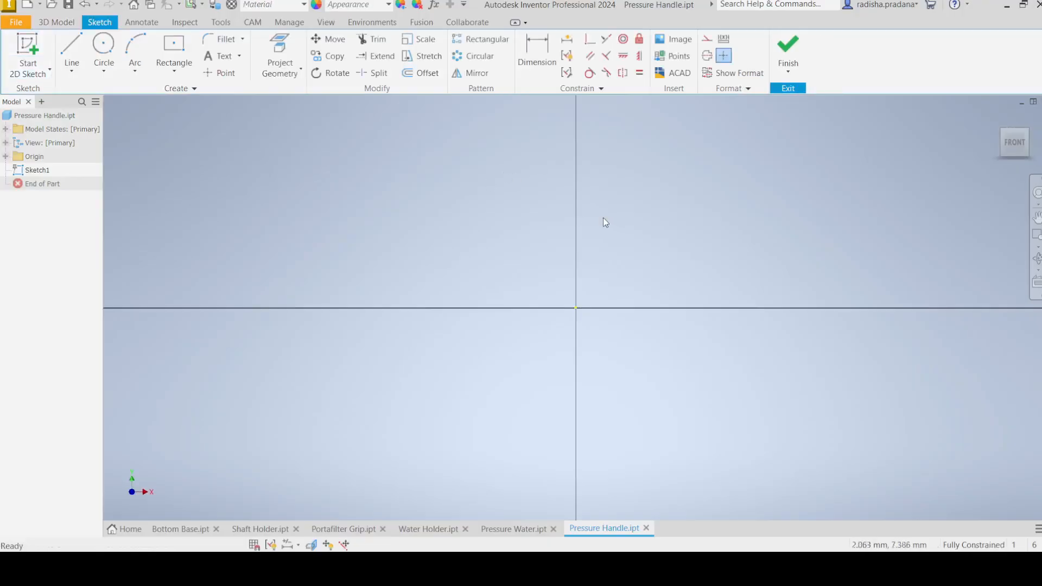
# Step: Draw a 10 mm diameter circle centred on the origin
pyautogui.moveTo(604, 217); pyautogui.dragTo(548, 235, button='middle')
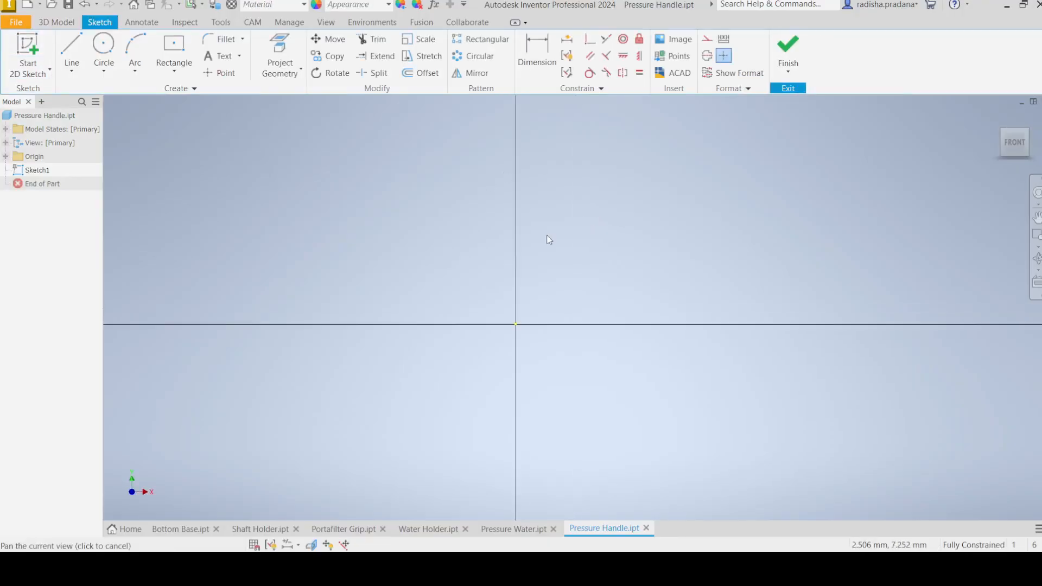
pyautogui.click(116, 76)
pyautogui.click(108, 98)
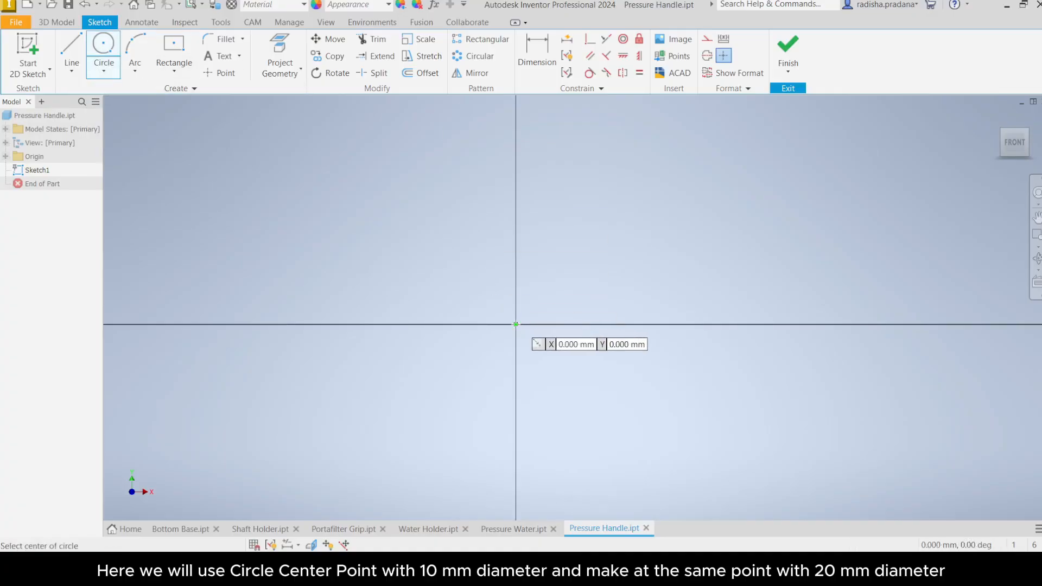
pyautogui.click(516, 324)
pyautogui.write('10')
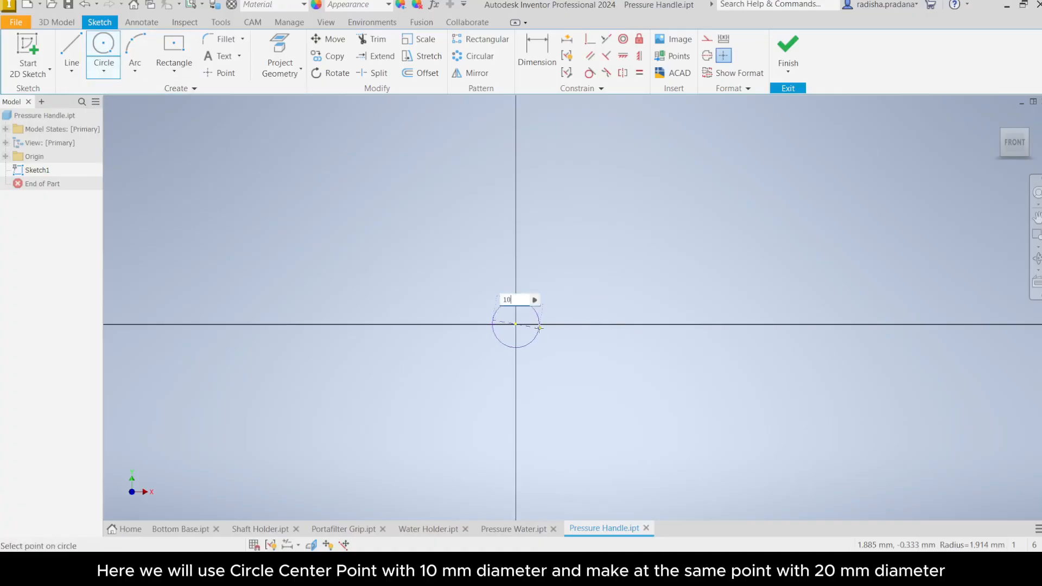
pyautogui.press('Return')
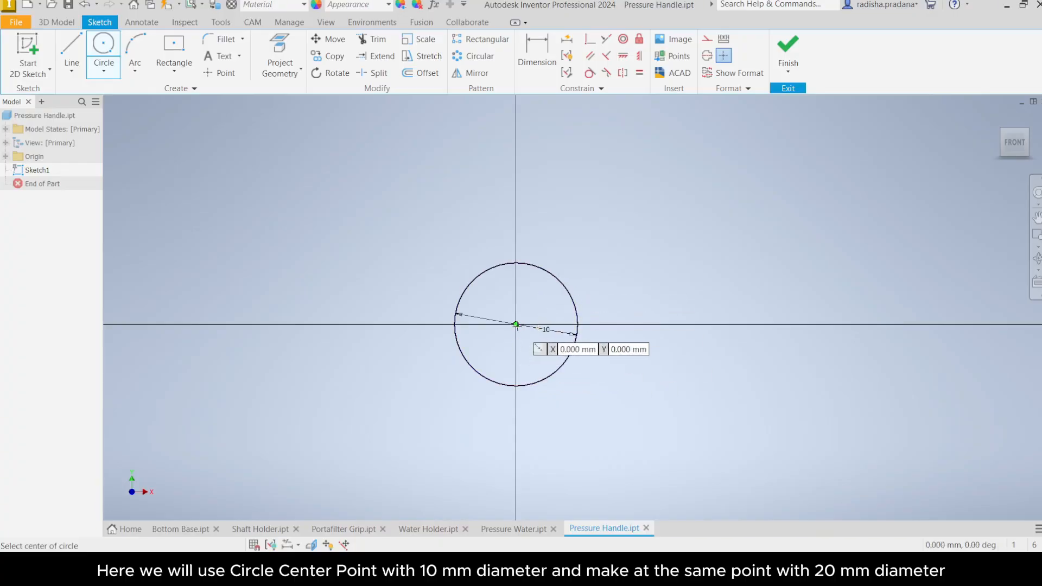
# Step: Draw a concentric 20 mm diameter circle at the origin and exit the Circle tool
pyautogui.click(516, 324)
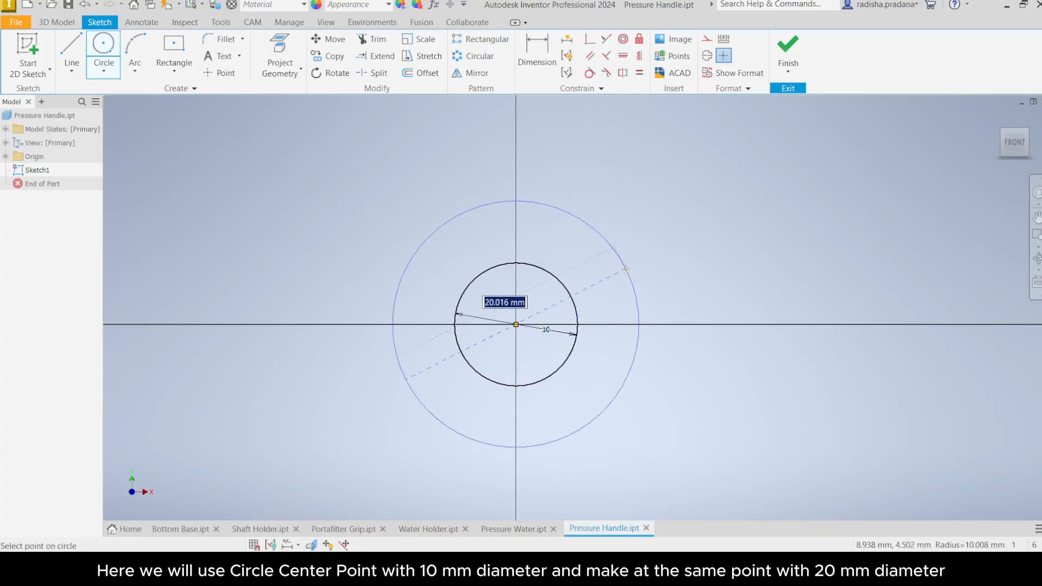
pyautogui.write('20')
pyautogui.press('Return')
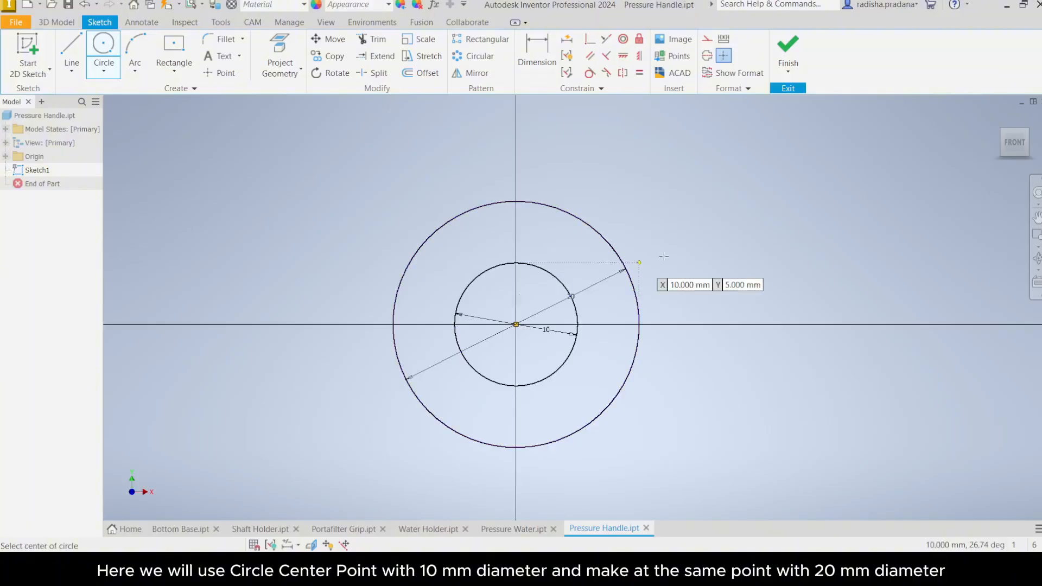
pyautogui.rightClick(688, 263)
pyautogui.click(718, 263)
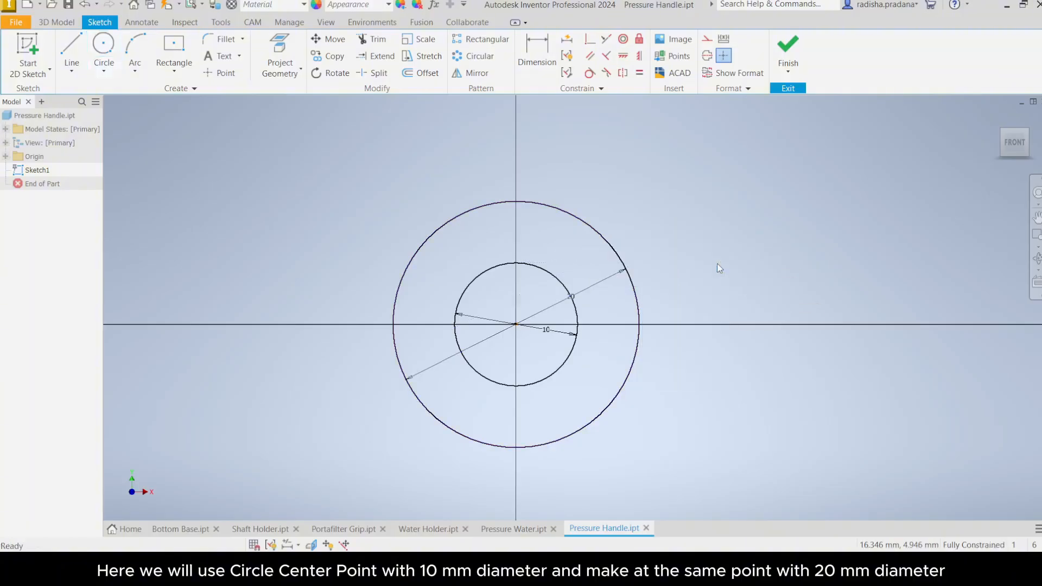
# Step: Draw a two-point rectangle 332 mm long and 20 mm high from the top of the outer circle, and exit the tool
pyautogui.scroll(3, 703, 269)
pyautogui.moveTo(702, 275); pyautogui.dragTo(591, 321, button='middle')
pyautogui.scroll(-3, 591, 321)
pyautogui.moveTo(610, 287); pyautogui.dragTo(610, 286, button='middle')
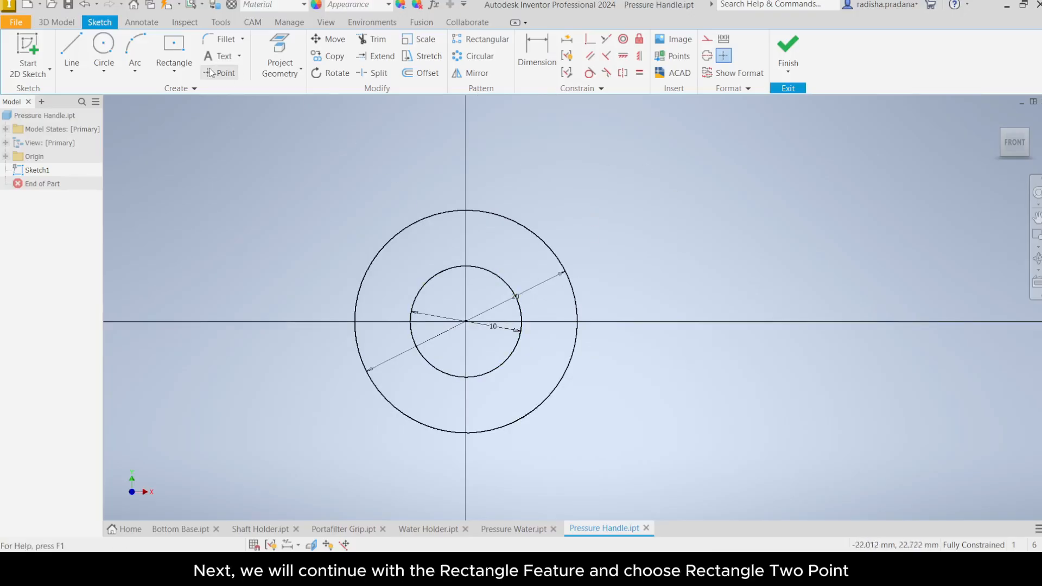
pyautogui.click(175, 64)
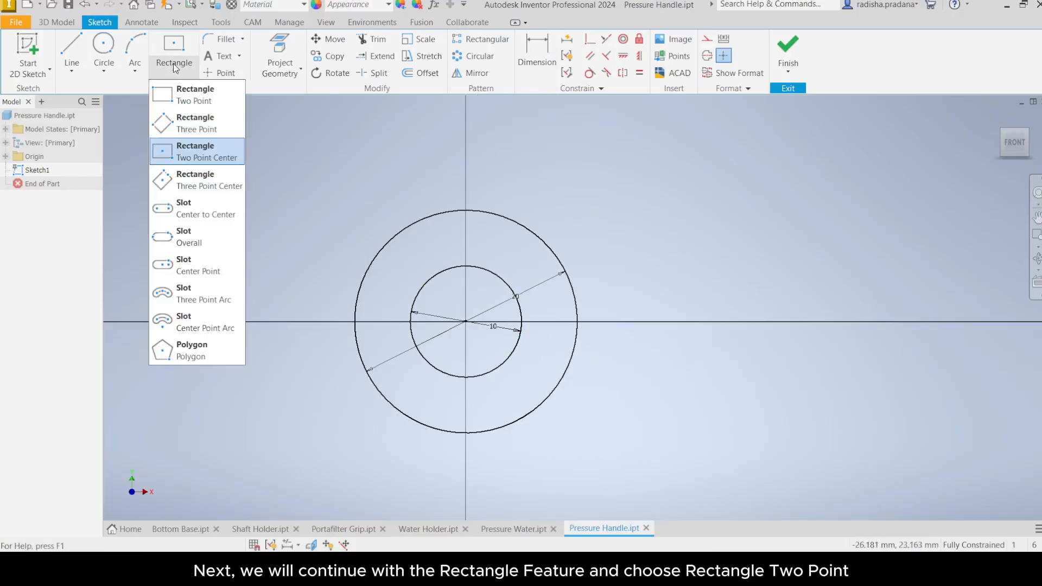
pyautogui.click(177, 96)
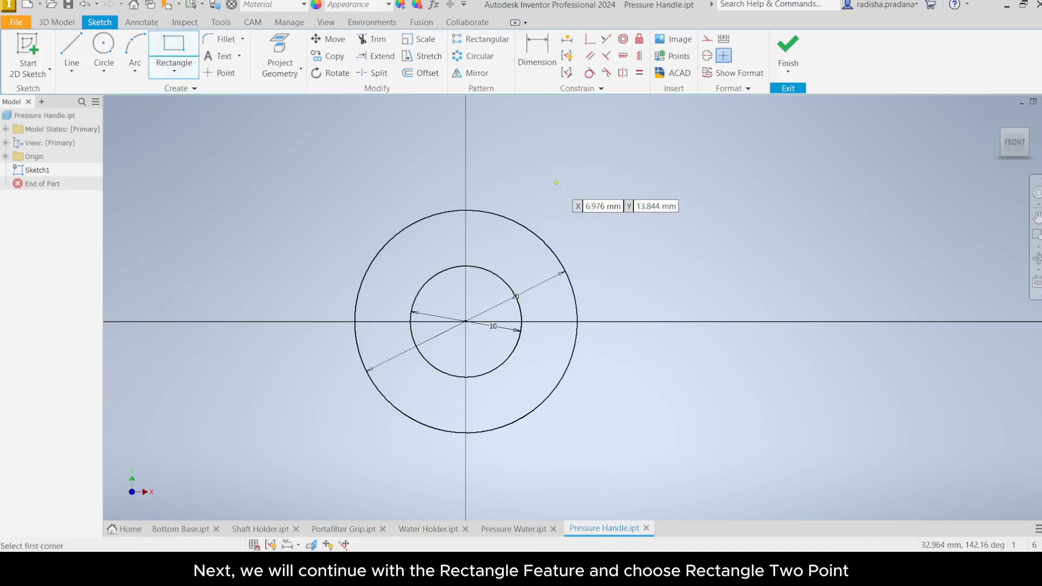
pyautogui.click(466, 210)
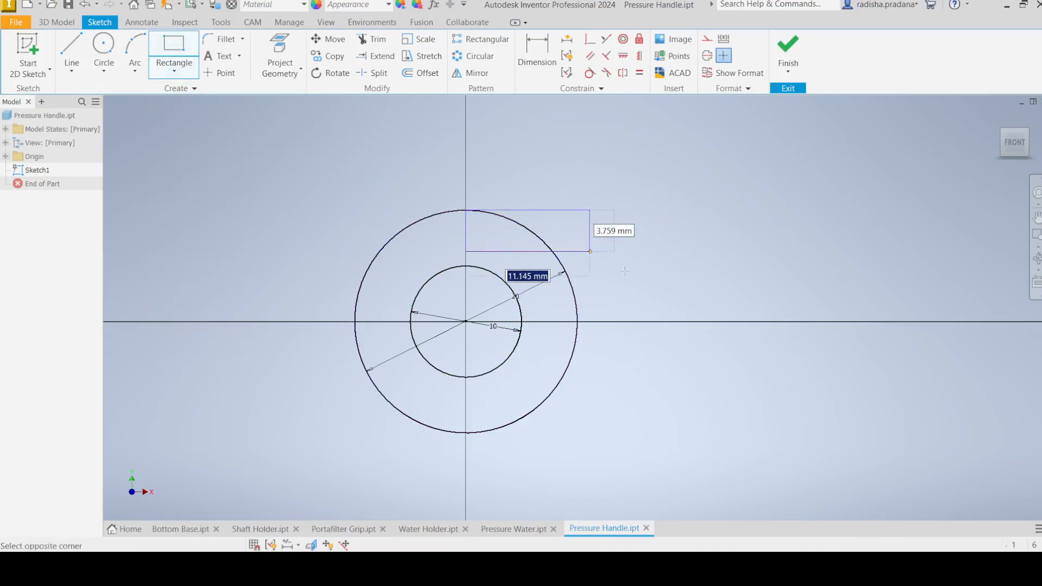
pyautogui.write('33')
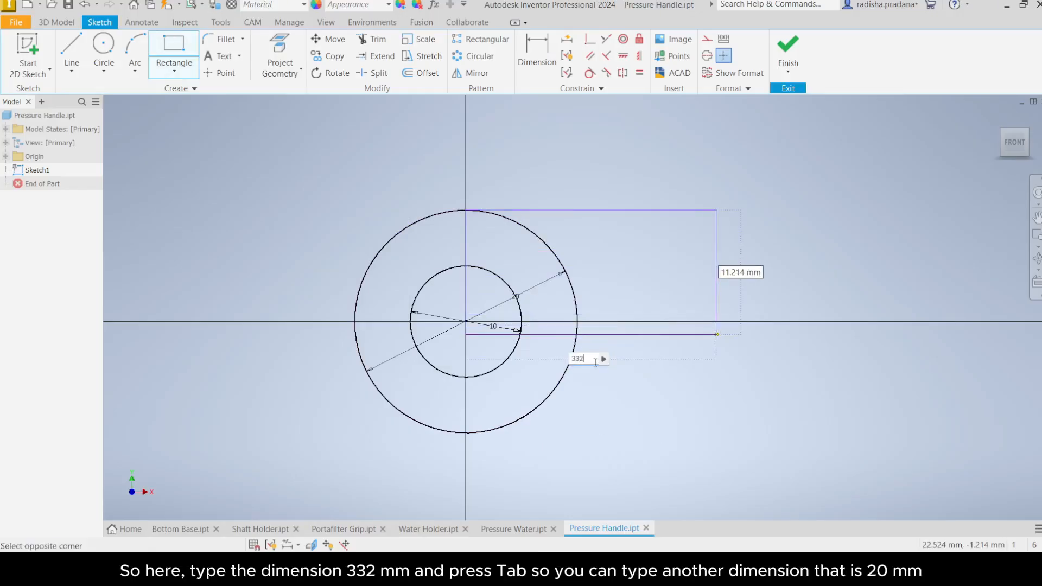
pyautogui.write('2')
pyautogui.press('Tab')
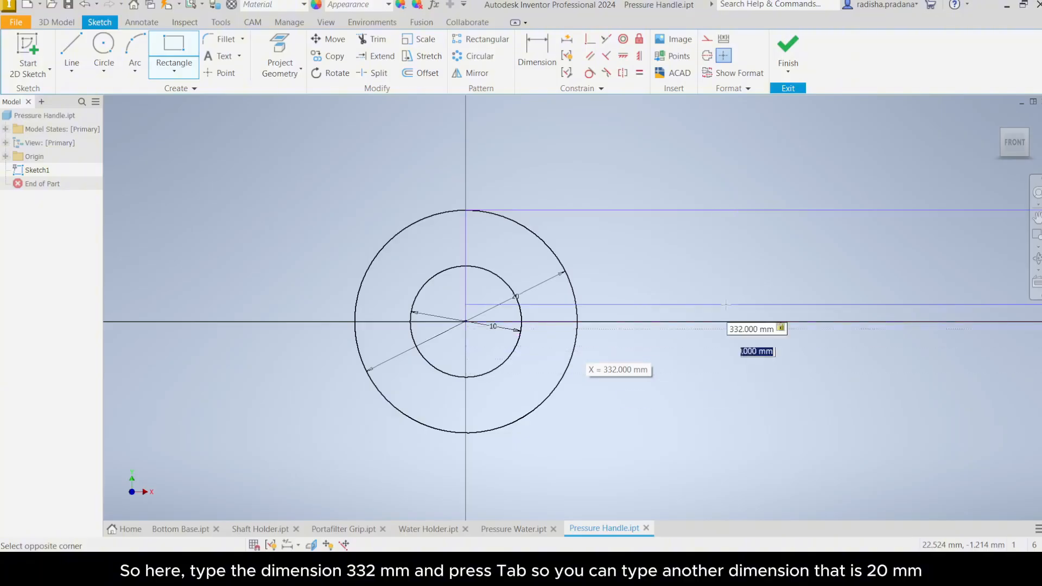
pyautogui.scroll(-5, 841, 364)
pyautogui.moveTo(888, 368); pyautogui.dragTo(455, 375, button='middle')
pyautogui.scroll(-3, 704, 367)
pyautogui.moveTo(780, 359); pyautogui.dragTo(503, 344, button='middle')
pyautogui.scroll(-2, 577, 348)
pyautogui.moveTo(643, 359); pyautogui.dragTo(587, 373, button='middle')
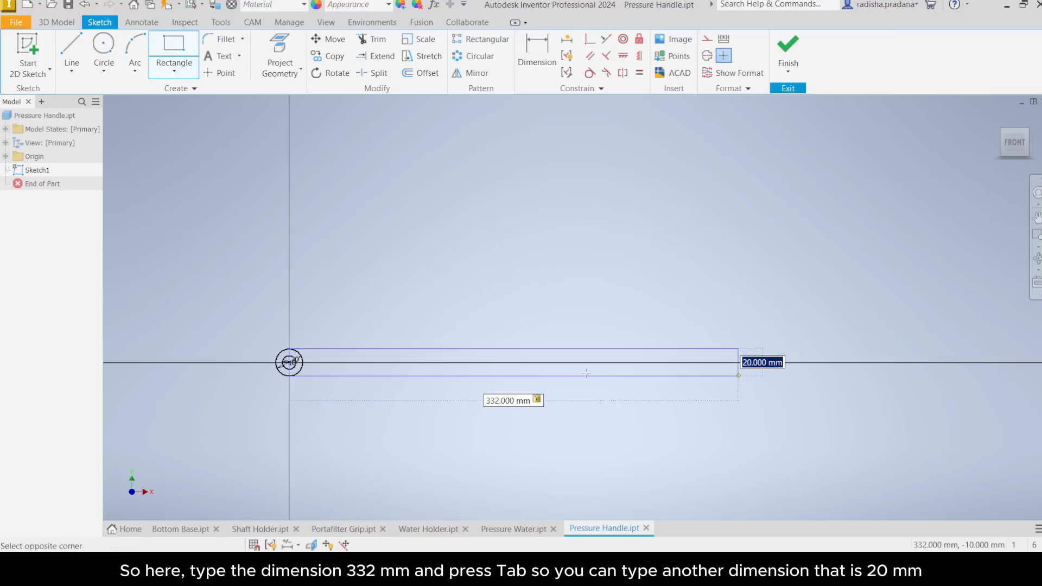
pyautogui.write('20')
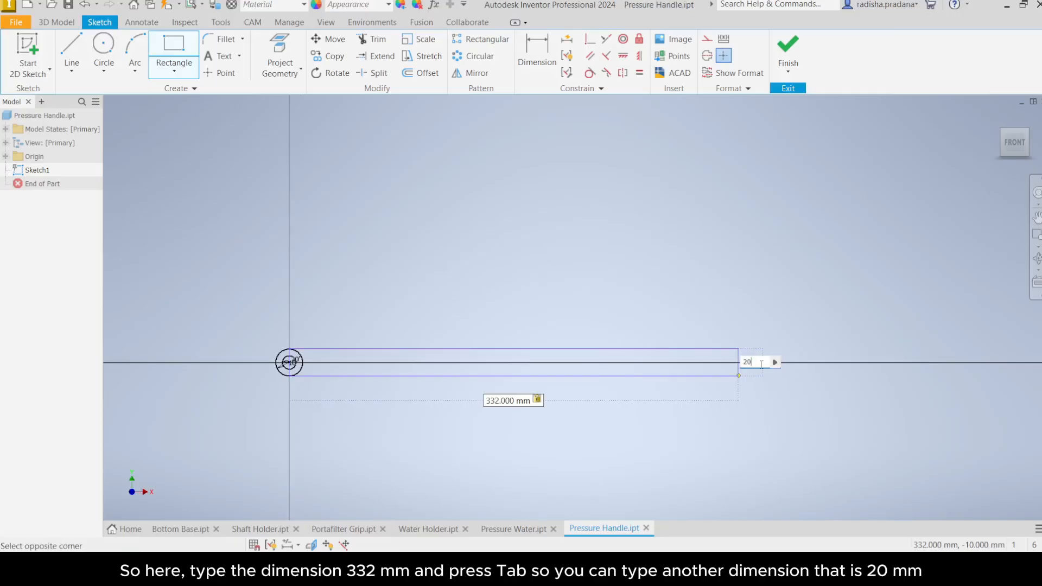
pyautogui.press('Return')
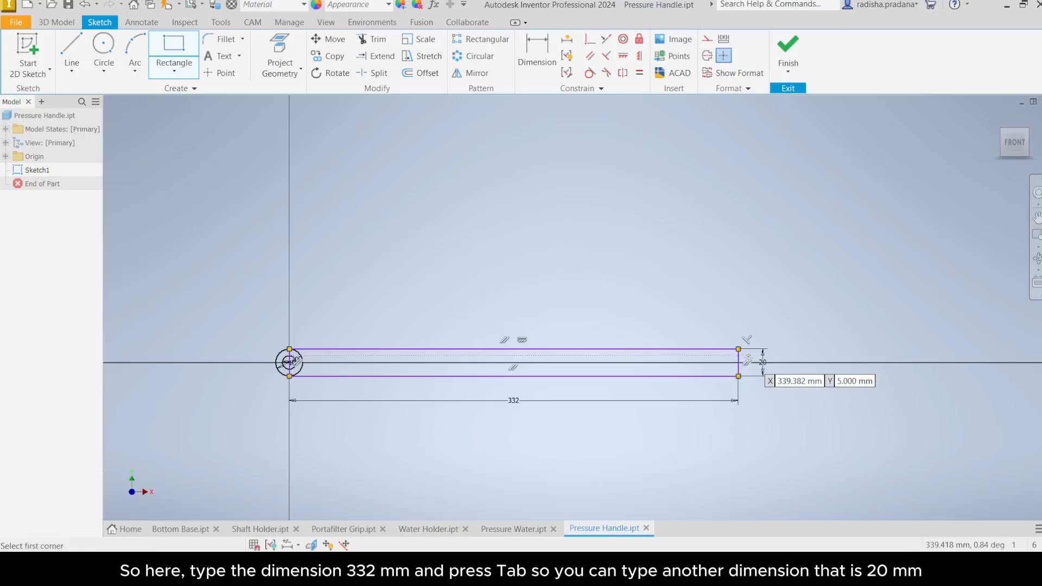
pyautogui.rightClick(546, 299)
pyautogui.click(567, 298)
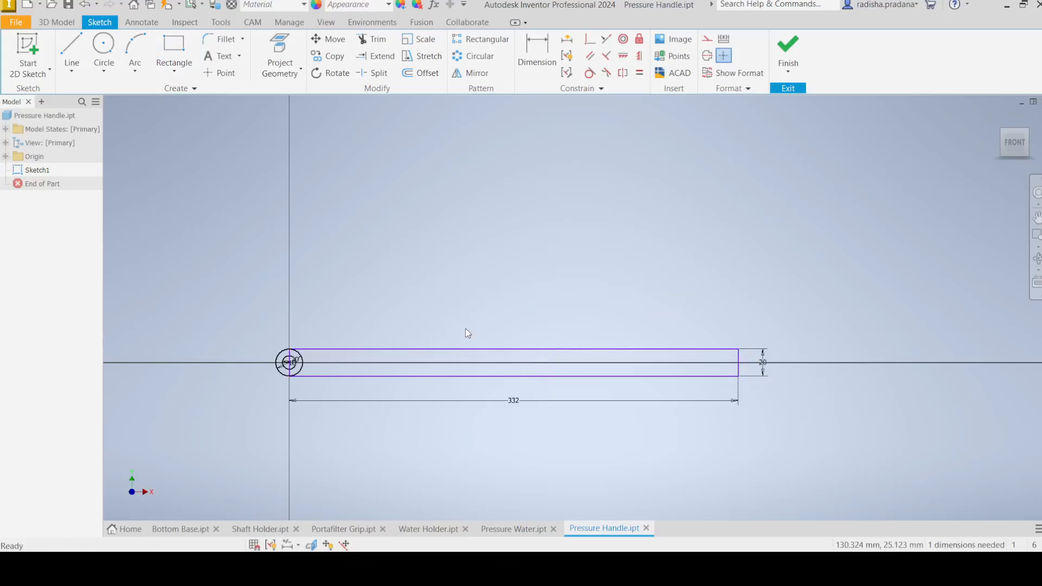
# Step: Delete the rectangle's left edge that runs through the circles
pyautogui.scroll(-2, 413, 339)
pyautogui.scroll(10, 360, 354)
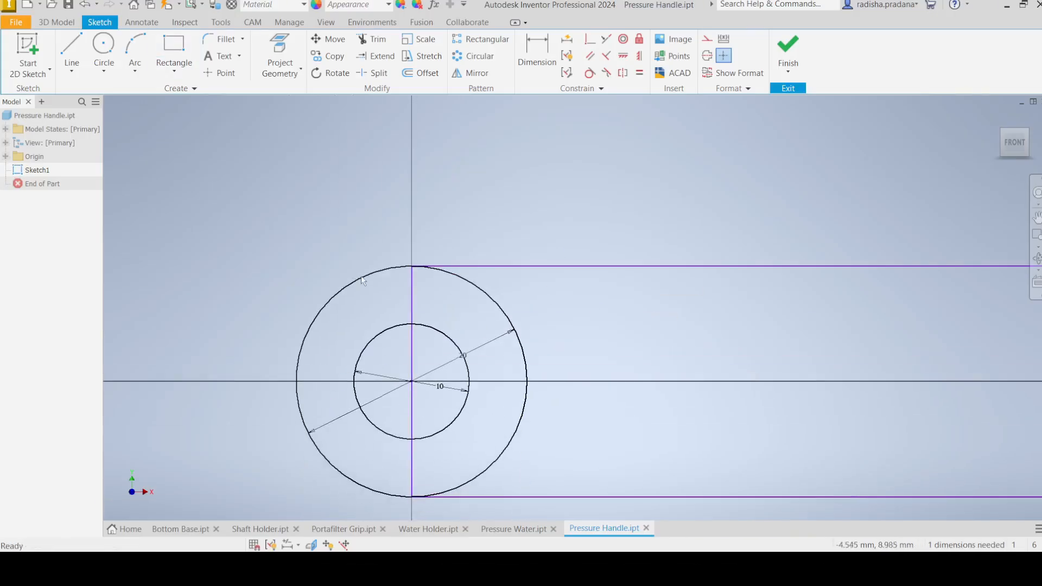
pyautogui.click(412, 292)
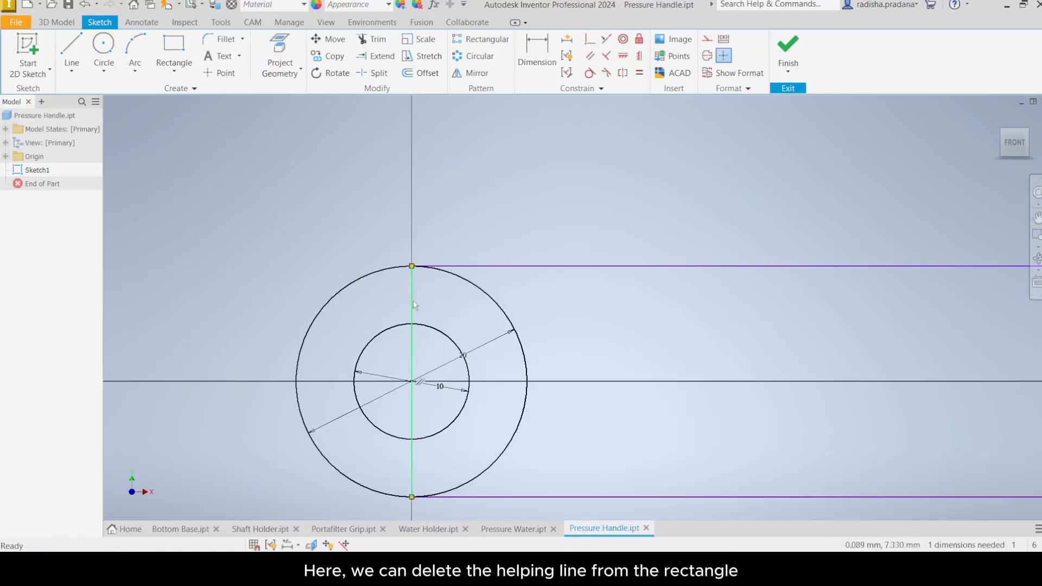
pyautogui.rightClick(412, 296)
pyautogui.click(406, 209)
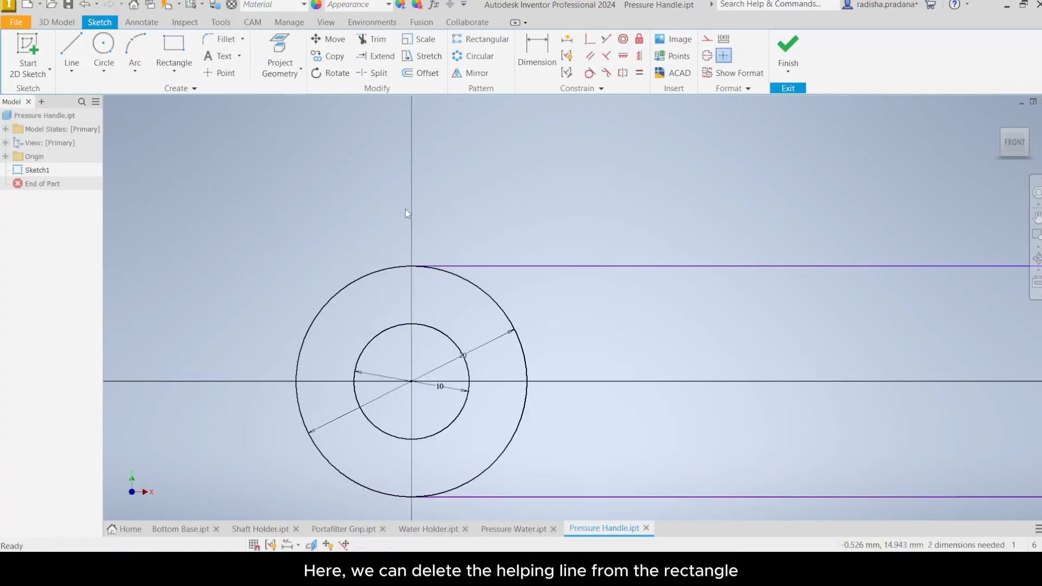
# Step: Draw an 86 mm horizontal line from the circles' centre to the right, and exit the Line tool
pyautogui.scroll(-2, 470, 296)
pyautogui.scroll(-3, 523, 307)
pyautogui.scroll(-1, 336, 327)
pyautogui.moveTo(336, 327)
pyautogui.mouseDown(button='middle')
pyautogui.moveTo(235, 312)
pyautogui.moveTo(364, 326)
pyautogui.moveTo(266, 319)
pyautogui.mouseUp(button='middle')
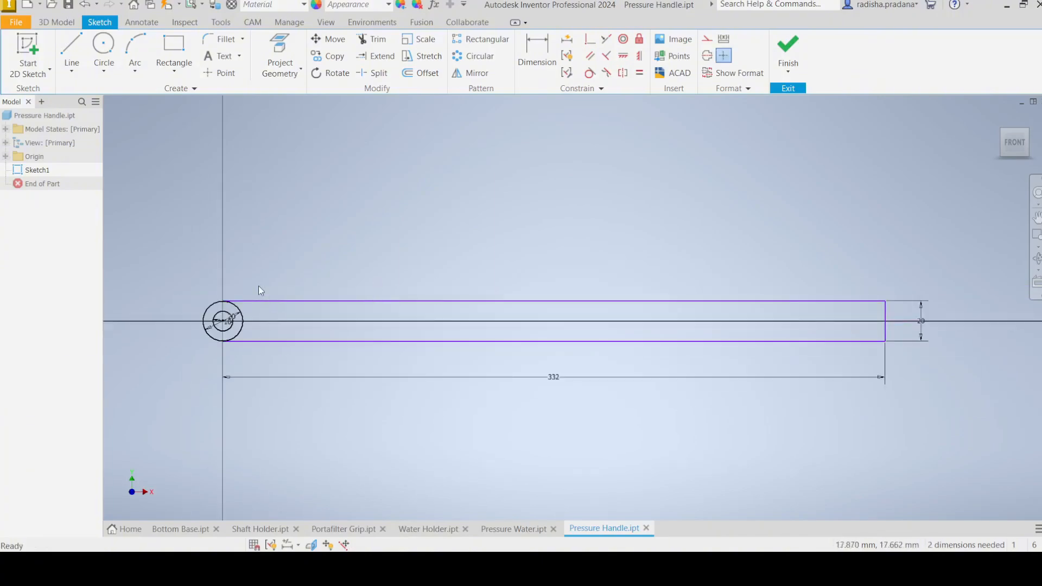
pyautogui.click(71, 71)
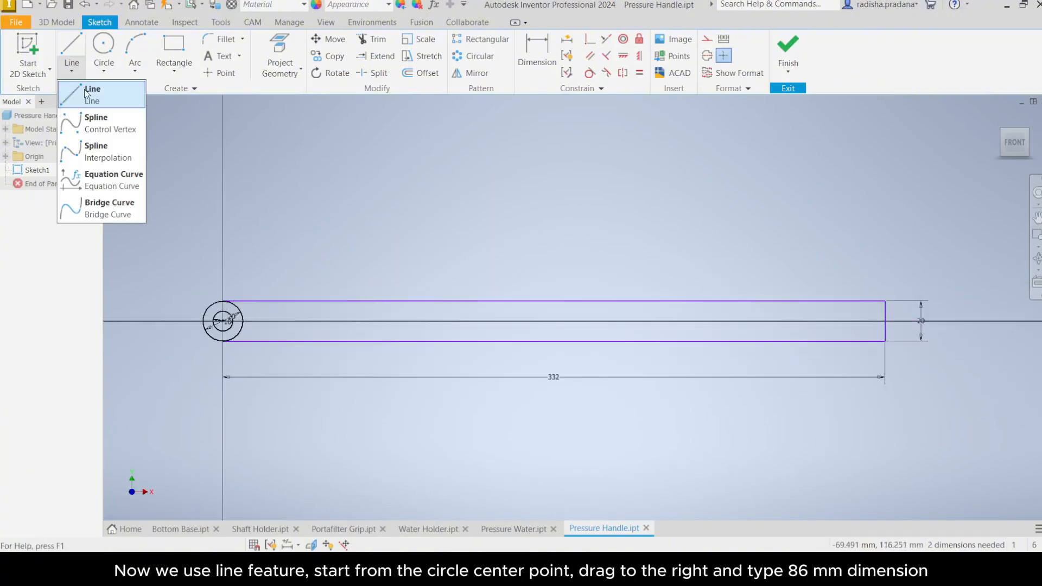
pyautogui.click(88, 93)
pyautogui.scroll(2, 344, 351)
pyautogui.scroll(2, 345, 354)
pyautogui.scroll(-1, 239, 320)
pyautogui.scroll(1, 167, 303)
pyautogui.moveTo(167, 303); pyautogui.dragTo(447, 342, button='middle')
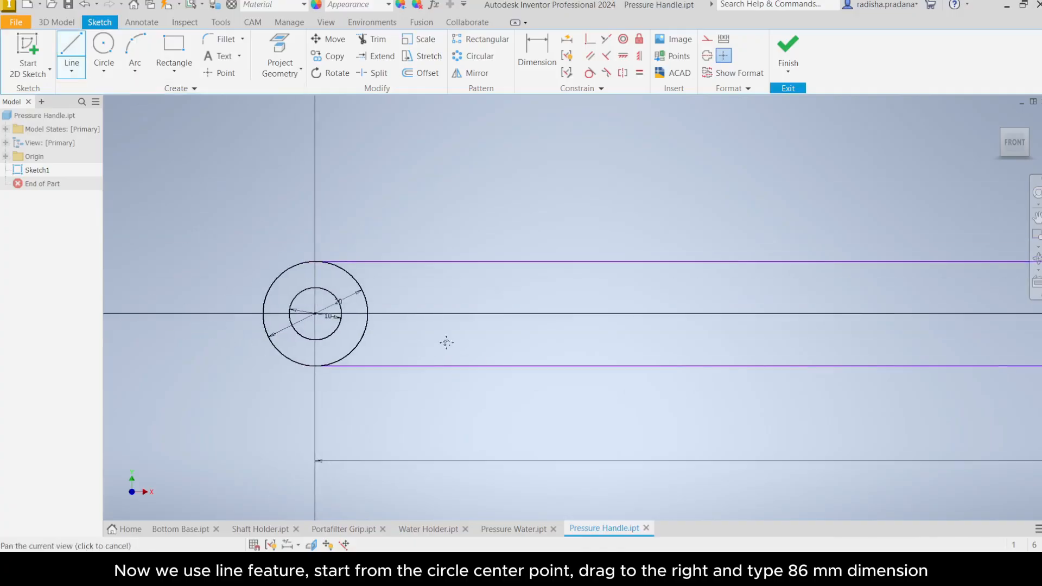
pyautogui.scroll(5, 349, 331)
pyautogui.click(222, 262)
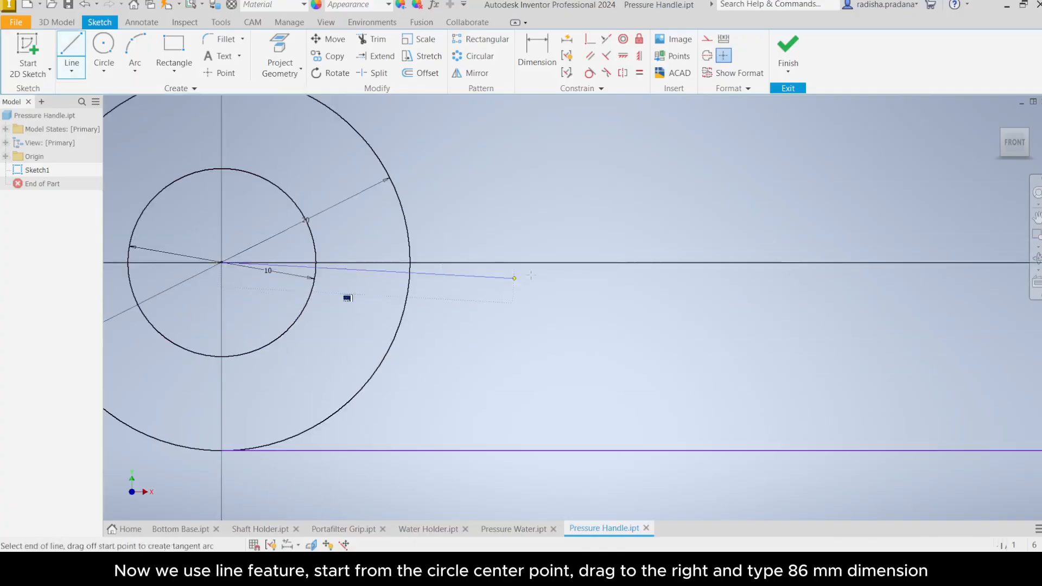
pyautogui.write('86')
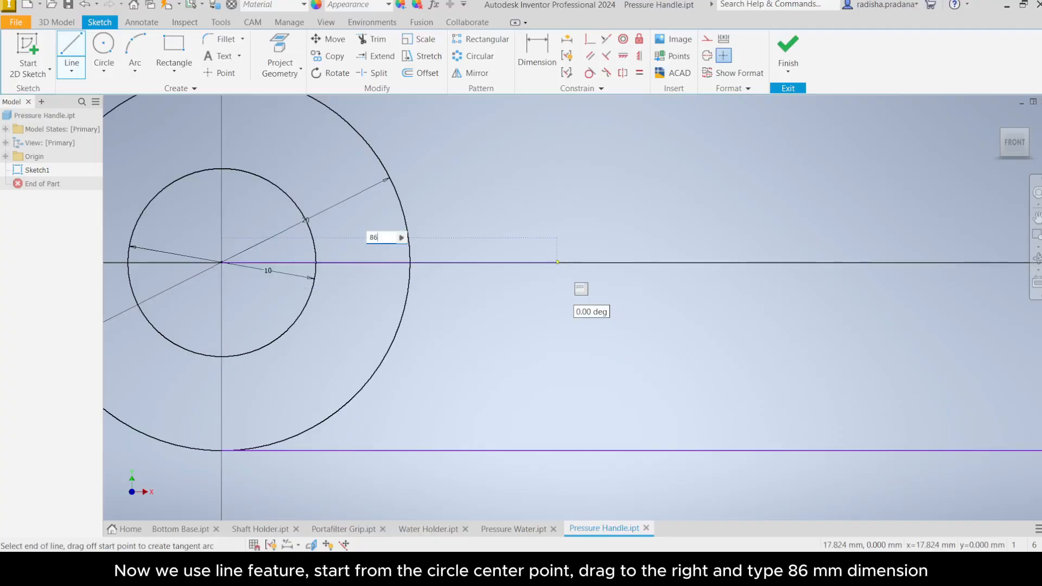
pyautogui.press('Return')
pyautogui.scroll(-3, 673, 266)
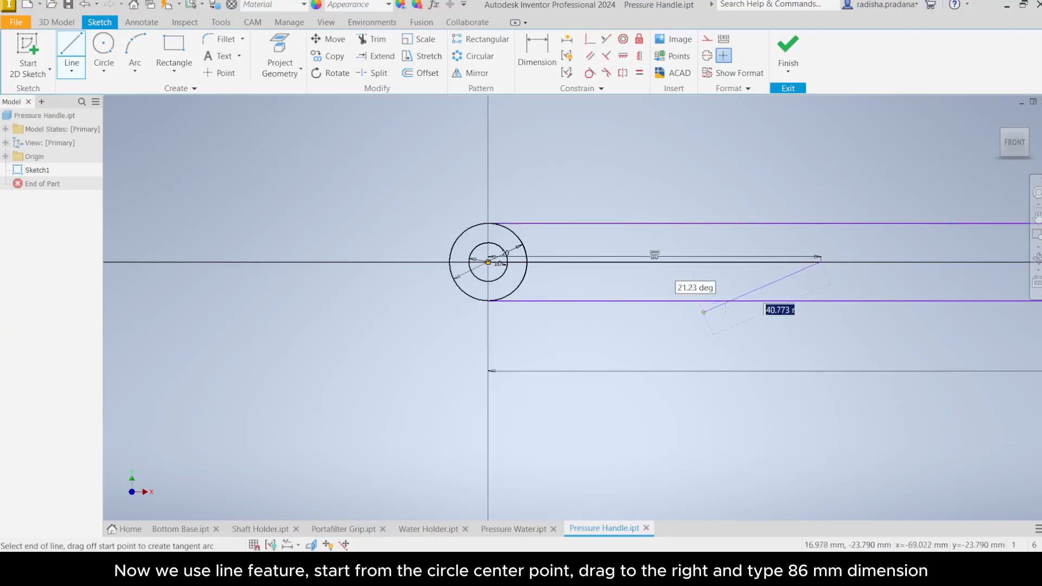
pyautogui.rightClick(869, 250)
pyautogui.click(901, 253)
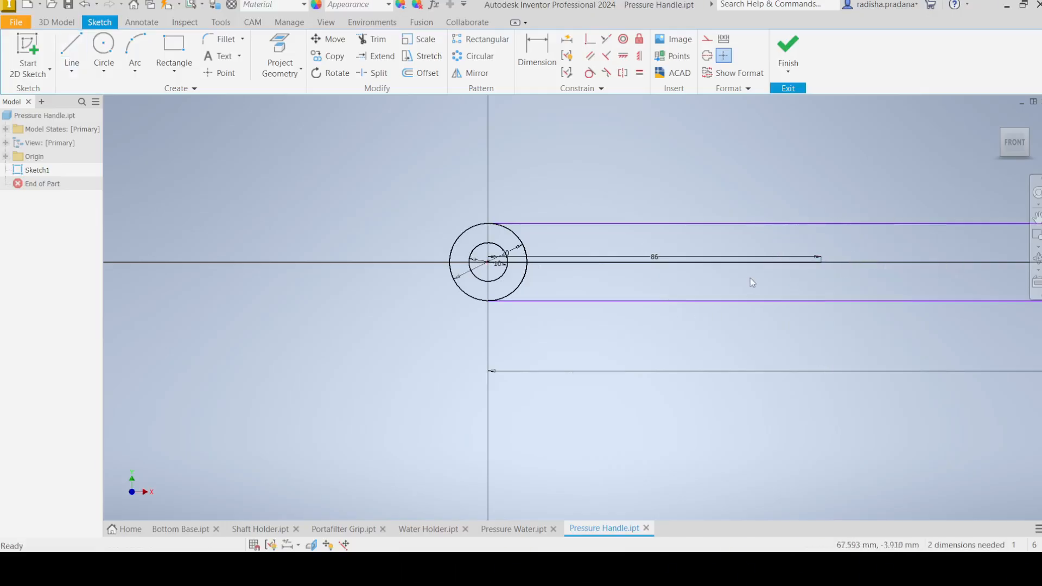
# Step: Draw a center-to-center slot 140 mm long and 10 mm wide starting at the line's end, and exit the tool
pyautogui.moveTo(750, 278); pyautogui.dragTo(440, 342, button='middle')
pyautogui.scroll(-2, 503, 327)
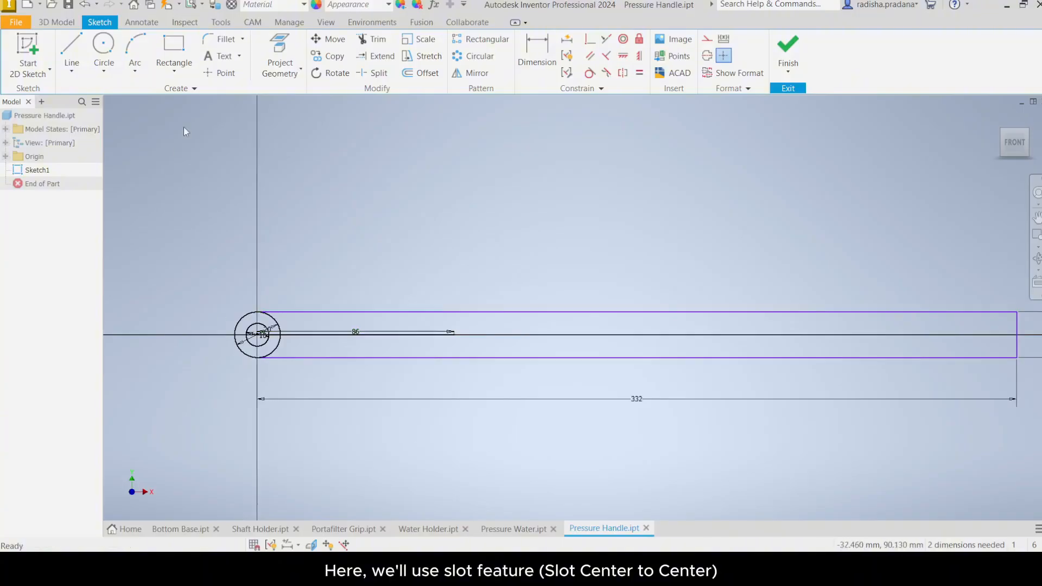
pyautogui.click(169, 69)
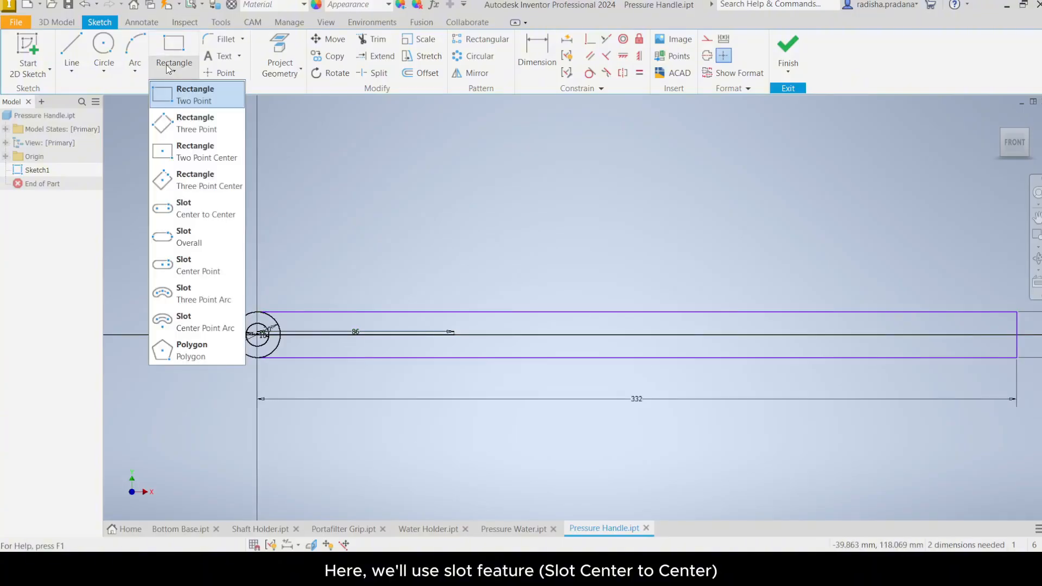
pyautogui.click(181, 210)
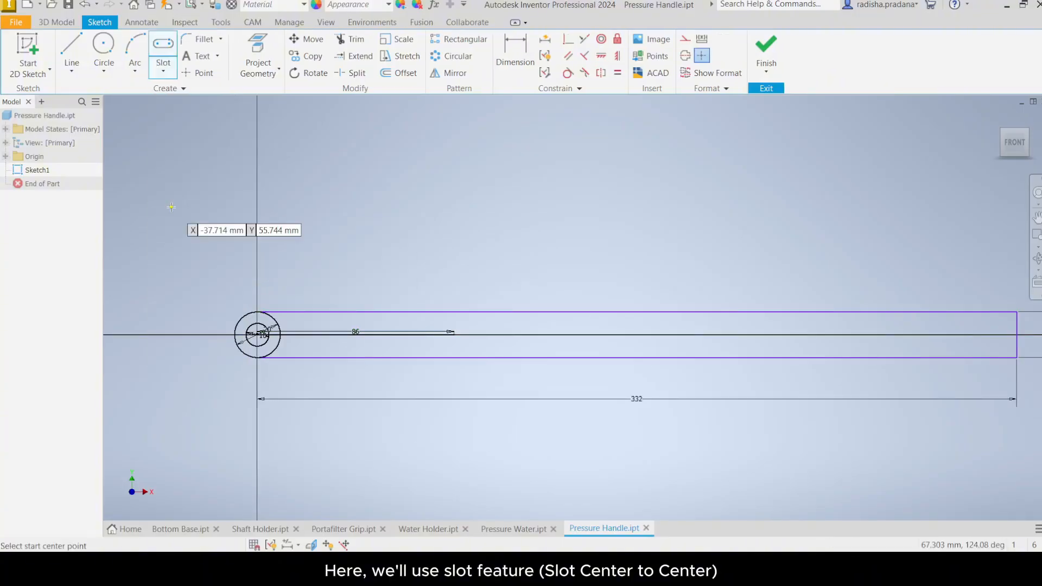
pyautogui.scroll(5, 454, 332)
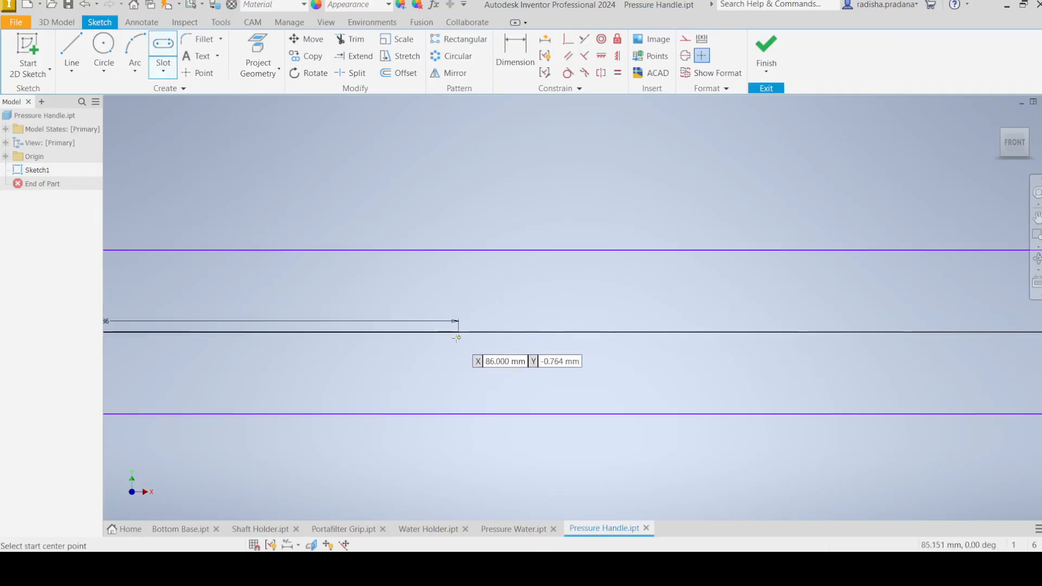
pyautogui.click(459, 332)
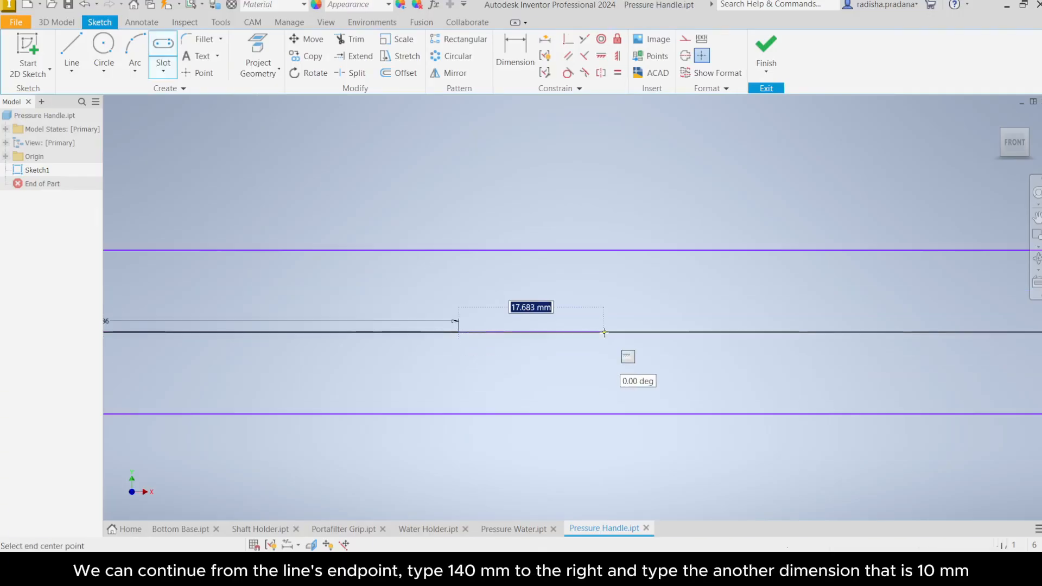
pyautogui.write('140')
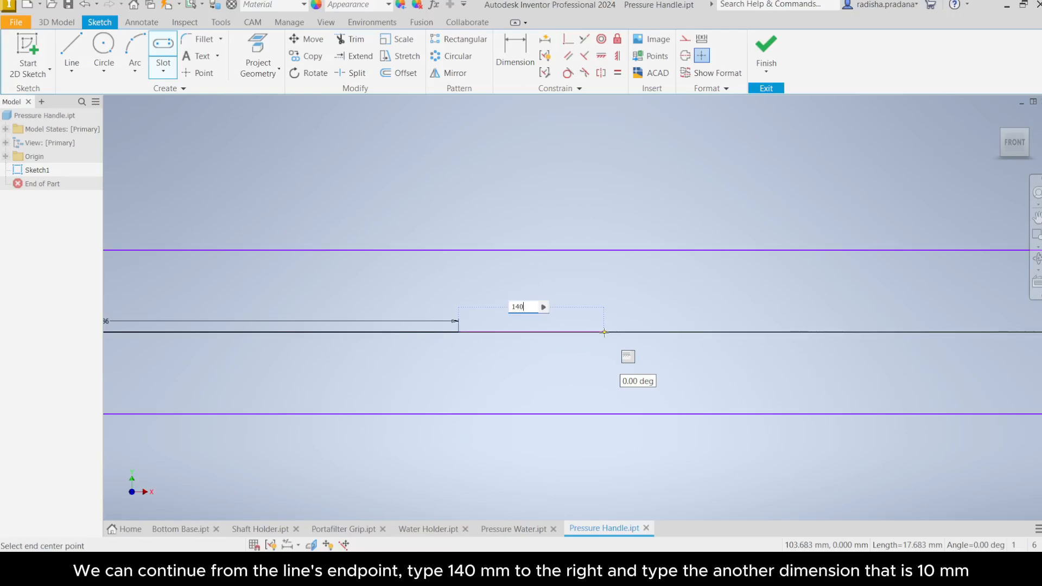
pyautogui.press('Return')
pyautogui.scroll(-5, 645, 333)
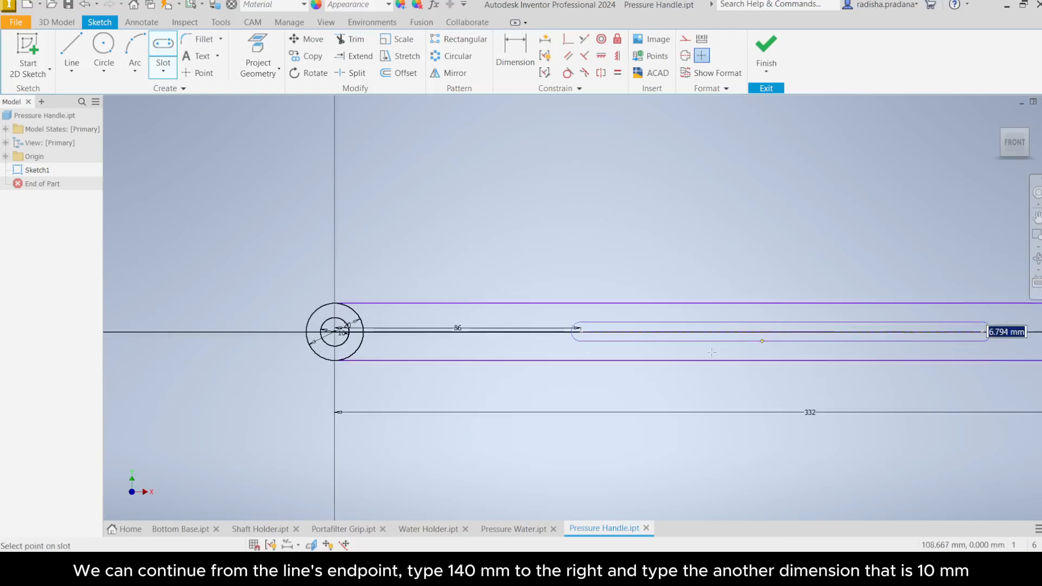
pyautogui.moveTo(711, 352); pyautogui.dragTo(523, 397, button='middle')
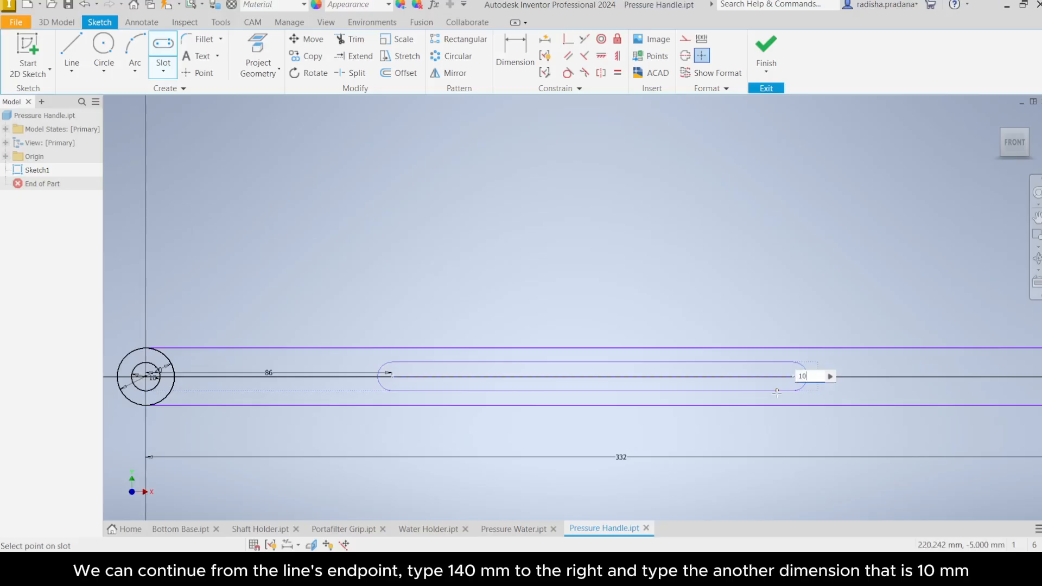
pyautogui.press('Return')
pyautogui.rightClick(769, 294)
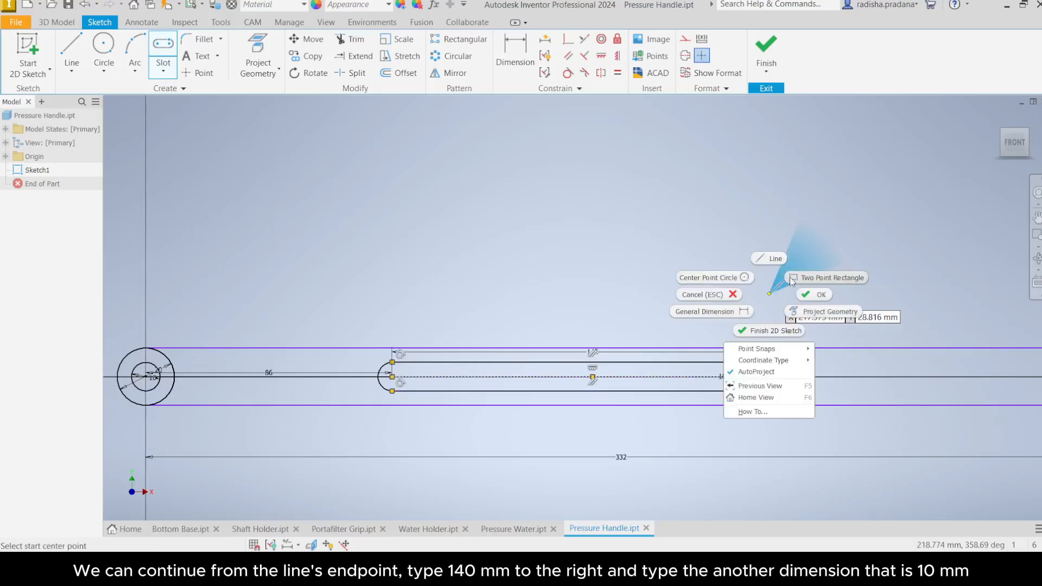
pyautogui.click(809, 293)
# Step: Draw a two-point rectangle 20 mm long and 3 mm high from the midpoint of the long rectangle's right end, and exit the tool
pyautogui.scroll(-3, 804, 295)
pyautogui.moveTo(803, 295); pyautogui.dragTo(692, 328, button='middle')
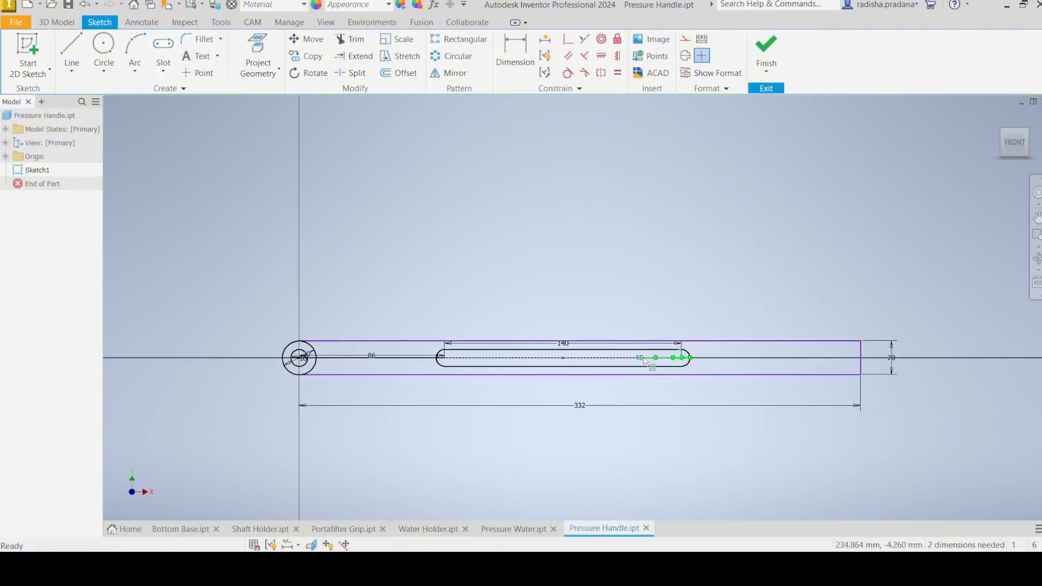
pyautogui.moveTo(862, 363); pyautogui.dragTo(533, 344, button='middle')
pyautogui.scroll(3, 544, 345)
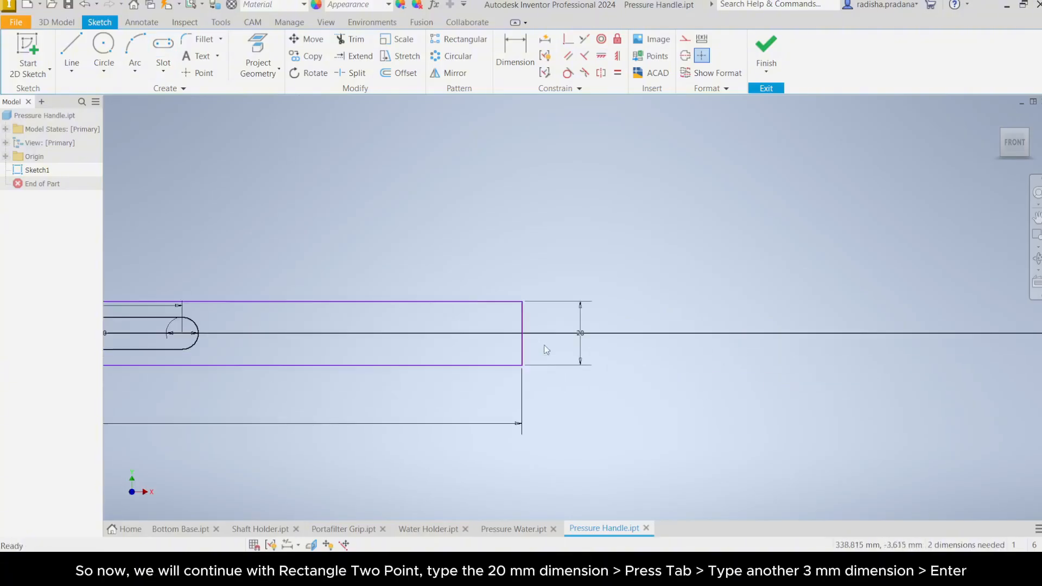
pyautogui.scroll(3, 546, 348)
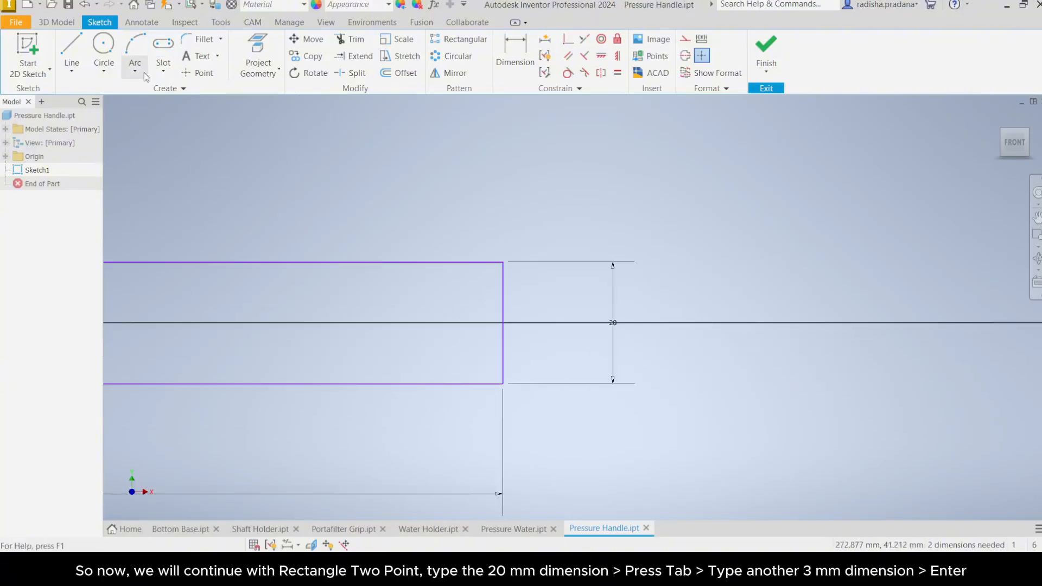
pyautogui.click(162, 73)
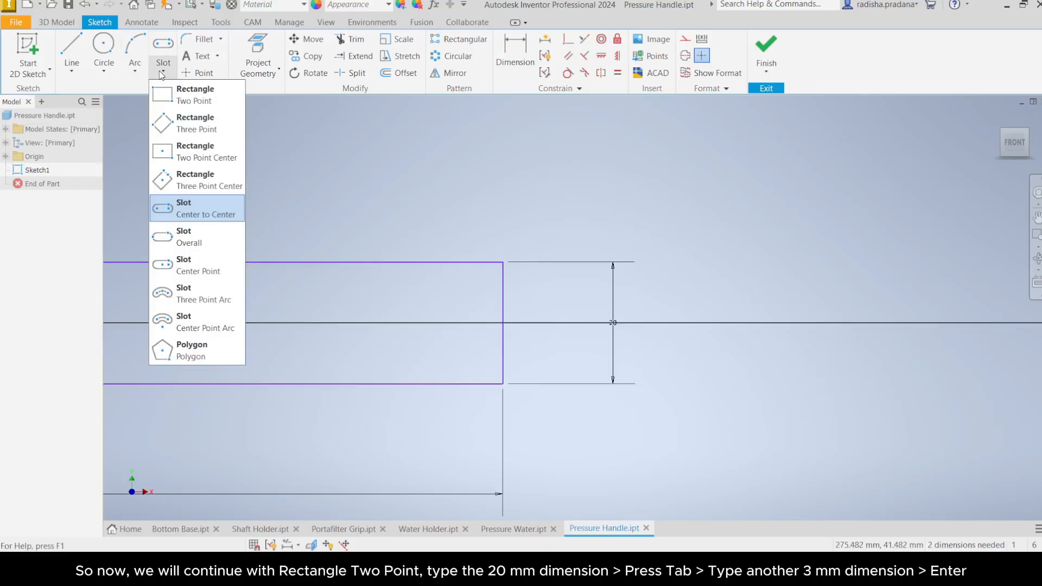
pyautogui.click(180, 99)
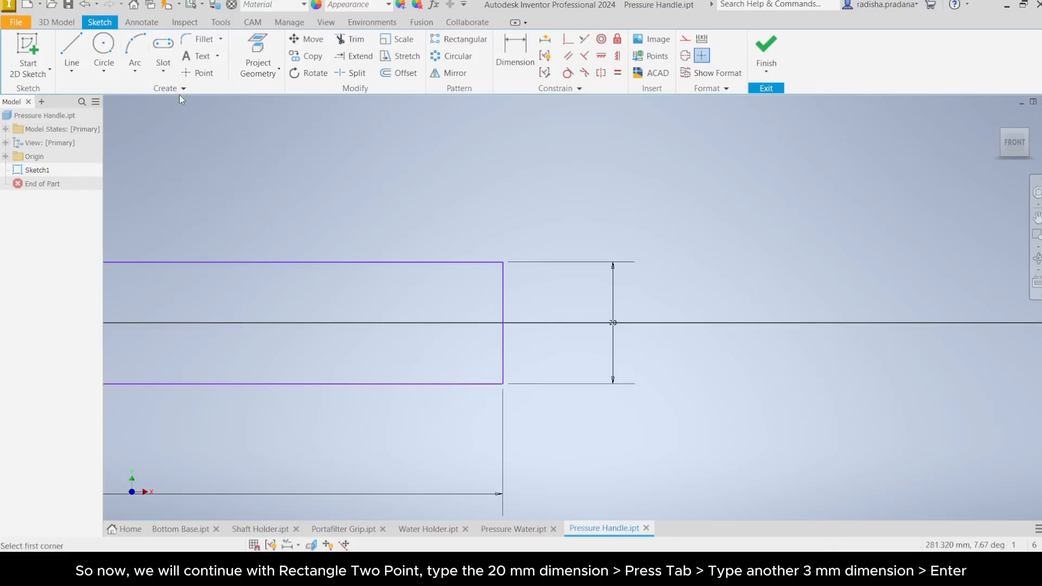
pyautogui.click(504, 323)
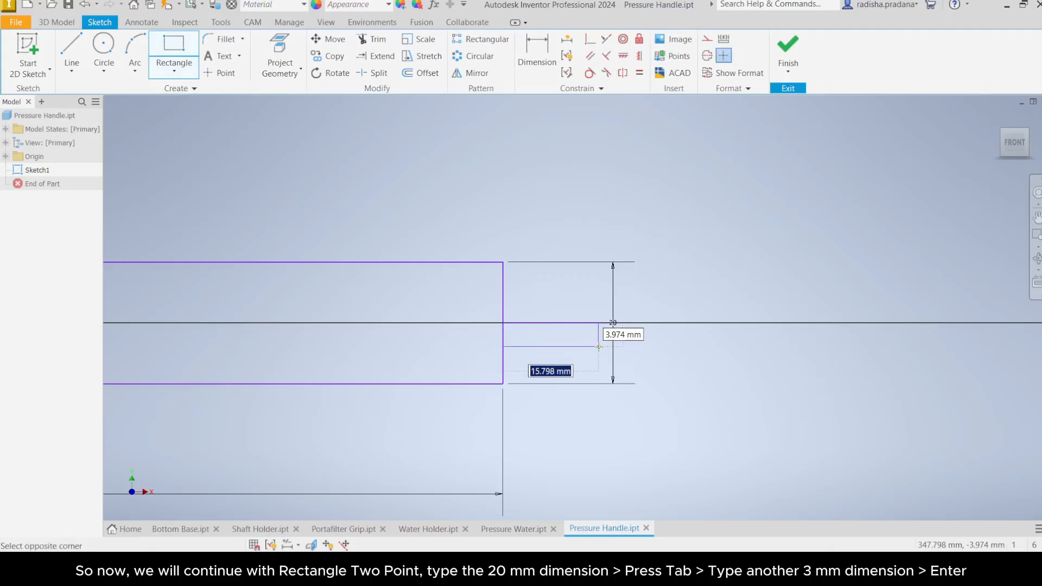
pyautogui.write('20')
pyautogui.press('Tab')
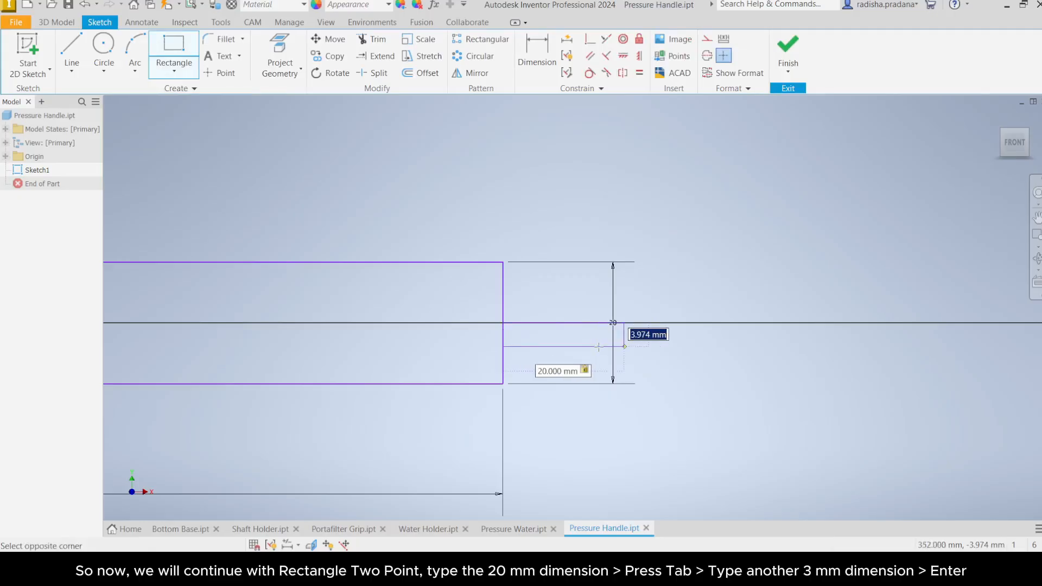
pyautogui.write('3')
pyautogui.press('Return')
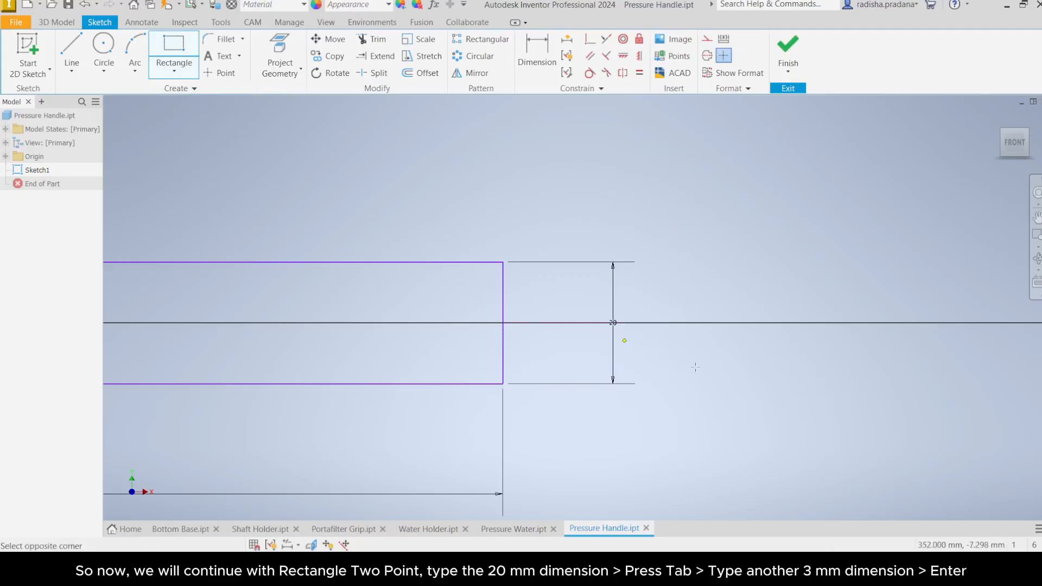
pyautogui.rightClick(650, 269)
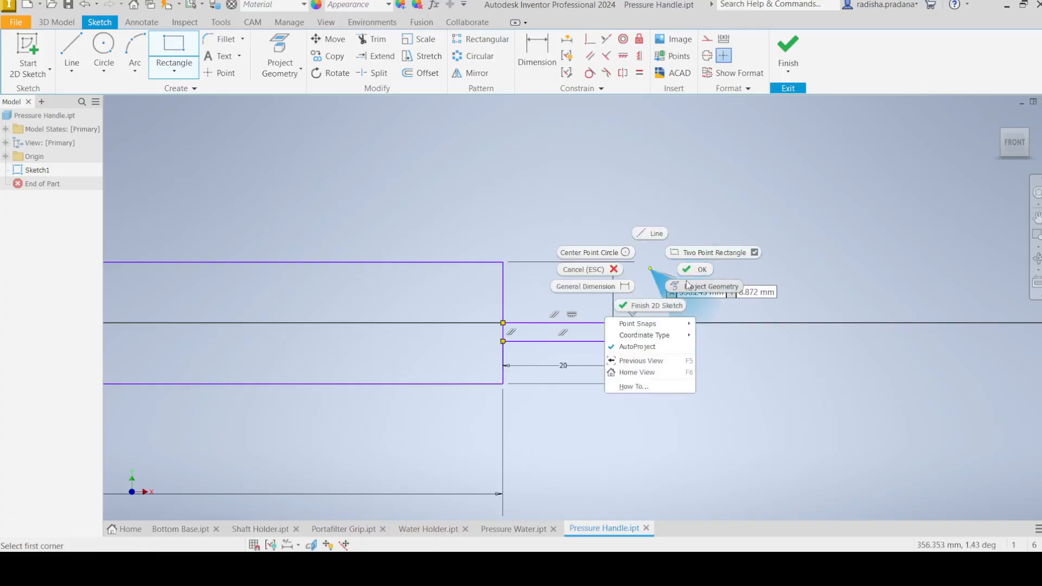
pyautogui.click(696, 269)
# Step: Convert the small rectangle's top edge, lying on the horizontal axis, into a centerline
pyautogui.scroll(3, 667, 233)
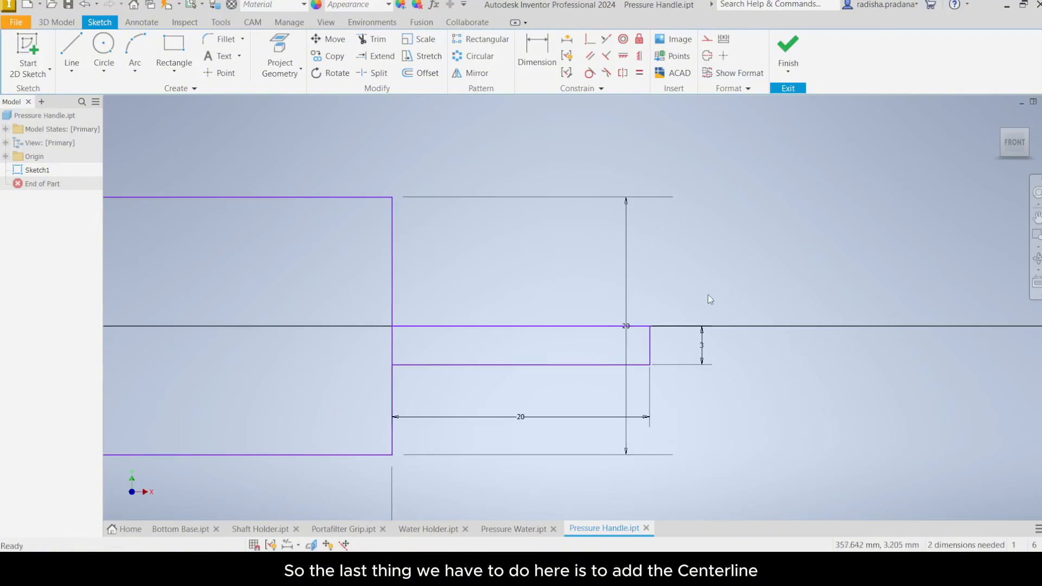
pyautogui.moveTo(704, 300); pyautogui.dragTo(737, 247, button='middle')
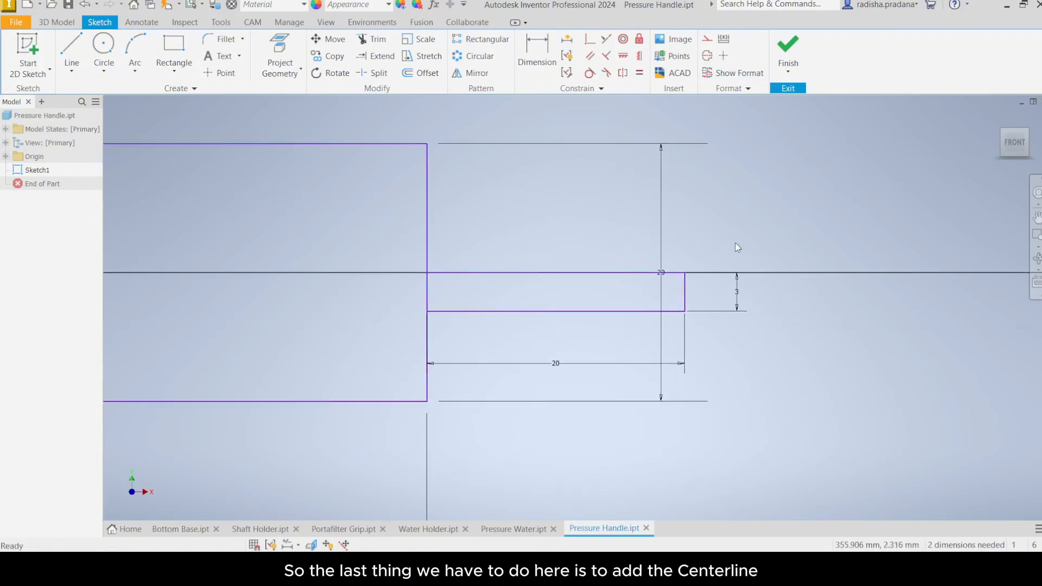
pyautogui.click(707, 56)
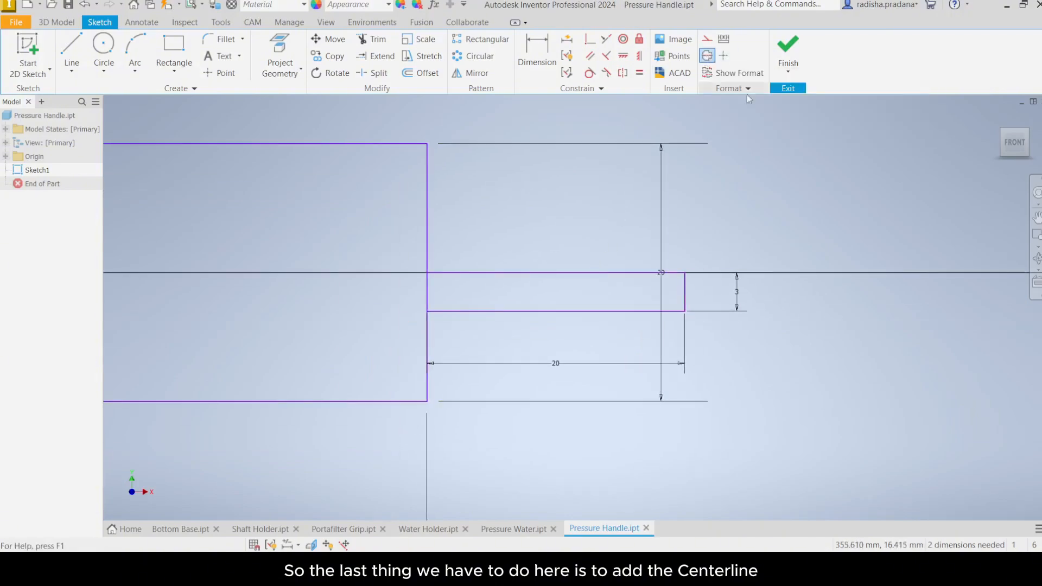
pyautogui.click(580, 272)
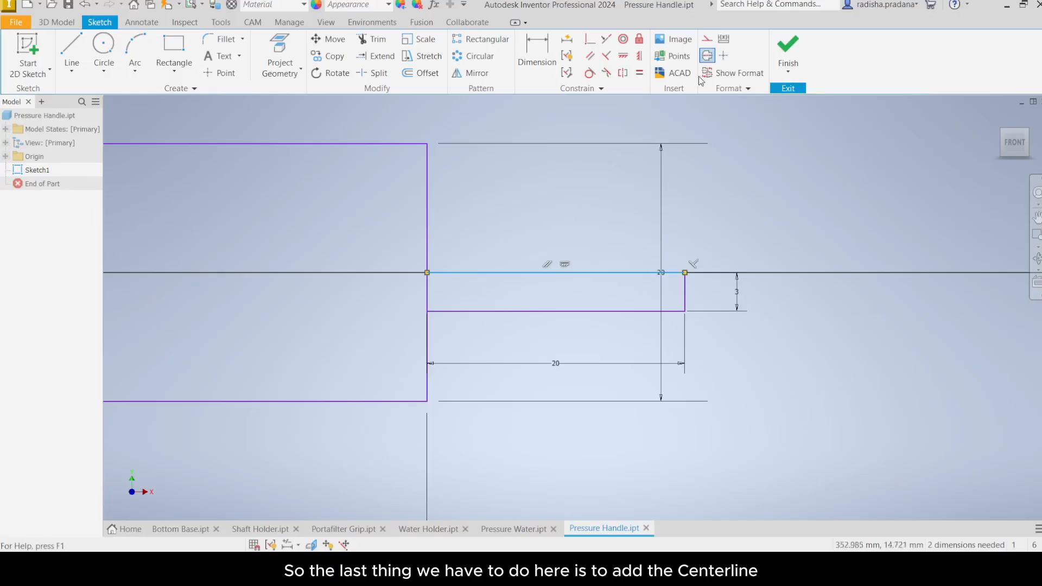
pyautogui.rightClick(636, 226)
pyautogui.press('Escape')
pyautogui.click(709, 220)
pyautogui.scroll(2, 708, 244)
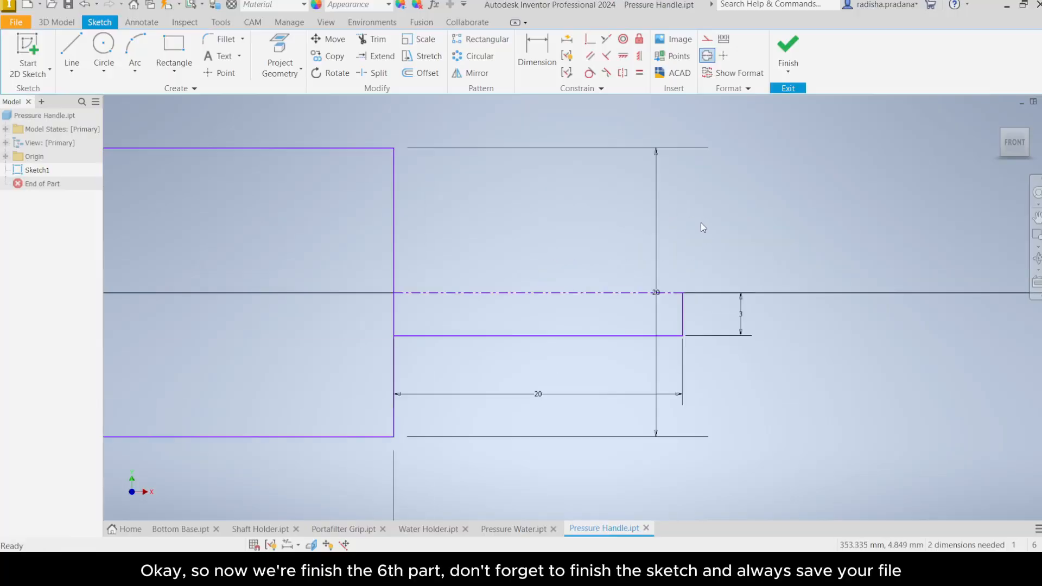
# Step: Finish the Pressure Handle 2D sketch
pyautogui.moveTo(701, 224); pyautogui.dragTo(760, 246, button='middle')
pyautogui.scroll(-6, 360, 232)
pyautogui.moveTo(302, 229); pyautogui.dragTo(564, 245, button='middle')
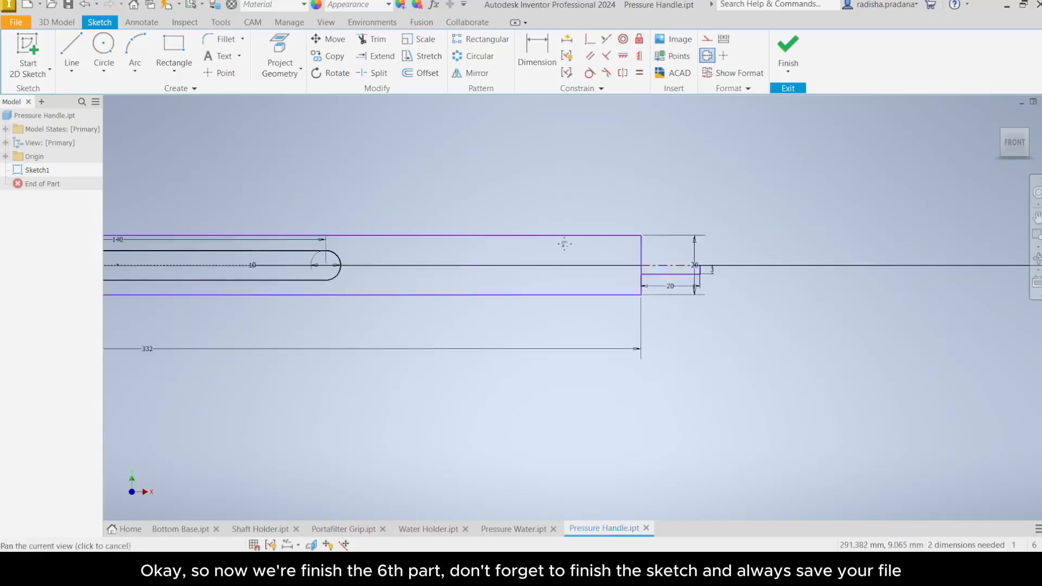
pyautogui.scroll(-2, 564, 244)
pyautogui.moveTo(387, 226)
pyautogui.mouseDown(button='middle')
pyautogui.moveTo(618, 282)
pyautogui.moveTo(570, 275)
pyautogui.mouseUp(button='middle')
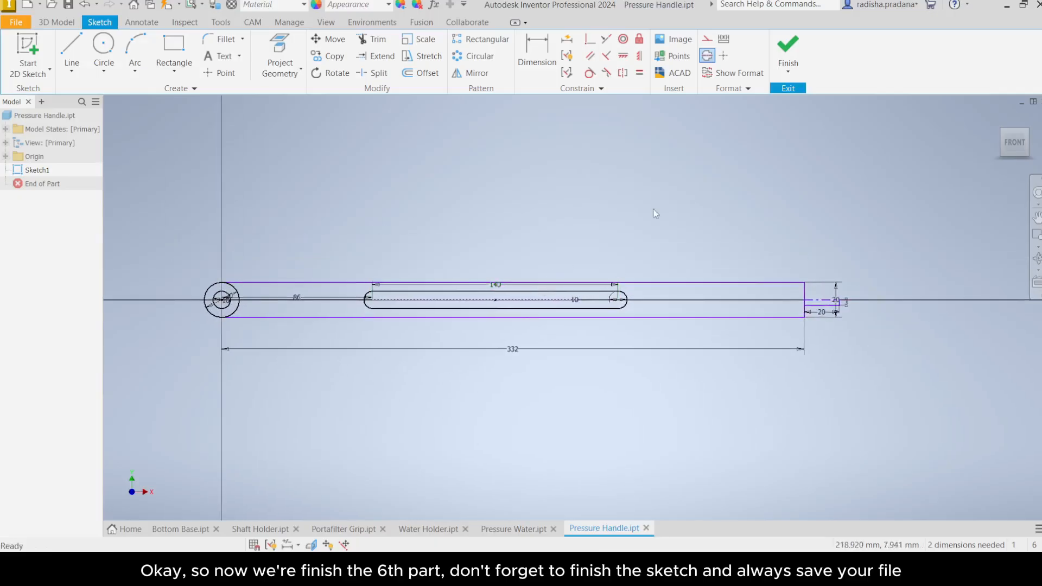
pyautogui.click(788, 49)
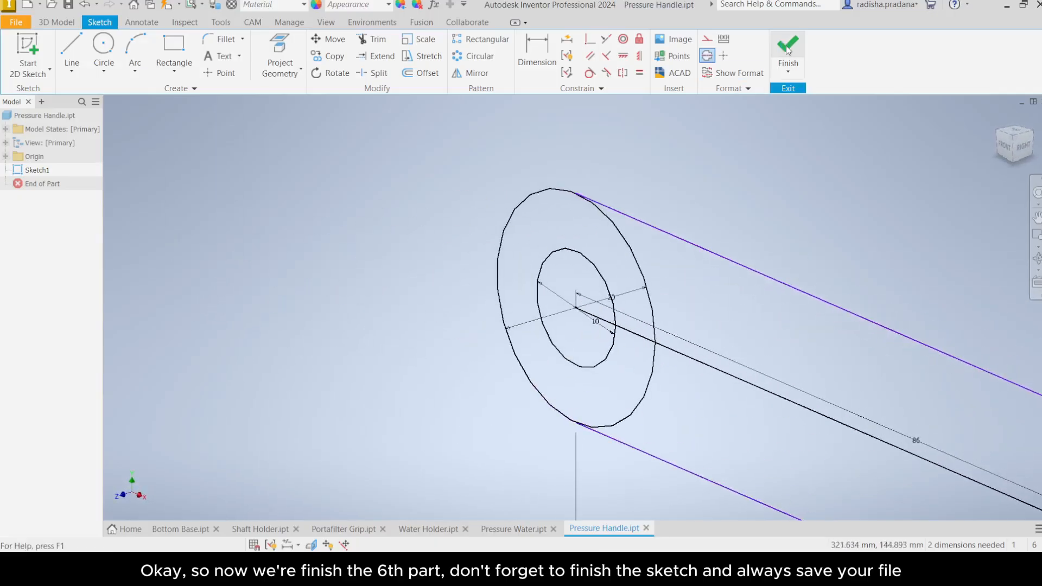
pyautogui.click(1008, 150)
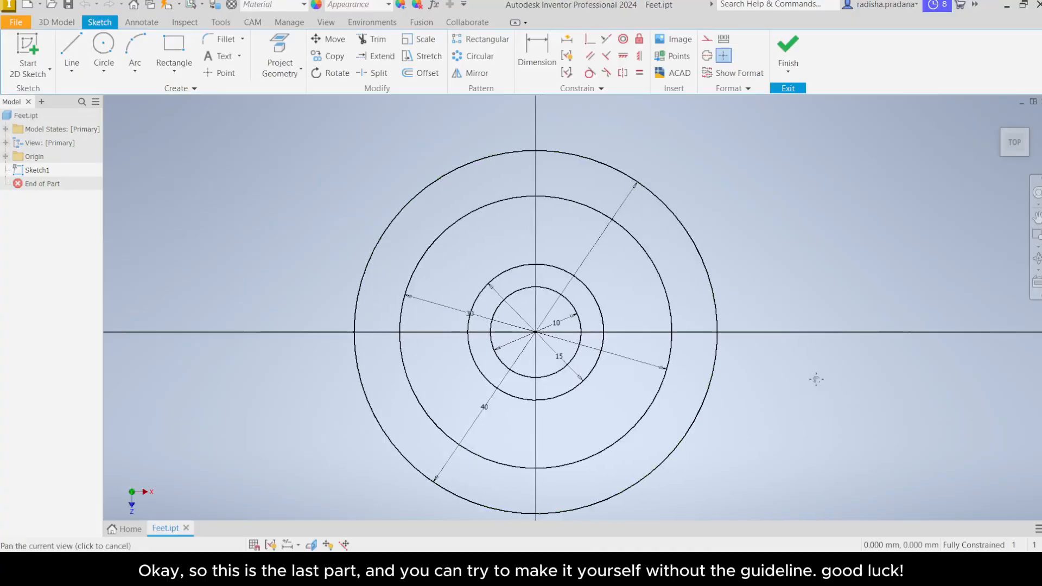
pyautogui.scroll(2, 802, 361)
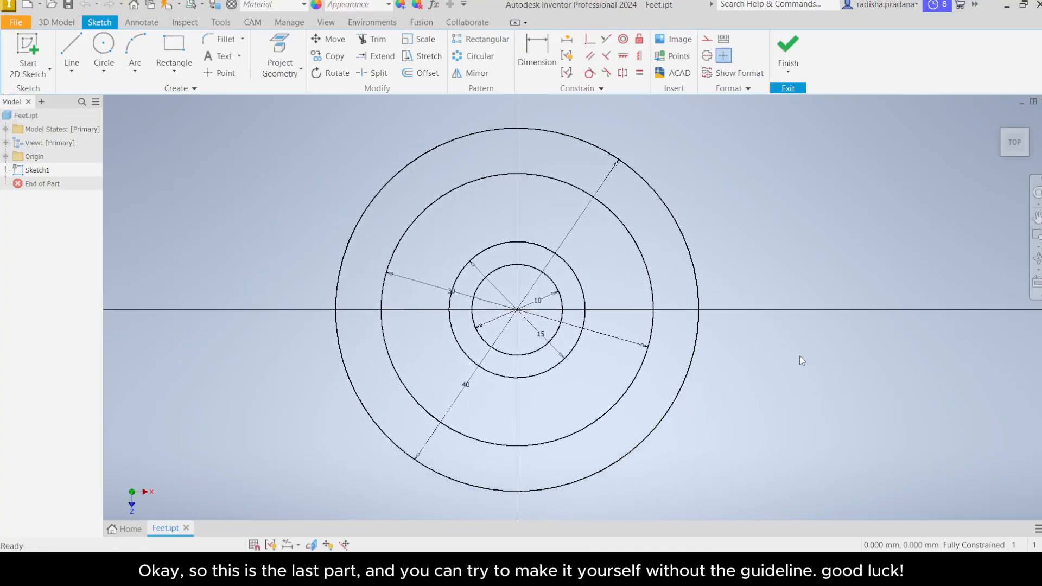